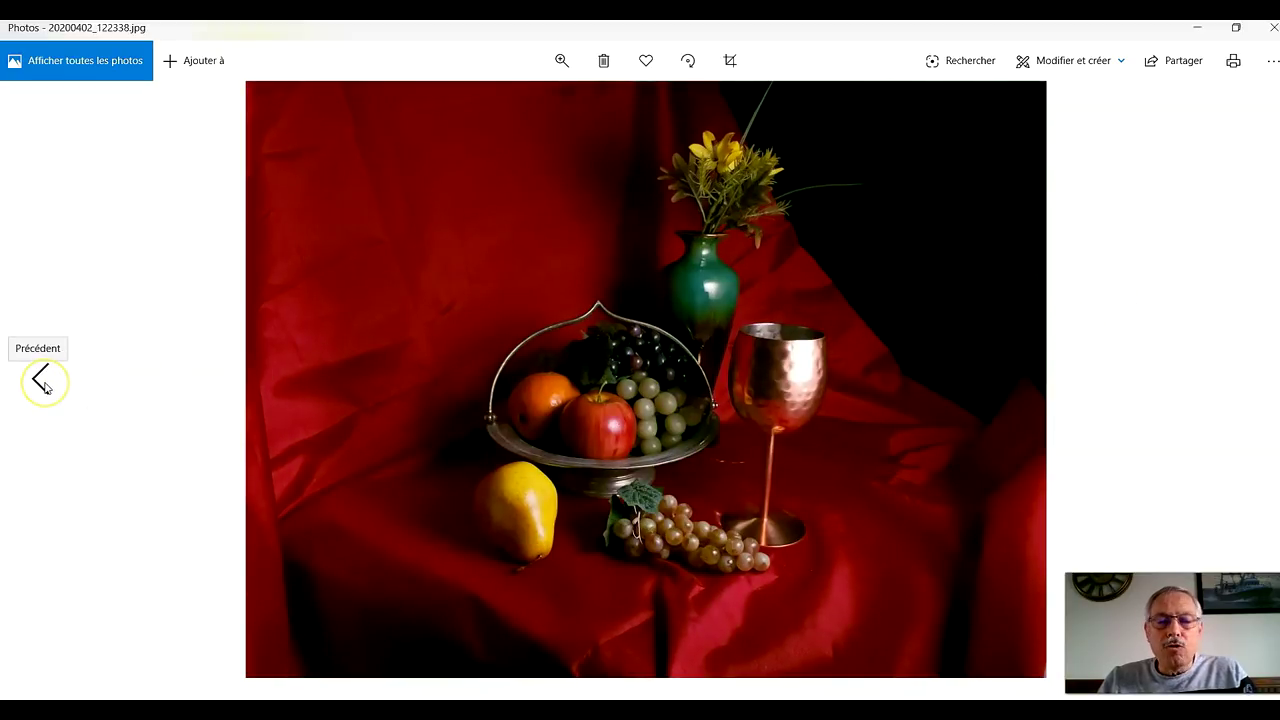
# Step: Compare the still-life photos from 20200402_122049.jpg through 20200402_122535.jpg for lighting and framing, finishing on 20200402_122509.jpg
pyautogui.click(41, 382)
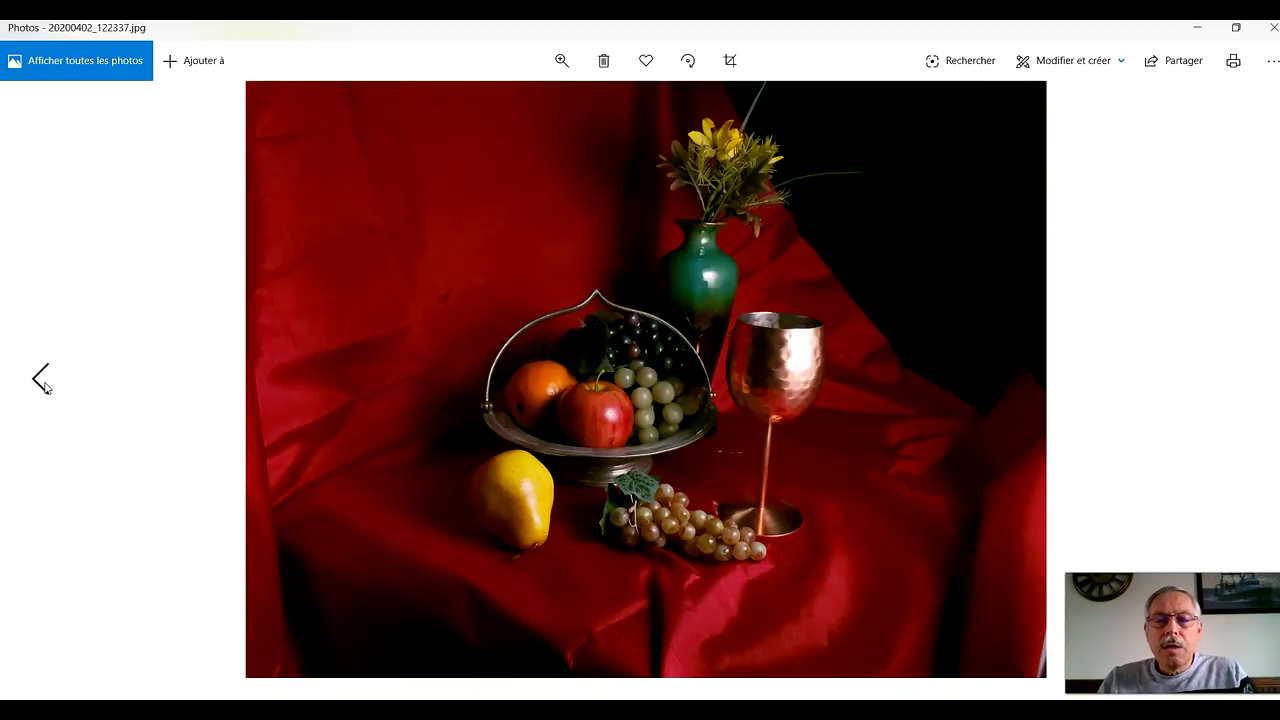
pyautogui.click(41, 381)
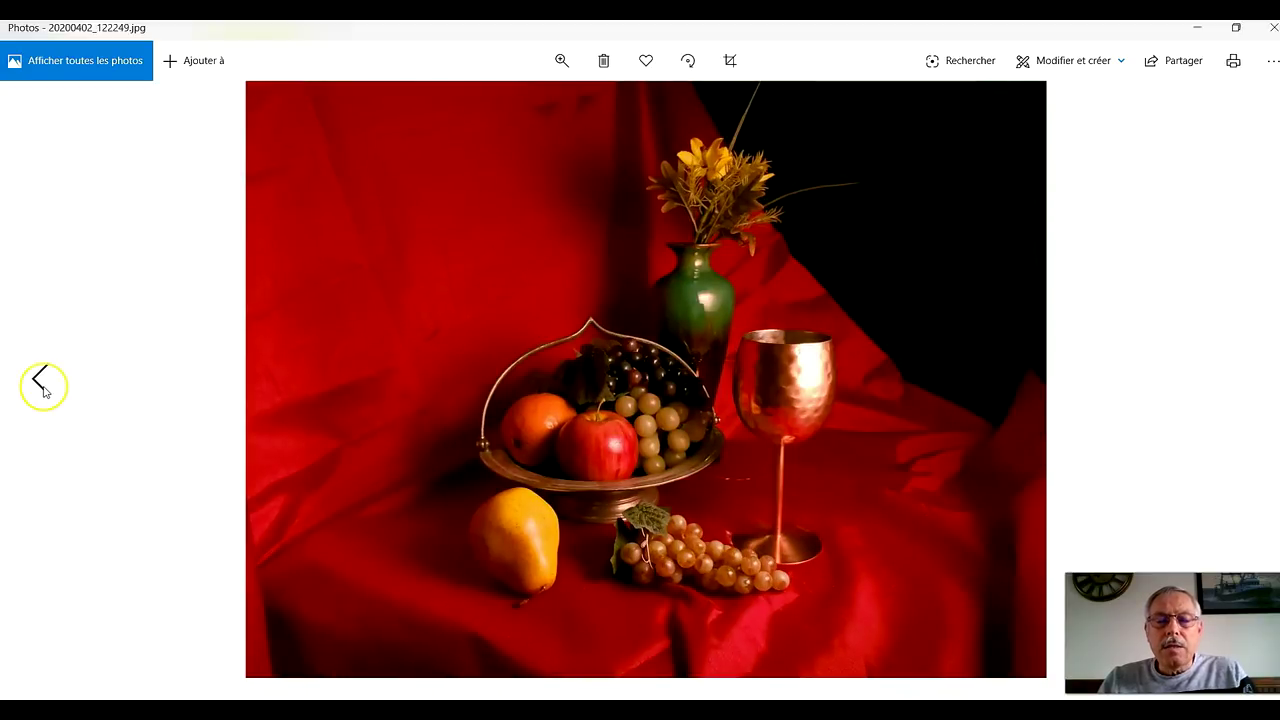
pyautogui.click(41, 378)
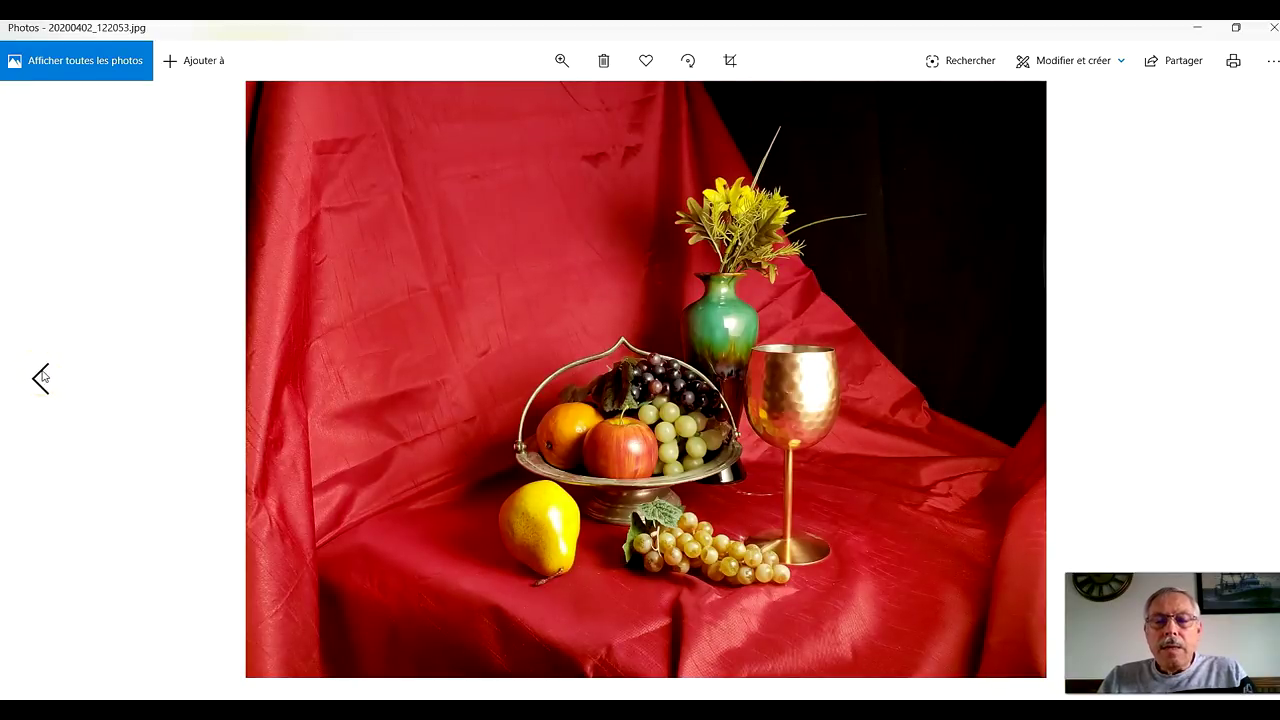
pyautogui.click(43, 380)
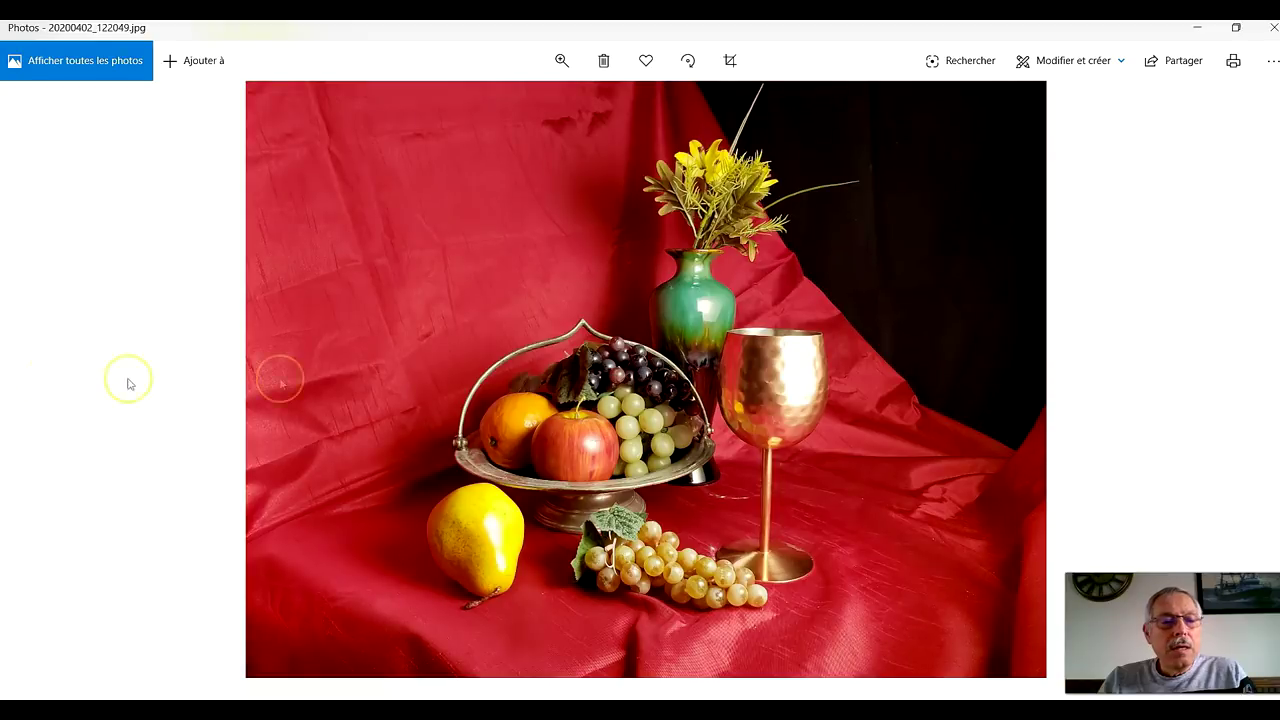
pyautogui.click(1257, 381)
pyautogui.click(1257, 381)
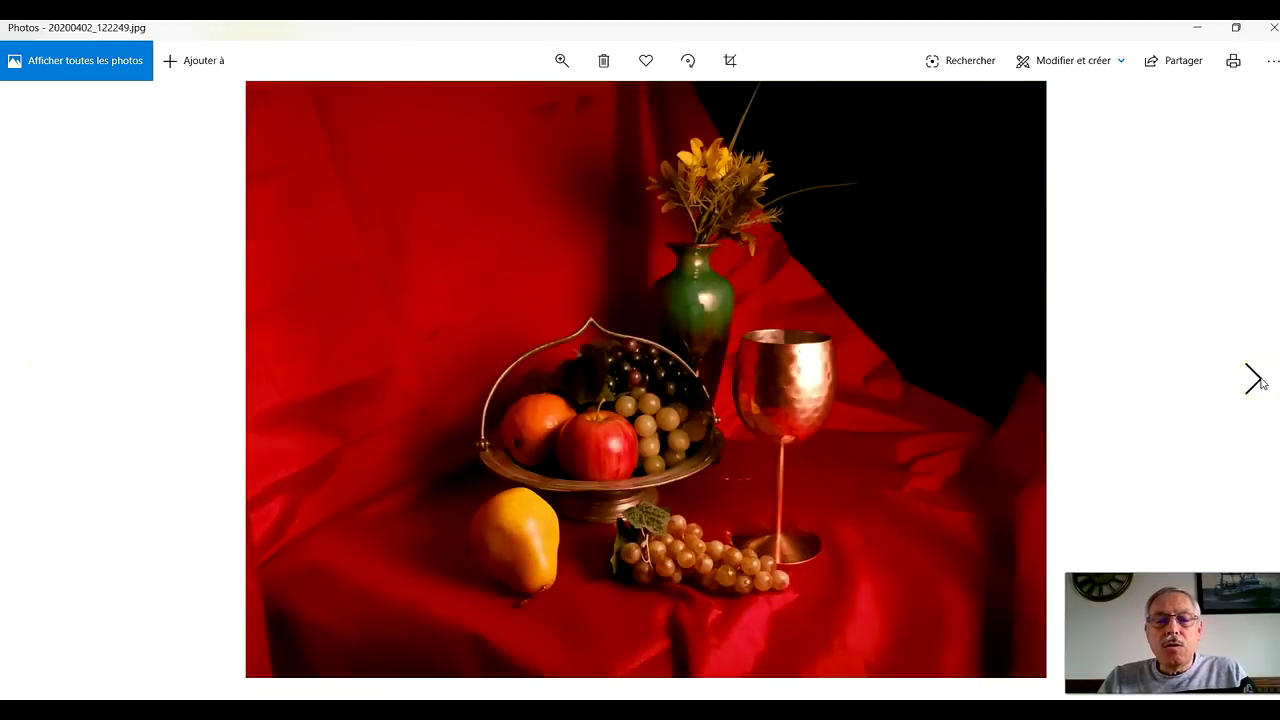
pyautogui.click(1257, 381)
pyautogui.click(1257, 381)
pyautogui.click(1257, 381)
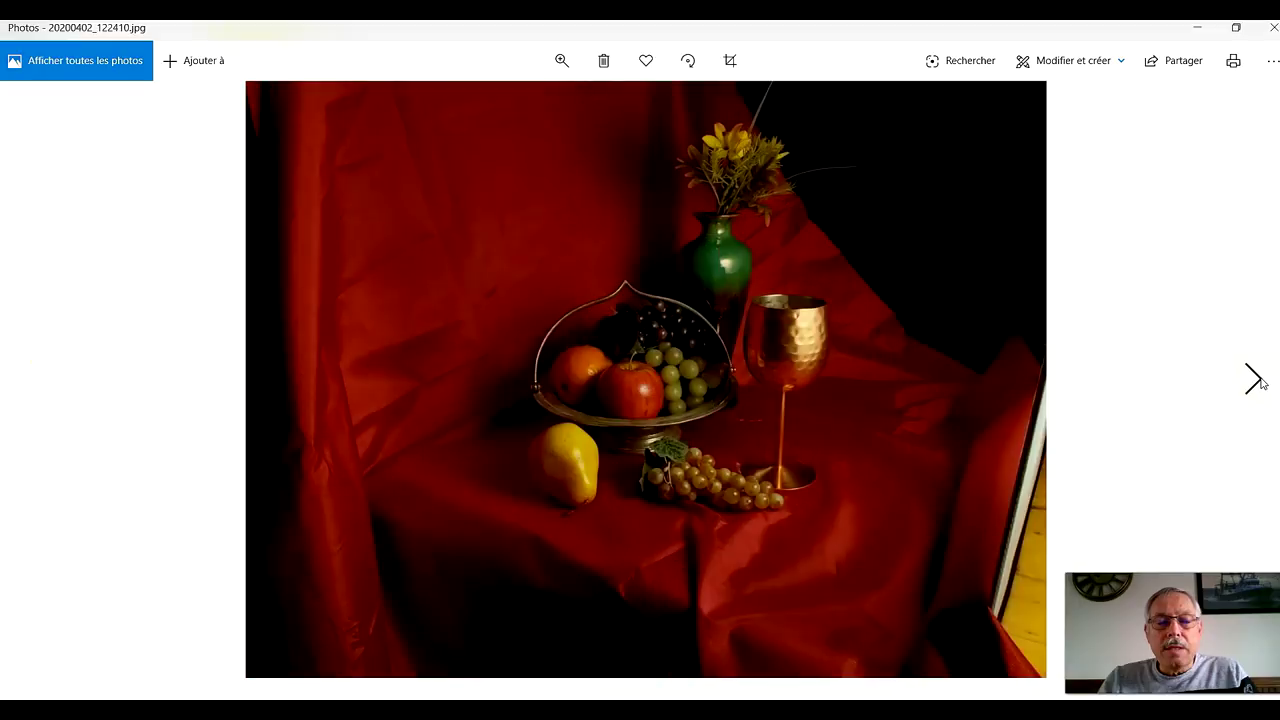
pyautogui.click(1255, 380)
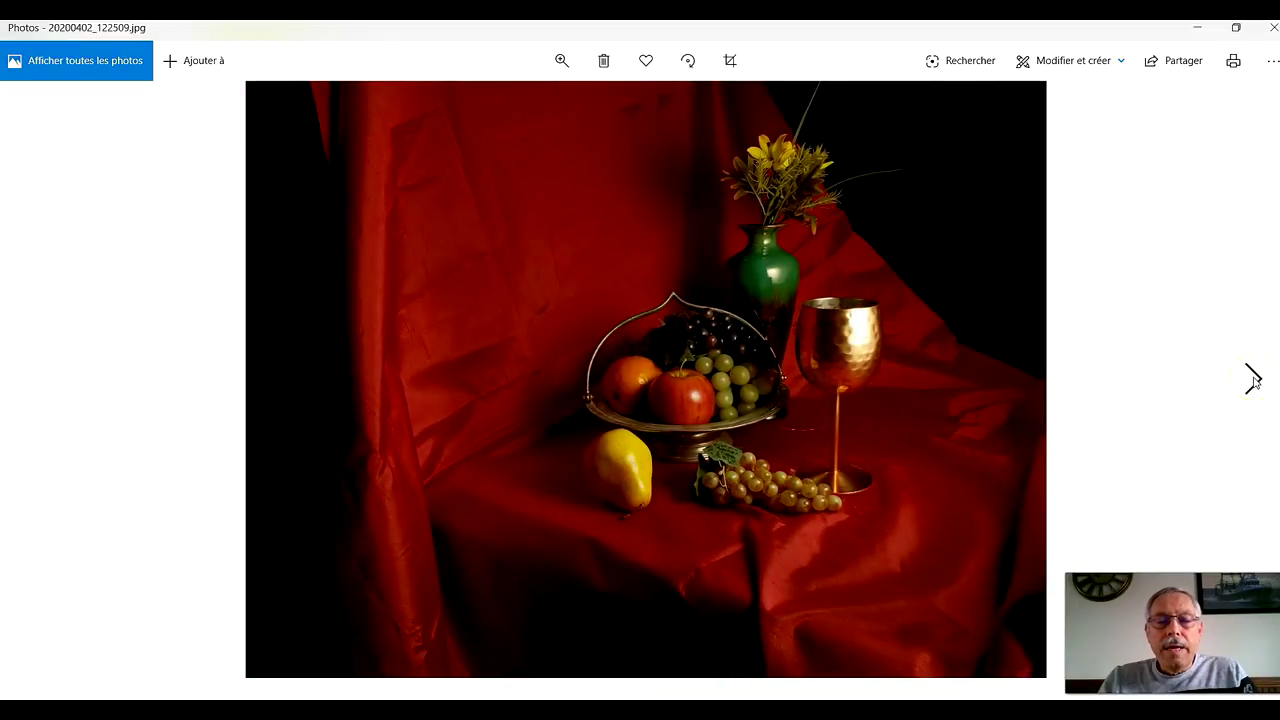
pyautogui.click(1255, 380)
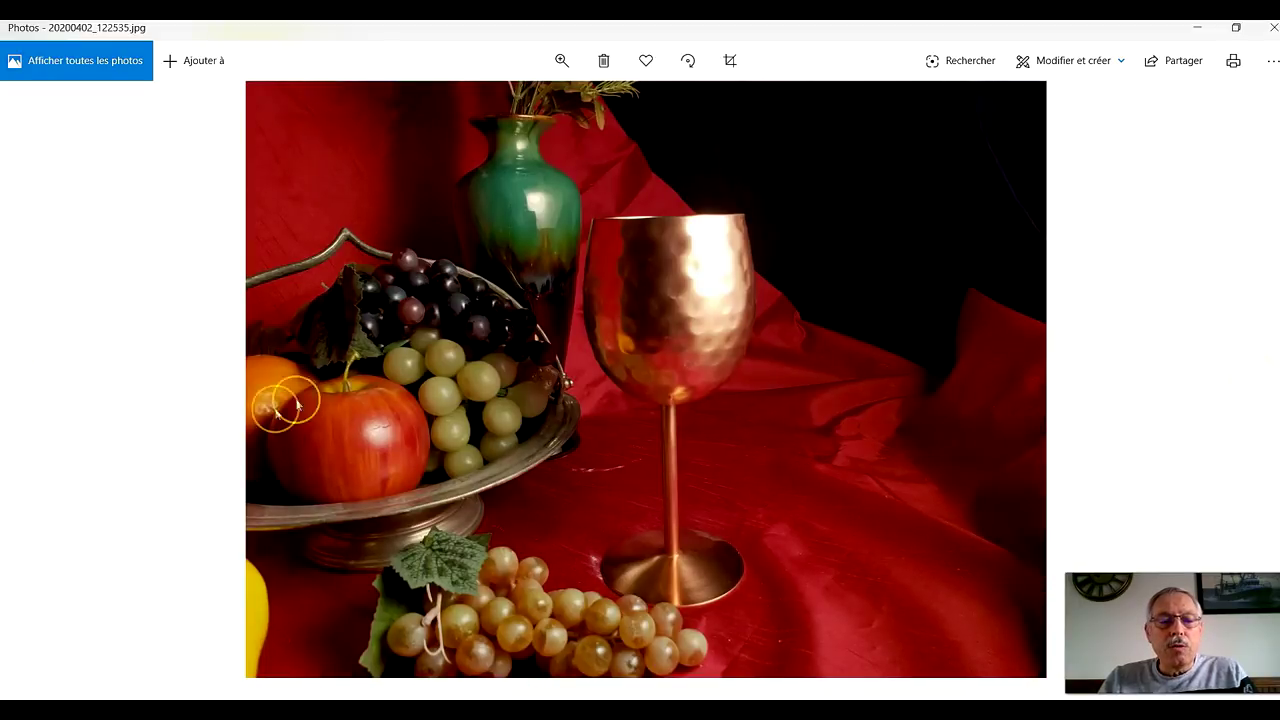
pyautogui.click(46, 393)
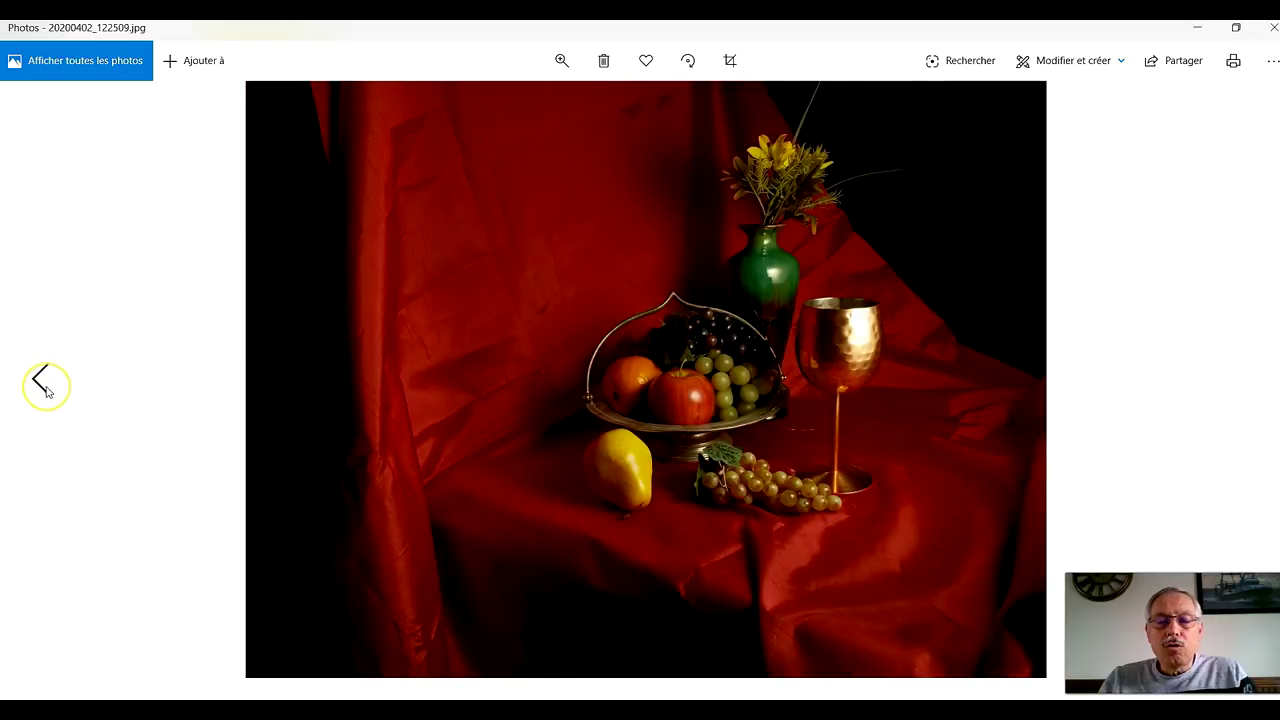
pyautogui.click(46, 393)
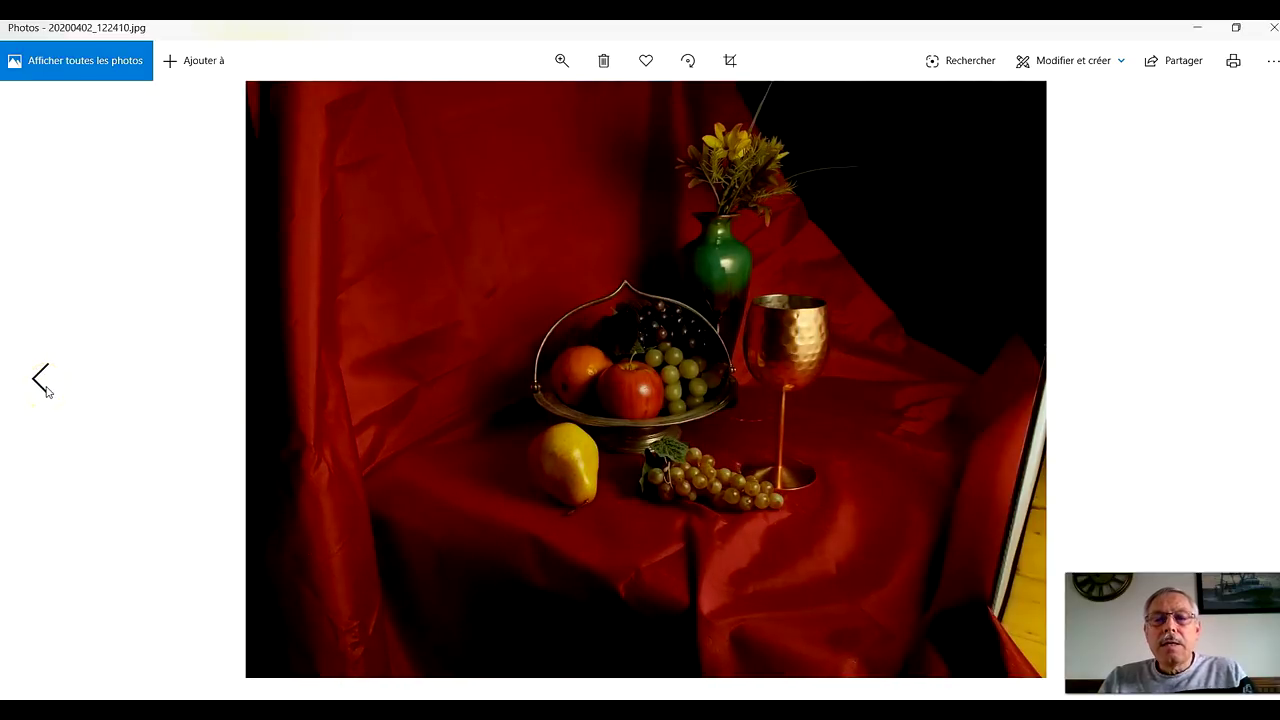
pyautogui.click(1257, 388)
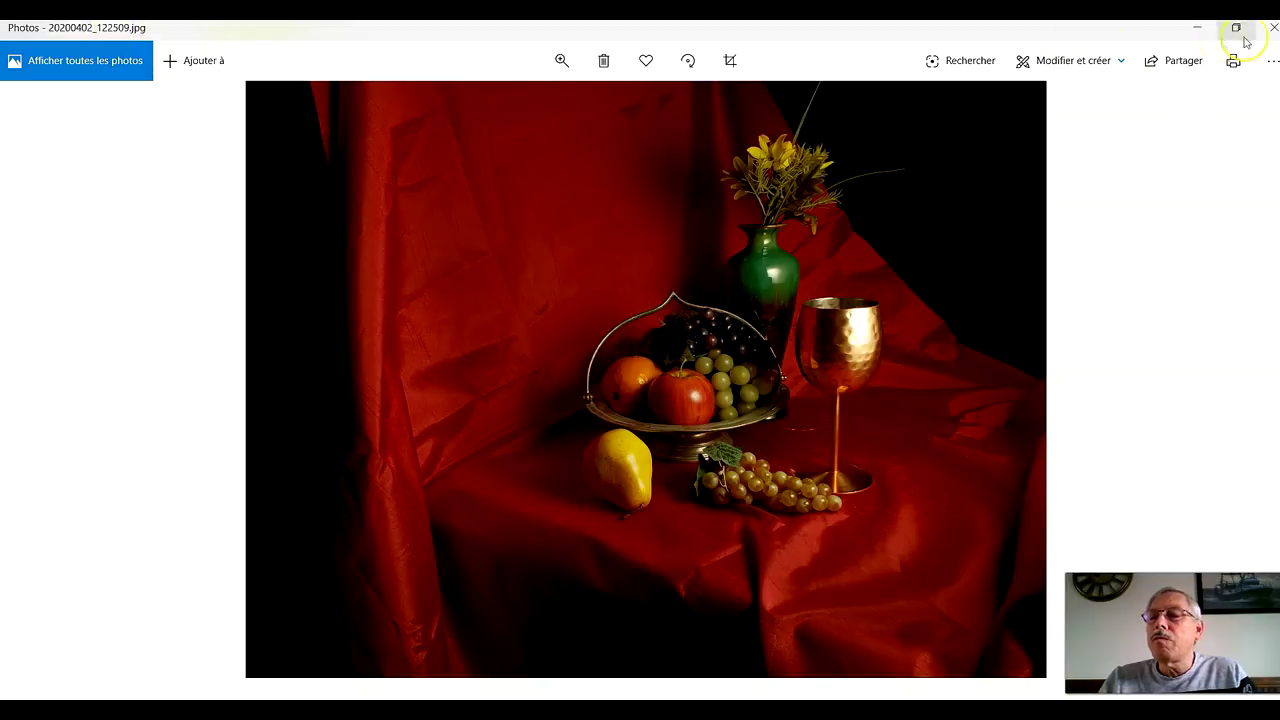
# Step: Close the photo viewer and open 20200402_122509.jpg from the nature morte folder in Photoshop
pyautogui.click(1272, 28)
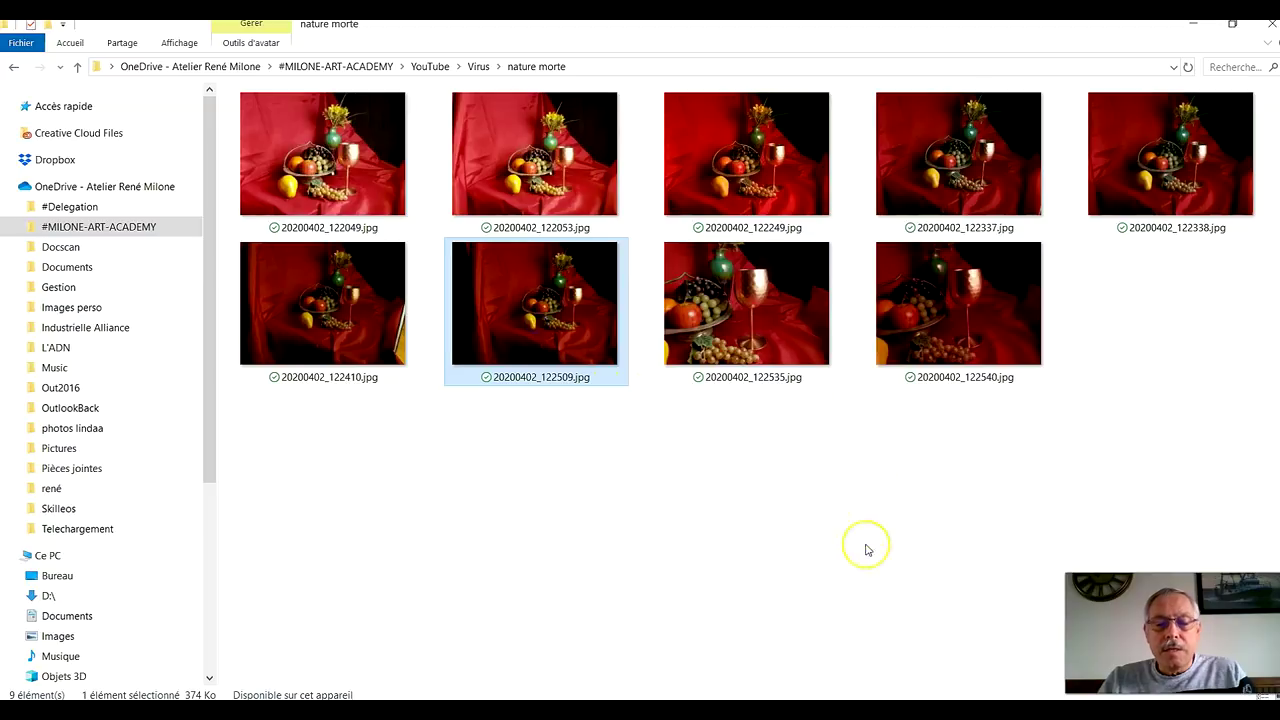
pyautogui.click(1229, 30)
pyautogui.scroll(-2, 775, 400)
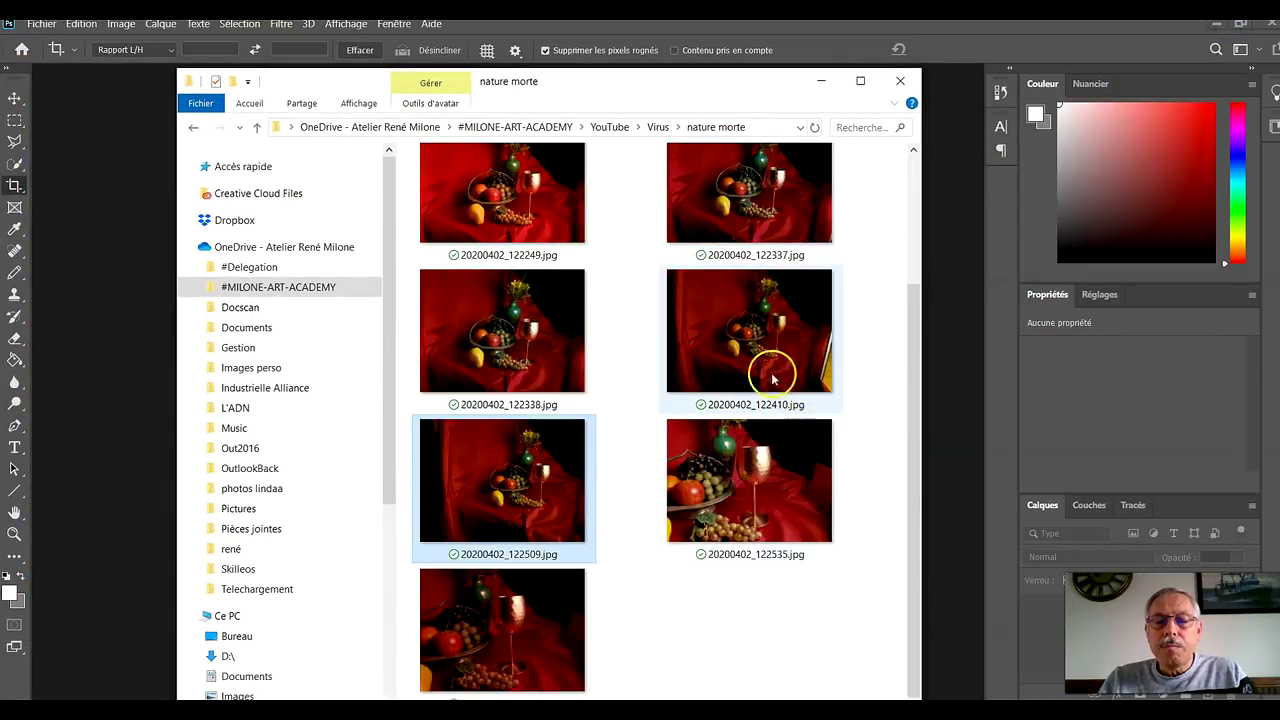
pyautogui.moveTo(508, 518); pyautogui.dragTo(130, 519)
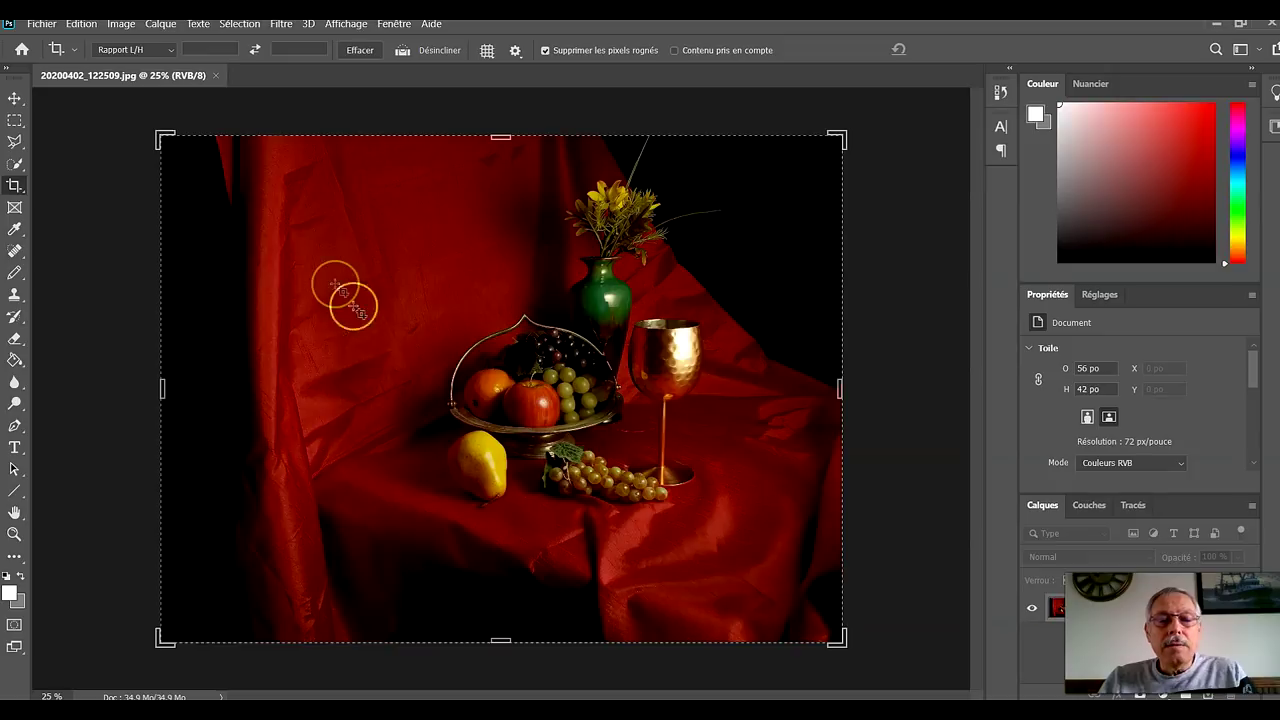
# Step: Activate the Move tool and duplicate the background layer as "Arrière-plan copie" in the same document
pyautogui.moveTo(18, 80); pyautogui.dragTo(16, 104)
pyautogui.click(14, 101)
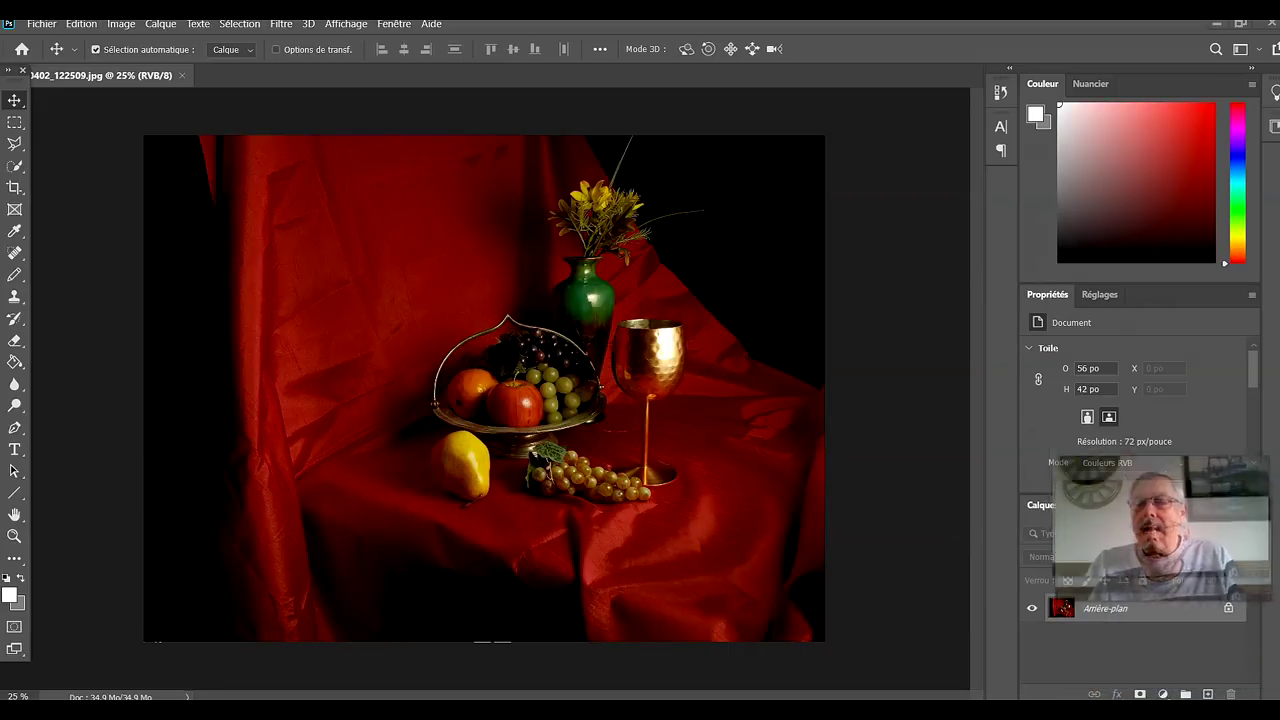
pyautogui.rightClick(1130, 612)
pyautogui.click(1128, 438)
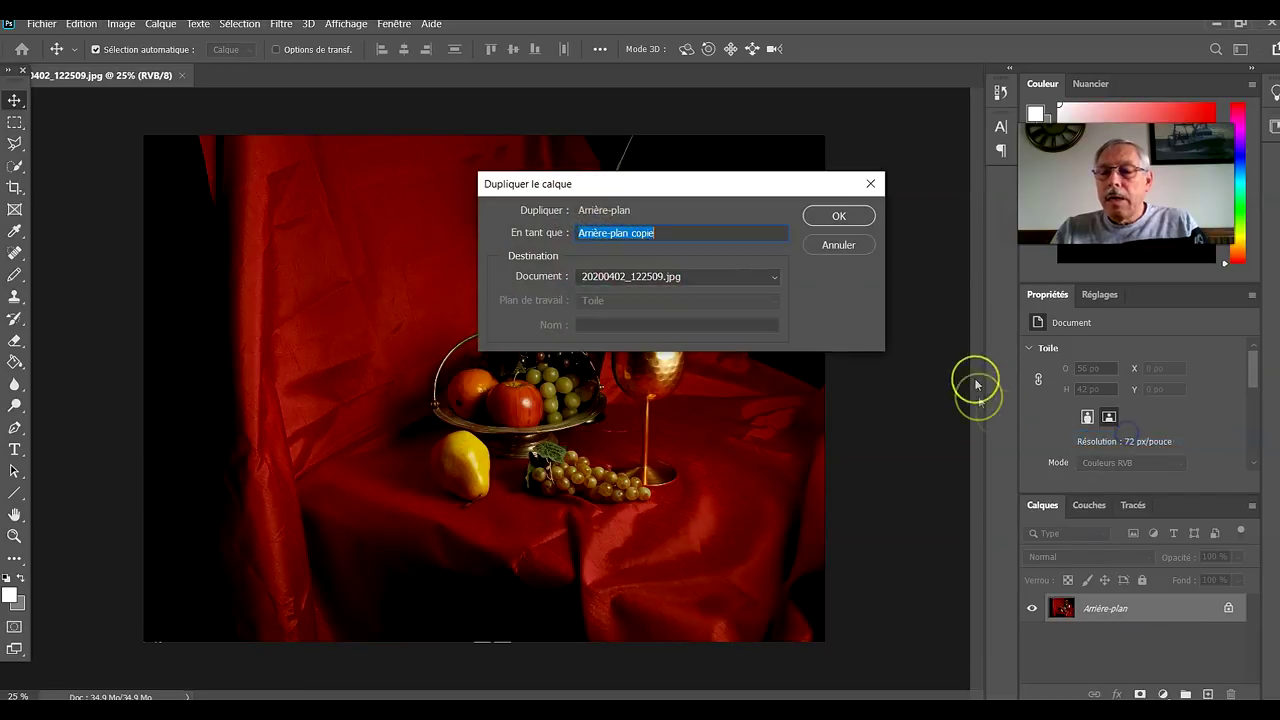
pyautogui.click(857, 214)
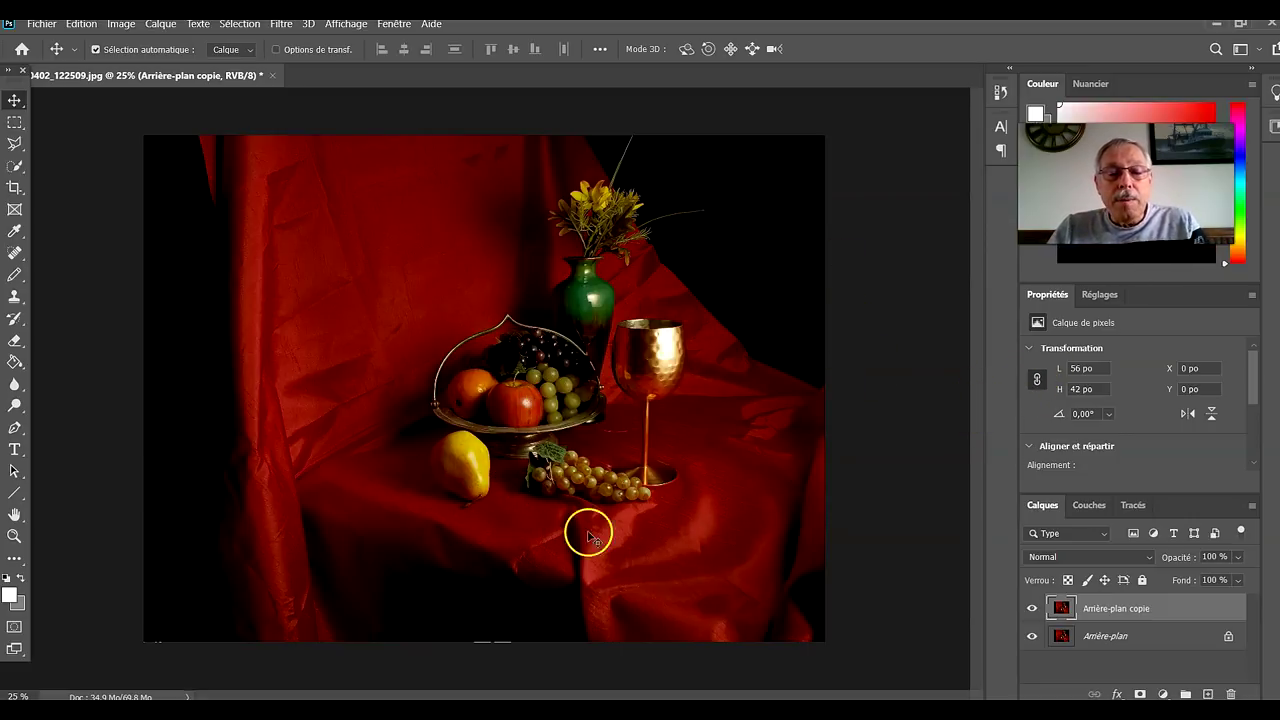
# Step: Inspect the dark grapes, green grapes and apple in the basket up close, then review the whole still life
pyautogui.scroll(5, 570, 272)
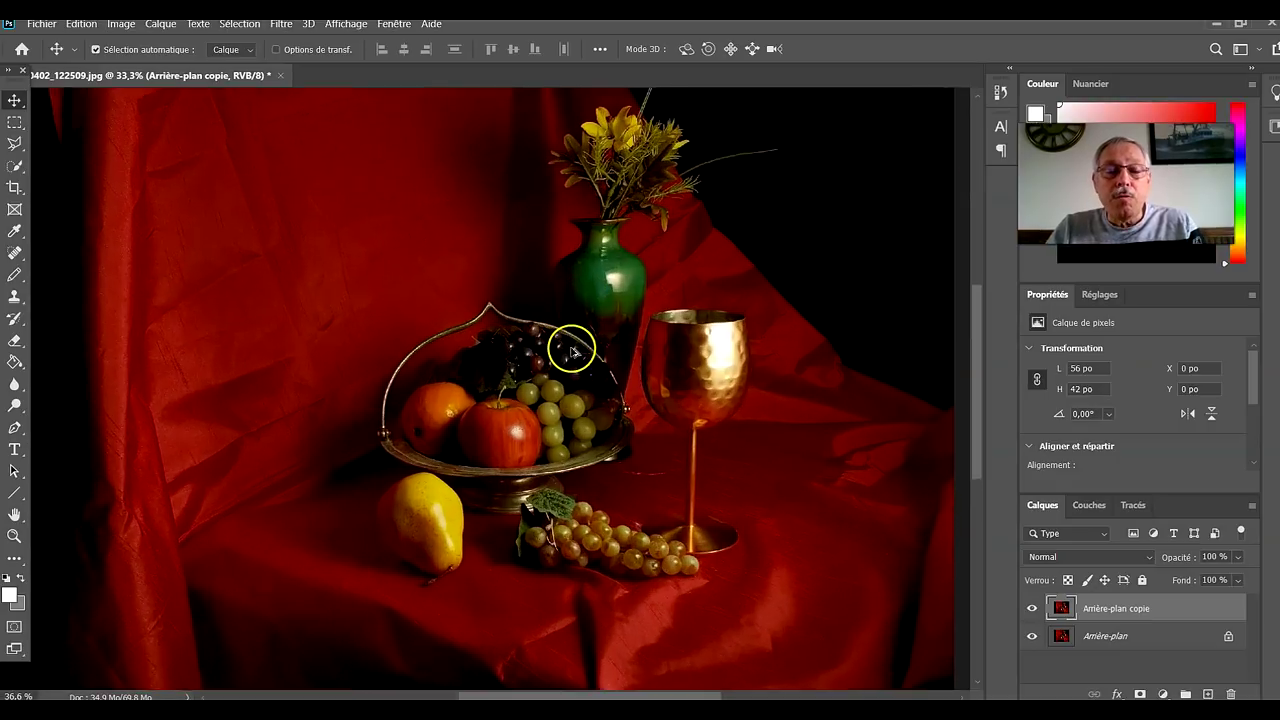
pyautogui.scroll(-3, 572, 358)
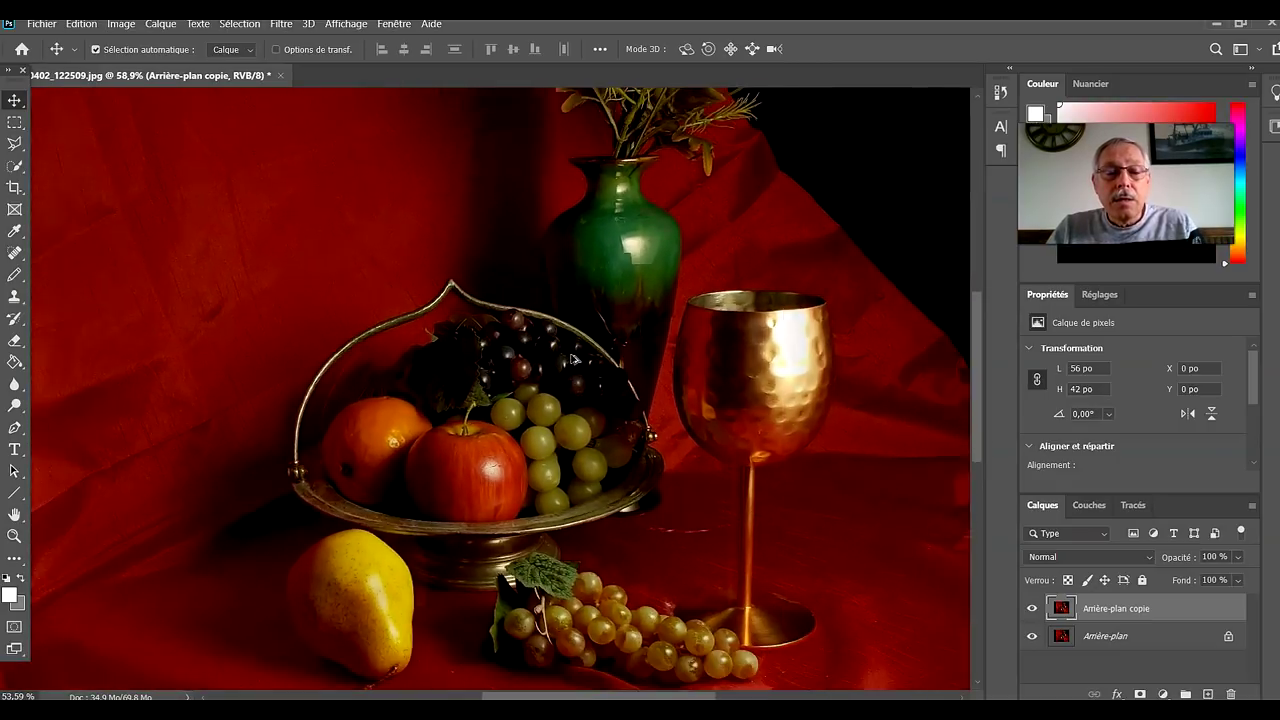
pyautogui.scroll(4, 575, 362)
pyautogui.scroll(7, 580, 380)
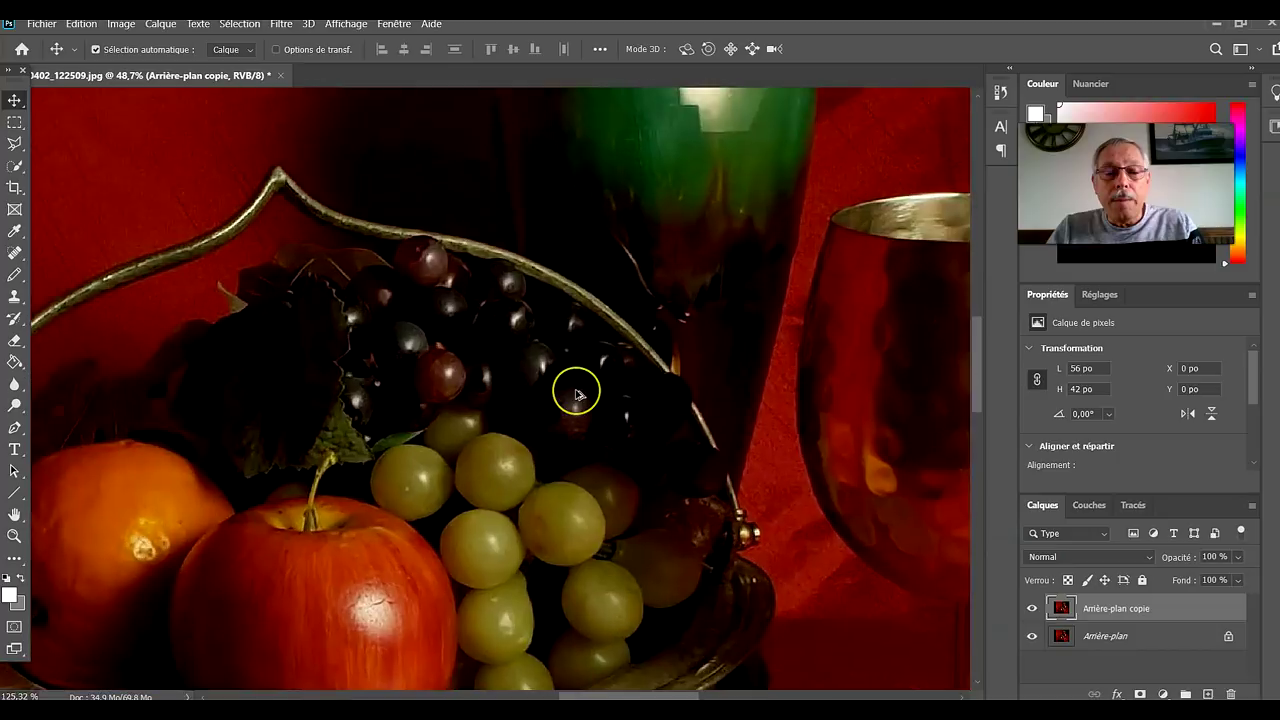
pyautogui.scroll(2, 575, 400)
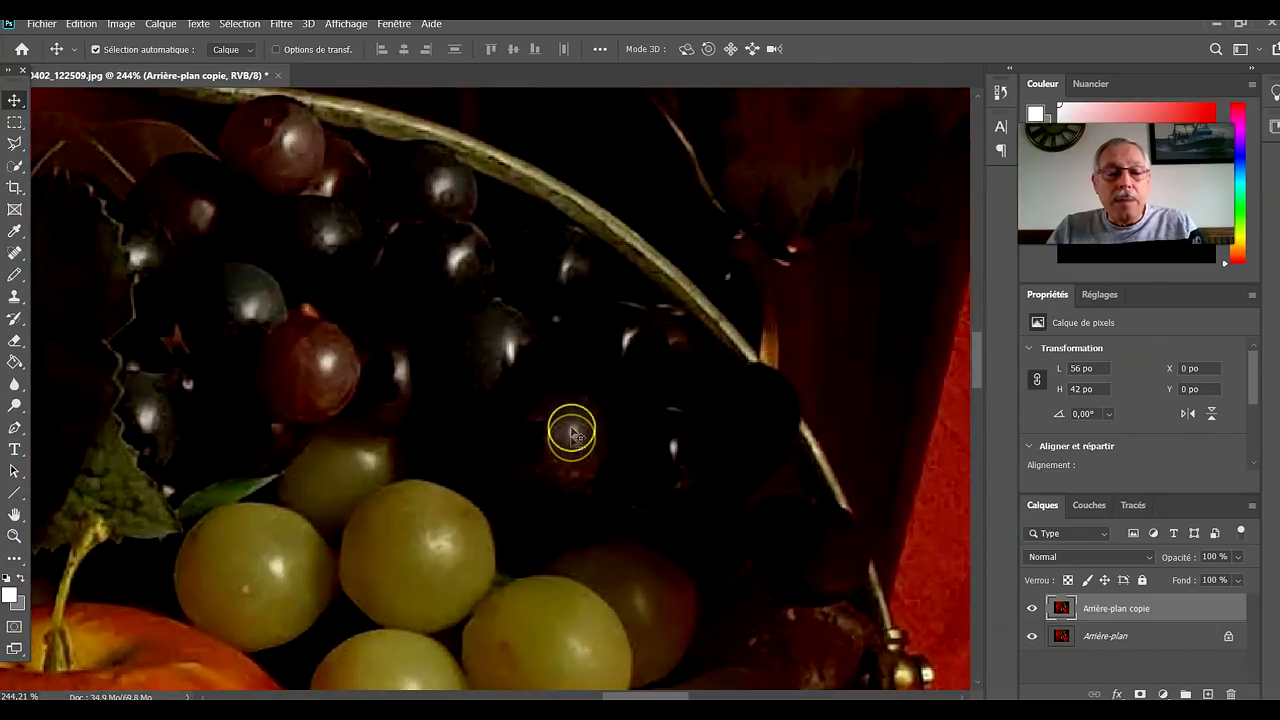
pyautogui.moveTo(578, 474); pyautogui.dragTo(648, 300)
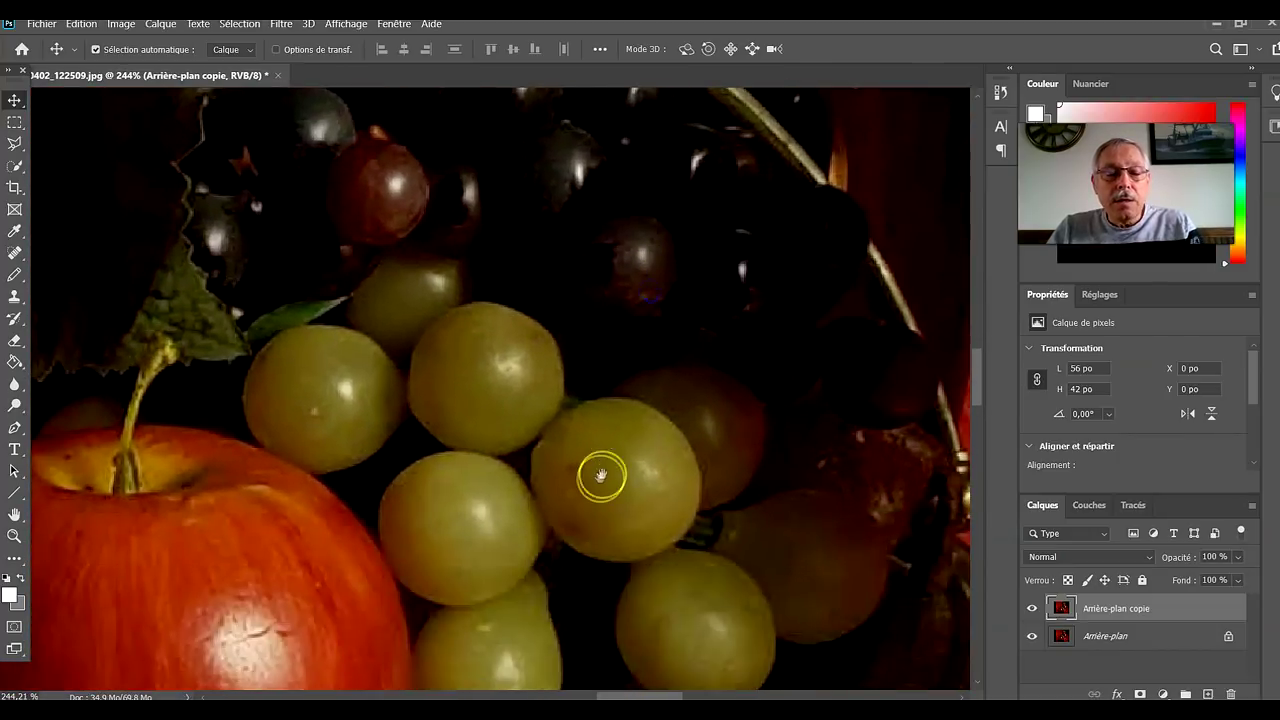
pyautogui.moveTo(600, 471); pyautogui.dragTo(609, 286)
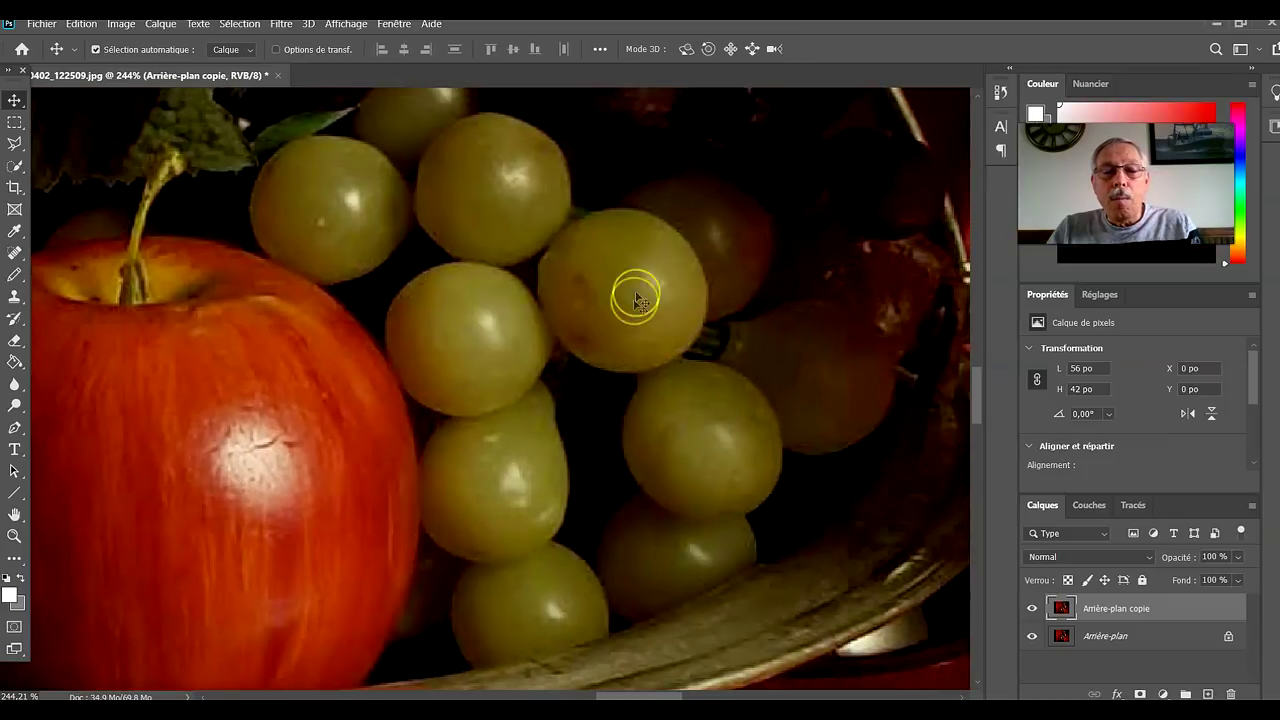
pyautogui.scroll(-1, 604, 347)
pyautogui.scroll(-1, 604, 347)
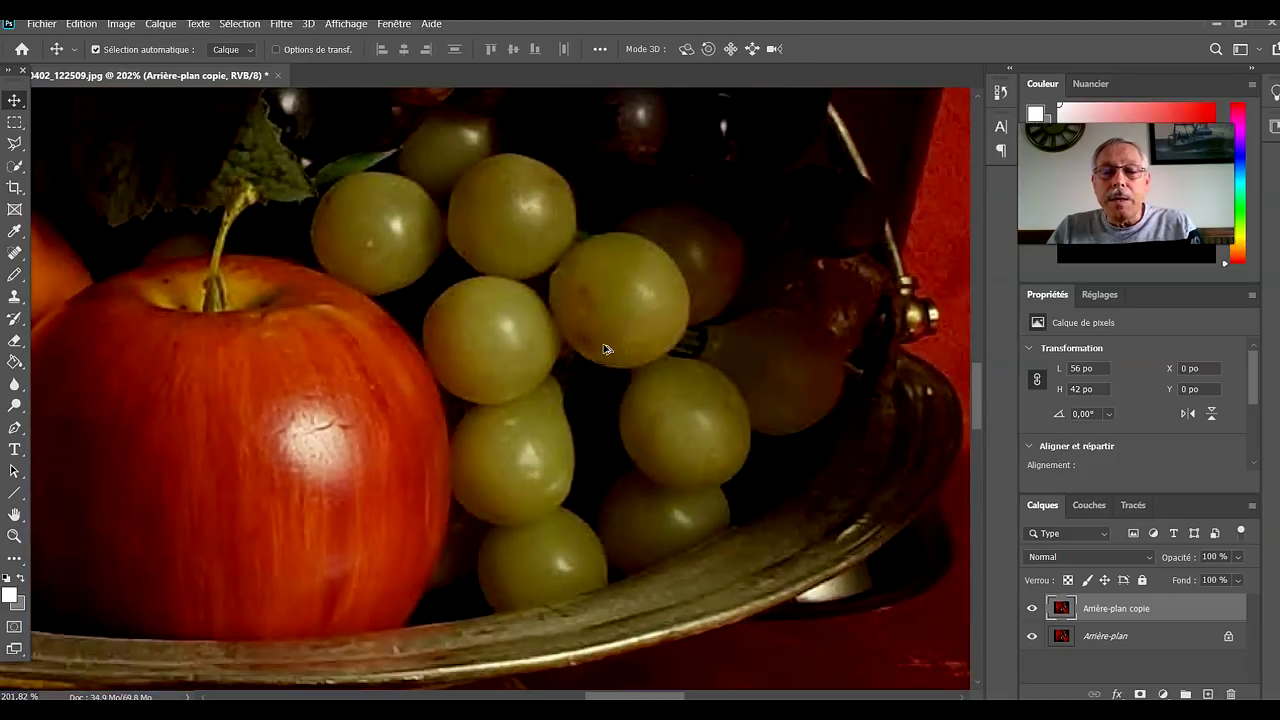
pyautogui.scroll(-9, 604, 347)
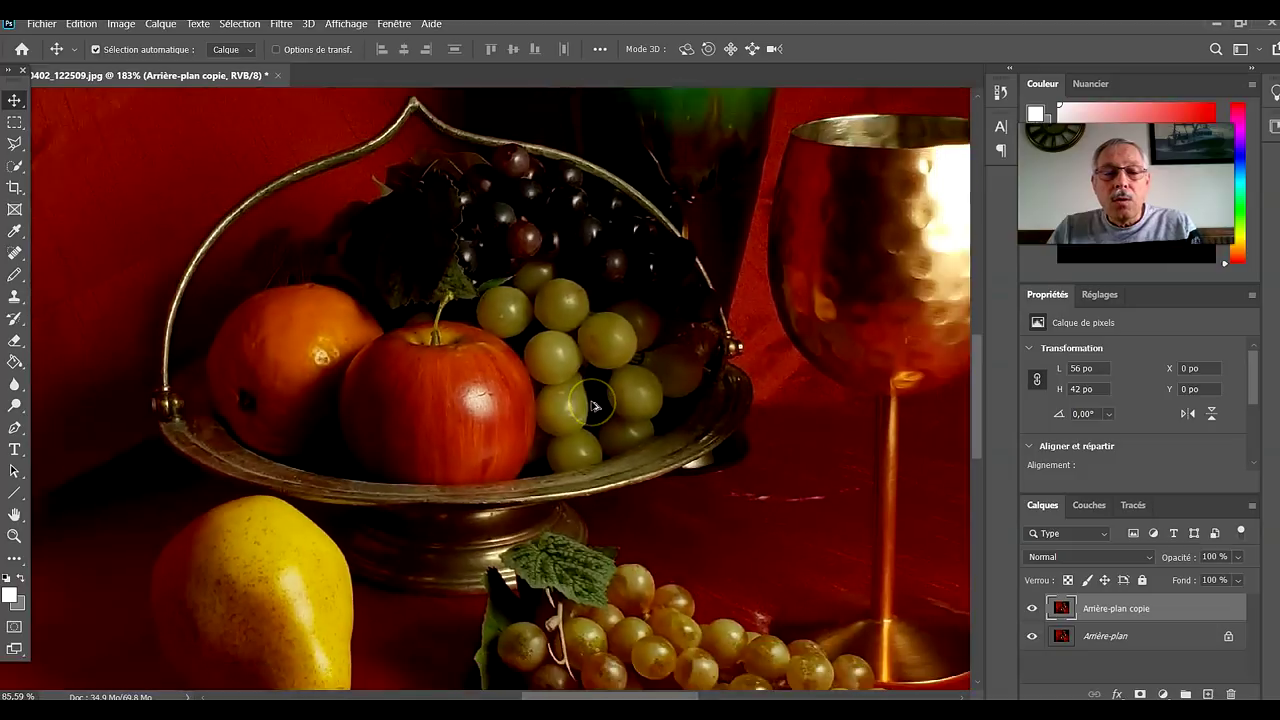
pyautogui.scroll(-10, 593, 405)
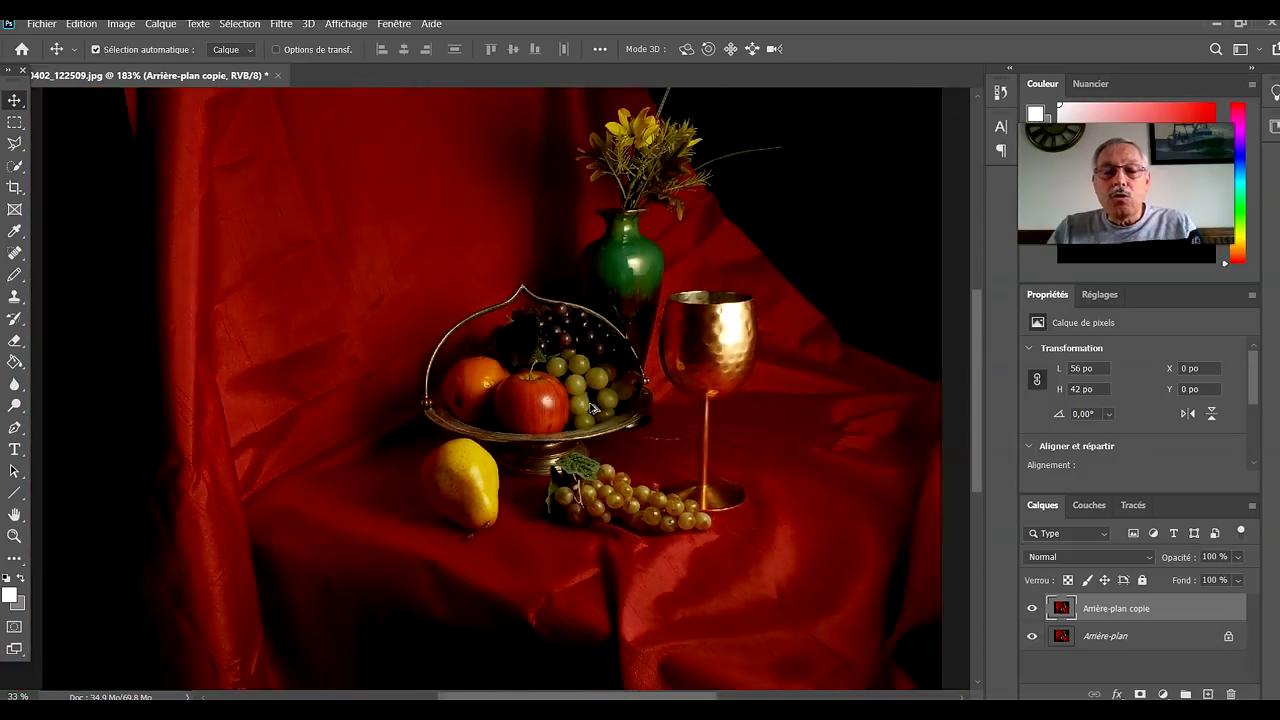
pyautogui.scroll(-4, 593, 405)
pyautogui.scroll(4, 595, 402)
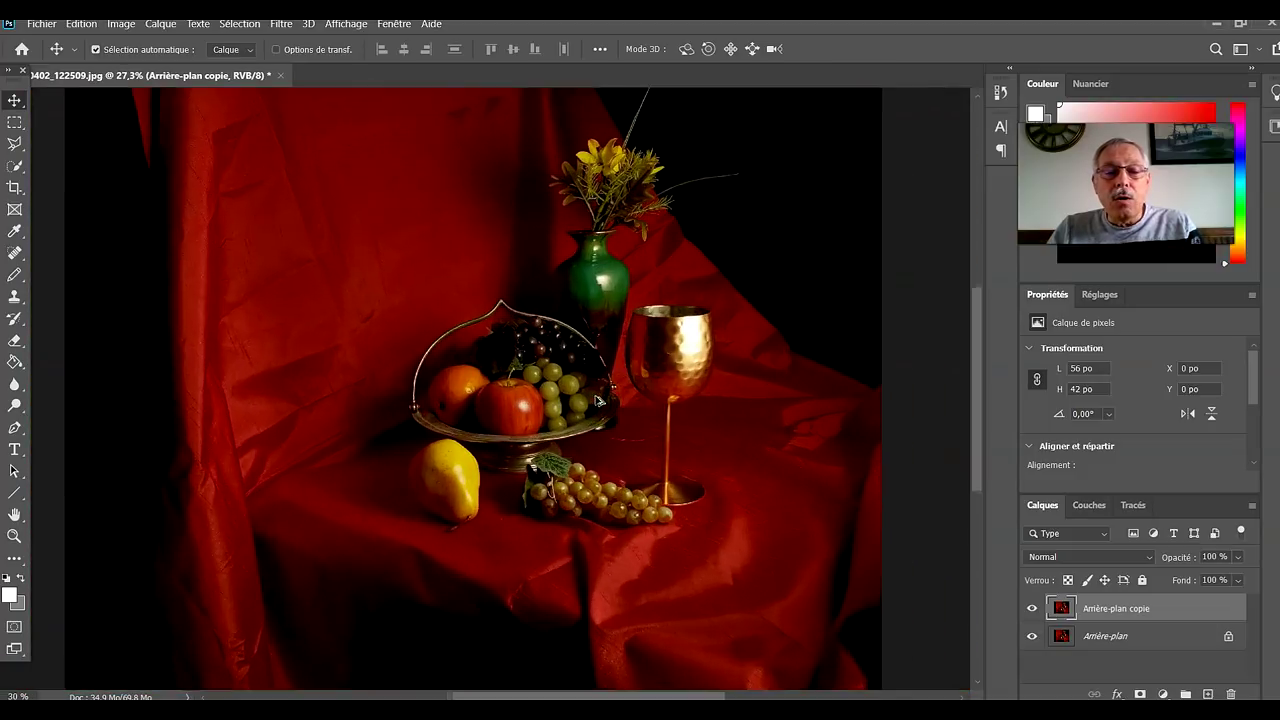
pyautogui.scroll(-2, 620, 423)
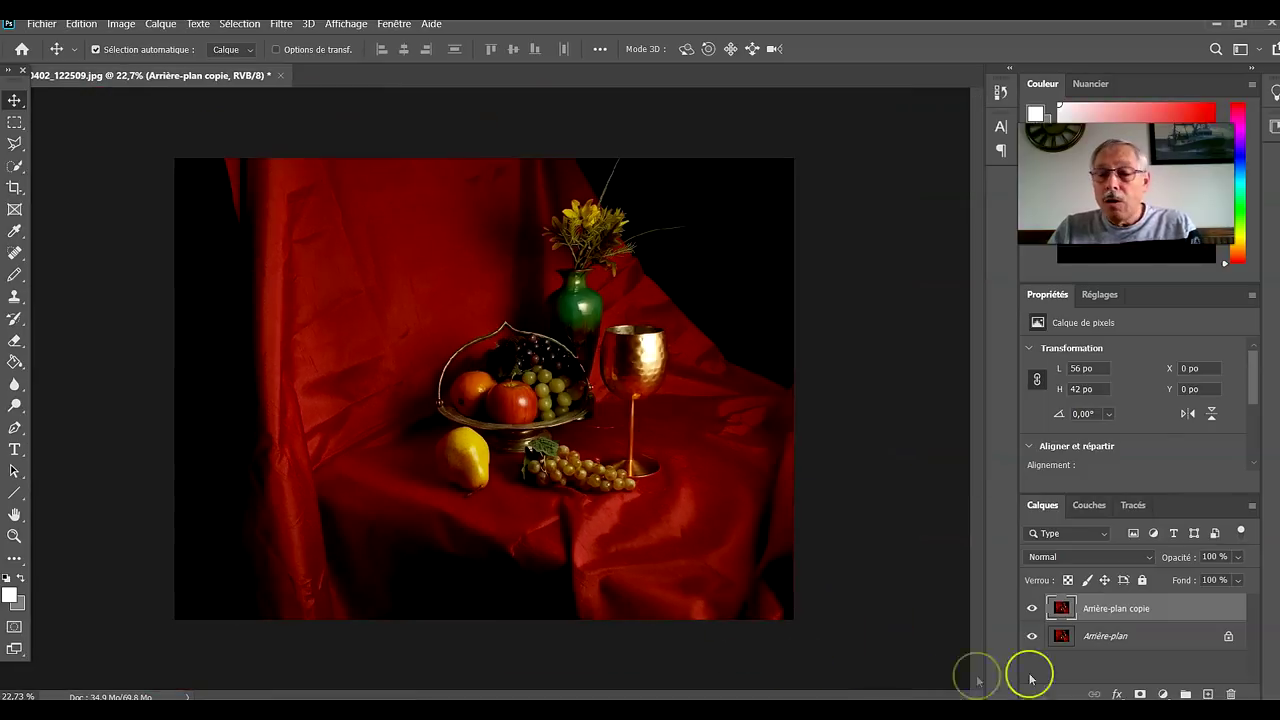
# Step: Add a Levels (Niveaux) adjustment layer above the duplicated background layer
pyautogui.click(1101, 296)
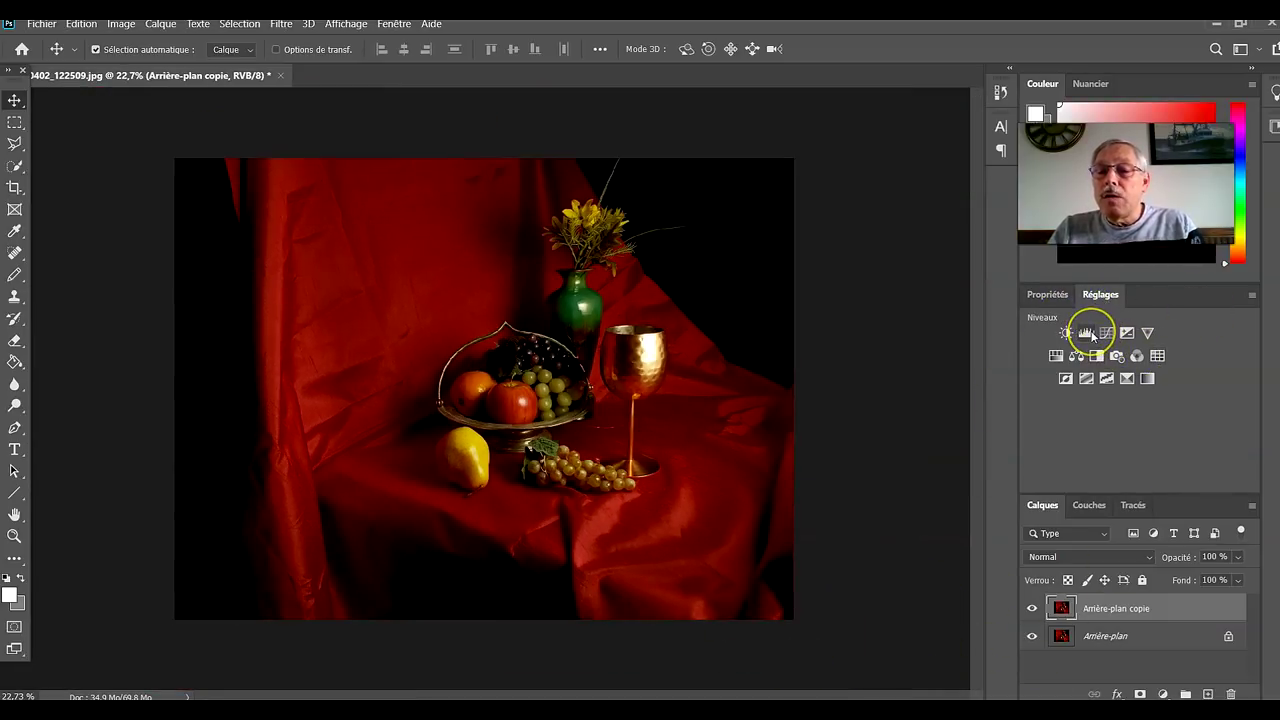
pyautogui.click(1088, 334)
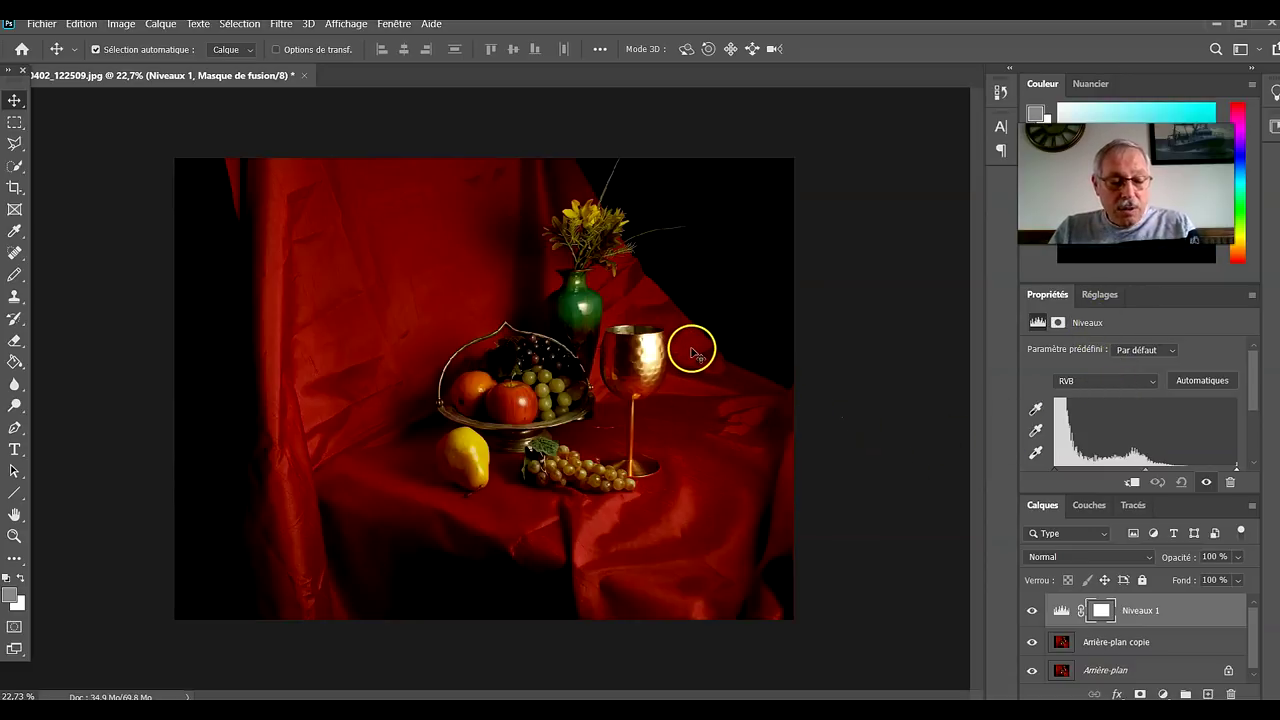
pyautogui.scroll(3, 652, 376)
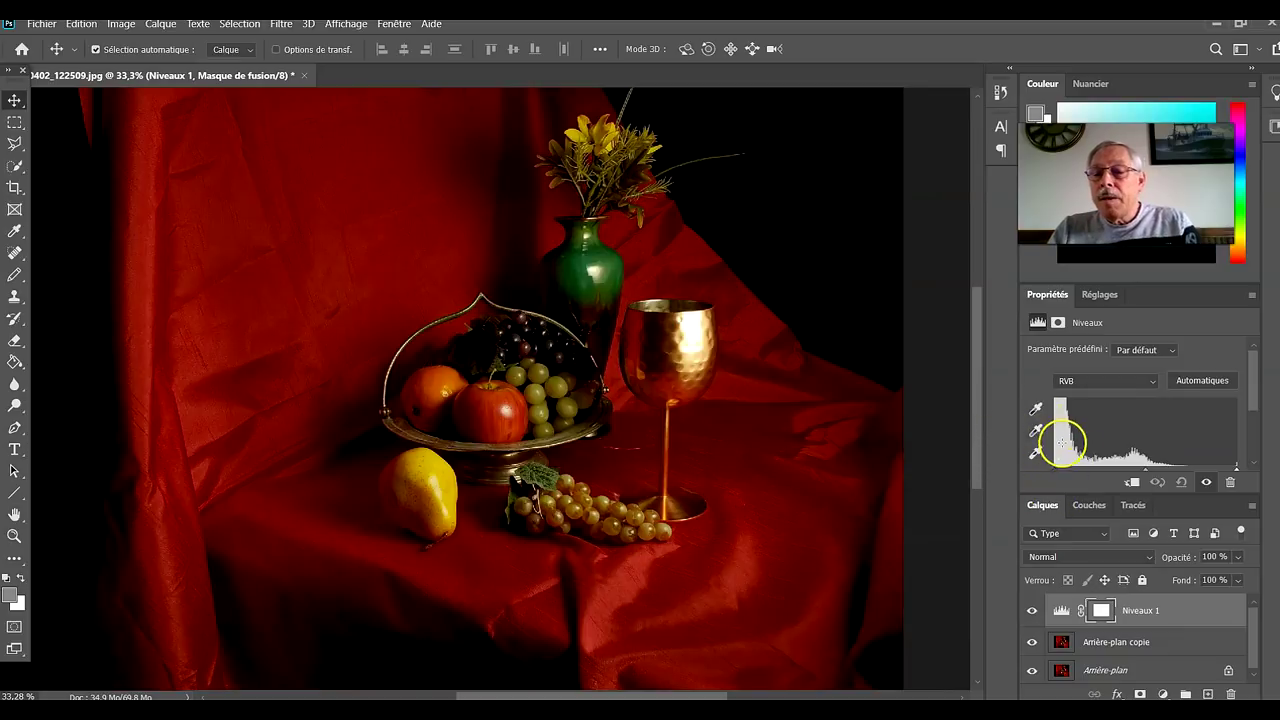
# Step: Detach the Levels properties into a floating window, widen it and place it clear of the still-life objects
pyautogui.moveTo(1037, 294); pyautogui.dragTo(773, 107)
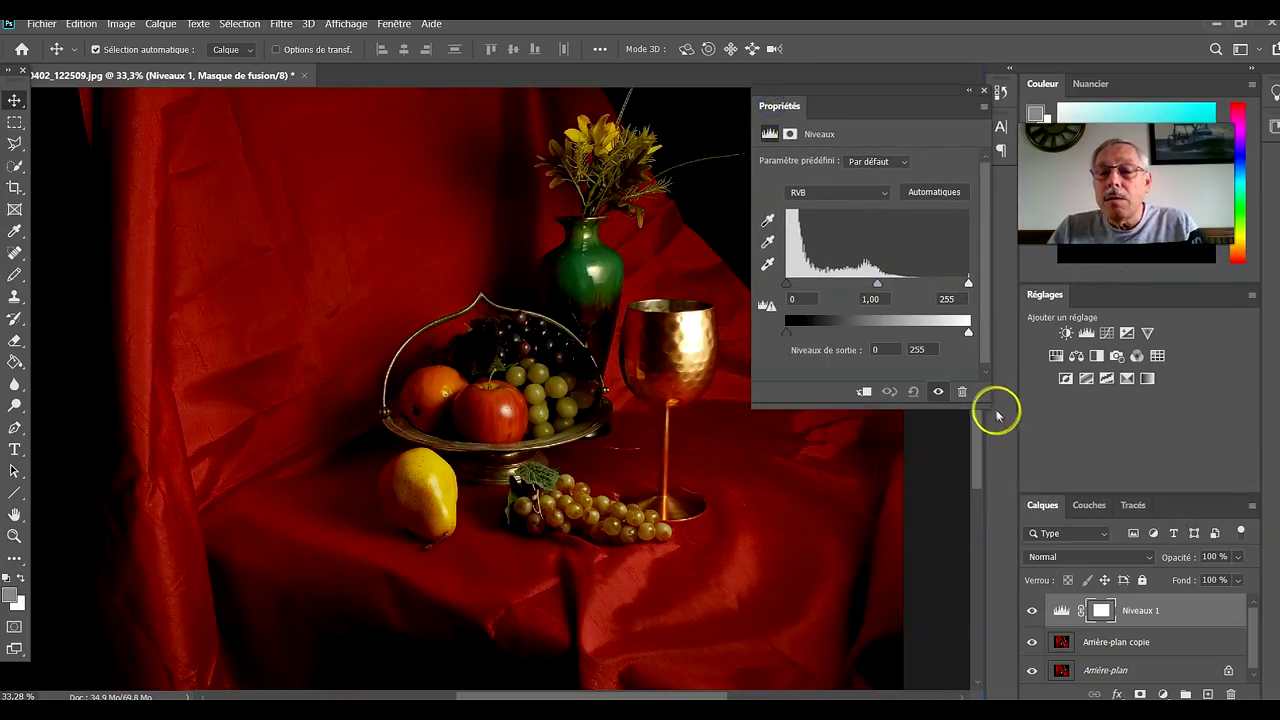
pyautogui.moveTo(1005, 397); pyautogui.dragTo(1158, 399)
pyautogui.moveTo(940, 108); pyautogui.dragTo(1062, 315)
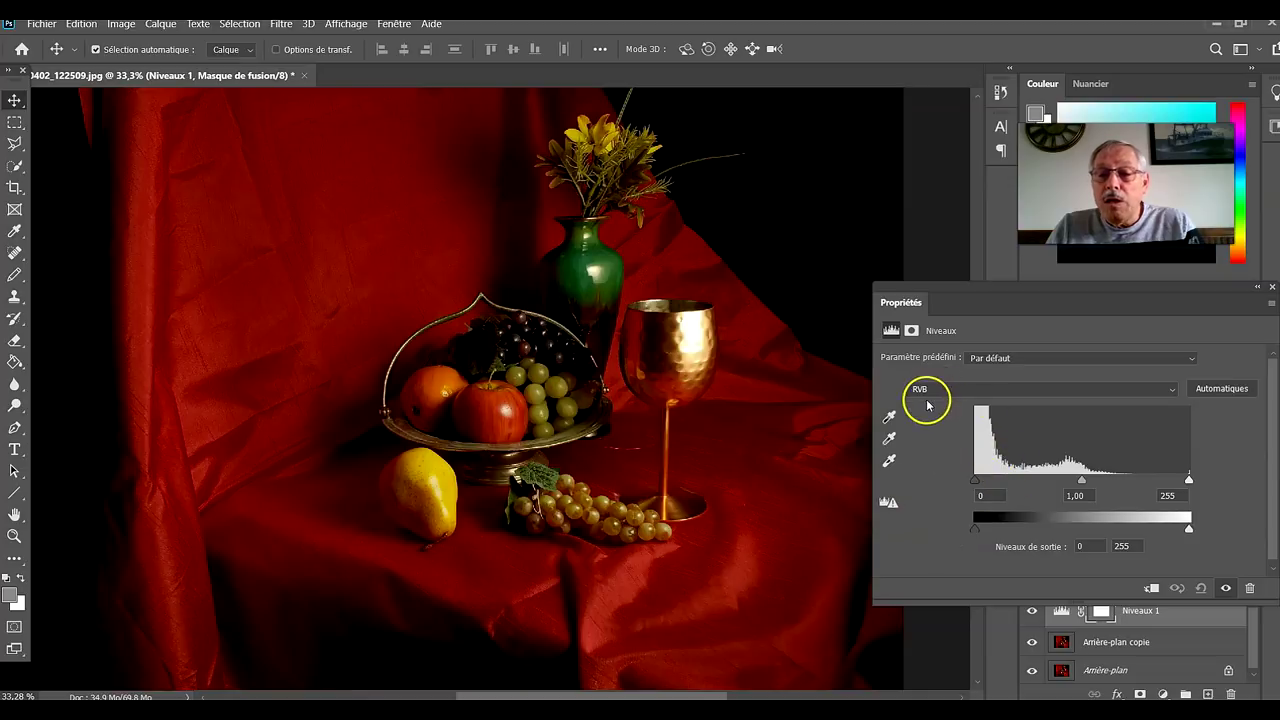
# Step: Review the colour channels available for the Levels adjustment without switching from RVB
pyautogui.click(1172, 391)
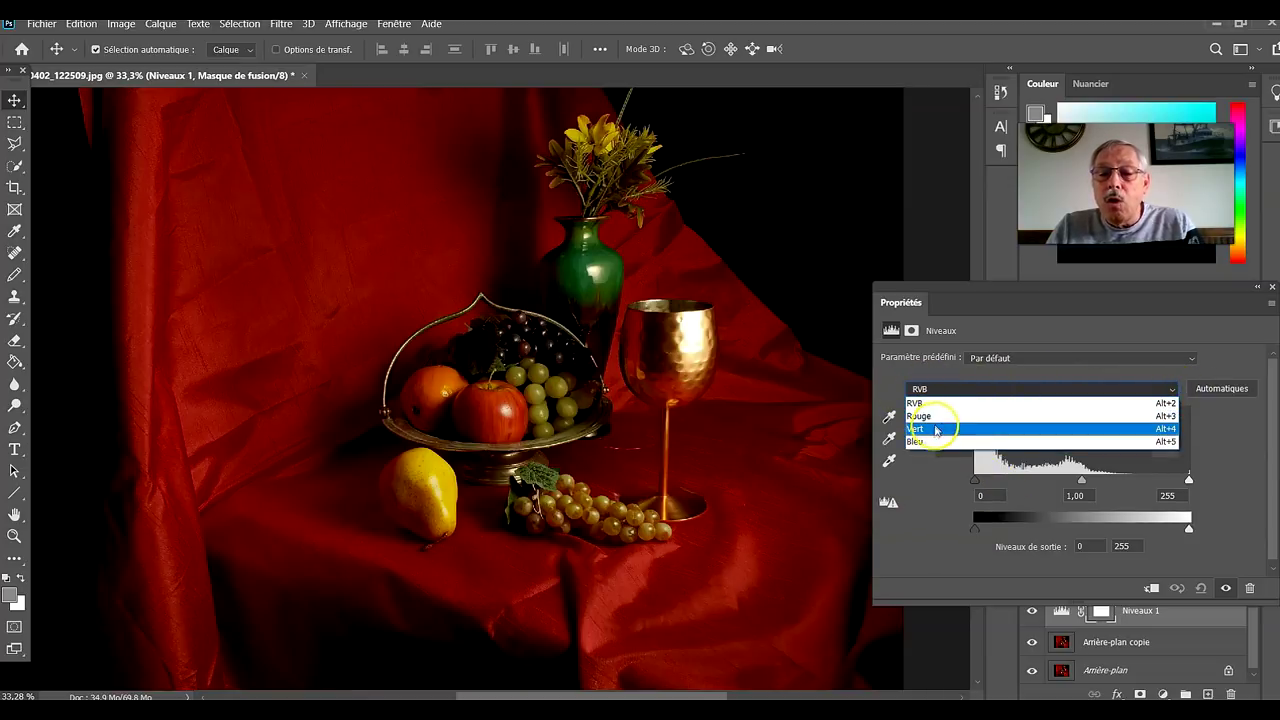
pyautogui.click(1236, 443)
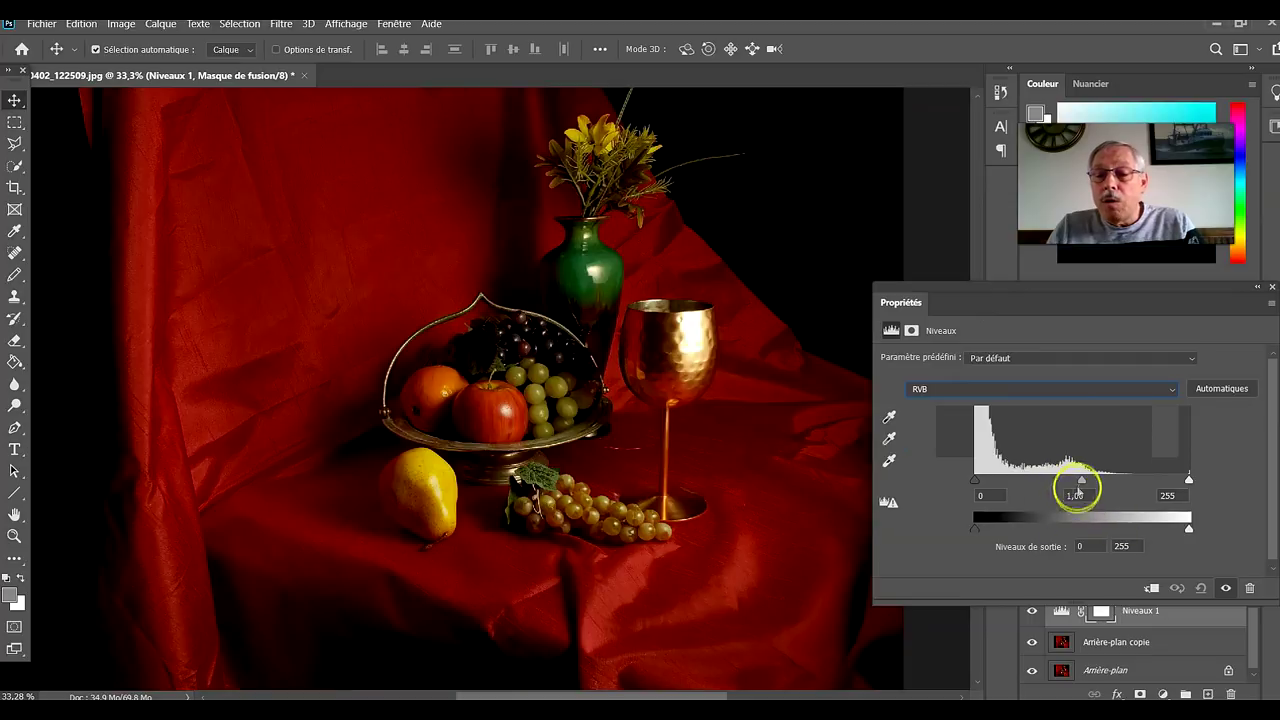
# Step: Set the Levels midtone value to 0,69 and the black output level to 14 for the RVB channel
pyautogui.moveTo(1085, 482); pyautogui.dragTo(1102, 480)
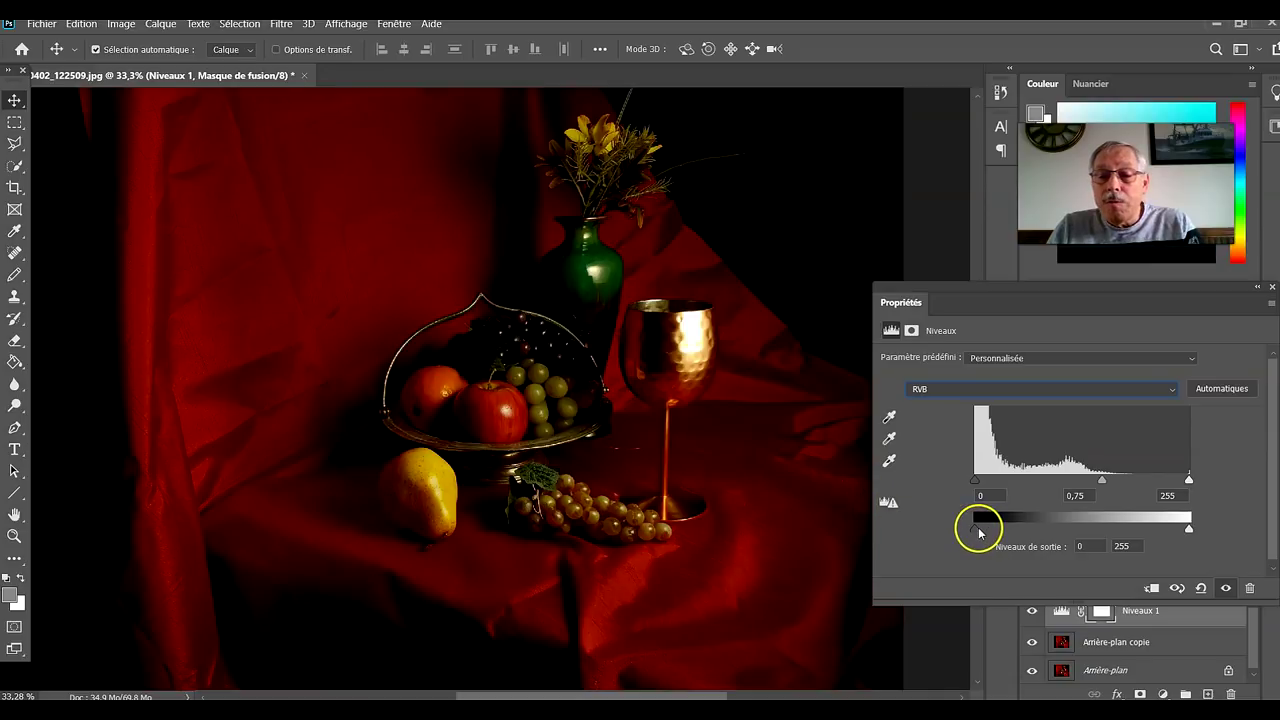
pyautogui.moveTo(984, 530)
pyautogui.mouseDown()
pyautogui.moveTo(1010, 531)
pyautogui.moveTo(982, 534)
pyautogui.mouseUp()
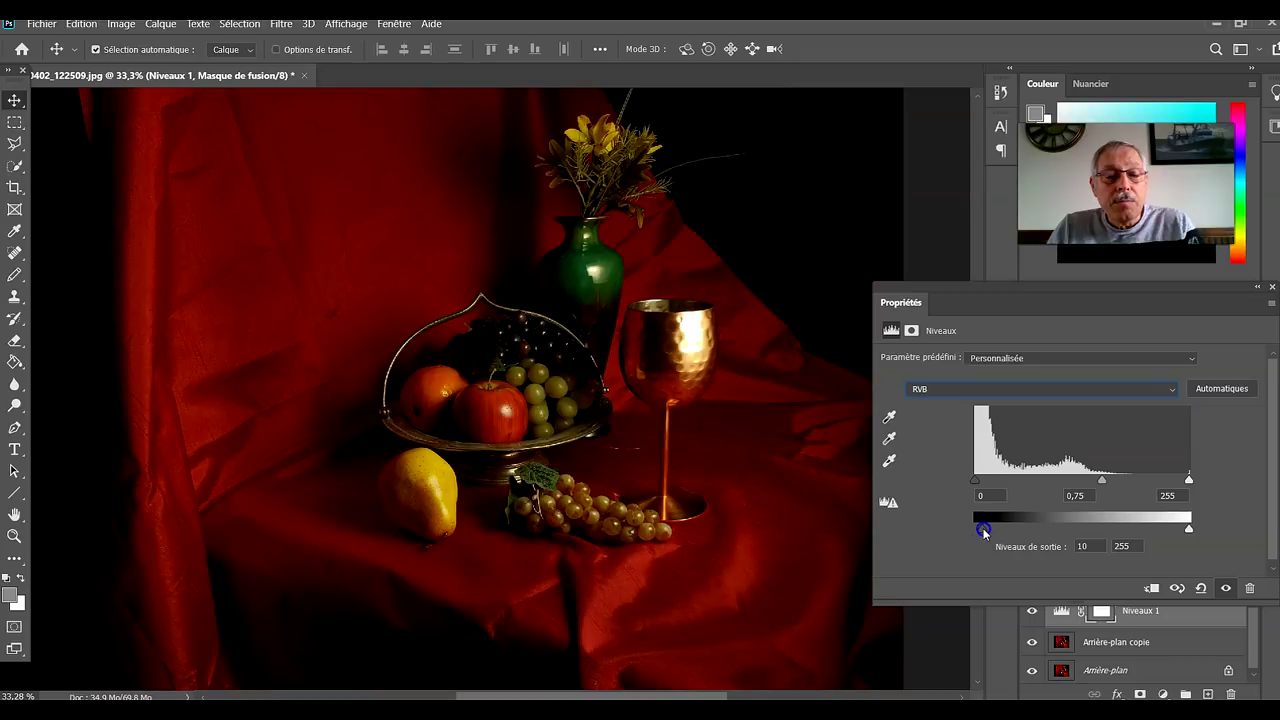
pyautogui.moveTo(984, 531); pyautogui.dragTo(987, 531)
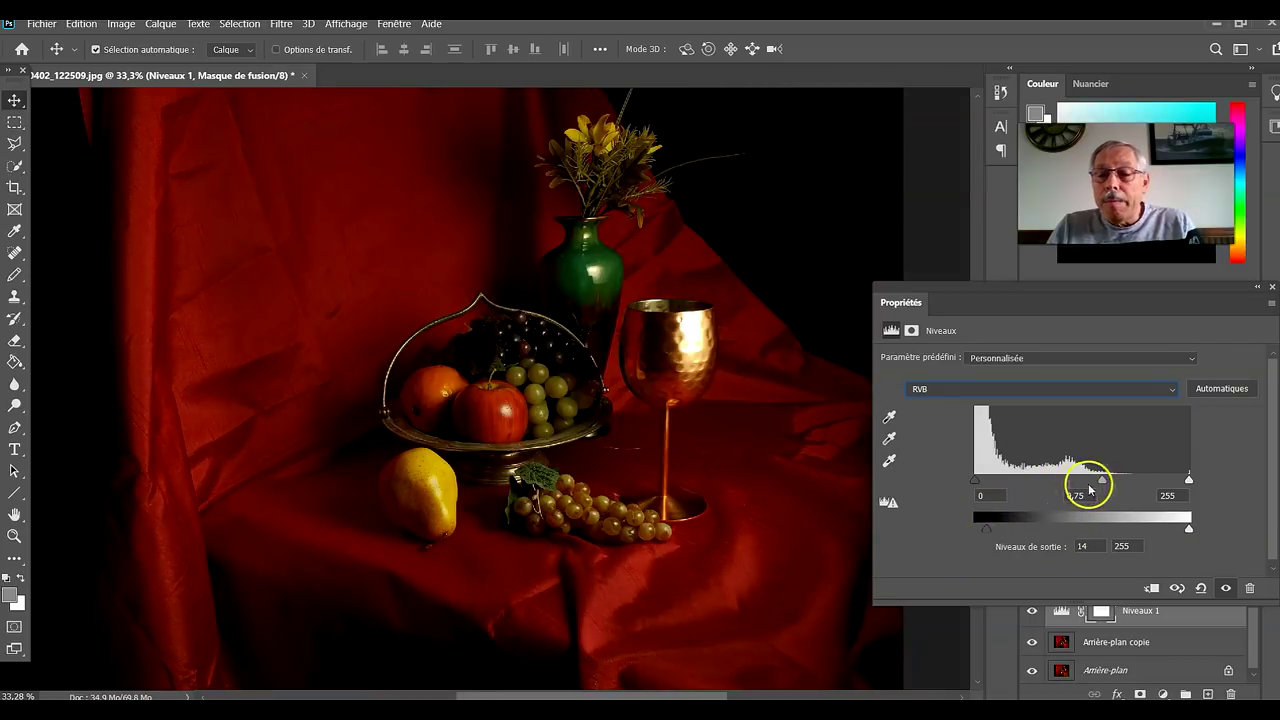
pyautogui.moveTo(1101, 482); pyautogui.dragTo(1094, 484)
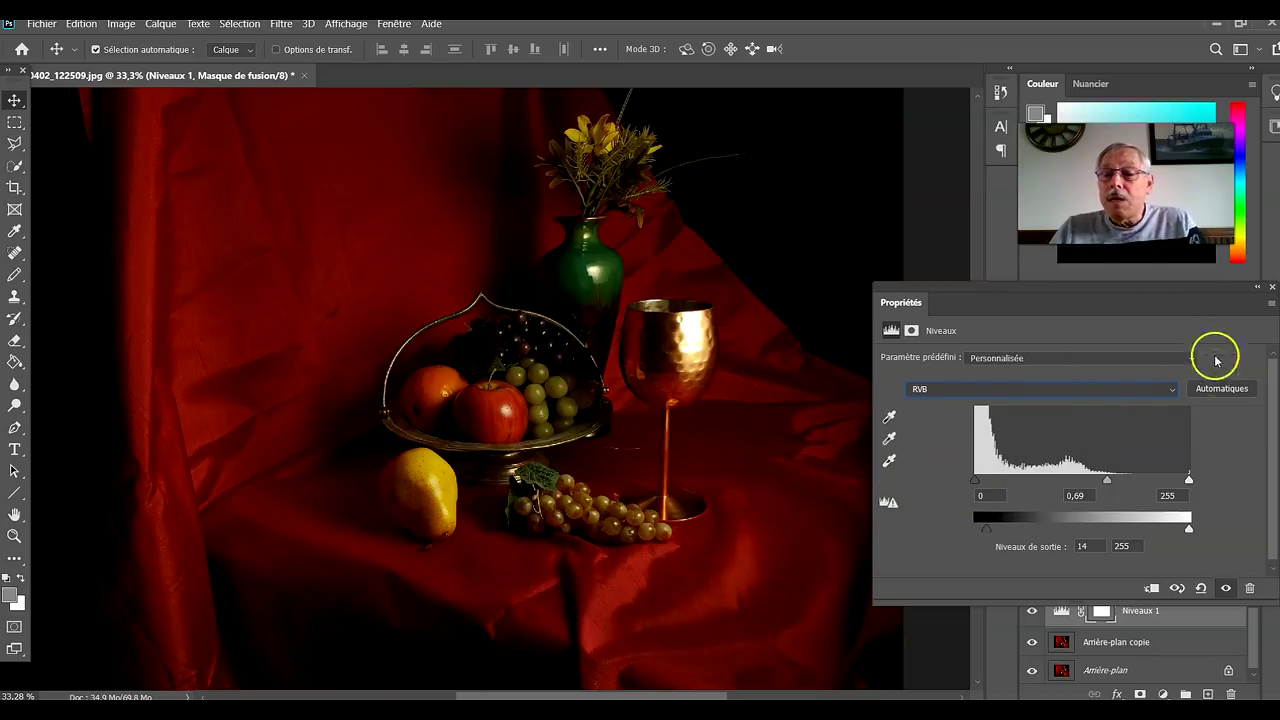
pyautogui.click(1273, 289)
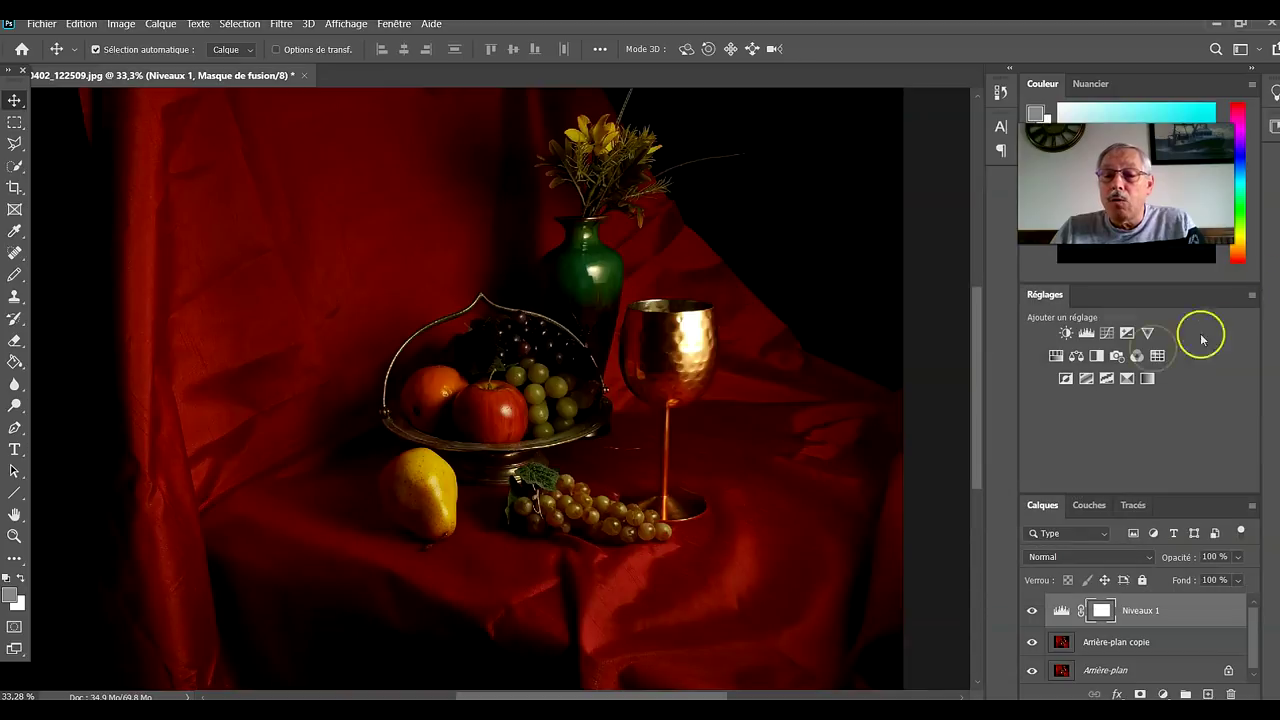
# Step: Add a Hue/Saturation (Teinte/Saturation) adjustment layer above the Levels layer
pyautogui.click(1055, 356)
pyautogui.click(1056, 359)
pyautogui.click(1057, 318)
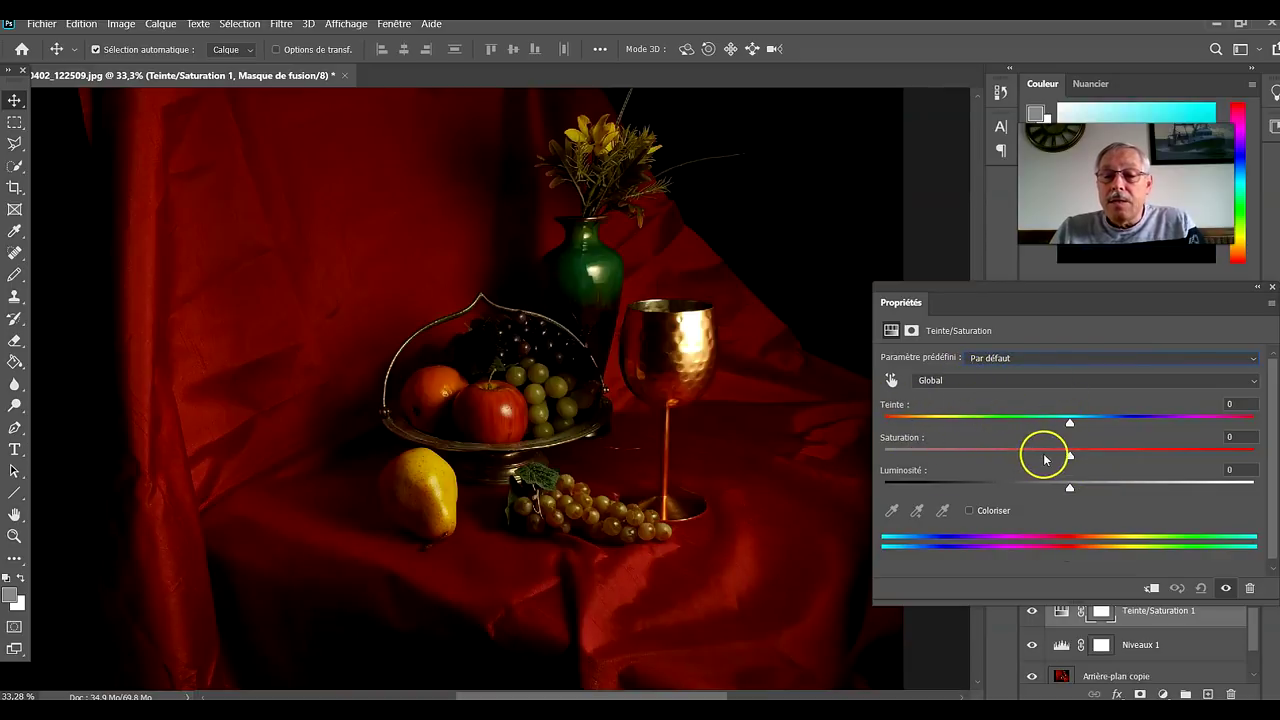
# Step: Try a global saturation of -12 and a lightness of -23 on the still life, resetting both to 0
pyautogui.moveTo(1069, 455); pyautogui.dragTo(1130, 458)
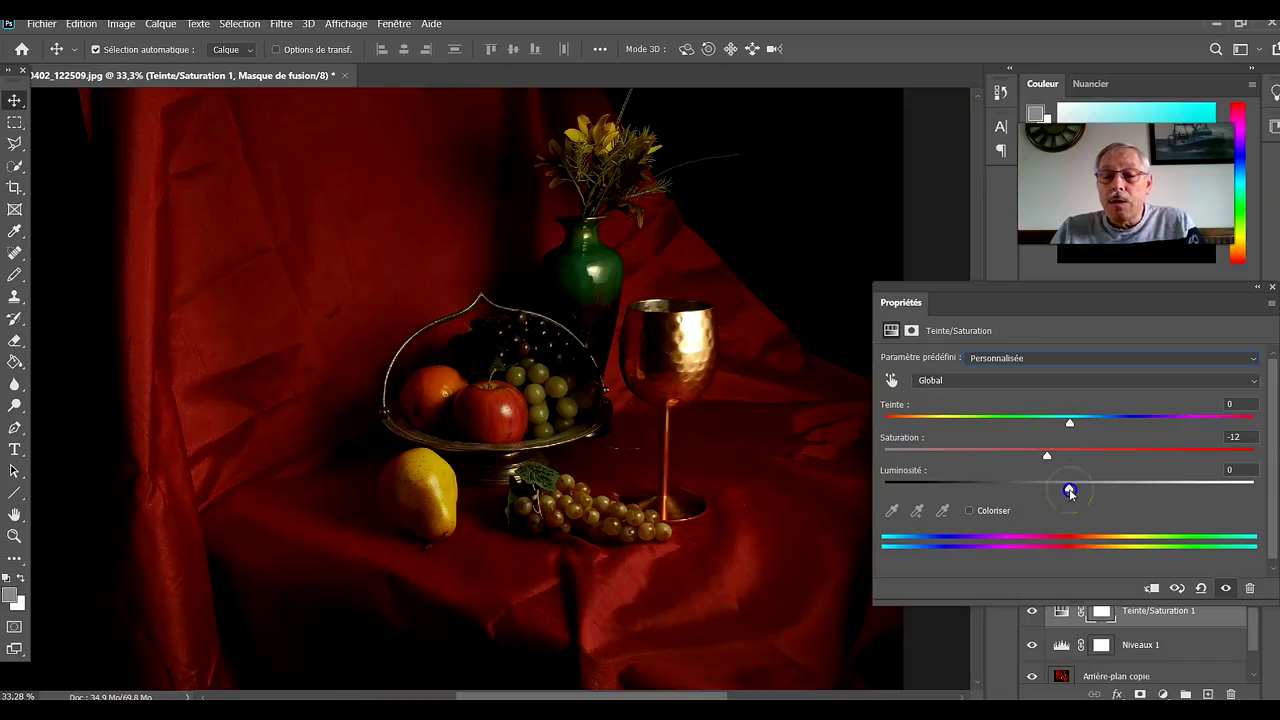
pyautogui.moveTo(1059, 496); pyautogui.dragTo(1028, 491)
pyautogui.click(1234, 469)
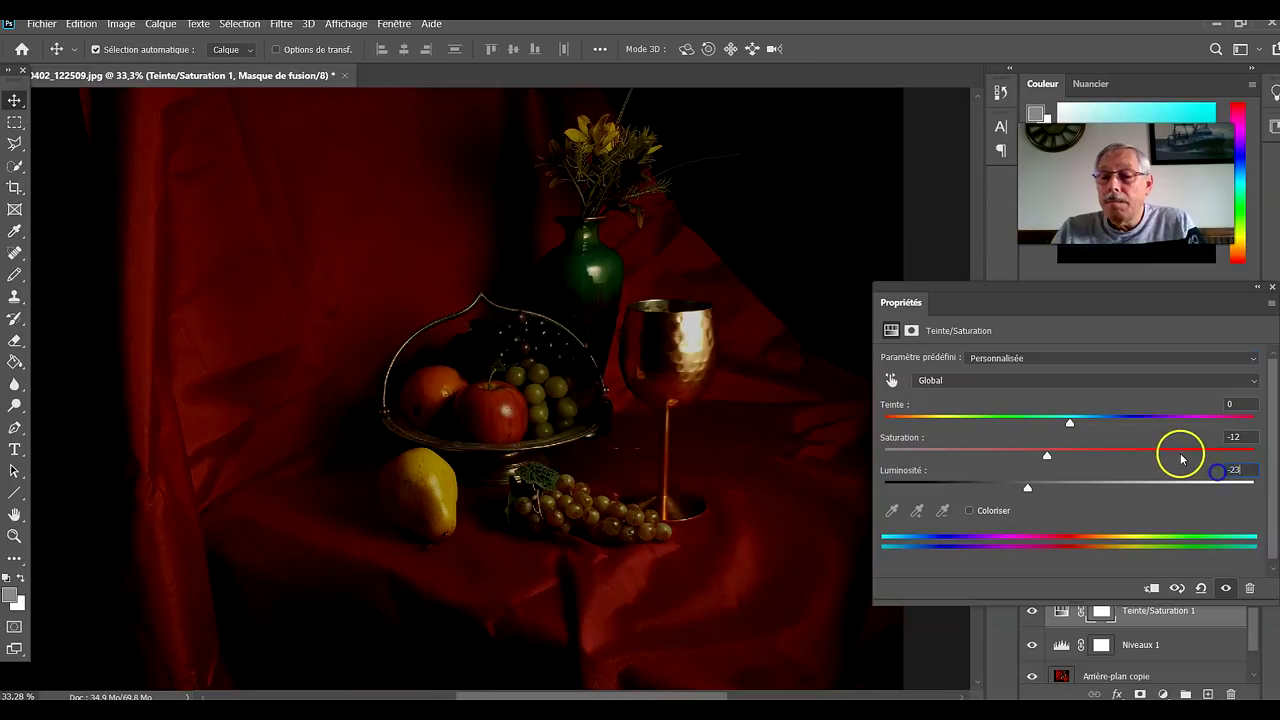
pyautogui.write('-2')
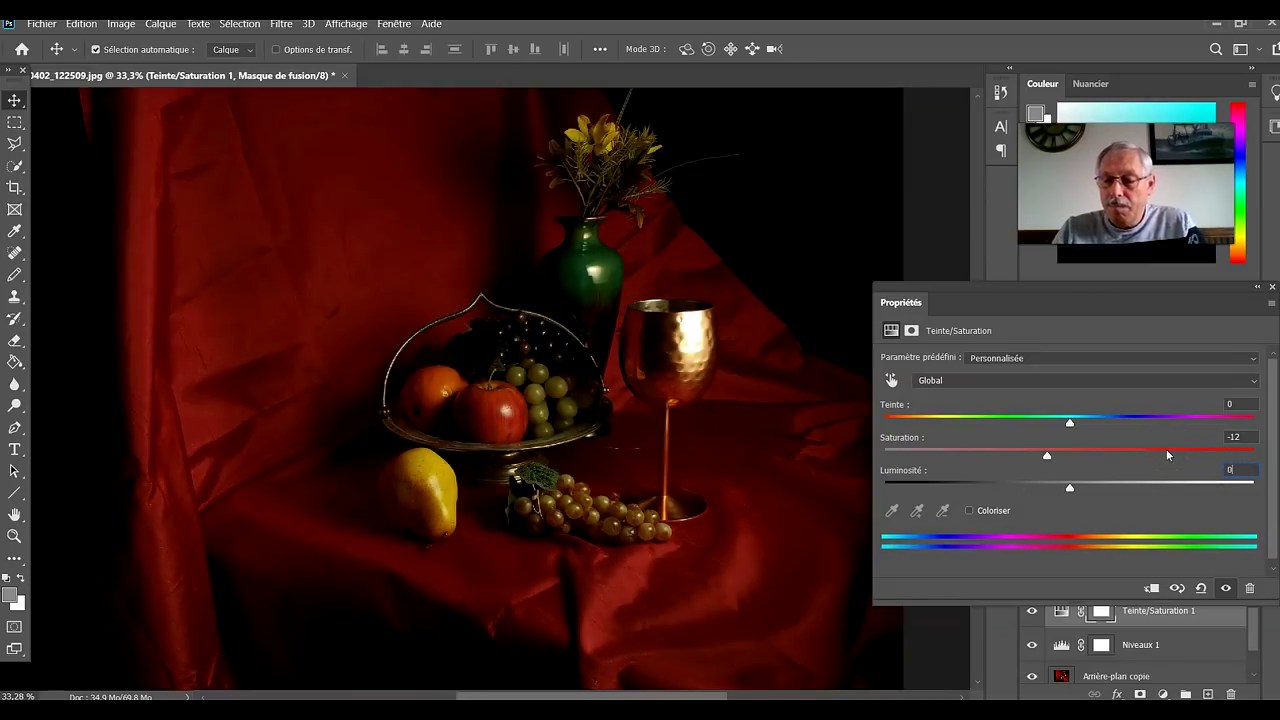
pyautogui.click(1258, 432)
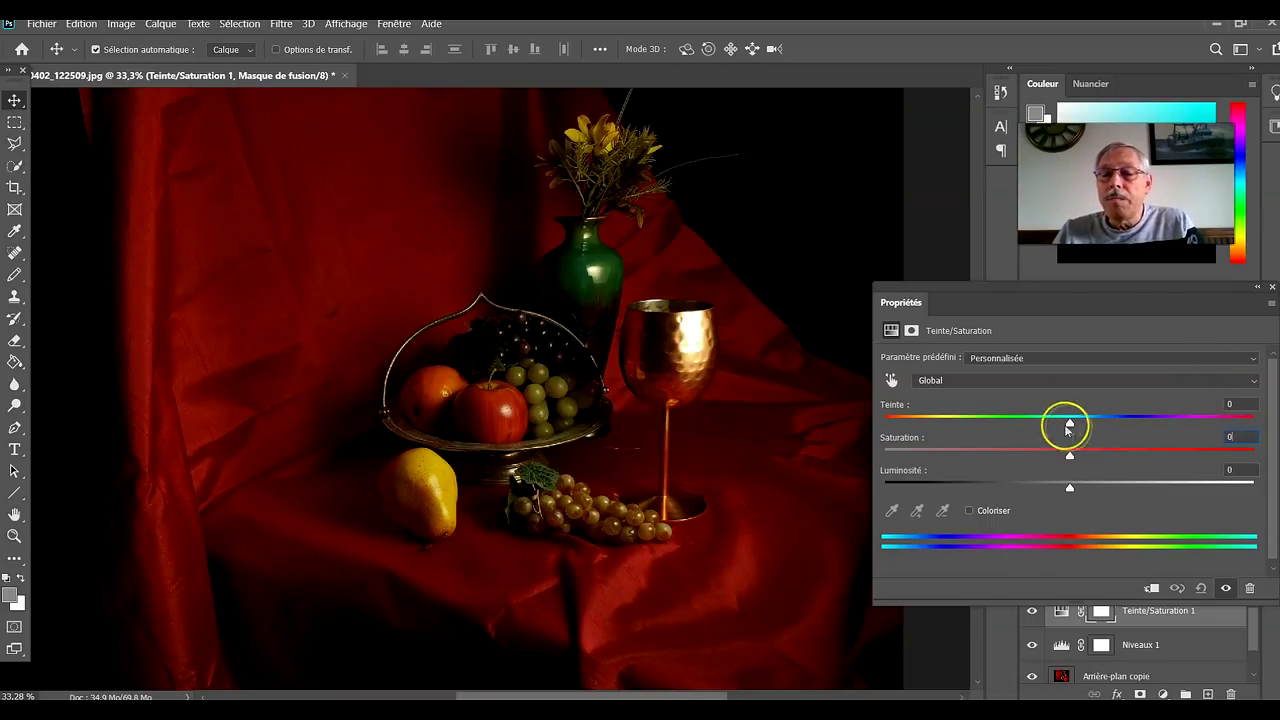
# Step: Try a hue shift of +14, reset it to 0, and set the global saturation to -19
pyautogui.moveTo(1059, 427); pyautogui.dragTo(1095, 425)
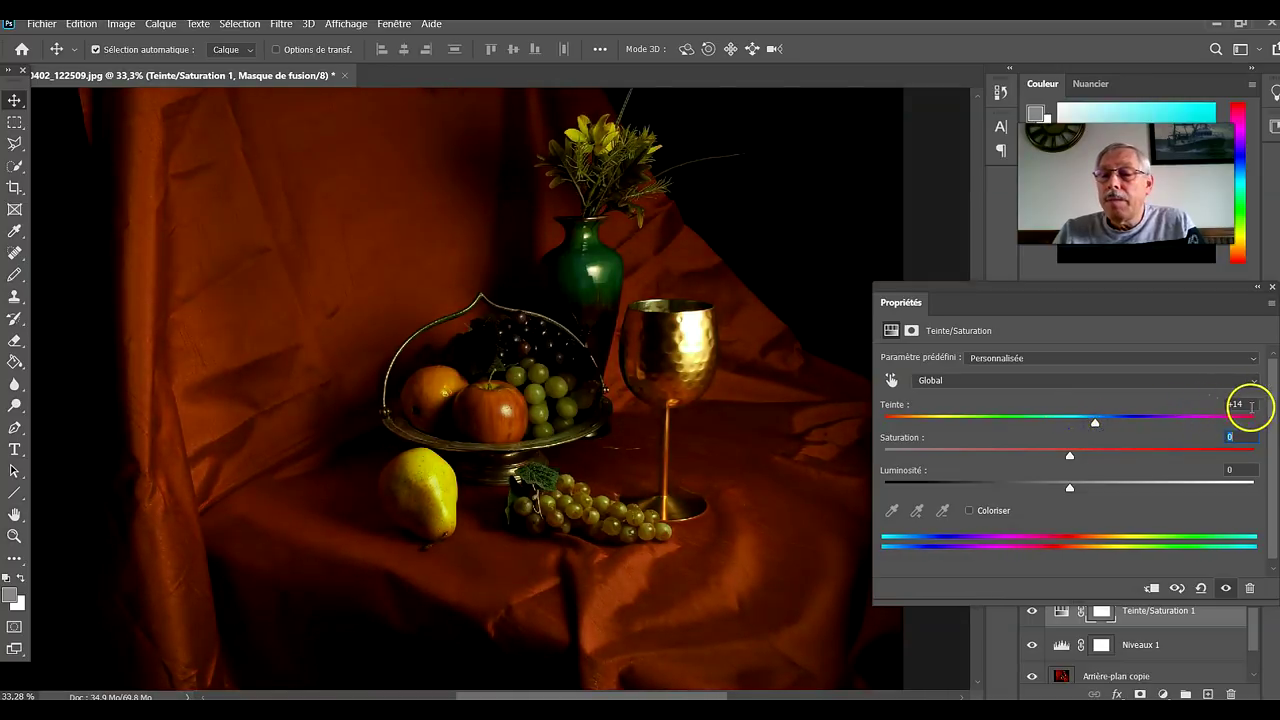
pyautogui.write('0')
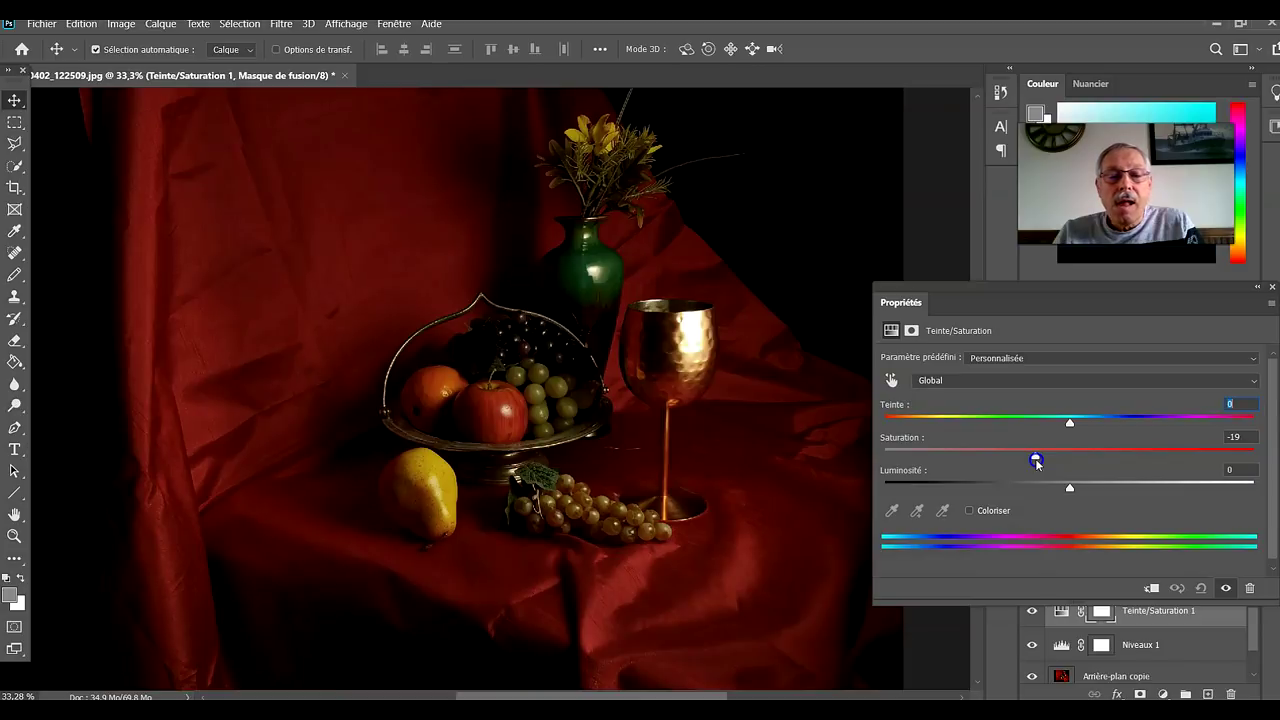
pyautogui.click(1273, 291)
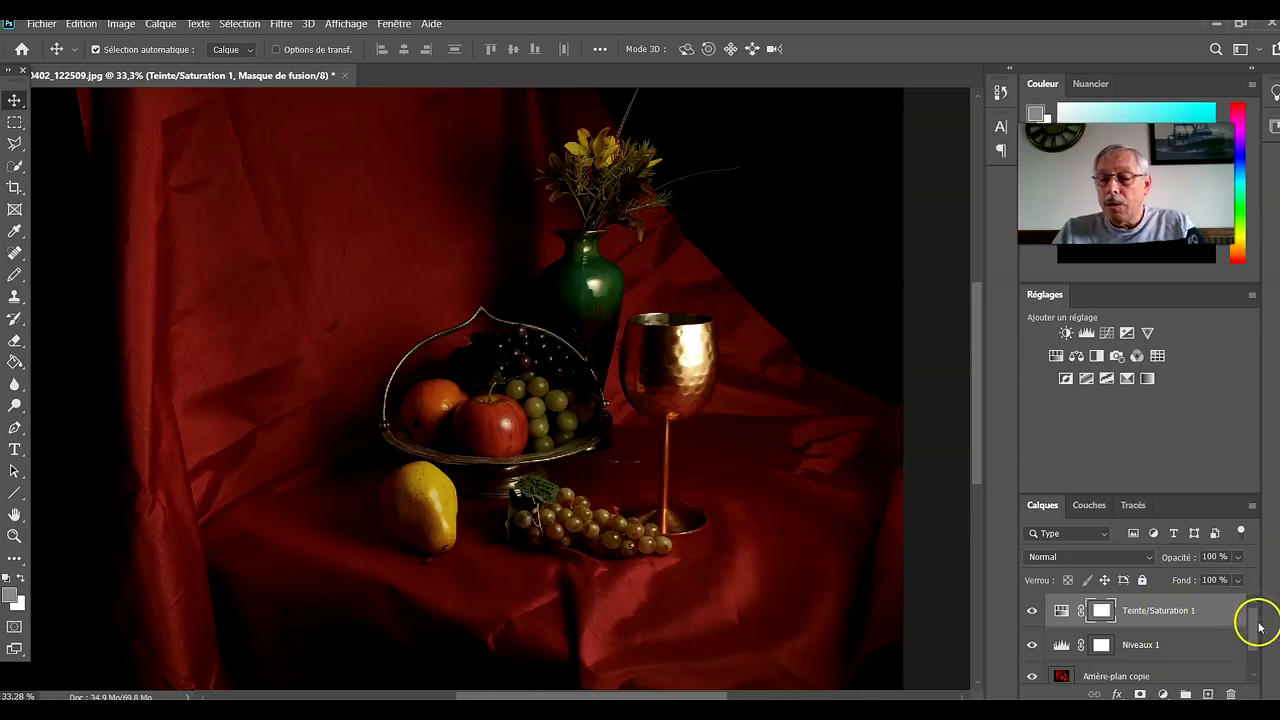
# Step: Create a new layer on top of the adjustment layers and fill it with bright orange using the Paint Bucket
pyautogui.moveTo(1257, 623); pyautogui.dragTo(1262, 660)
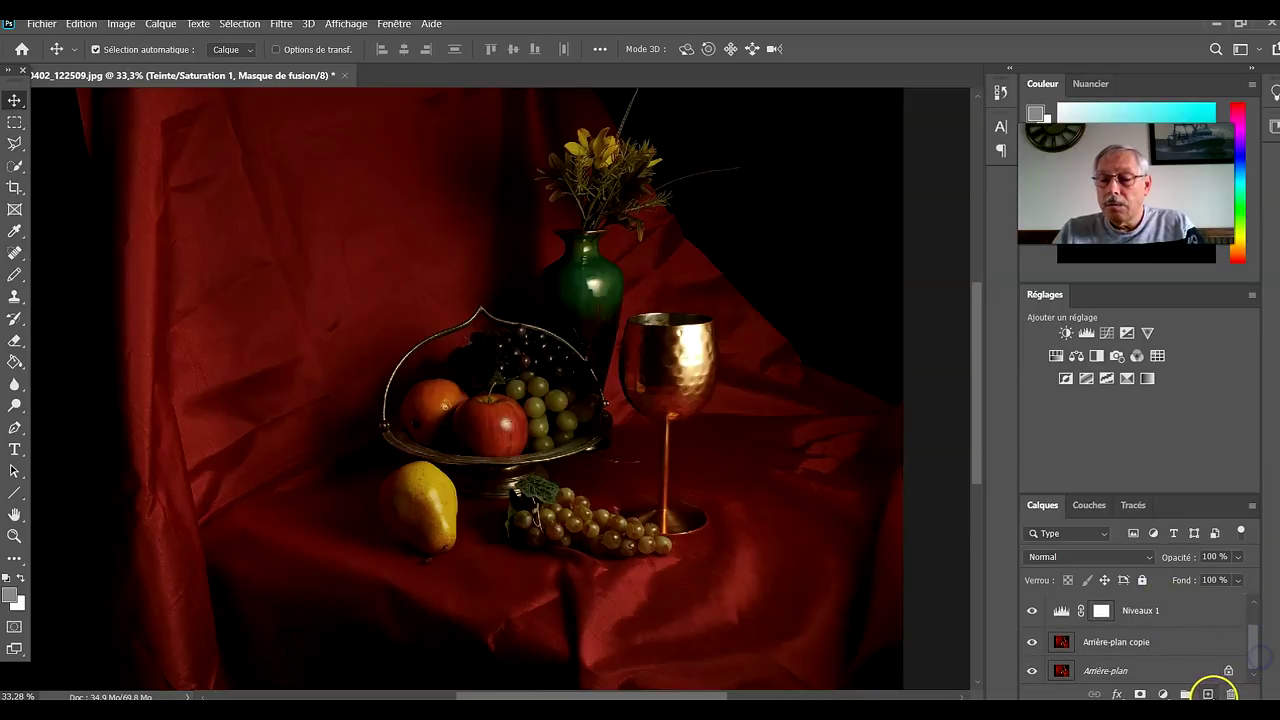
pyautogui.click(1210, 692)
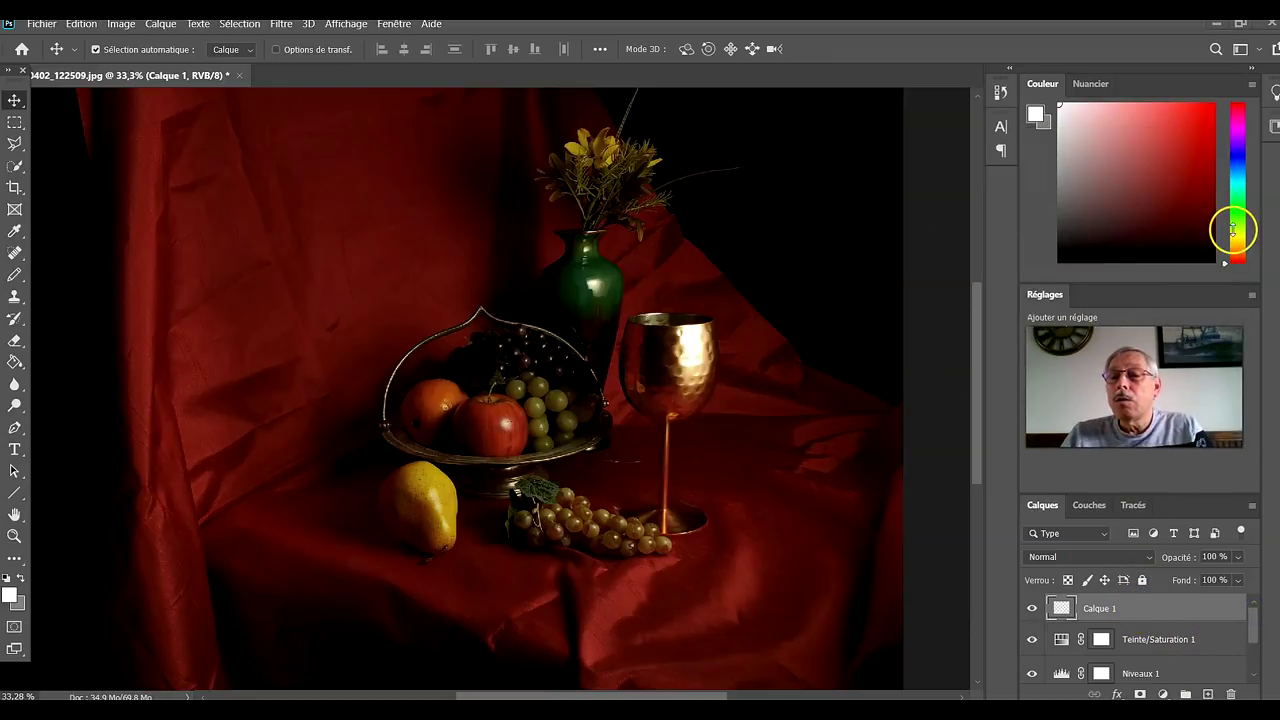
pyautogui.click(1238, 244)
pyautogui.moveTo(1238, 244); pyautogui.dragTo(1239, 254)
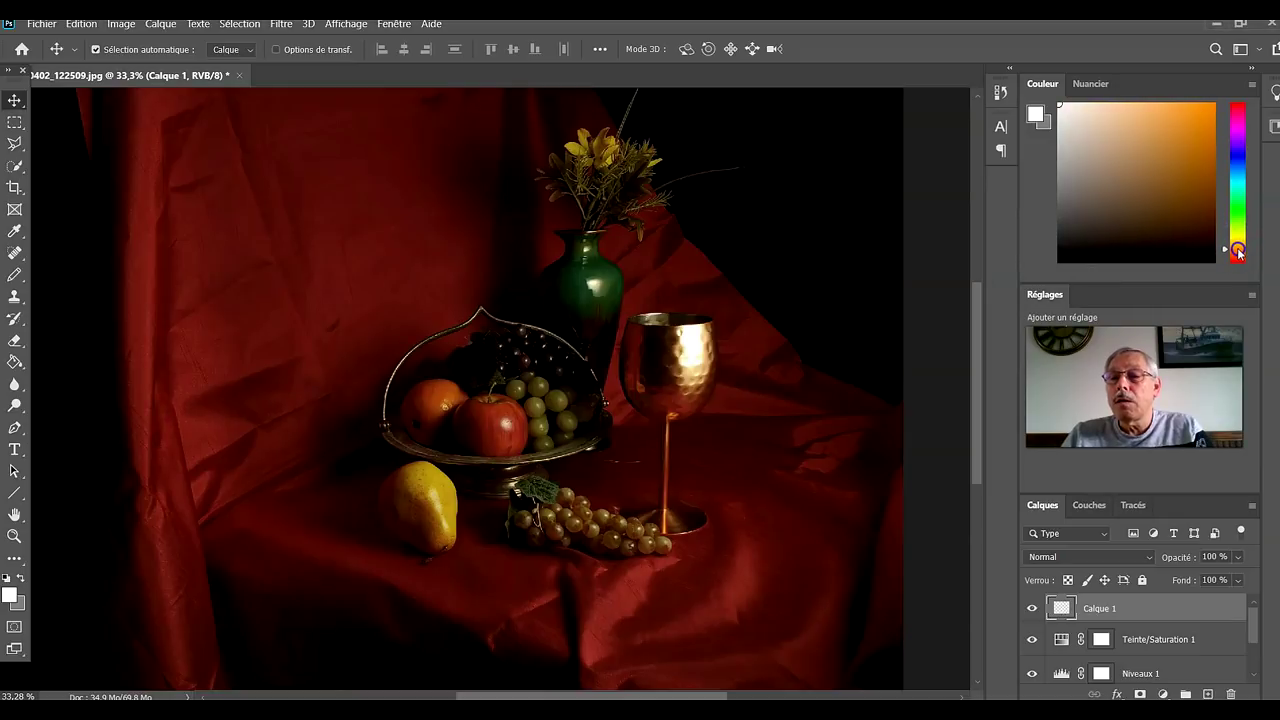
pyautogui.click(1221, 138)
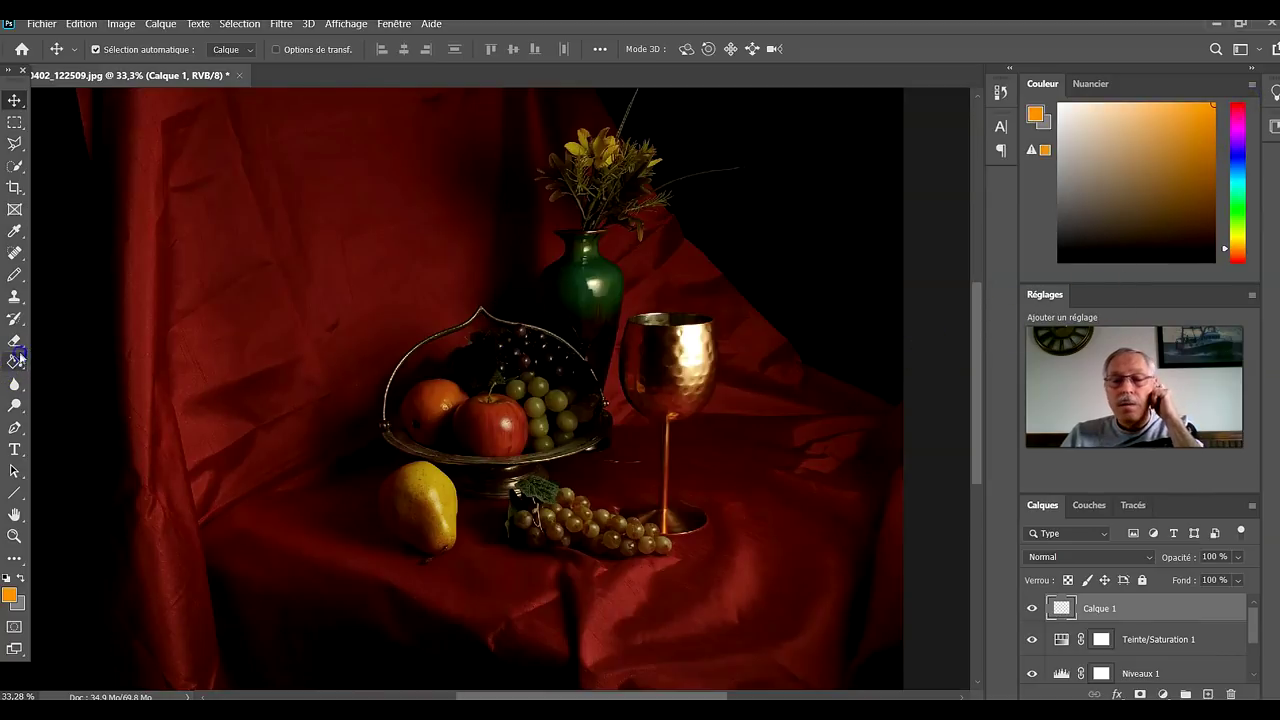
pyautogui.press('g')
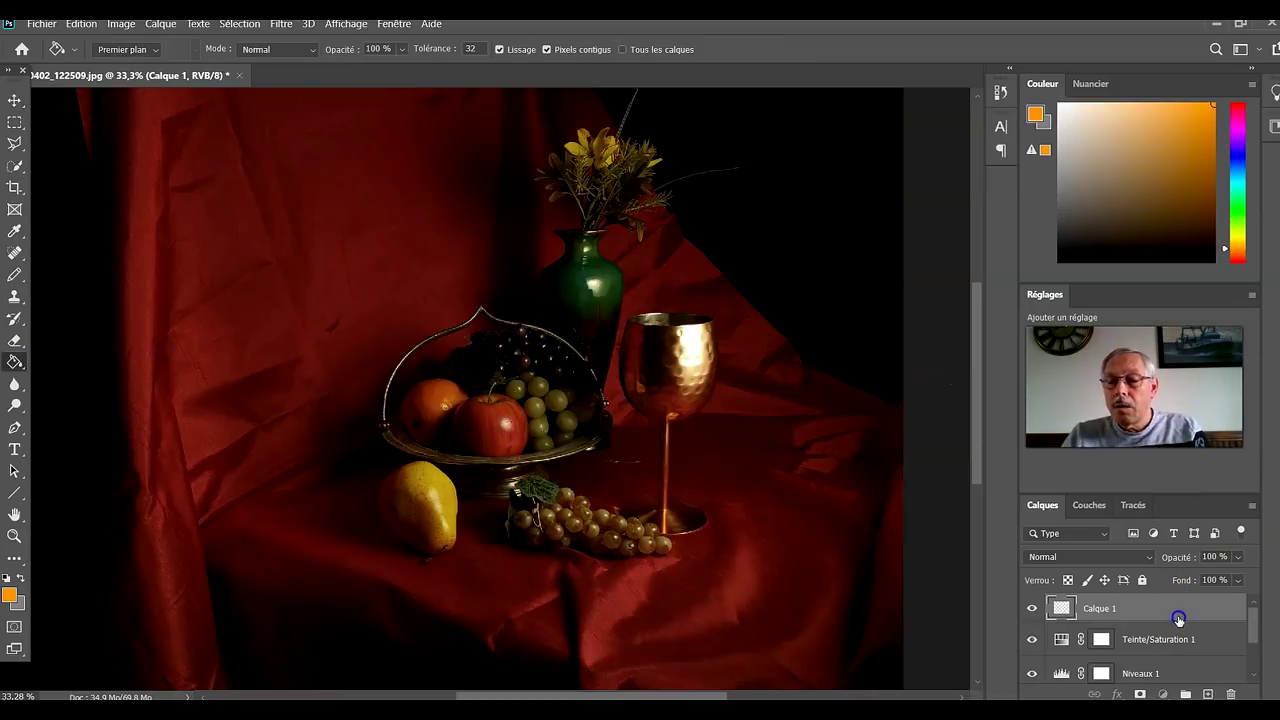
pyautogui.click(717, 422)
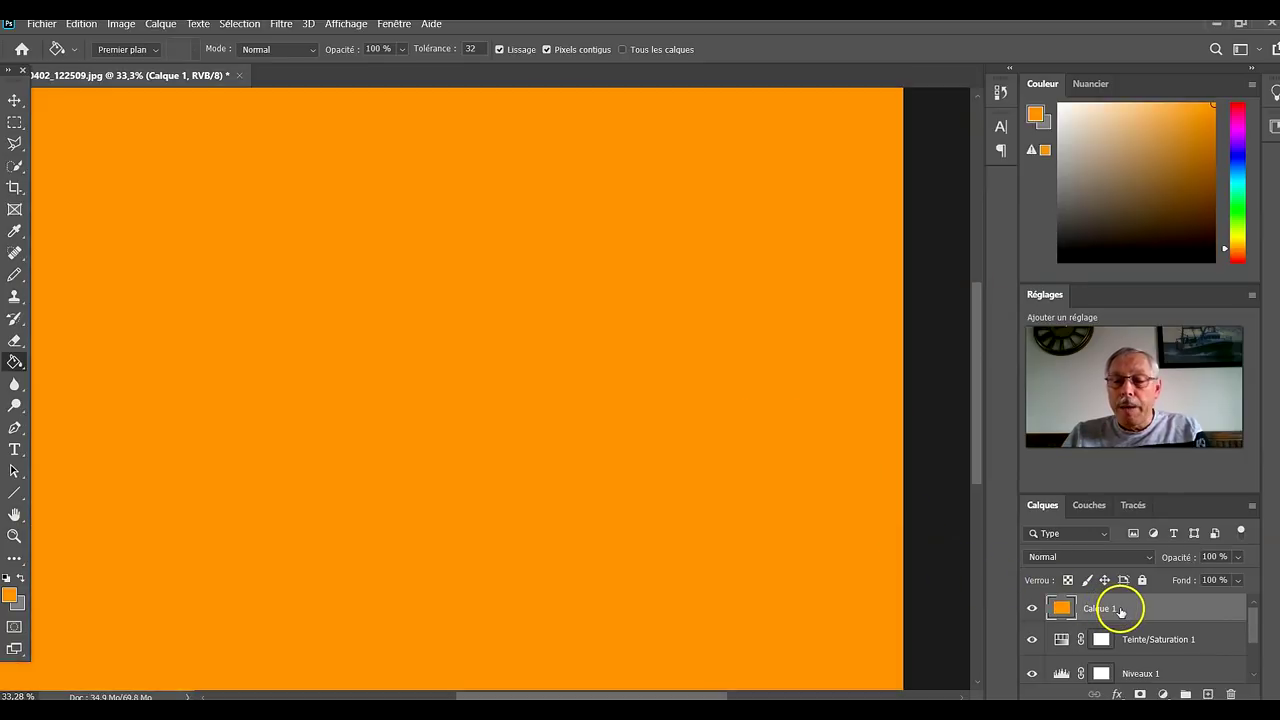
# Step: Set the orange layer's blending mode to Produit (Multiply) and compare the still life with and without the layer
pyautogui.click(1103, 532)
pyautogui.click(1128, 548)
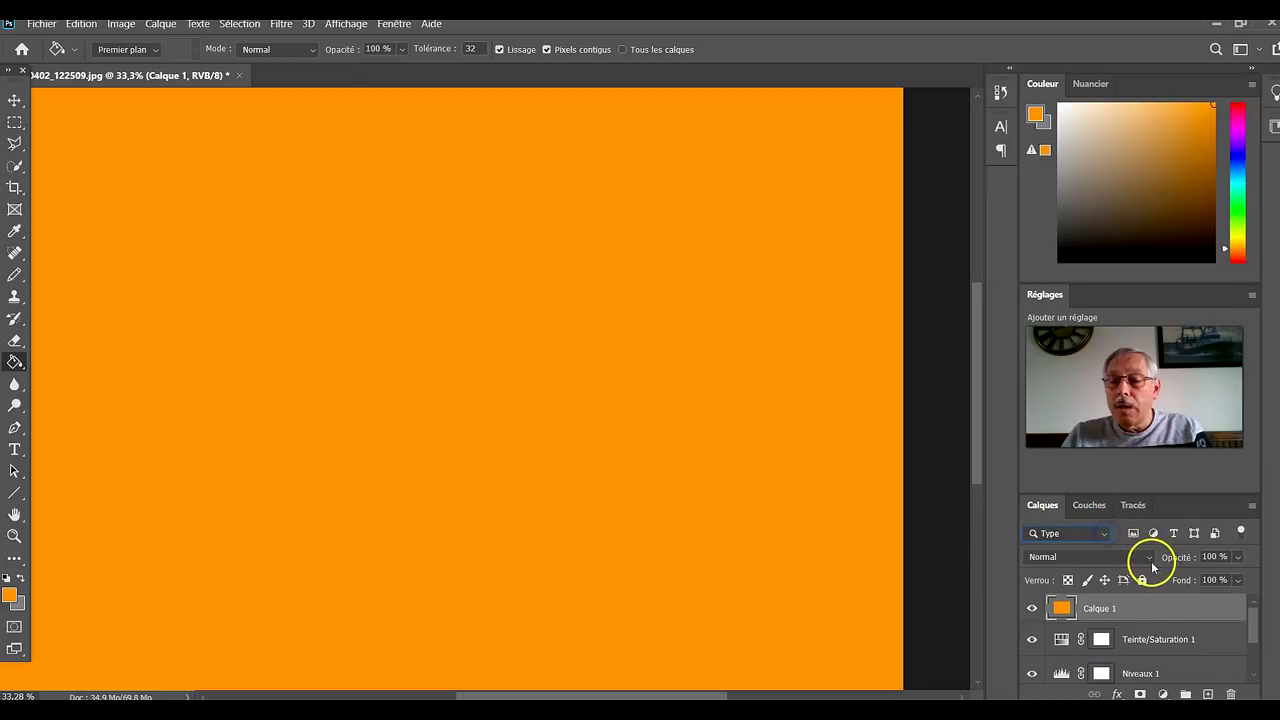
pyautogui.click(1150, 558)
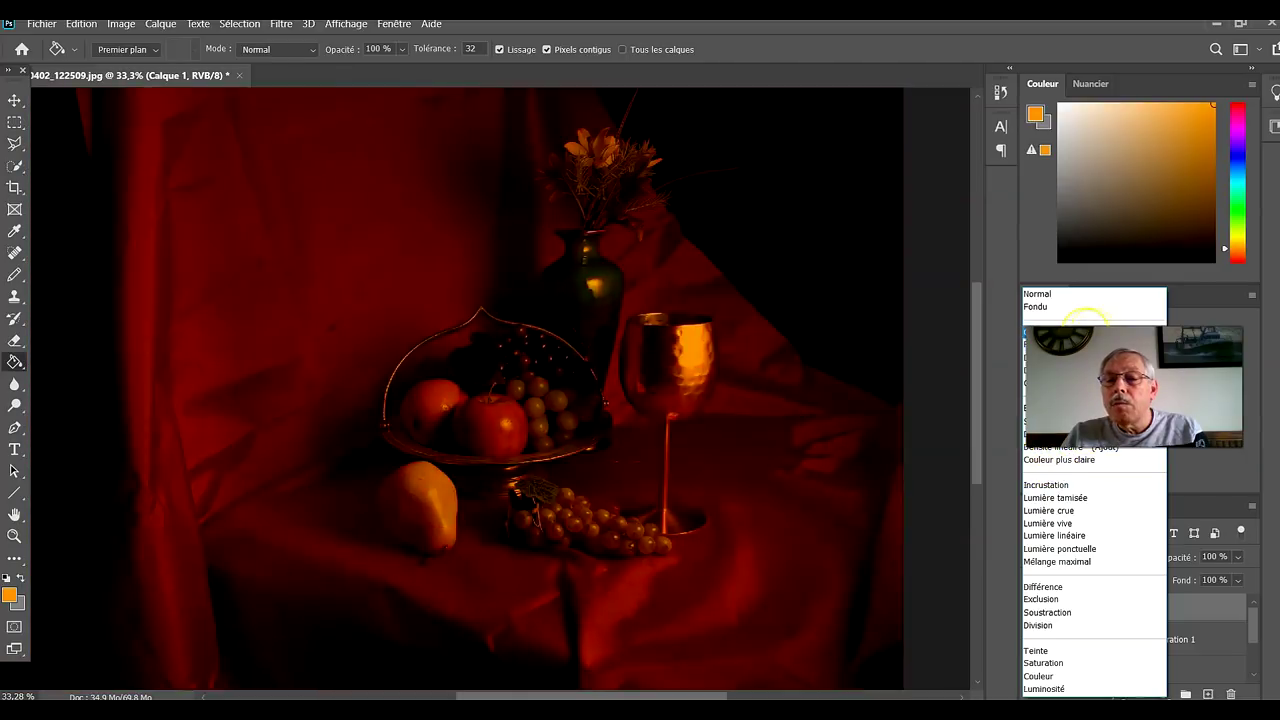
pyautogui.click(1030, 343)
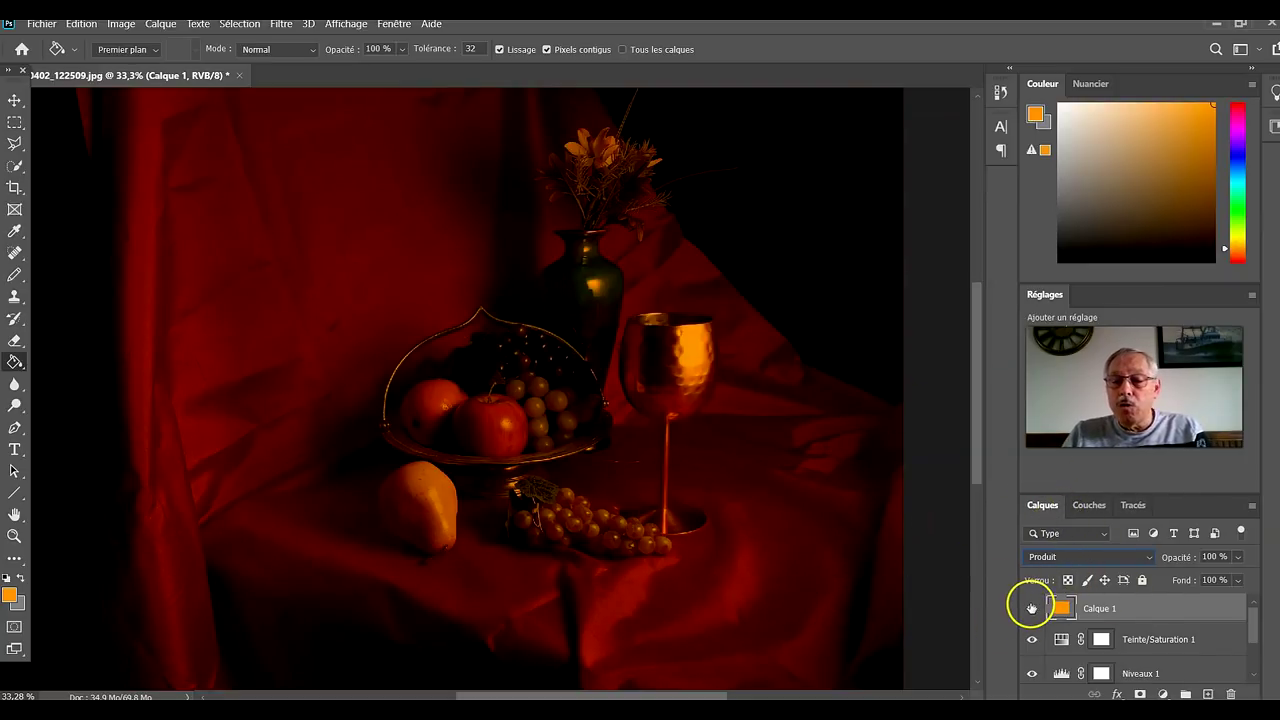
pyautogui.click(1031, 607)
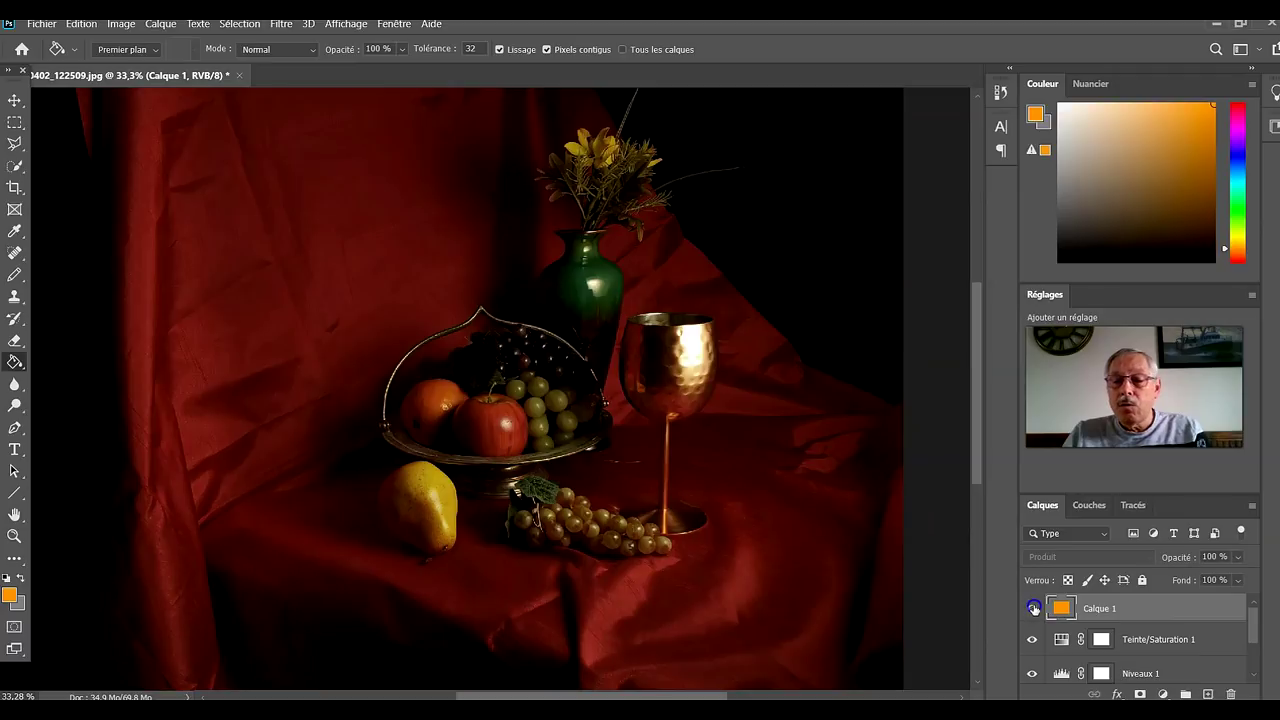
pyautogui.click(1034, 608)
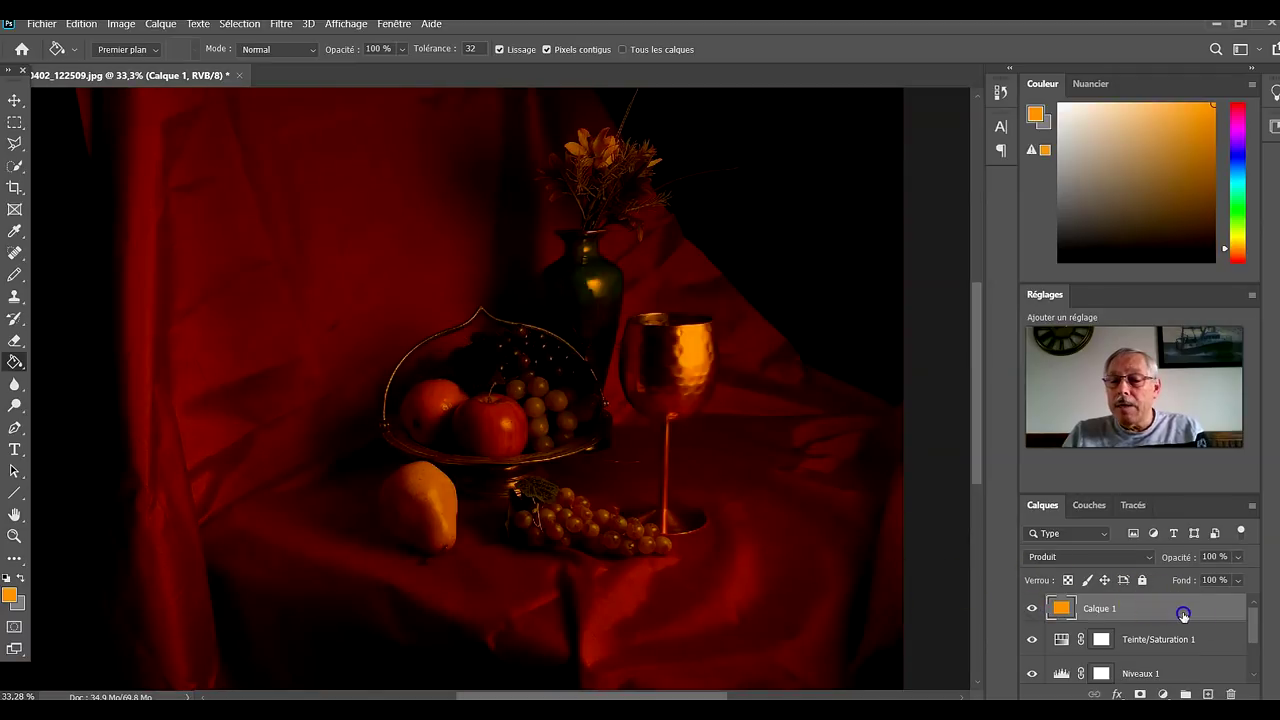
# Step: Reduce the orange layer's fill (Fond) to 43 %
pyautogui.click(1239, 581)
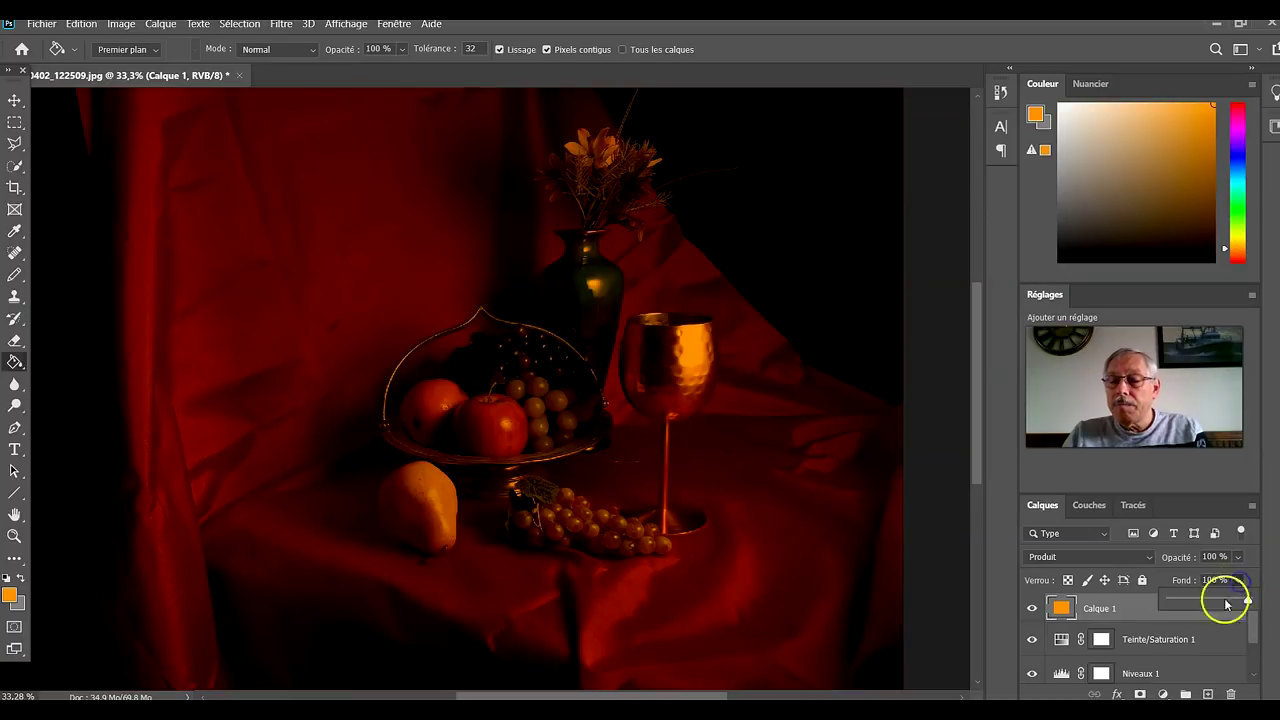
pyautogui.moveTo(1227, 604); pyautogui.dragTo(1190, 610)
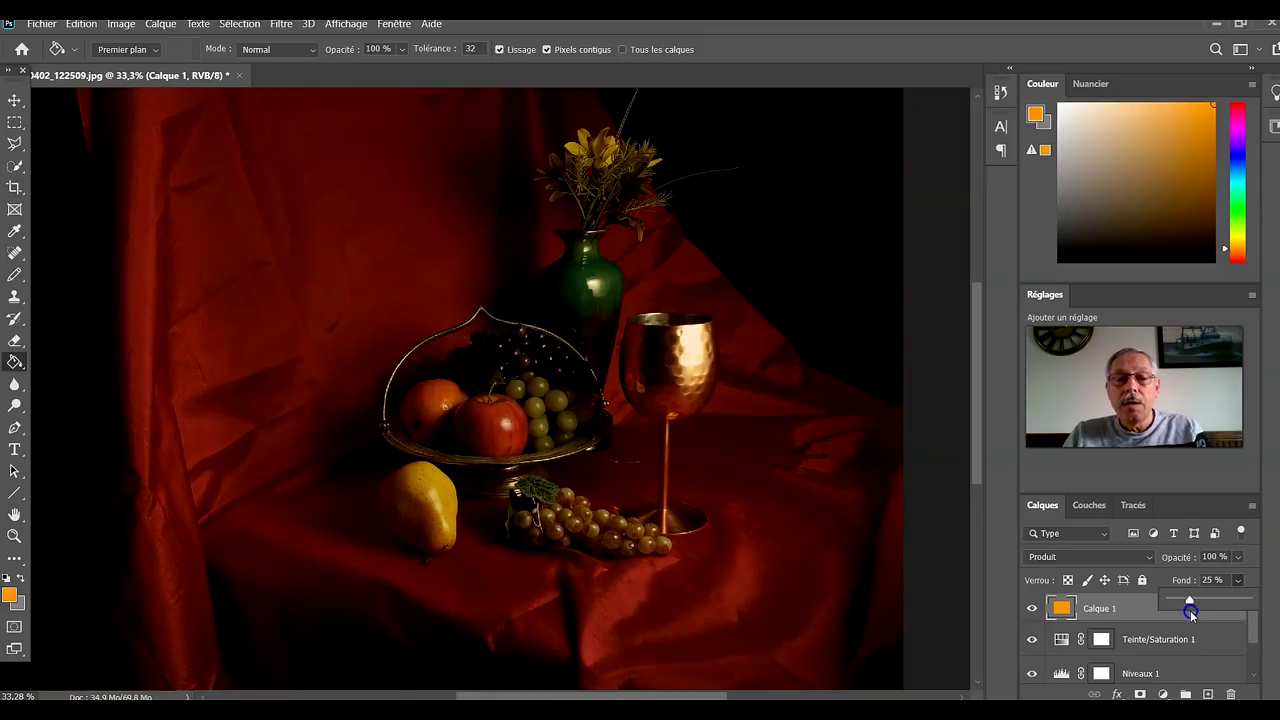
pyautogui.moveTo(1194, 610); pyautogui.dragTo(1196, 611)
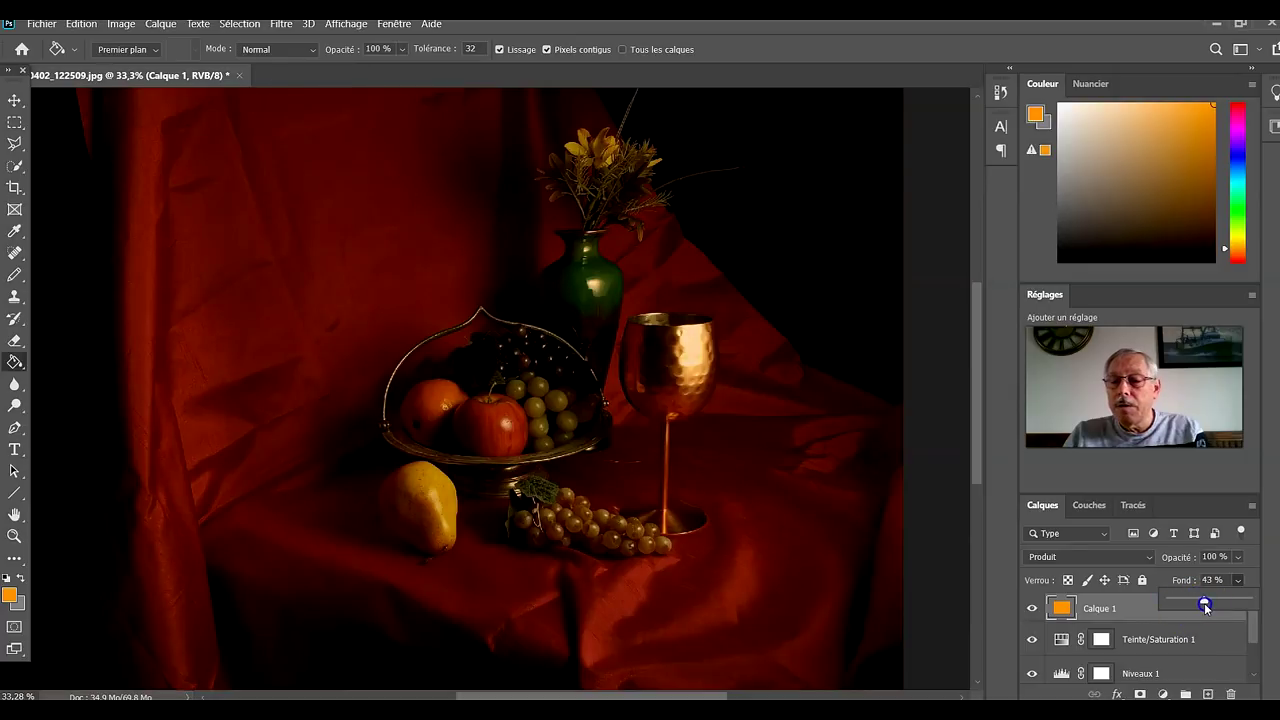
pyautogui.moveTo(1204, 603); pyautogui.dragTo(1210, 615)
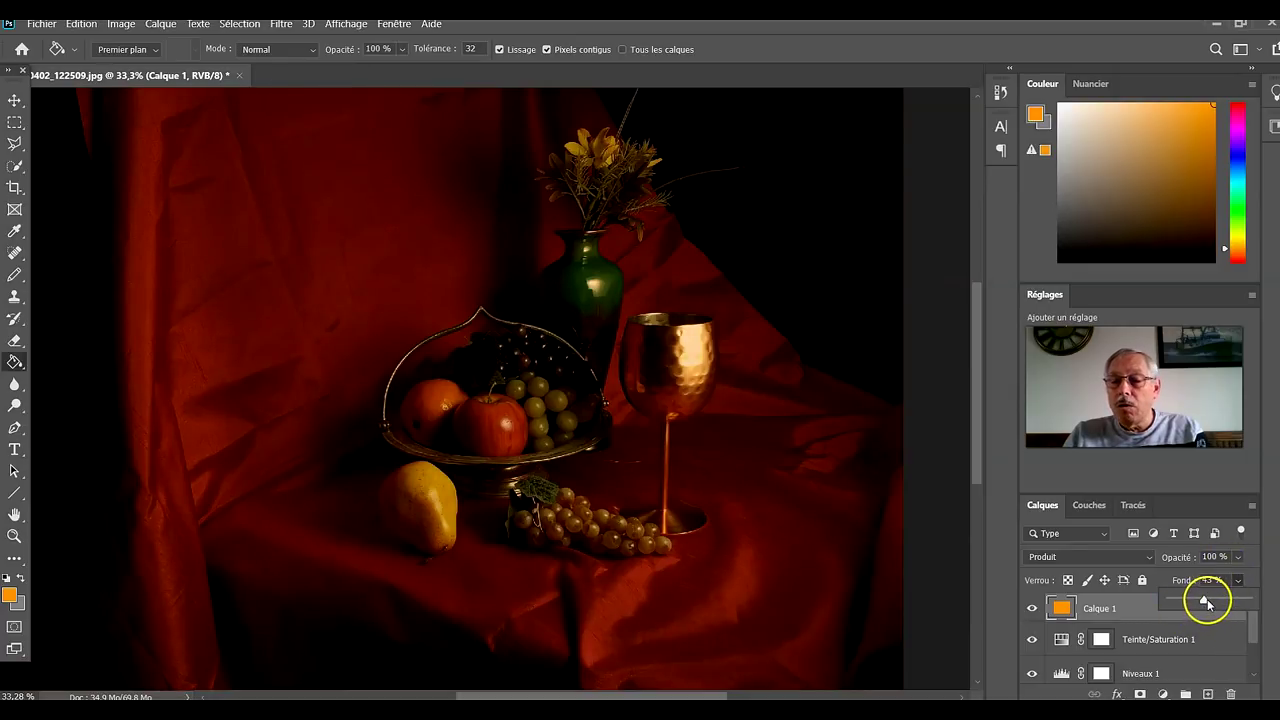
pyautogui.click(1258, 637)
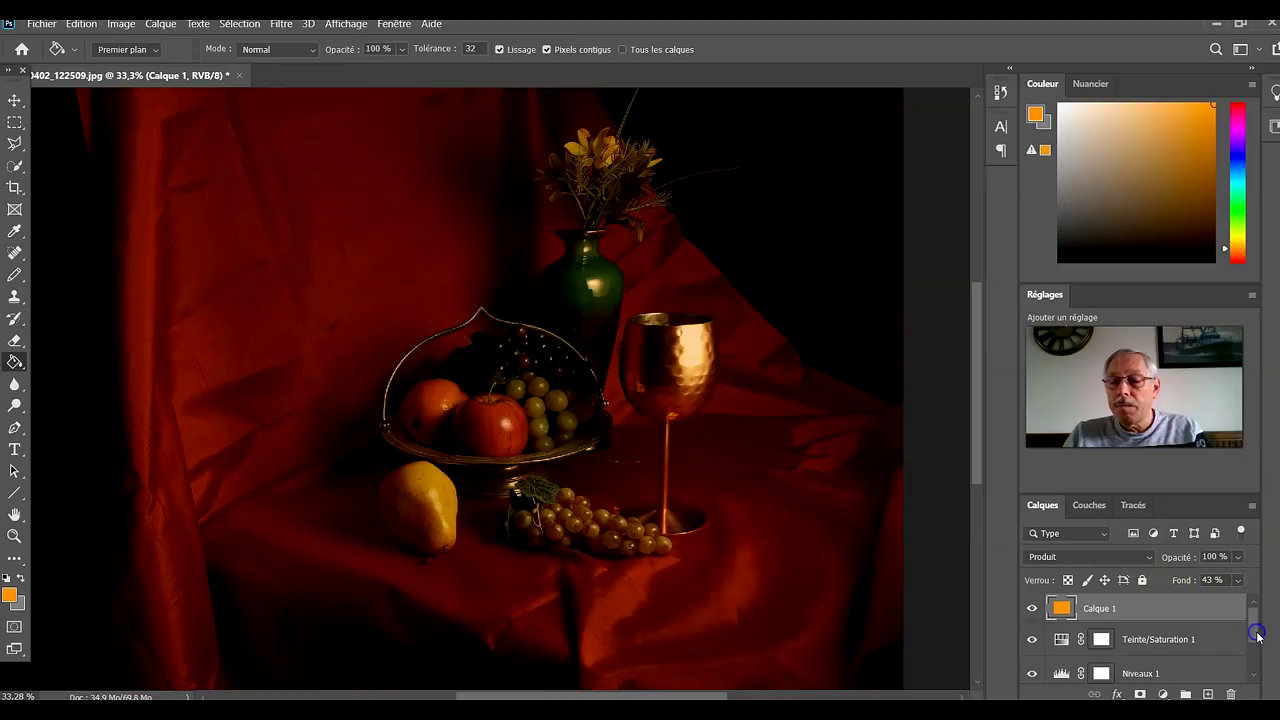
# Step: Compare the still life with and without the orange tint by toggling the layer's visibility
pyautogui.click(1032, 609)
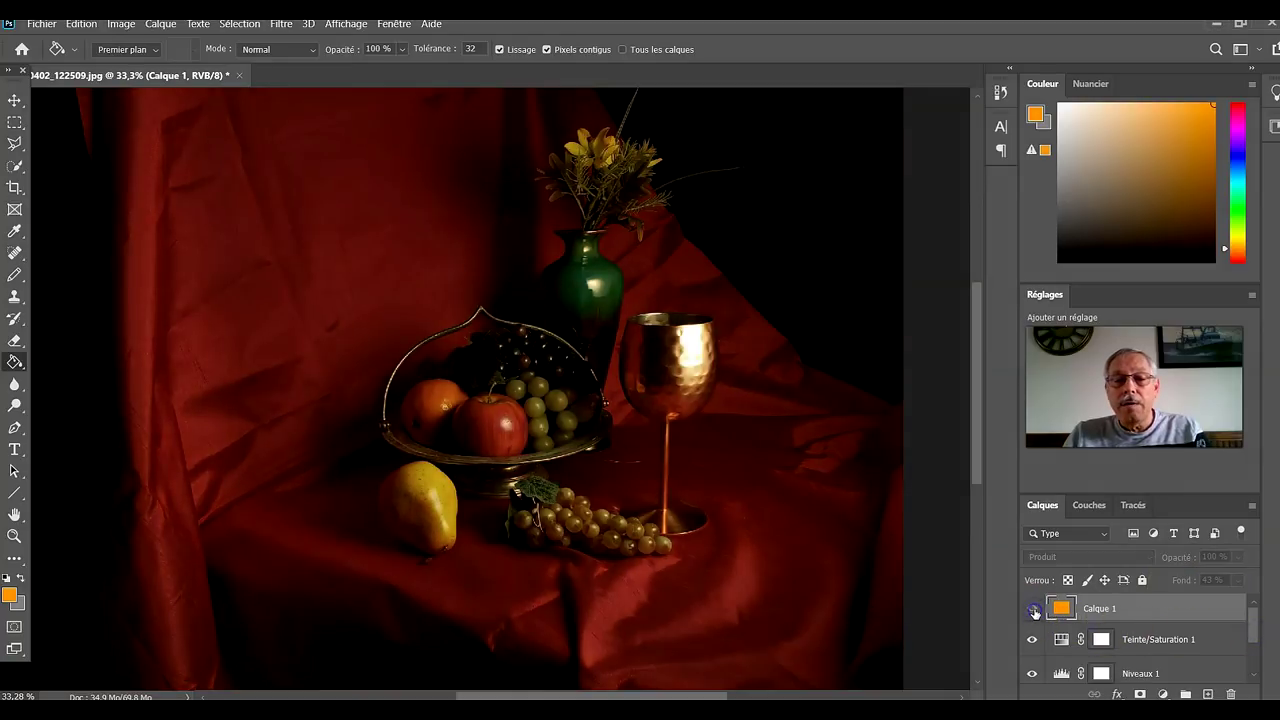
pyautogui.click(1033, 610)
pyautogui.click(1033, 610)
pyautogui.click(1033, 610)
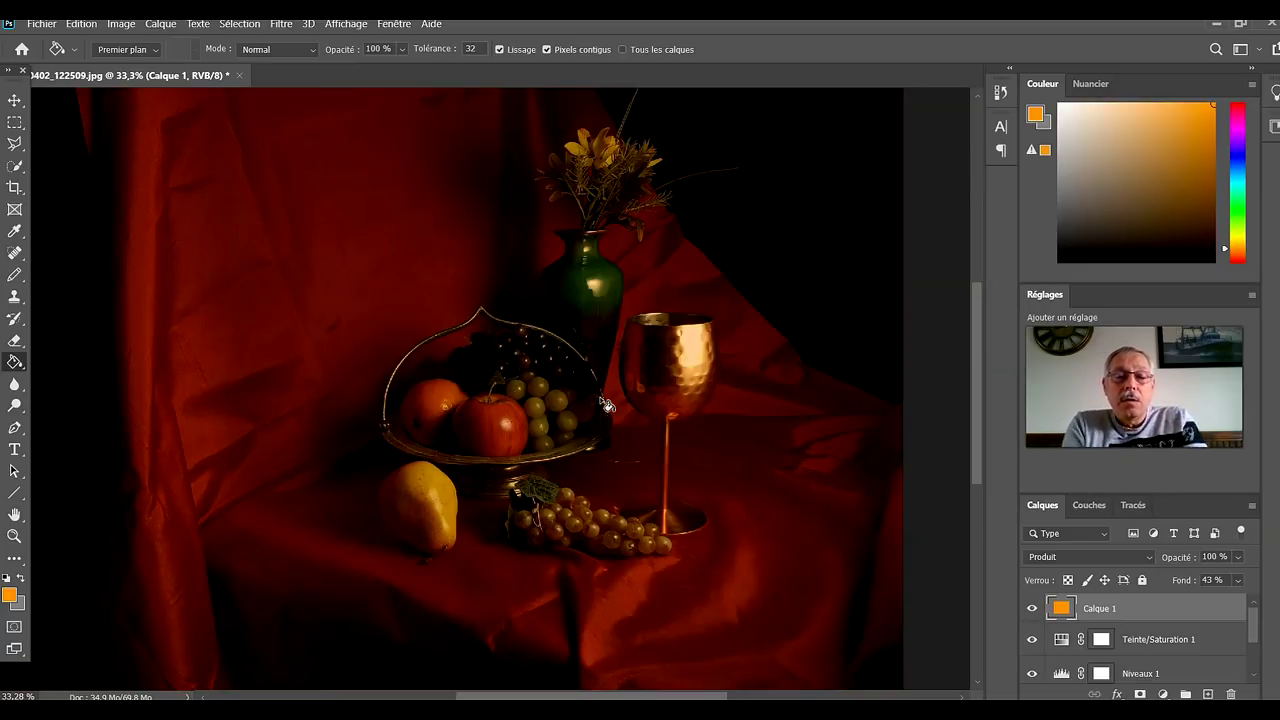
# Step: Start a crop of the whole photo, set its ratio to 18 × 12 and swap it to a vertical 12 × 18
pyautogui.click(14, 98)
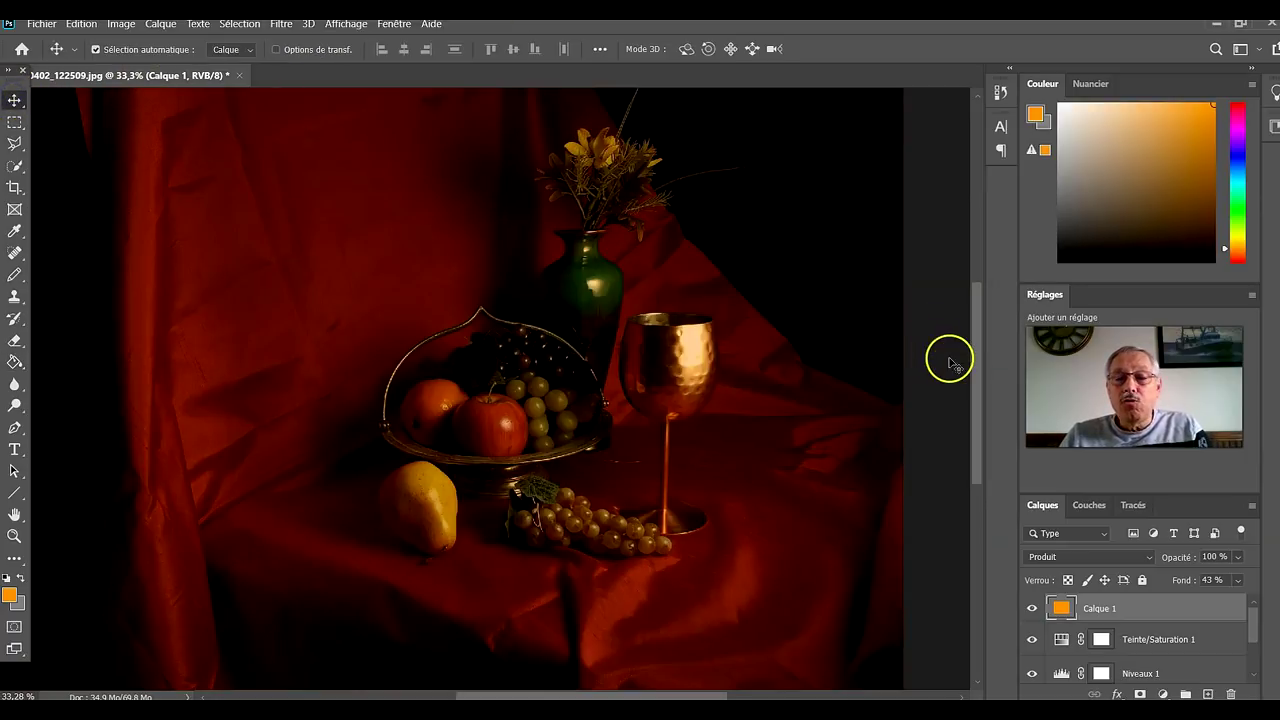
pyautogui.moveTo(980, 460)
pyautogui.mouseDown()
pyautogui.moveTo(980, 400)
pyautogui.moveTo(987, 494)
pyautogui.moveTo(987, 451)
pyautogui.mouseUp()
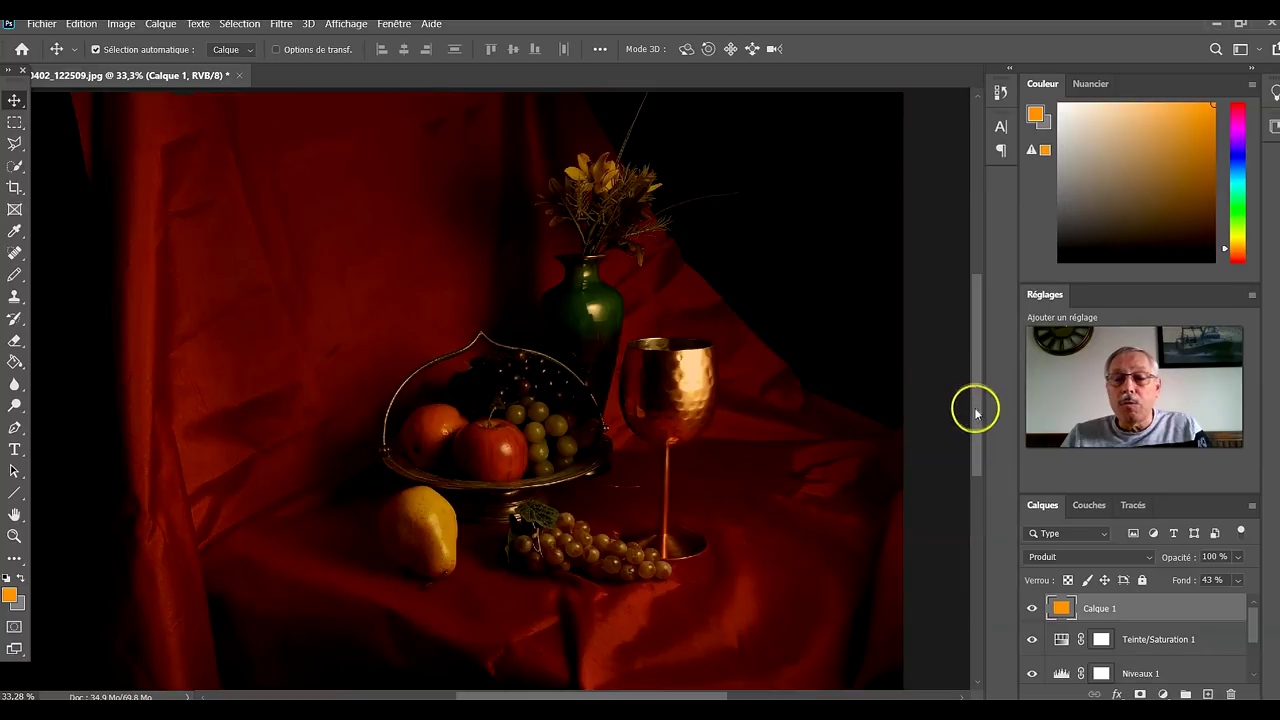
pyautogui.hotkey('ctrl', '-')
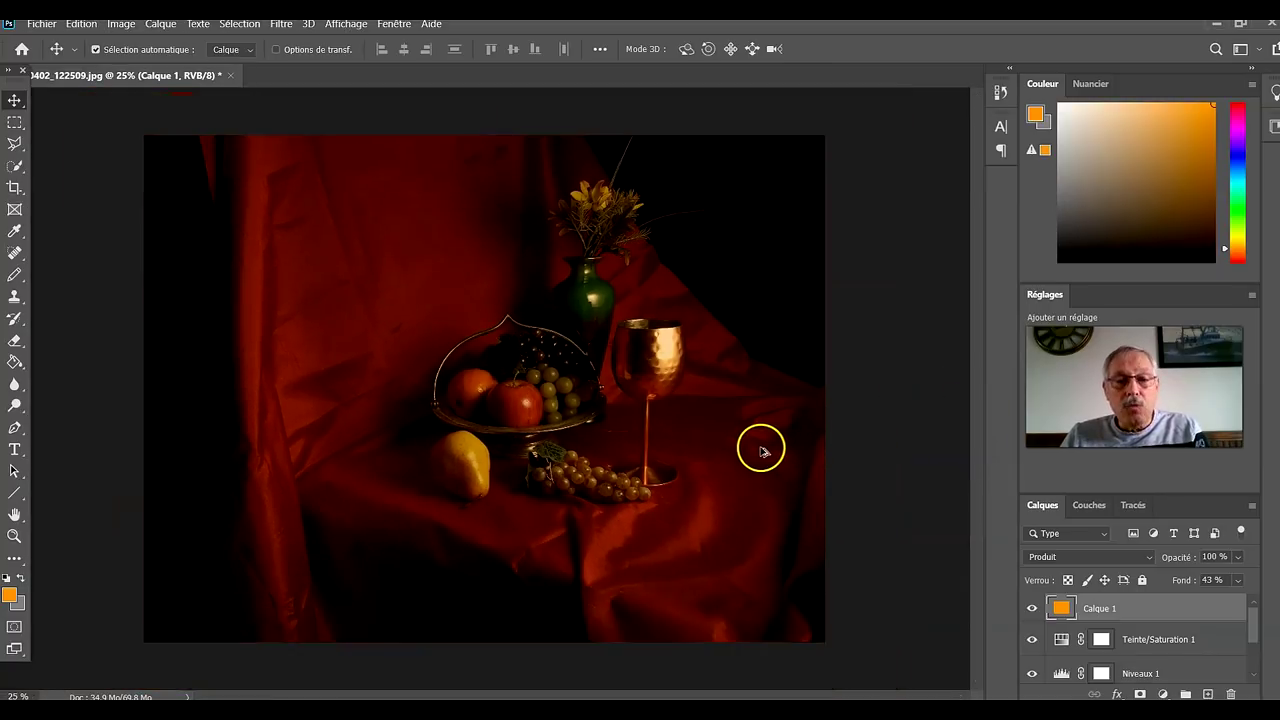
pyautogui.click(15, 188)
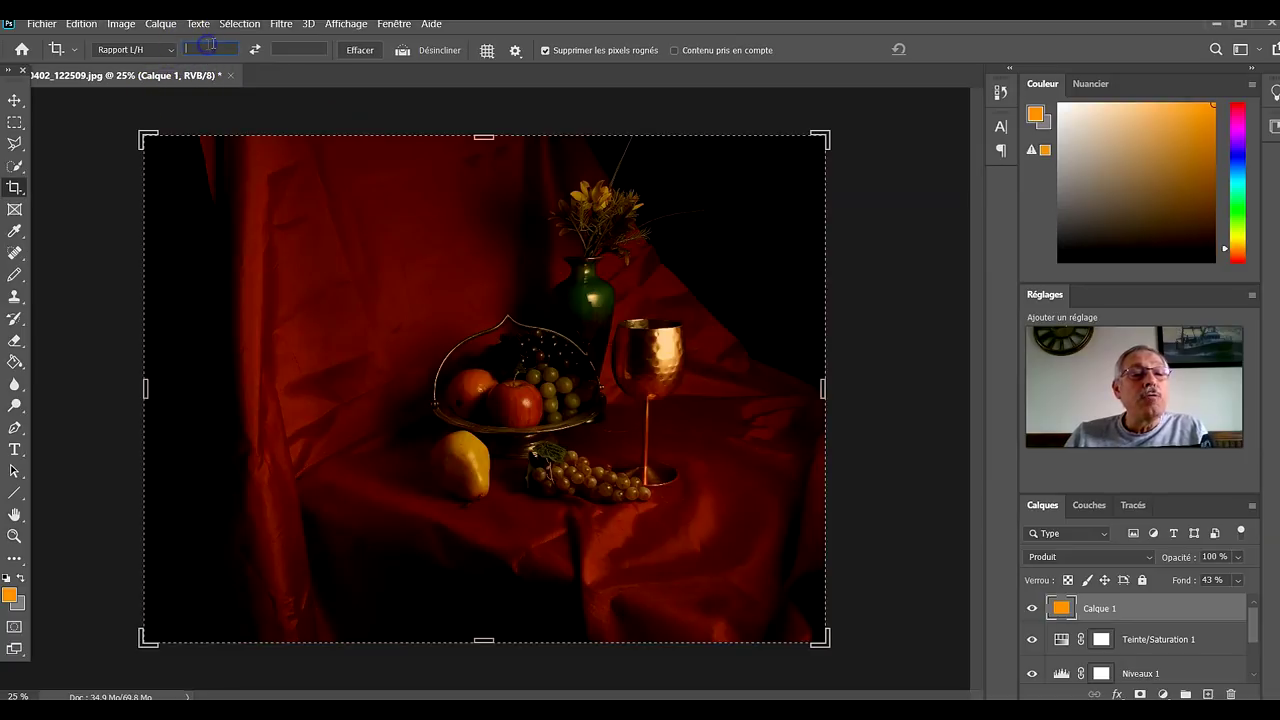
pyautogui.write('18')
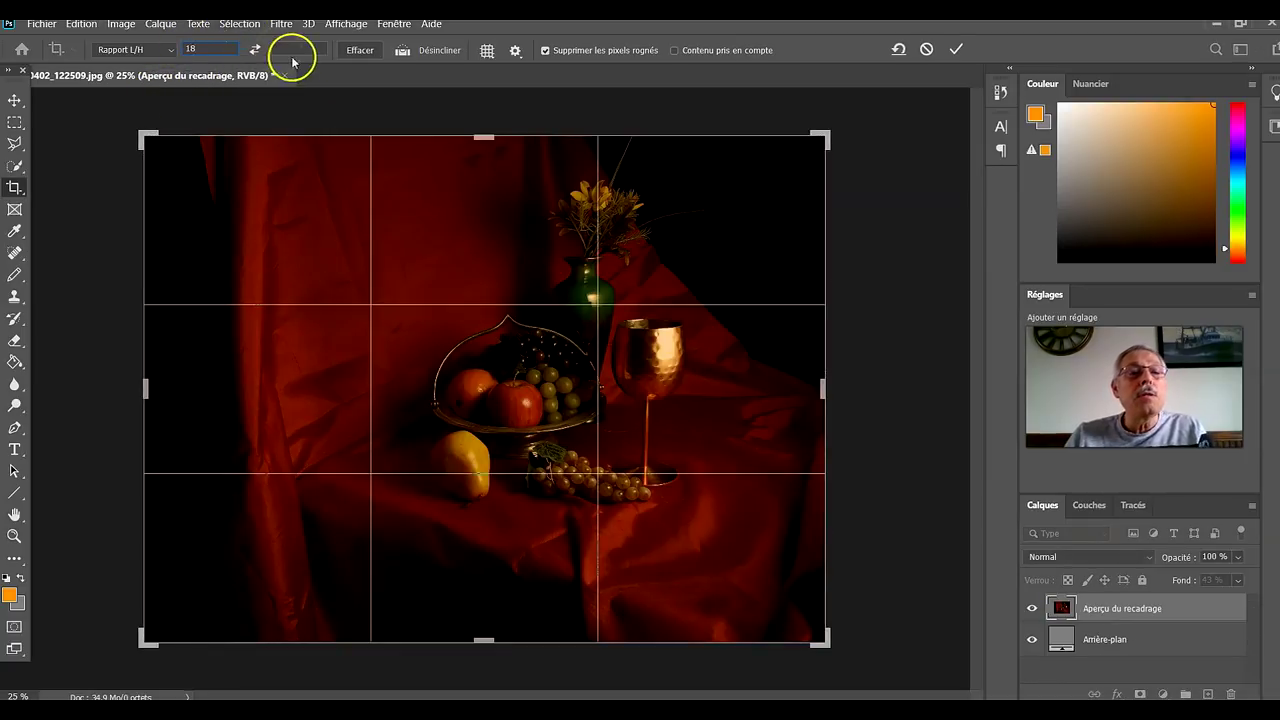
pyautogui.write('12')
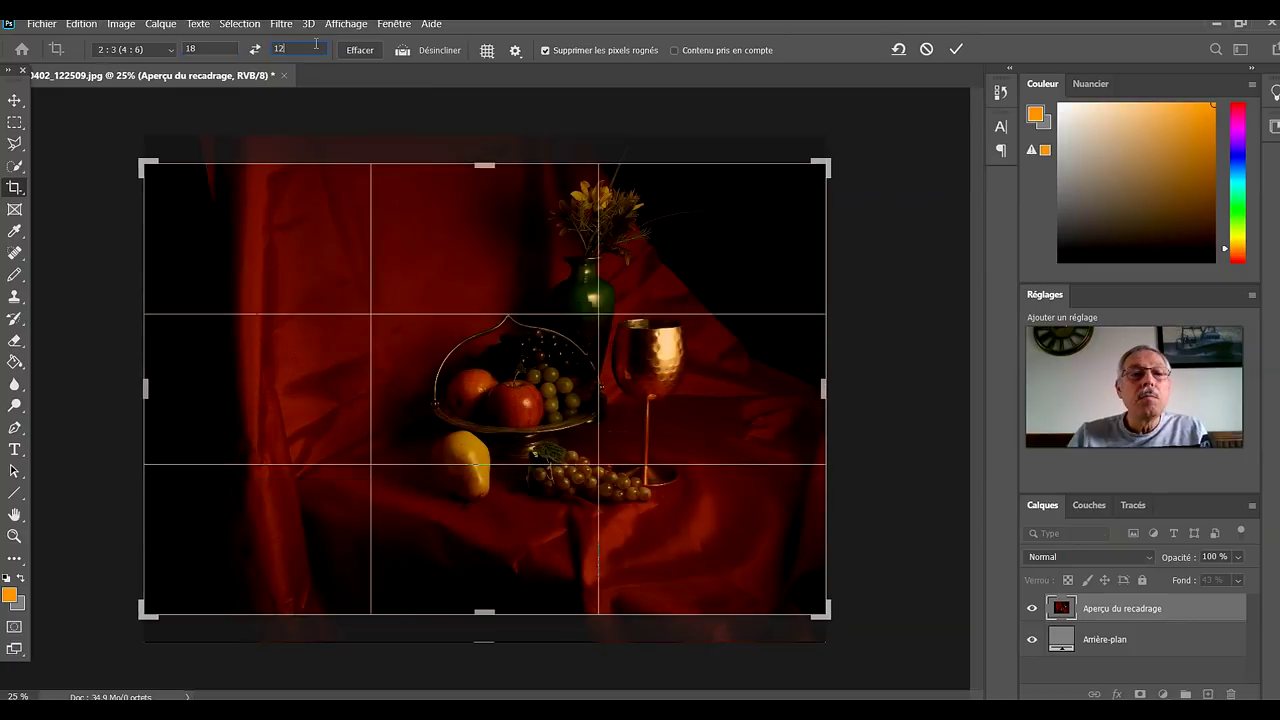
pyautogui.click(255, 49)
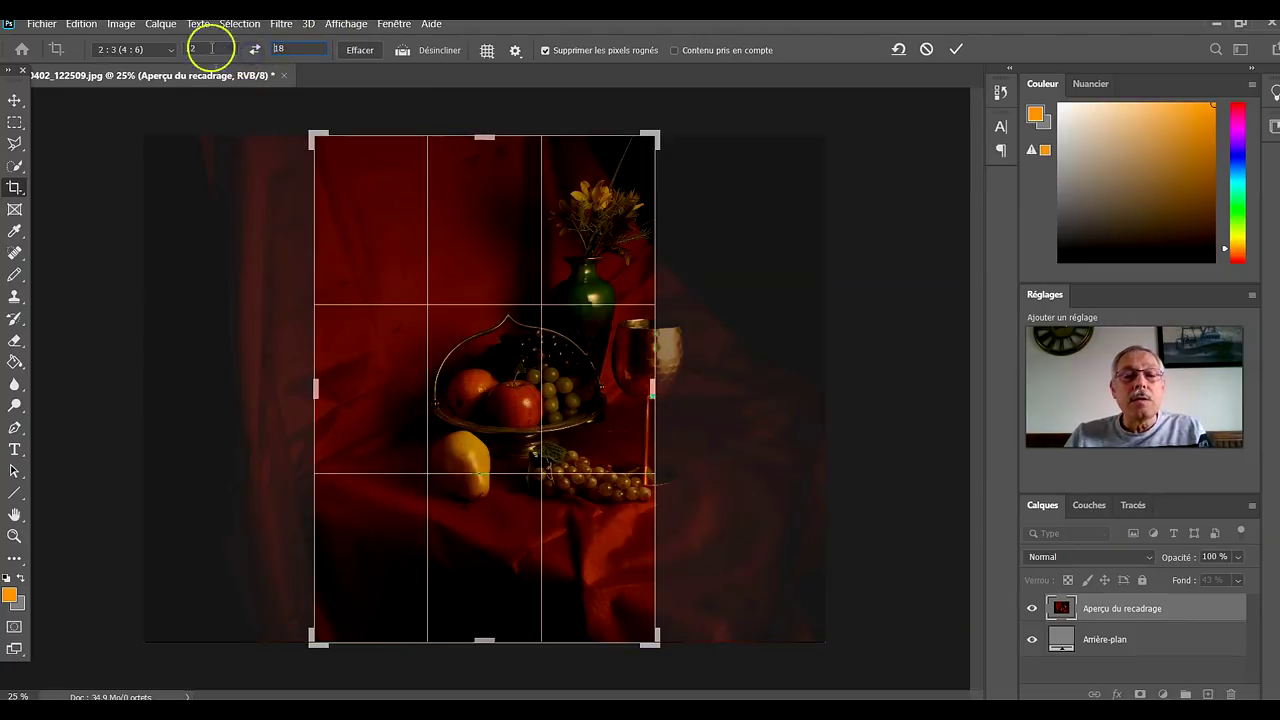
# Step: Tighten the vertical crop around the vase, fruit basket and goblet, and apply it
pyautogui.moveTo(368, 220)
pyautogui.mouseDown()
pyautogui.moveTo(391, 228)
pyautogui.moveTo(350, 222)
pyautogui.mouseUp()
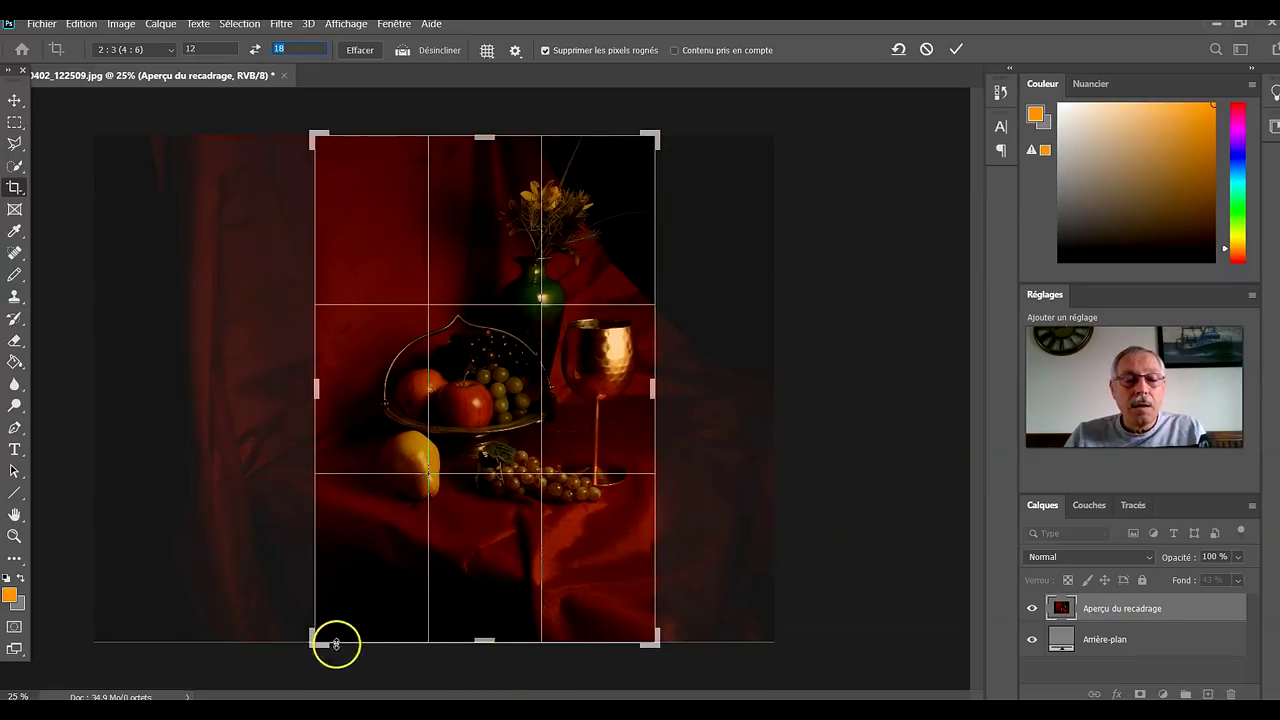
pyautogui.moveTo(483, 638); pyautogui.dragTo(484, 606)
pyautogui.moveTo(491, 552); pyautogui.dragTo(474, 560)
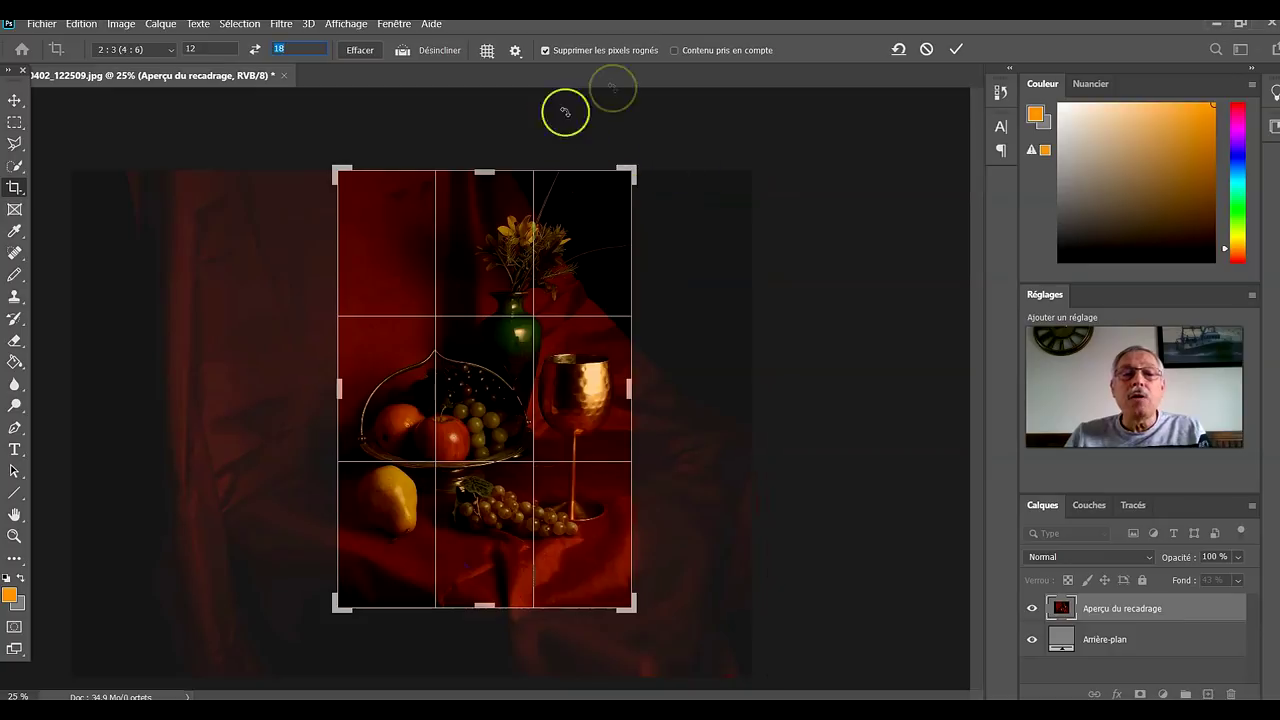
pyautogui.click(956, 49)
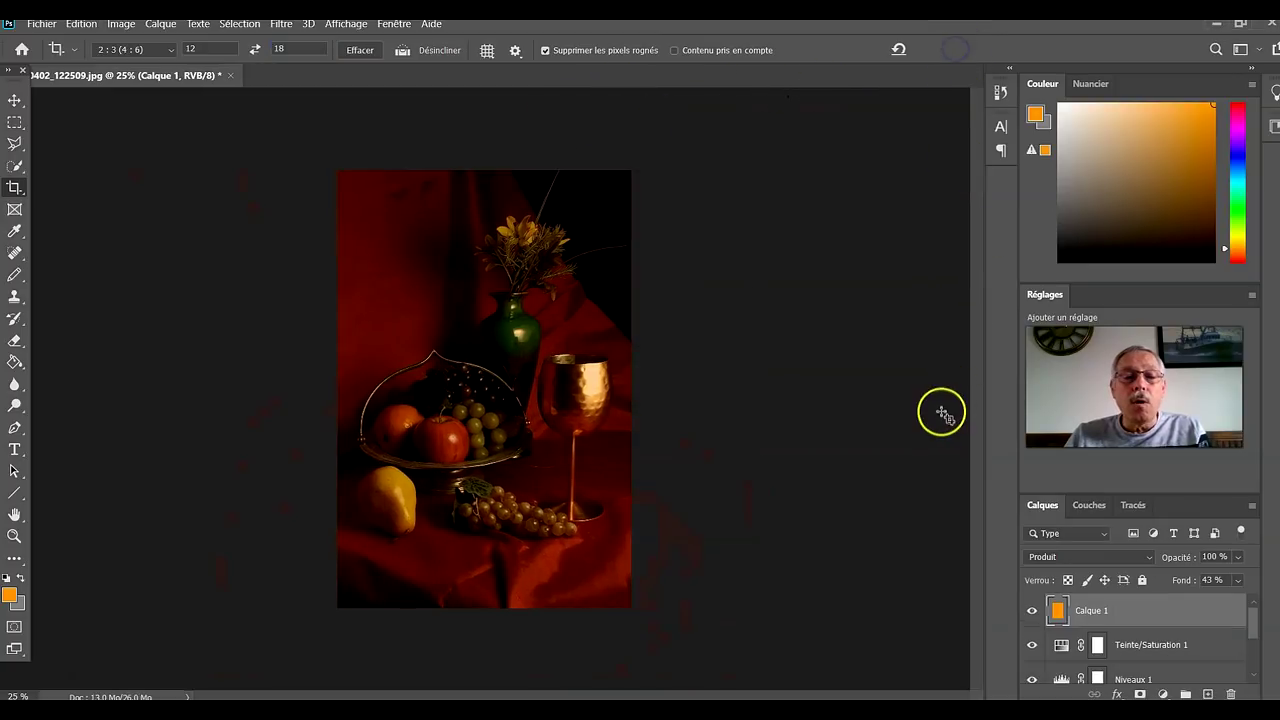
pyautogui.click(519, 462)
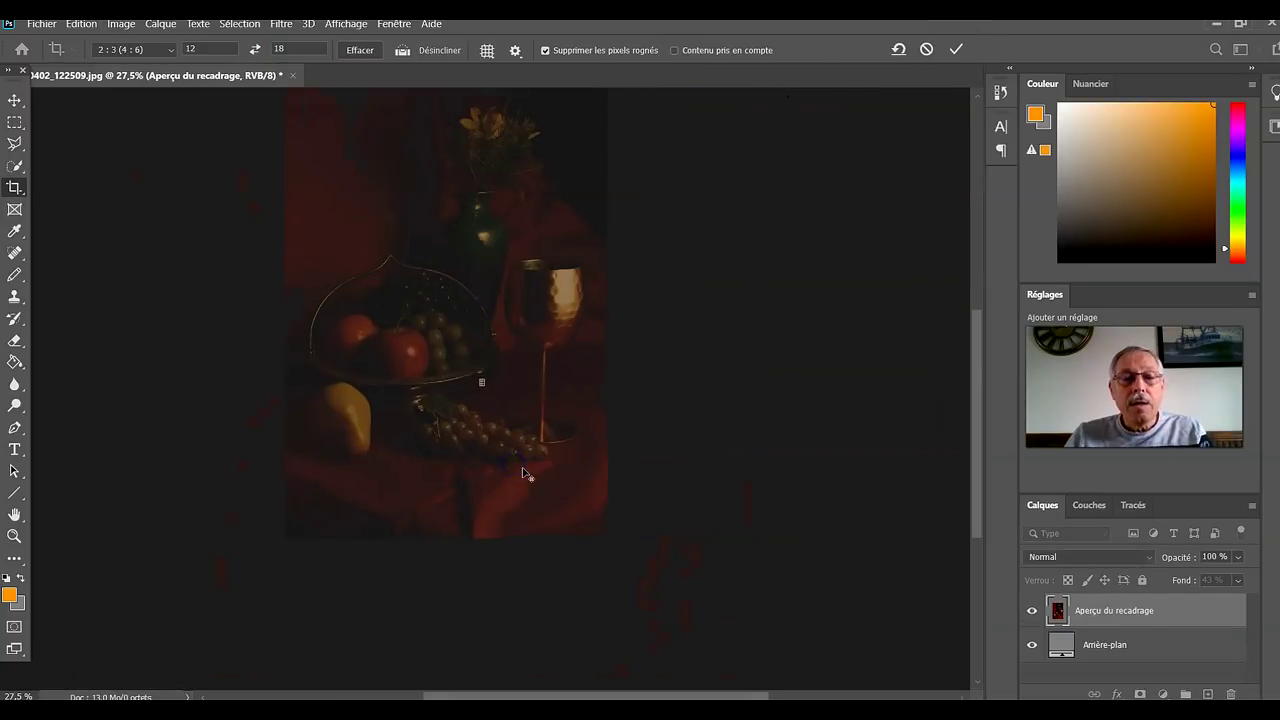
pyautogui.scroll(-1, 532, 448)
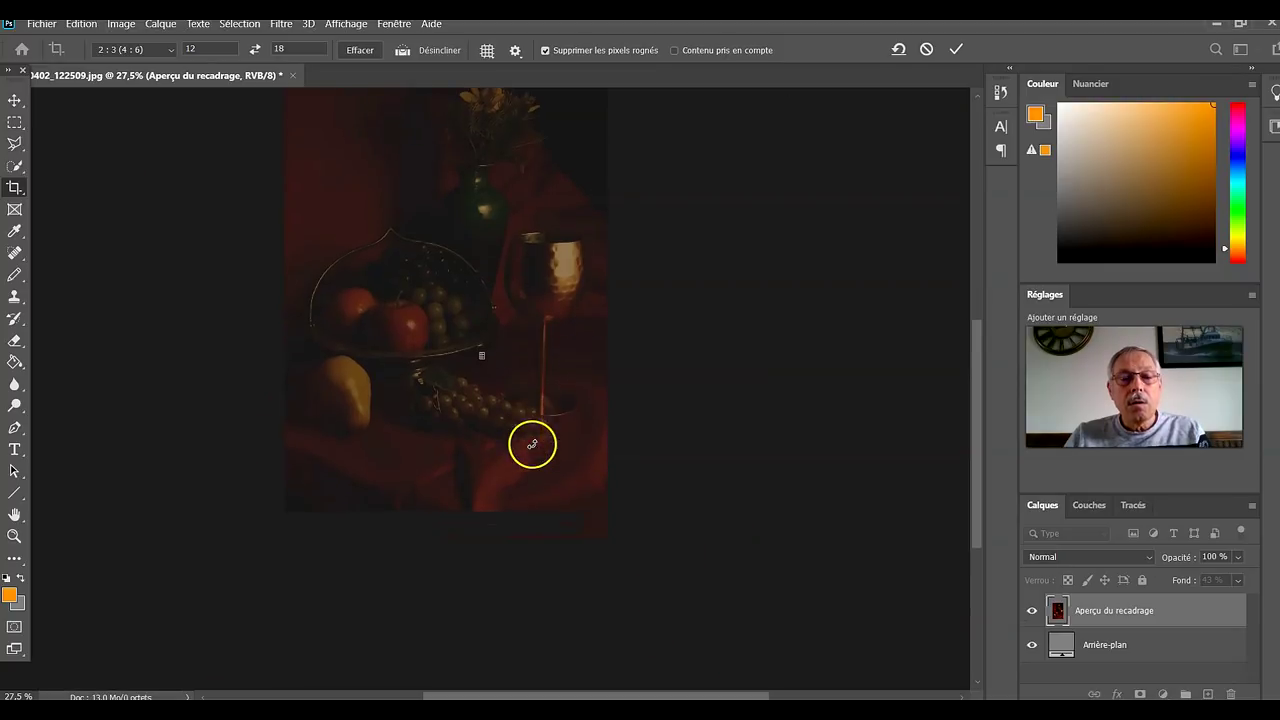
pyautogui.scroll(4, 534, 431)
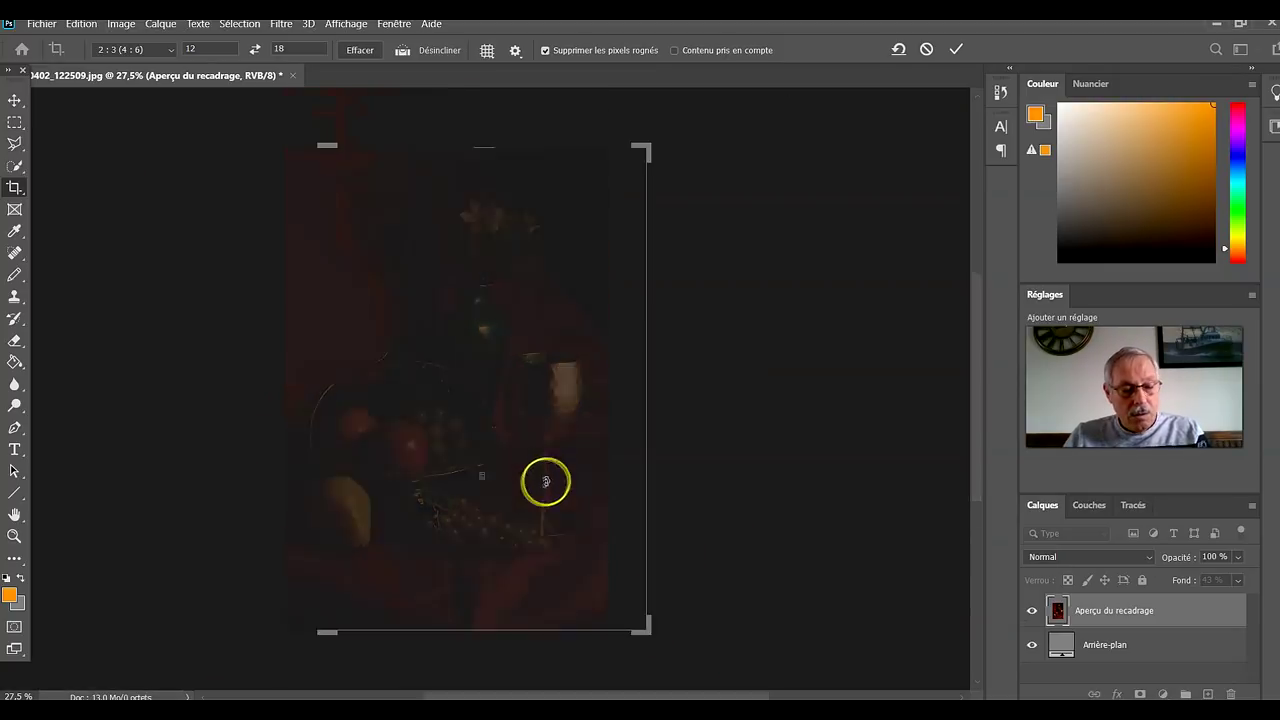
pyautogui.moveTo(397, 432); pyautogui.dragTo(603, 432)
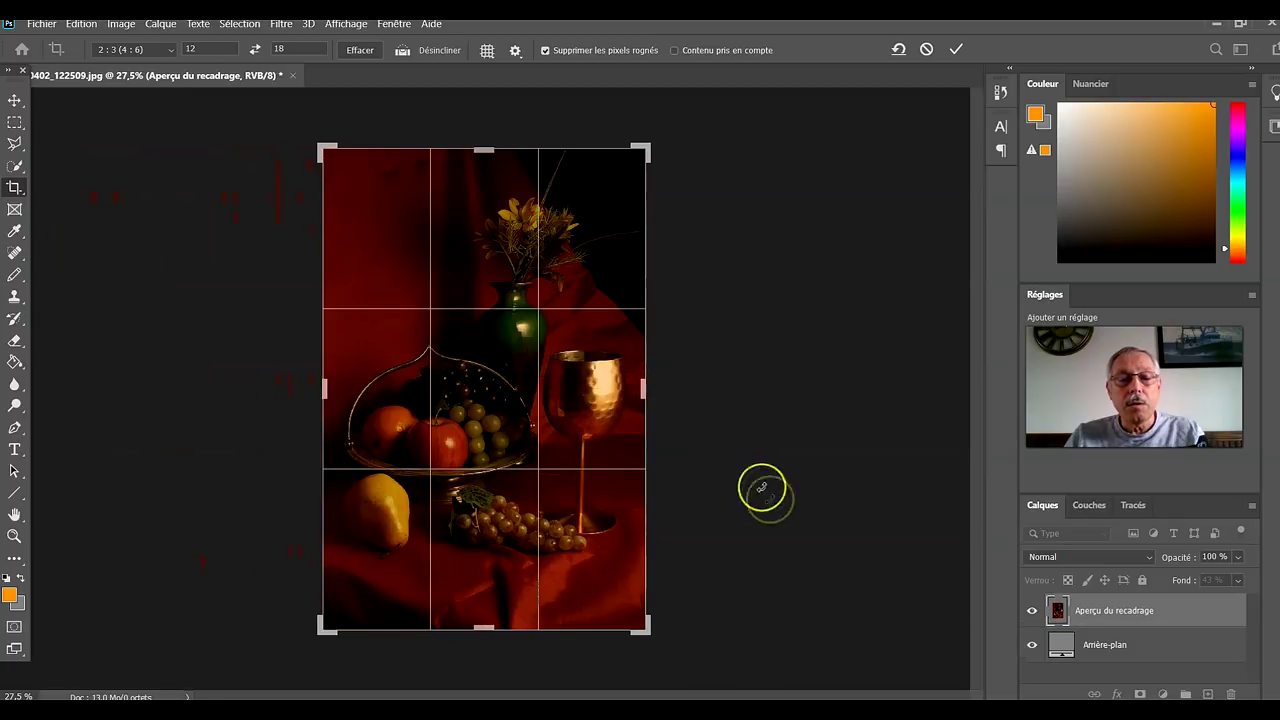
pyautogui.click(14, 100)
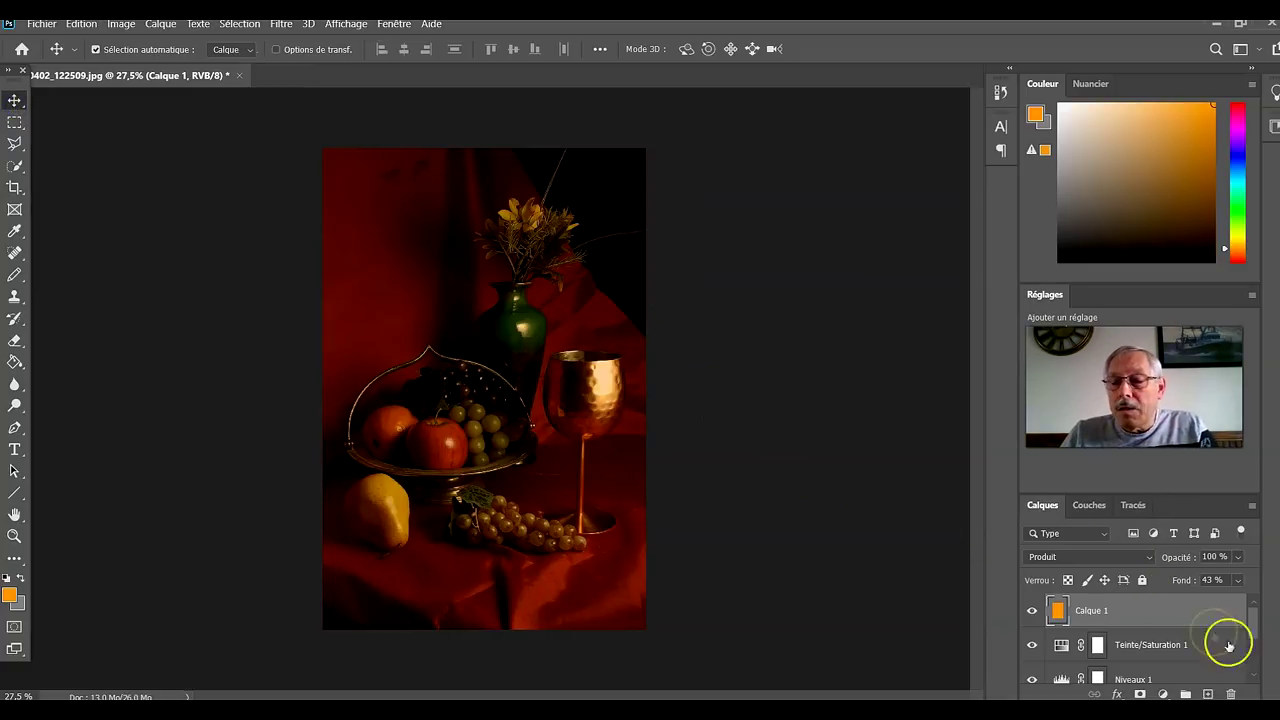
# Step: Undo the vertical crop and start another one with the ratio swapped to a horizontal 18 × 12
pyautogui.click(1210, 649)
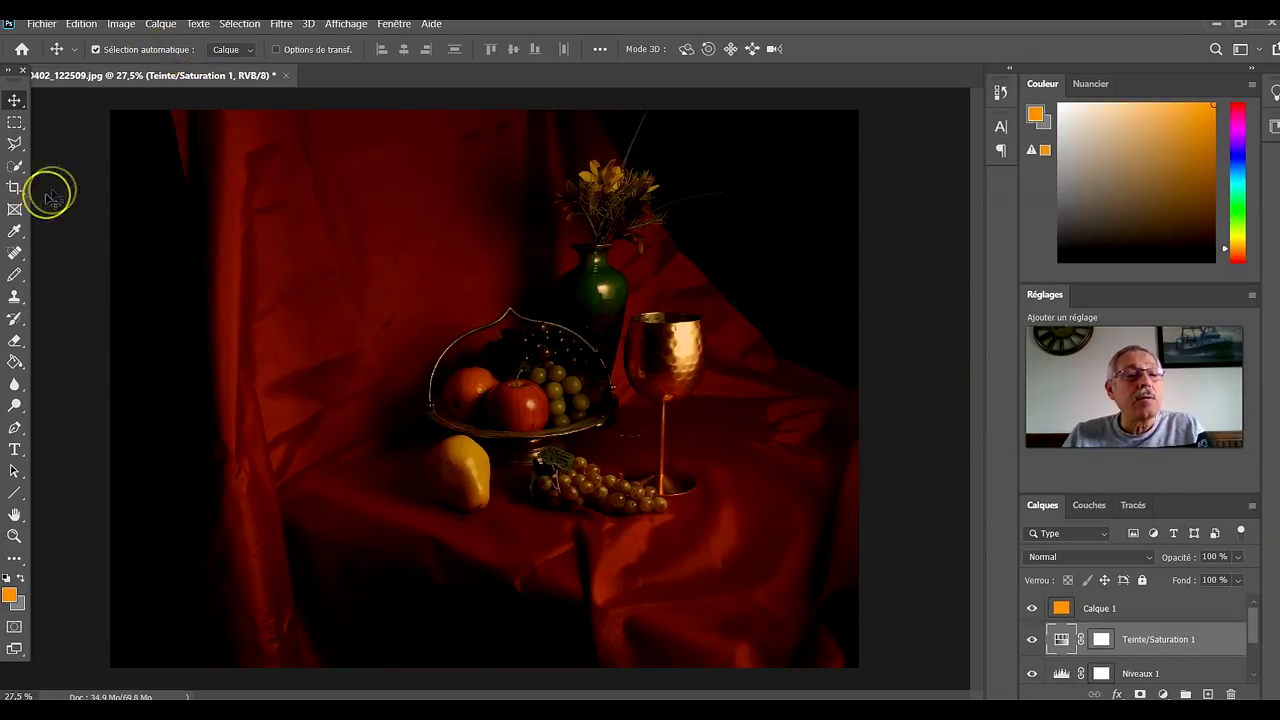
pyautogui.click(15, 189)
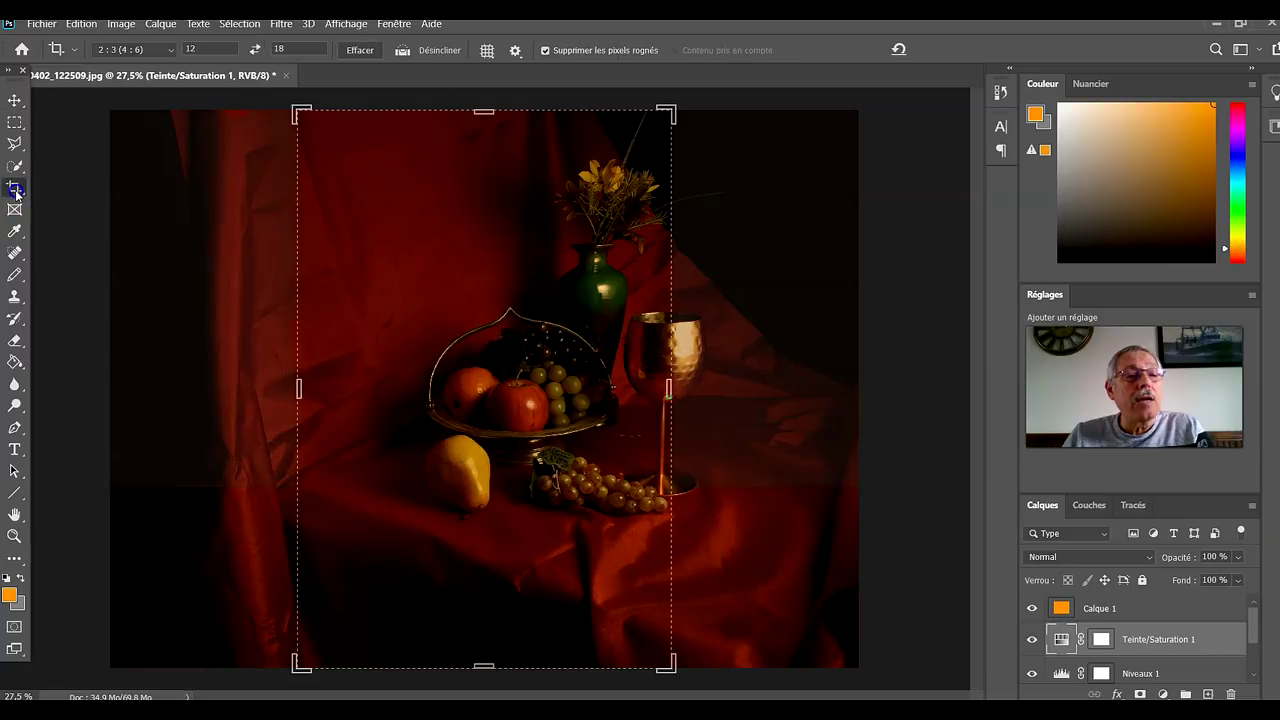
pyautogui.click(255, 50)
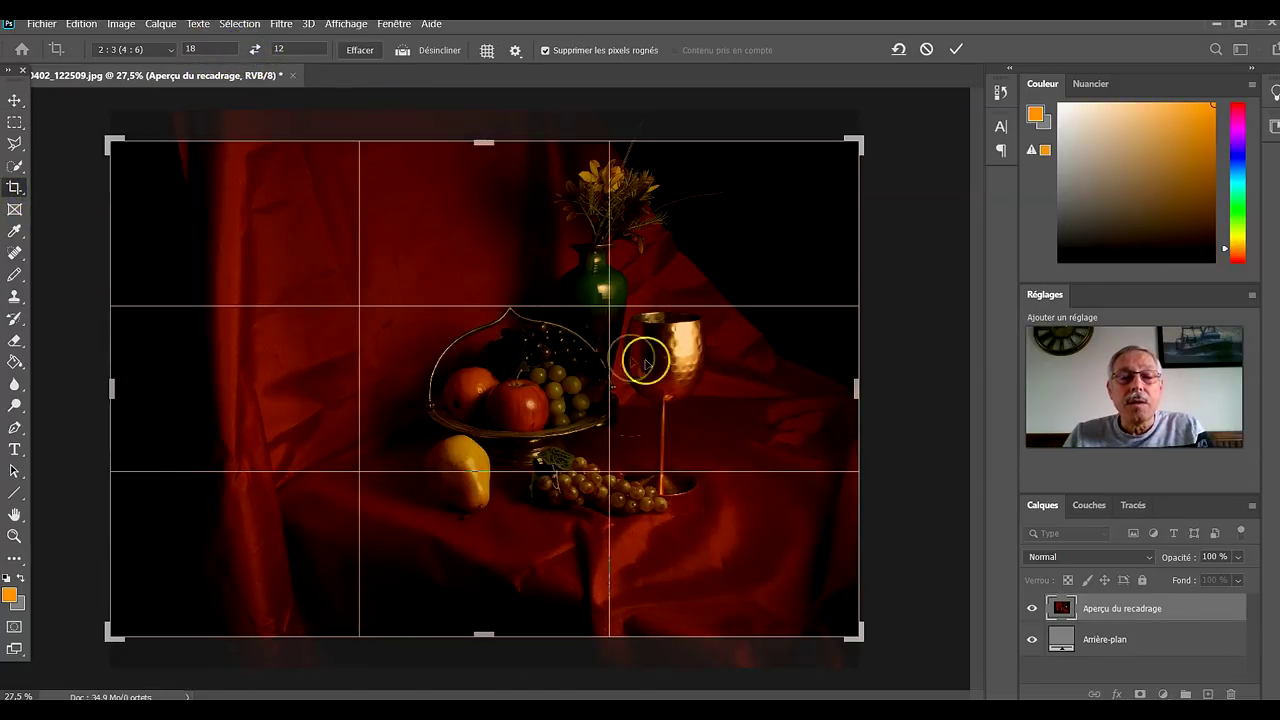
# Step: Reposition the still life lower within the horizontal crop frame
pyautogui.moveTo(677, 366); pyautogui.dragTo(700, 400)
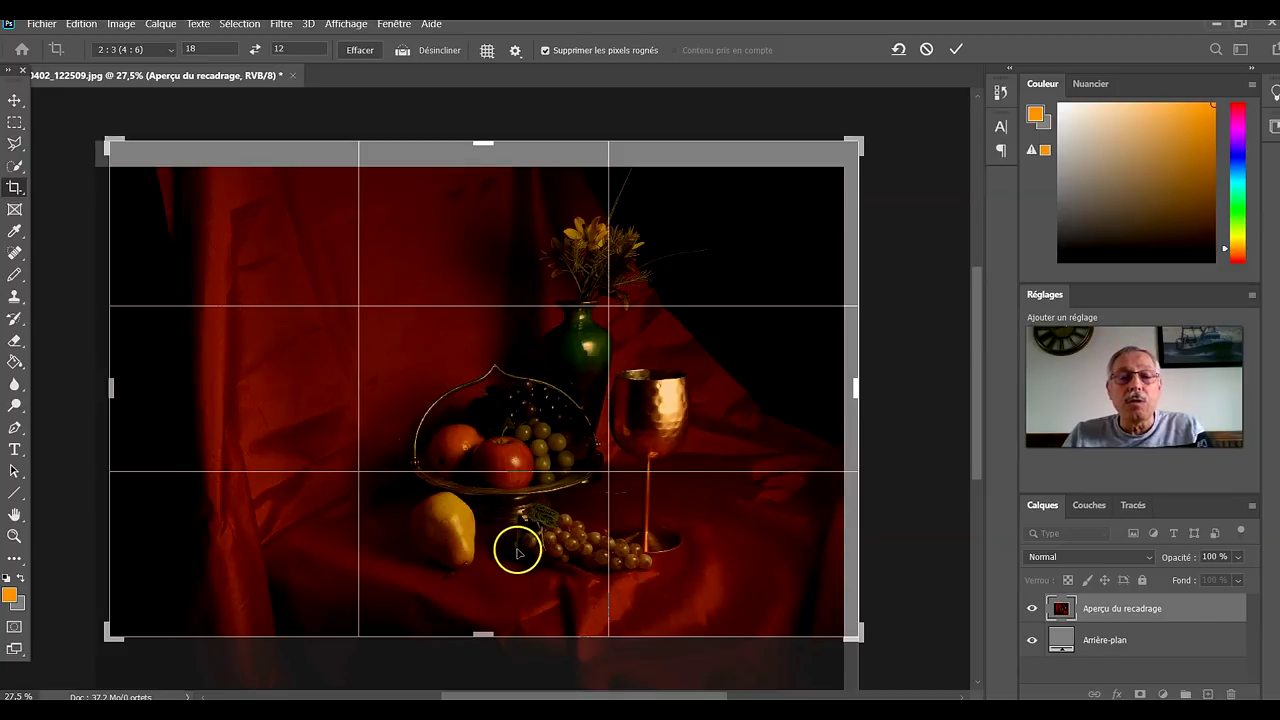
pyautogui.moveTo(525, 553); pyautogui.dragTo(527, 560)
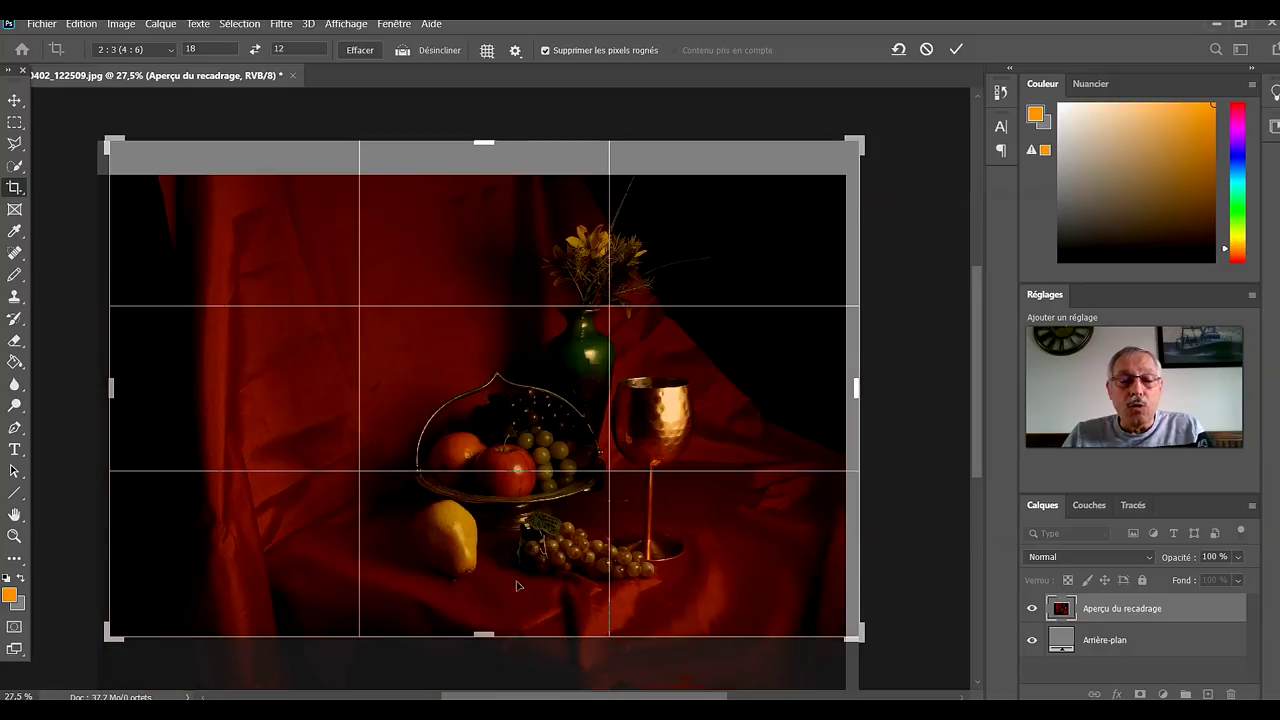
pyautogui.moveTo(563, 543); pyautogui.dragTo(600, 514)
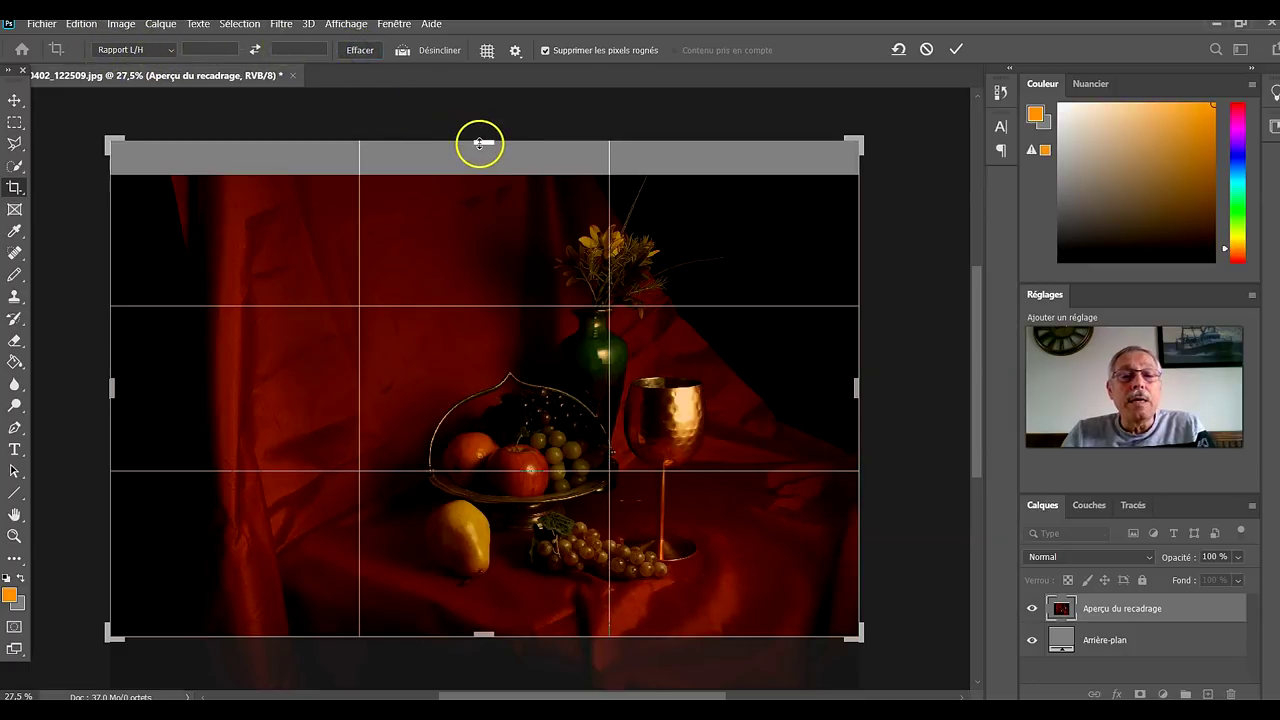
# Step: With the crop ratio cleared, tighten the frame freely from the top edge and both sides around the still life
pyautogui.moveTo(480, 143); pyautogui.dragTo(480, 158)
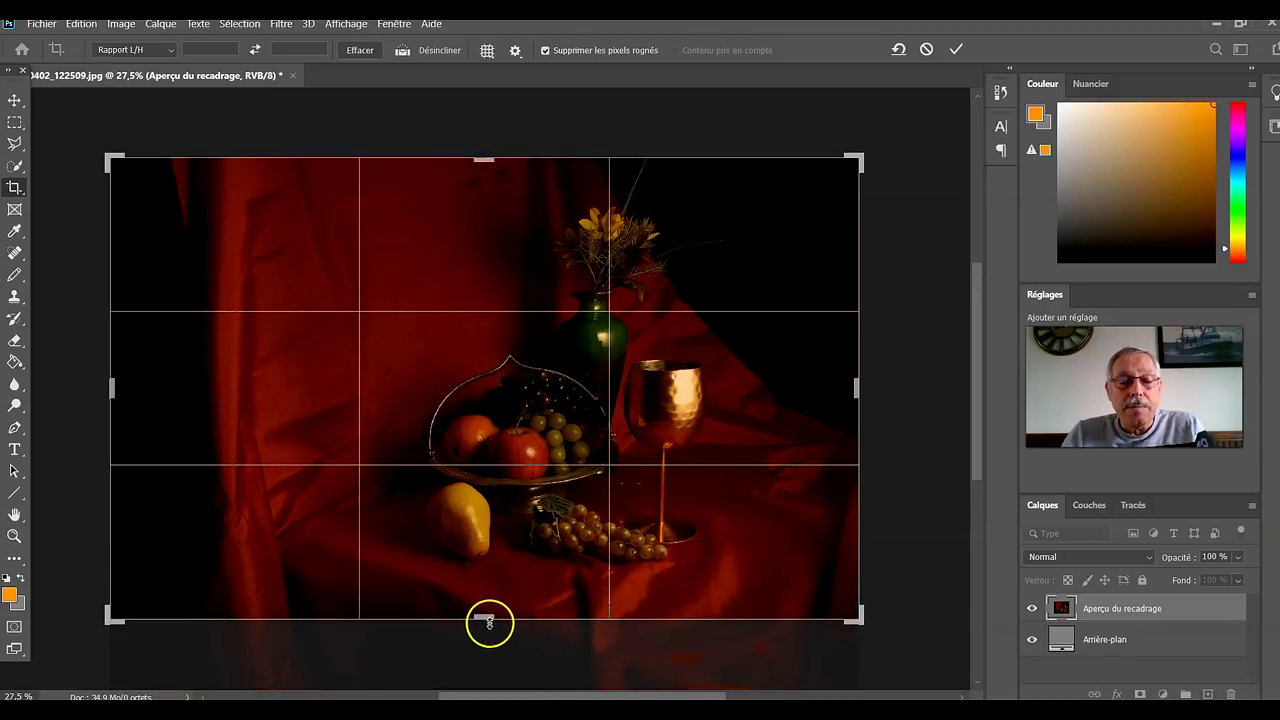
pyautogui.moveTo(109, 394); pyautogui.dragTo(178, 396)
pyautogui.moveTo(790, 389); pyautogui.dragTo(759, 392)
pyautogui.moveTo(209, 388); pyautogui.dragTo(245, 388)
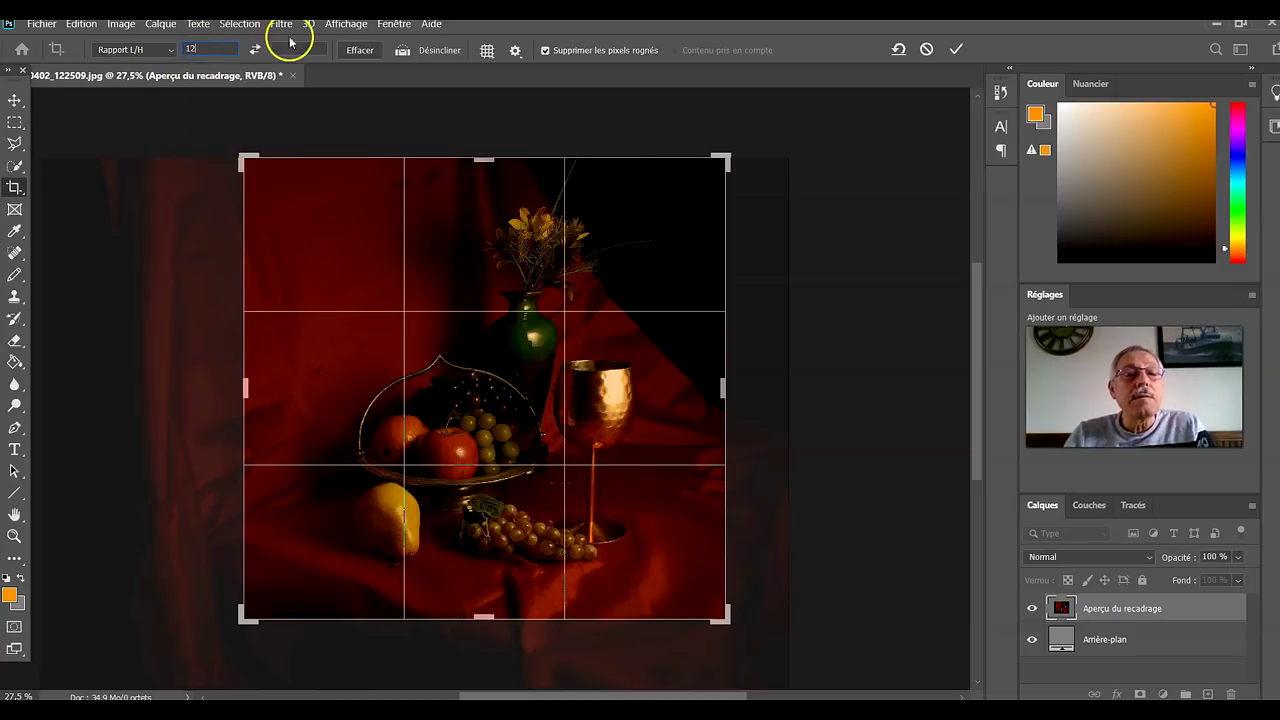
# Step: Set the crop ratio to 12 × 12 and shift the still life sideways so the goblet stem follows a thirds line
pyautogui.write('12')
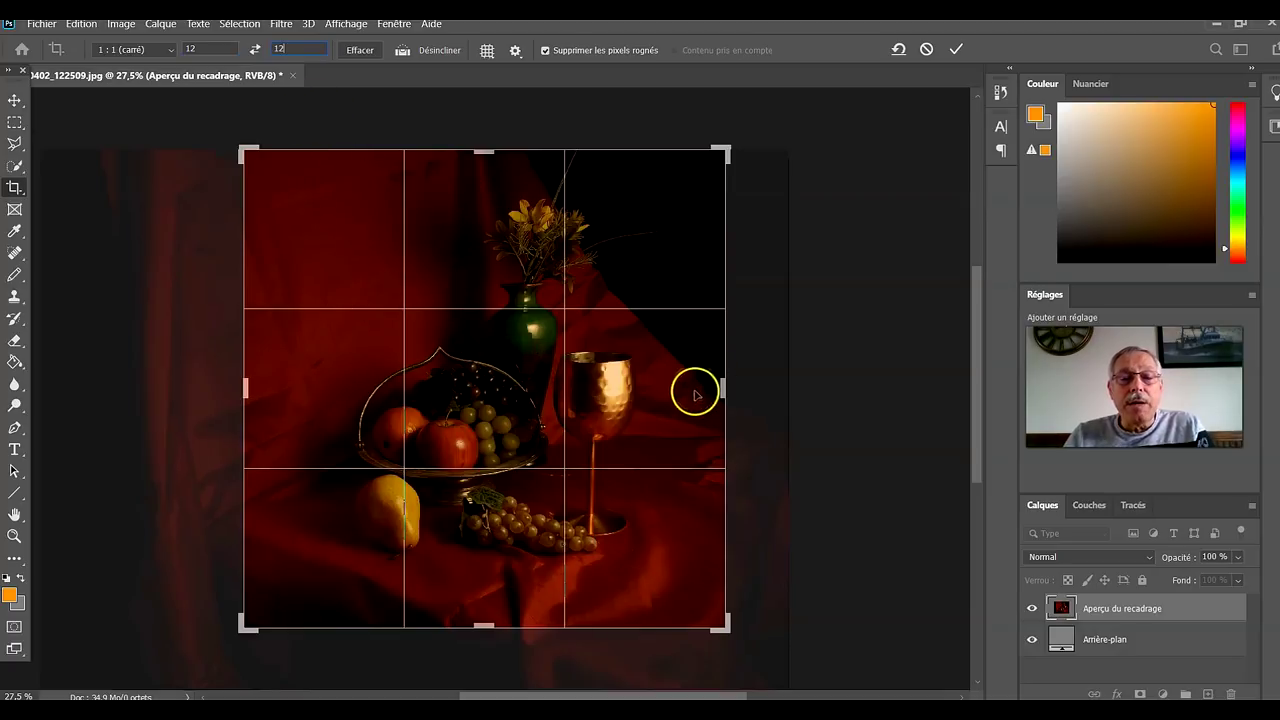
pyautogui.moveTo(659, 401); pyautogui.dragTo(657, 401)
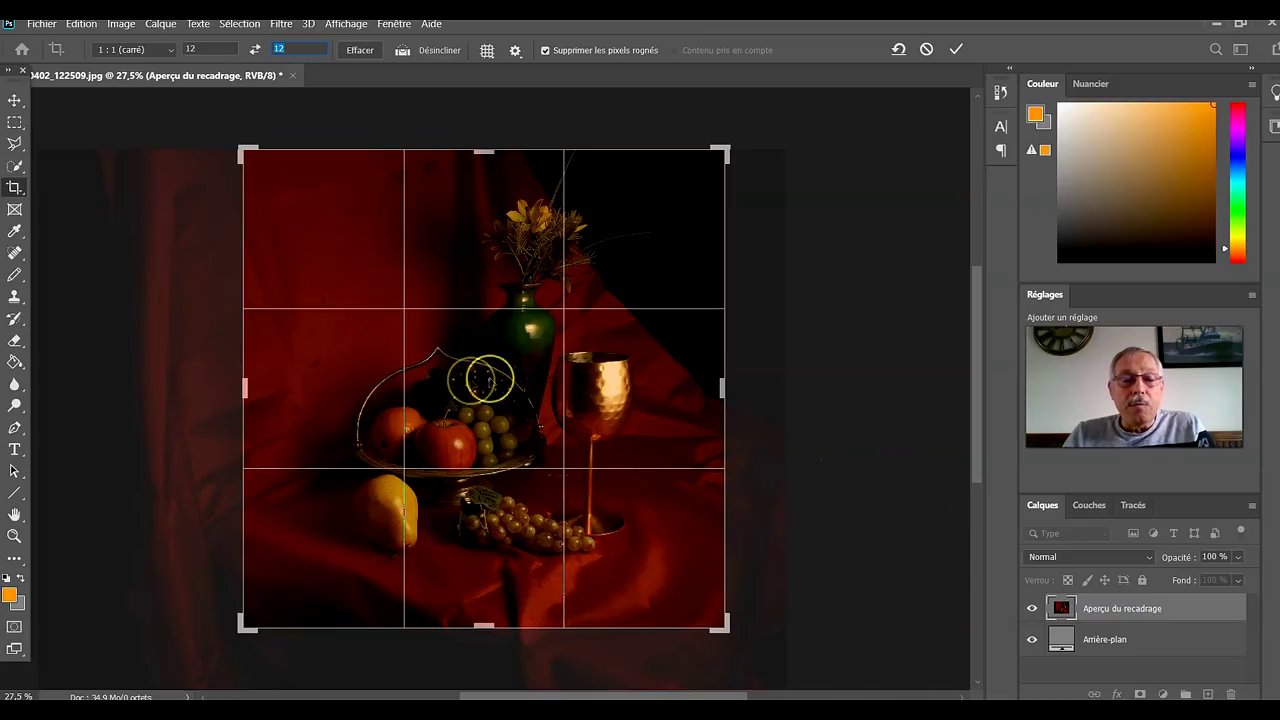
pyautogui.moveTo(478, 417); pyautogui.dragTo(455, 416)
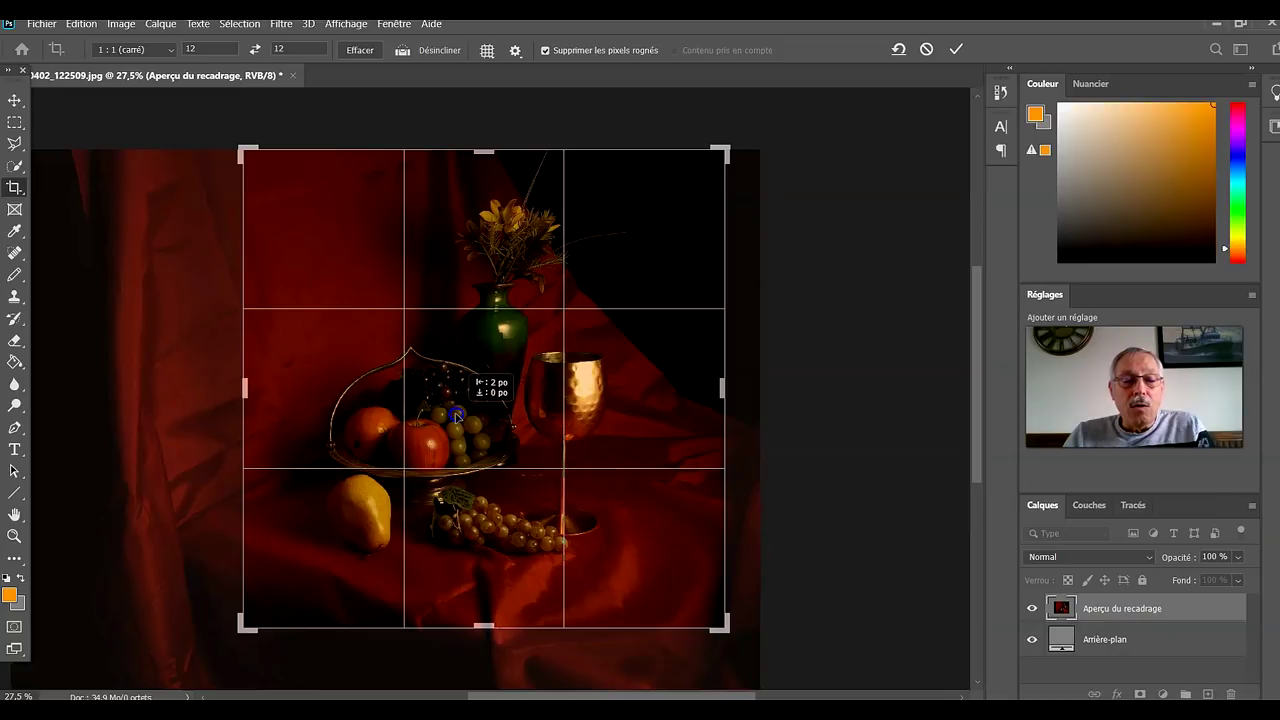
pyautogui.moveTo(455, 416); pyautogui.dragTo(456, 416)
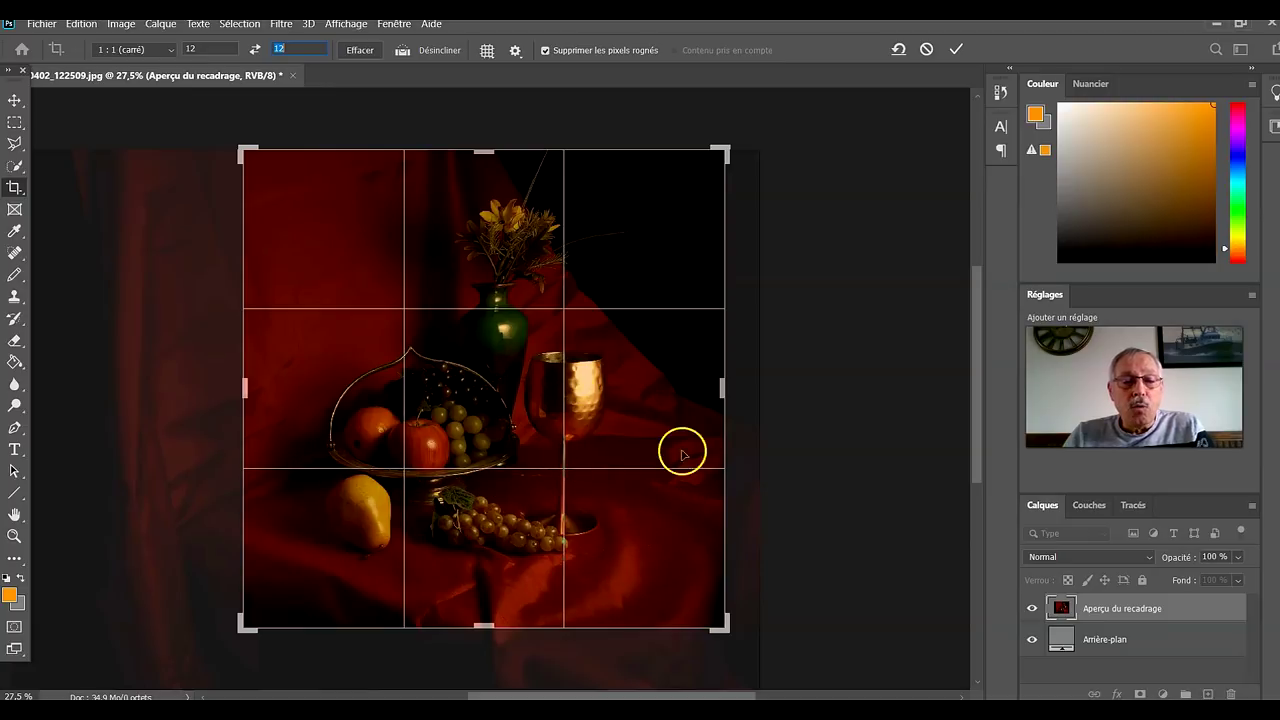
pyautogui.click(343, 24)
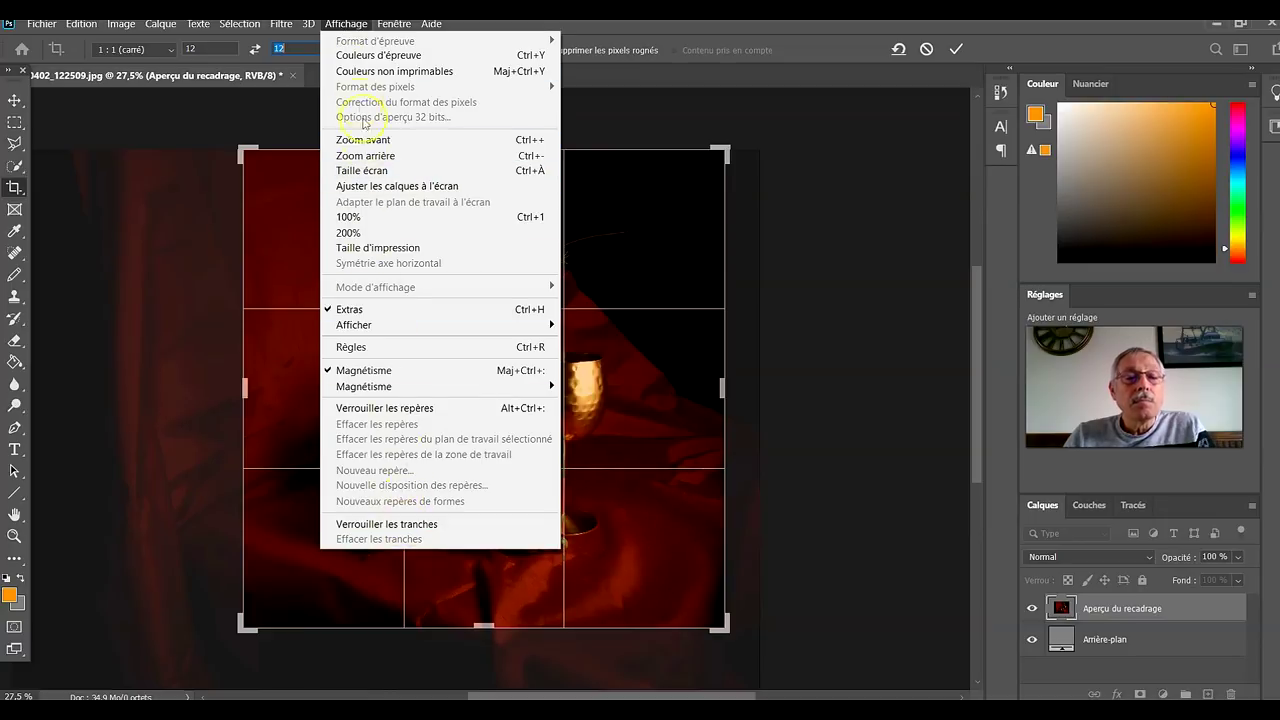
pyautogui.click(352, 32)
pyautogui.click(809, 234)
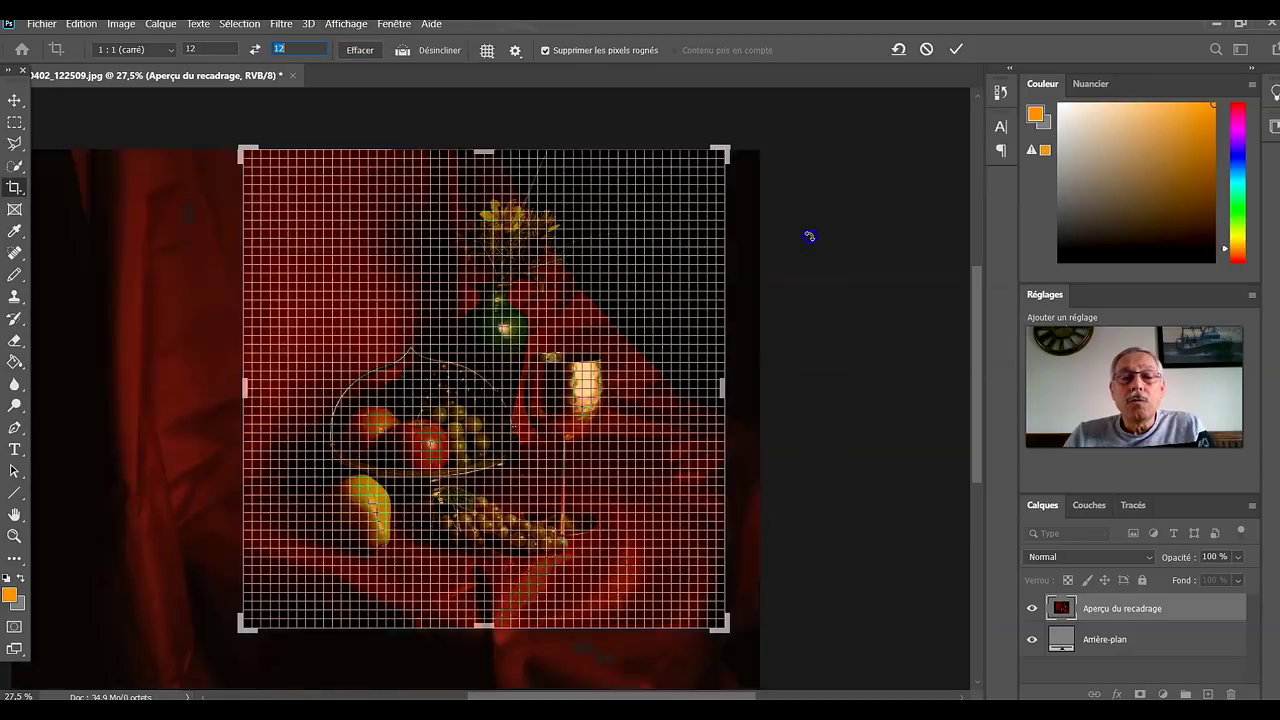
pyautogui.click(347, 26)
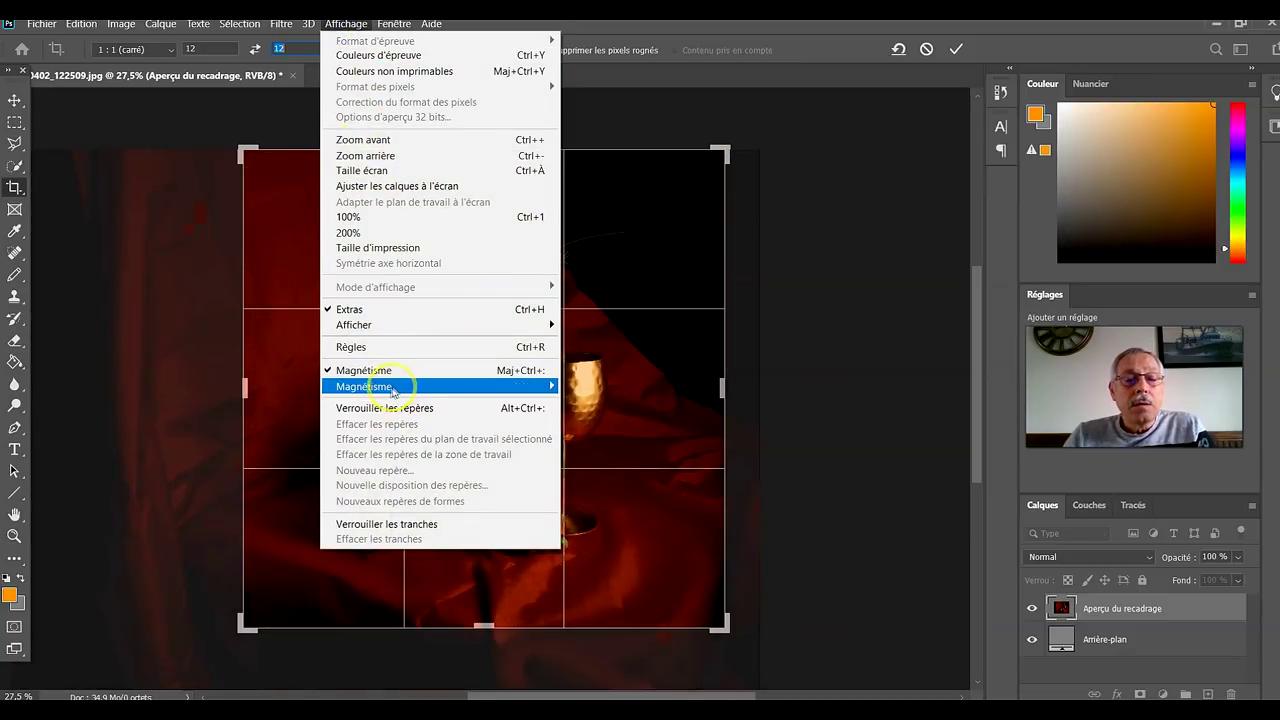
pyautogui.click(785, 370)
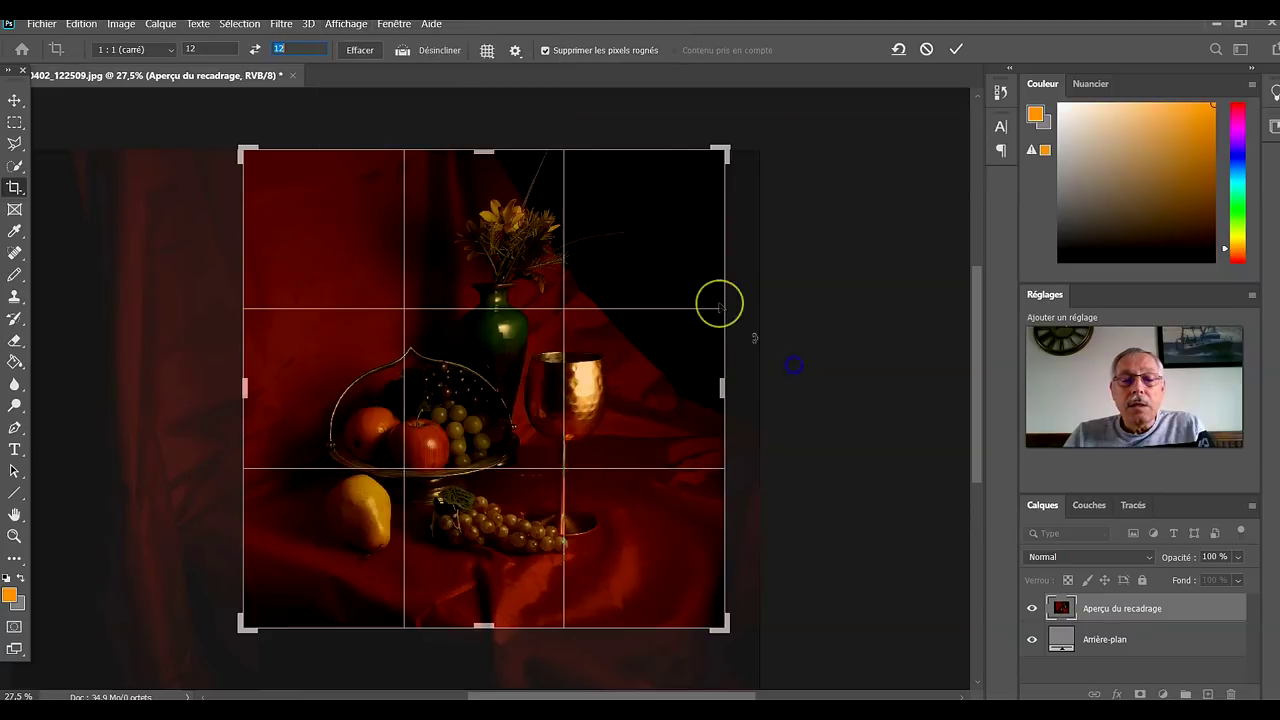
# Step: Apply the square crop to the still life and undo it
pyautogui.click(950, 51)
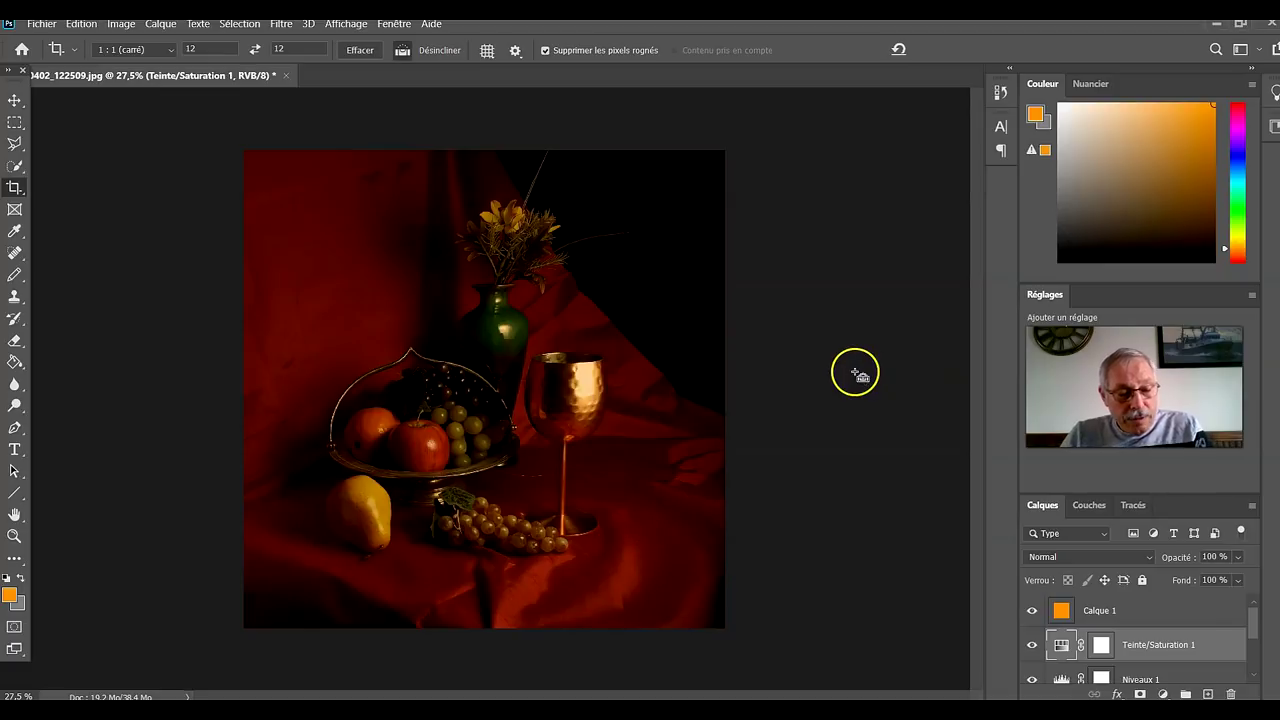
pyautogui.hotkey('ctrl', 'z')
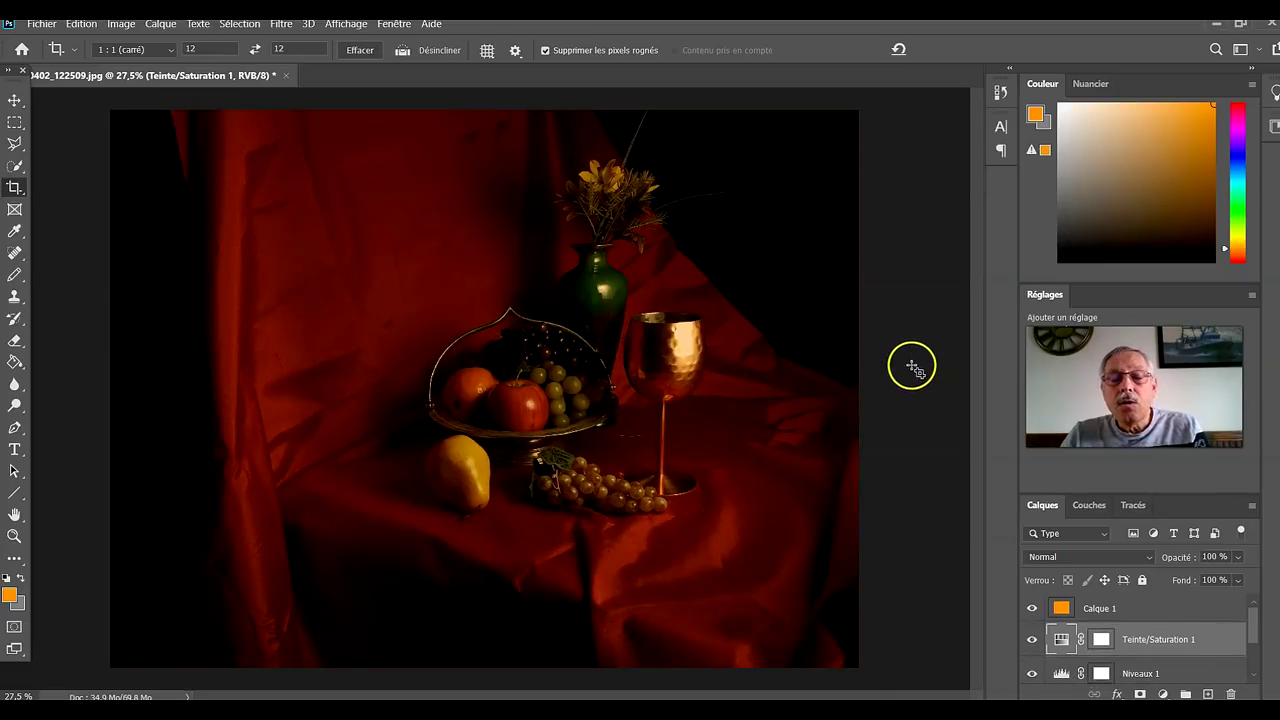
pyautogui.click(390, 24)
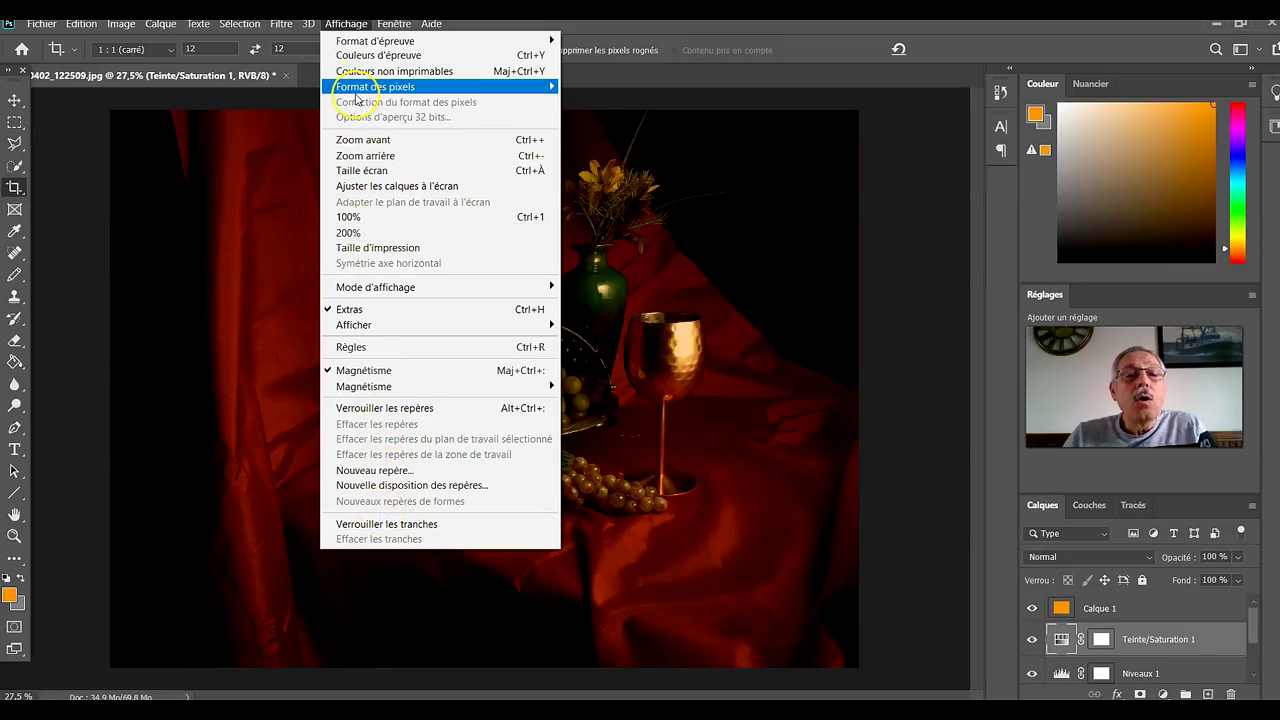
pyautogui.moveTo(355, 46)
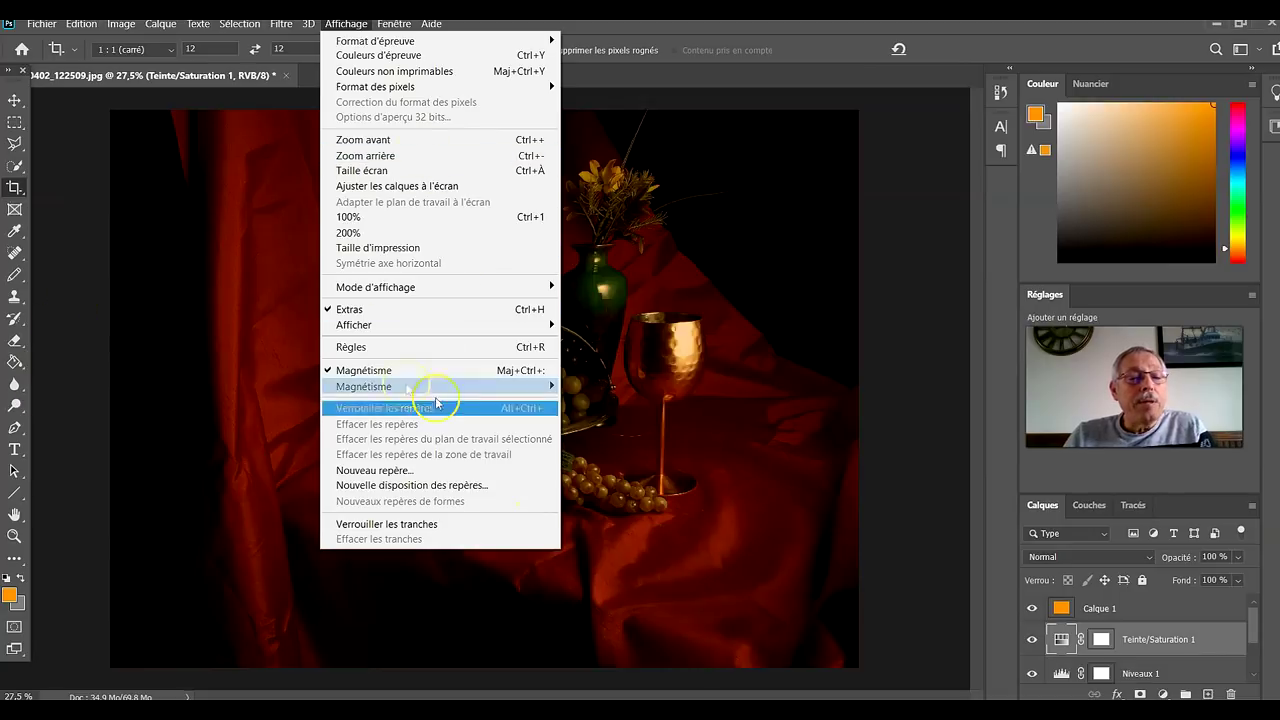
pyautogui.moveTo(421, 297)
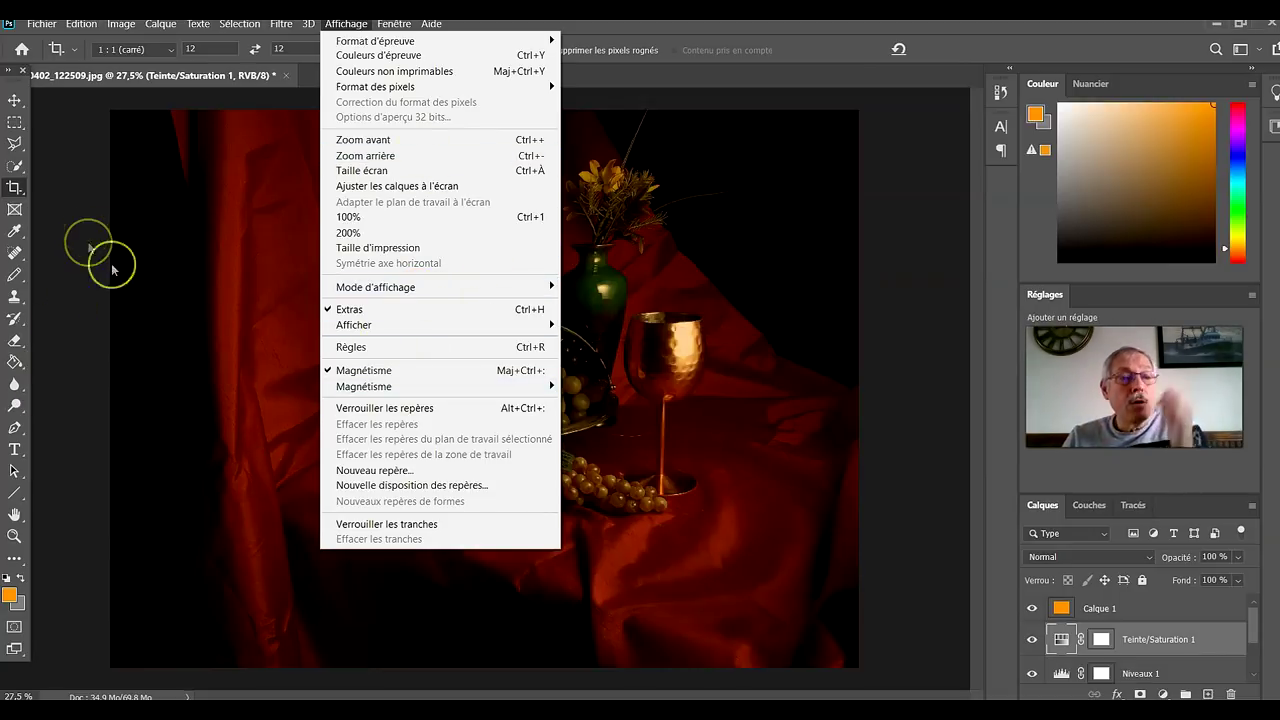
# Step: Start a new 12 × 12 square crop on the still life and show the golden spiral (Spirale d'or) overlay on it
pyautogui.click(17, 190)
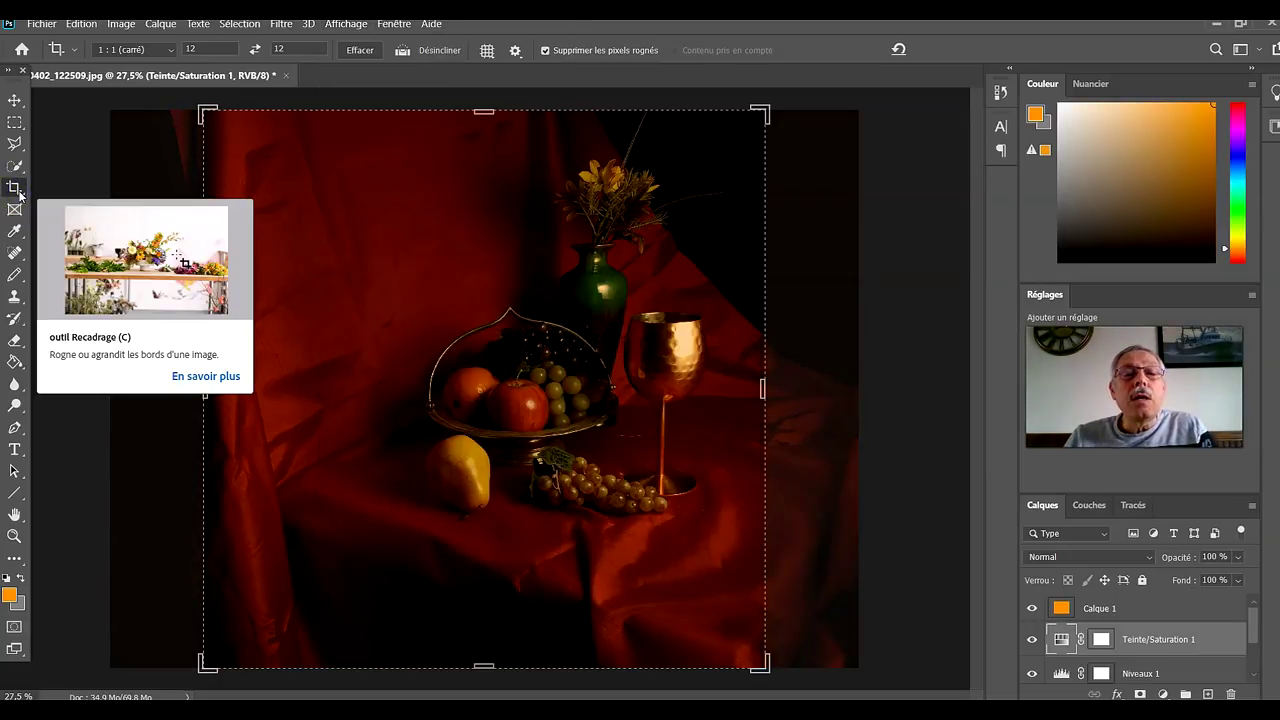
pyautogui.click(487, 52)
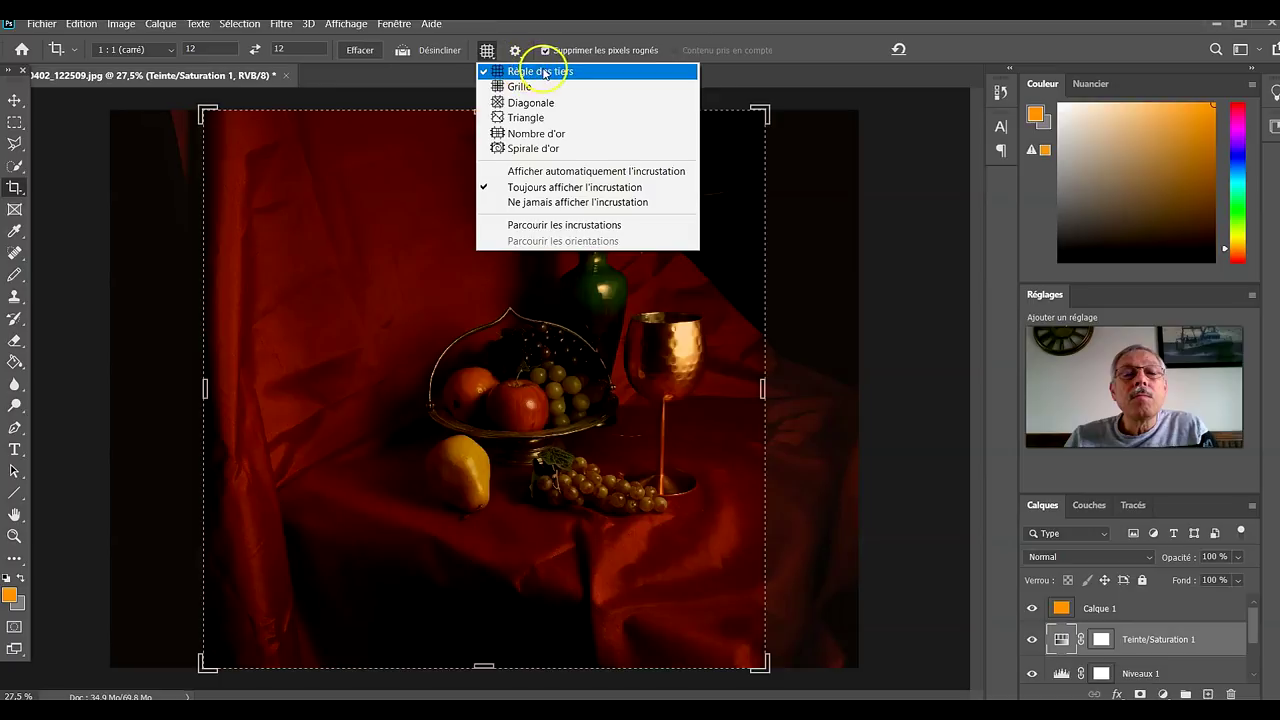
pyautogui.click(550, 150)
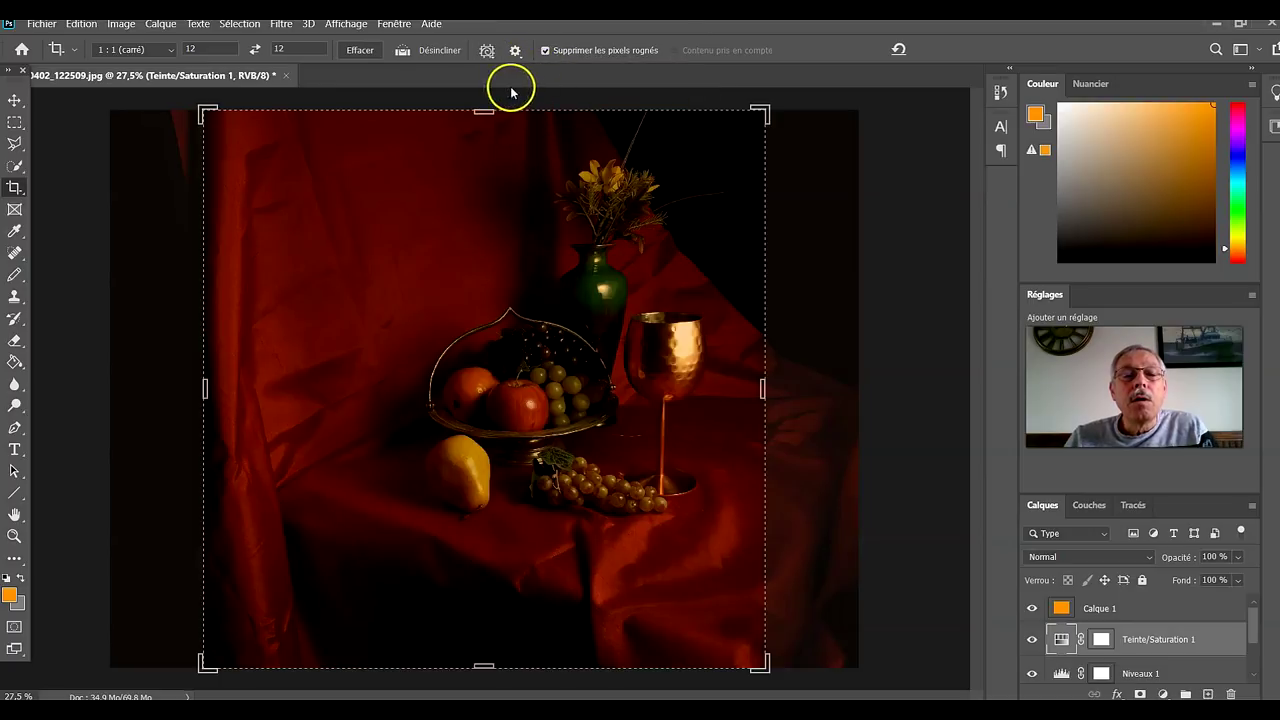
pyautogui.click(487, 51)
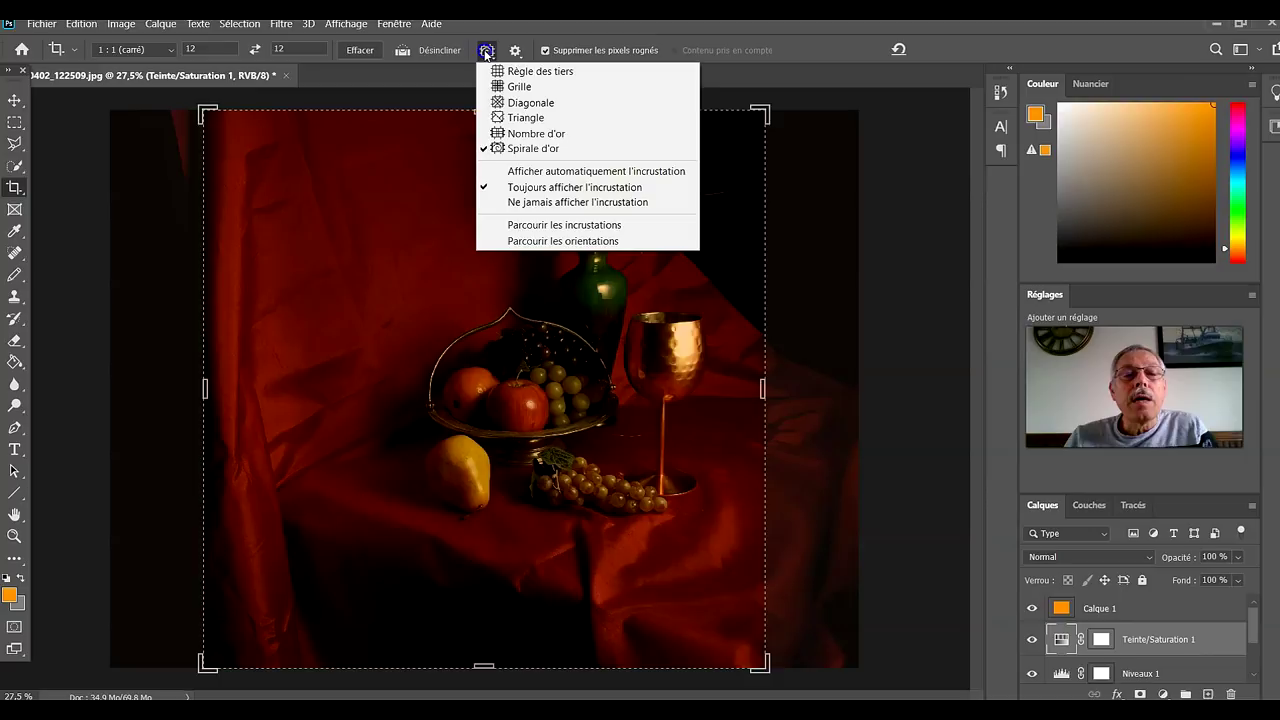
pyautogui.click(531, 150)
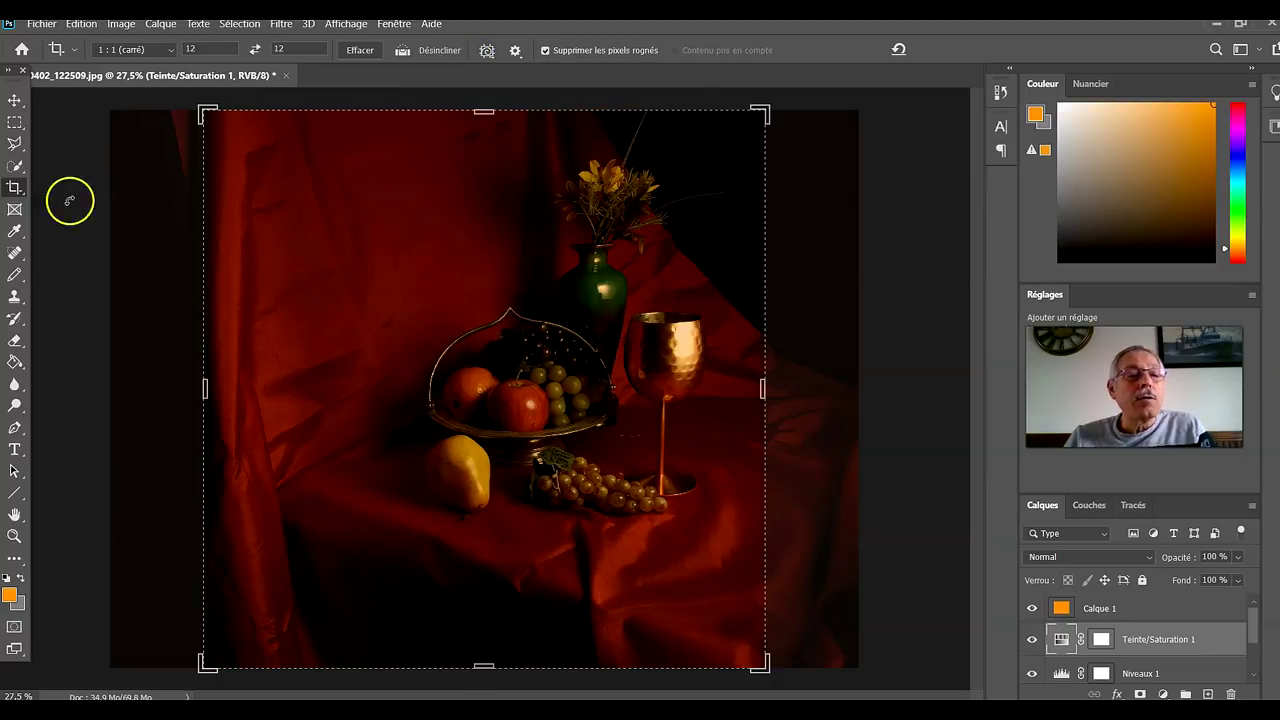
pyautogui.click(308, 280)
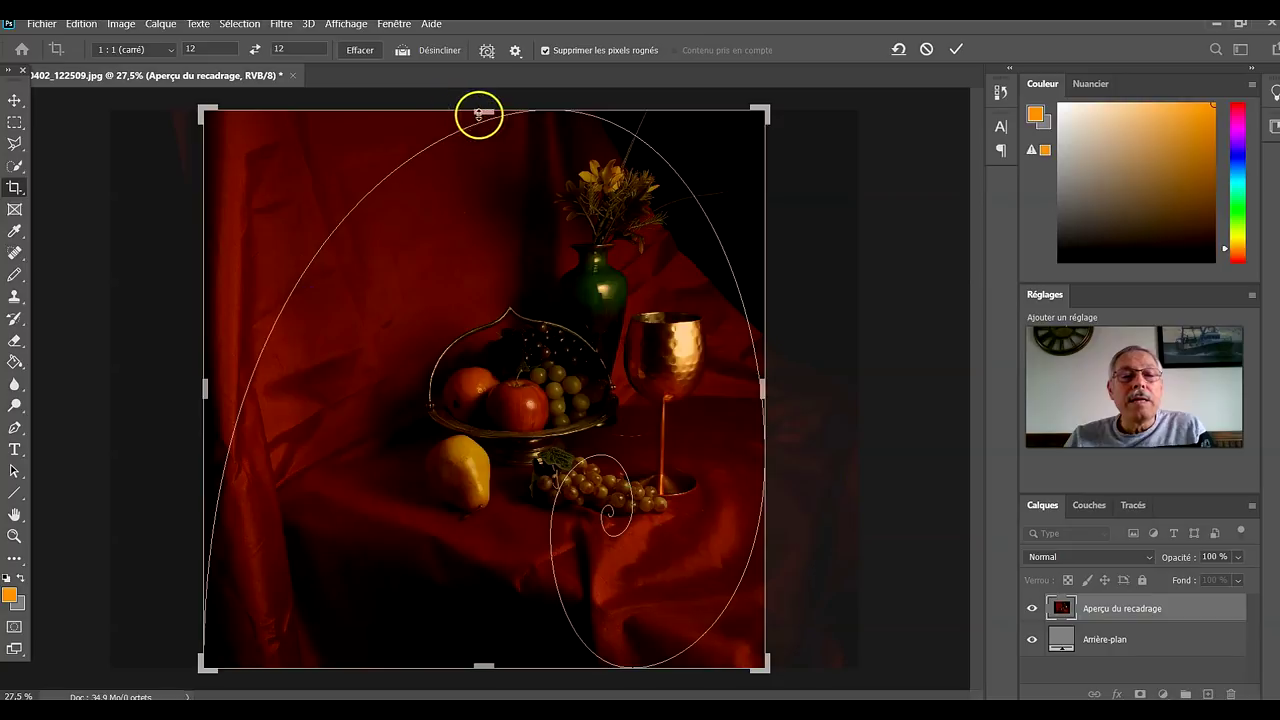
# Step: Shrink the square crop frame to about 33.9 in per side and move the still life lower within it
pyautogui.moveTo(203, 109); pyautogui.dragTo(261, 164)
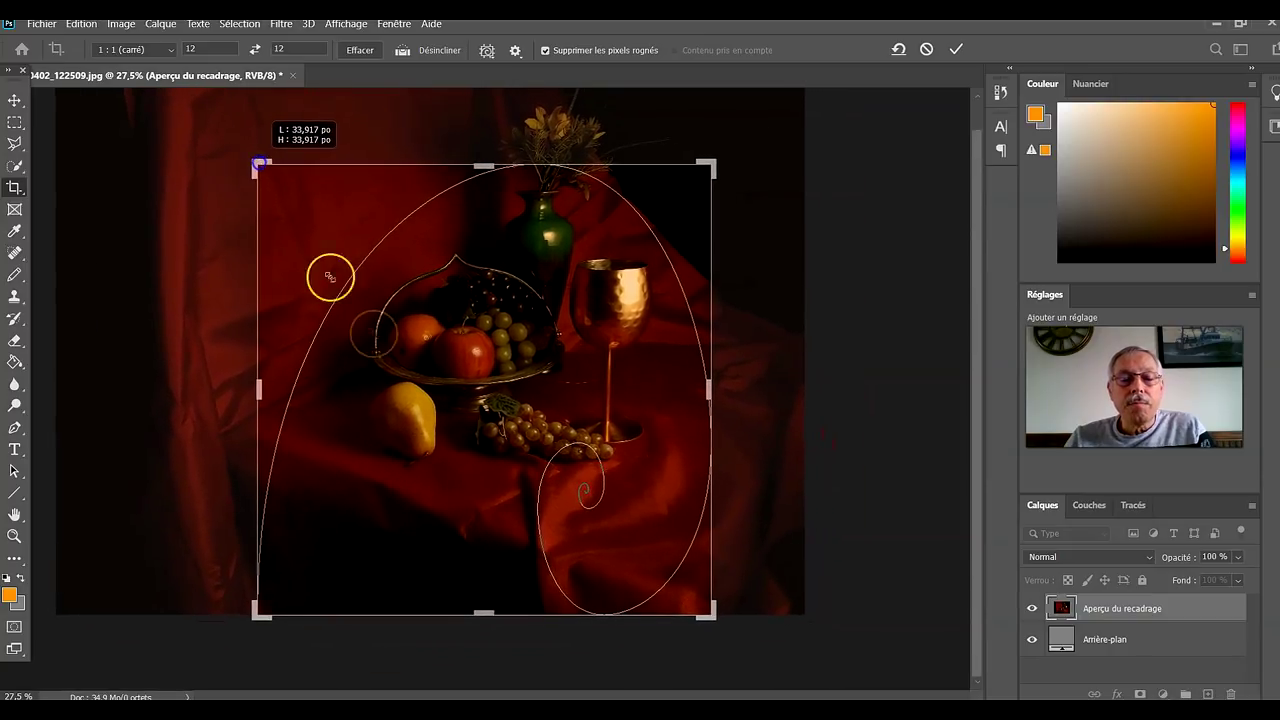
pyautogui.moveTo(458, 368); pyautogui.dragTo(449, 444)
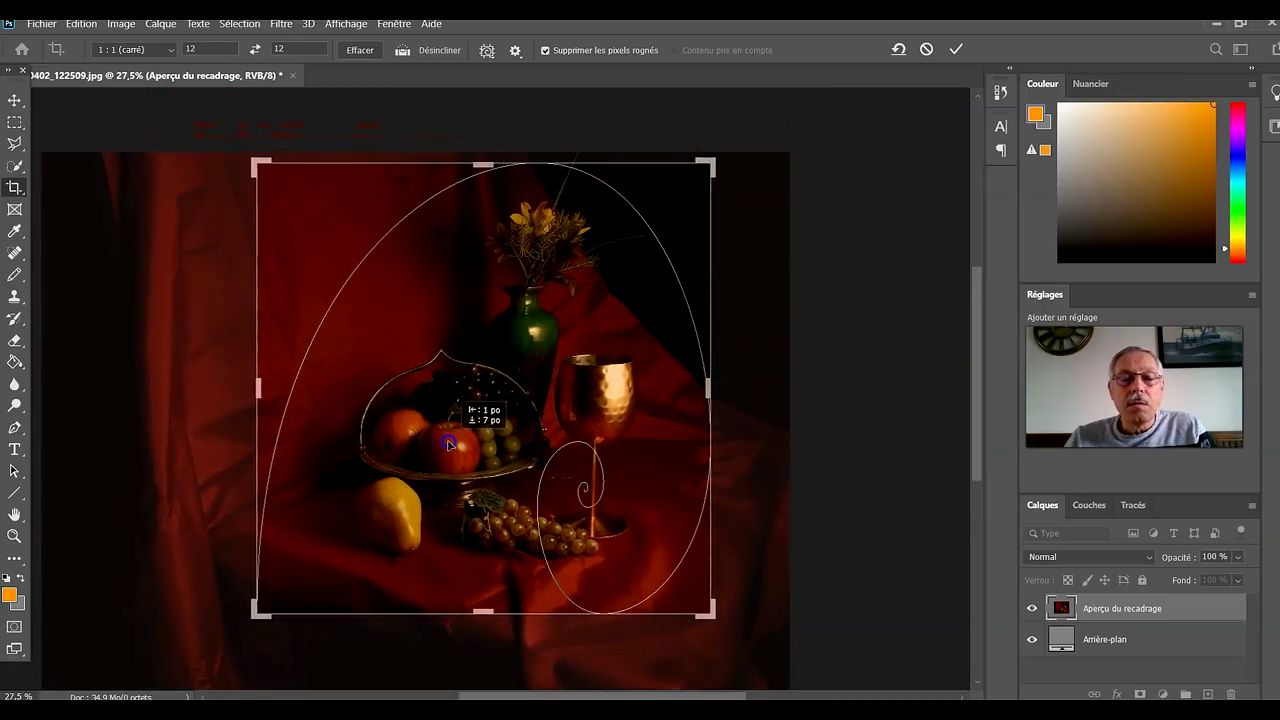
pyautogui.moveTo(449, 444); pyautogui.dragTo(449, 444)
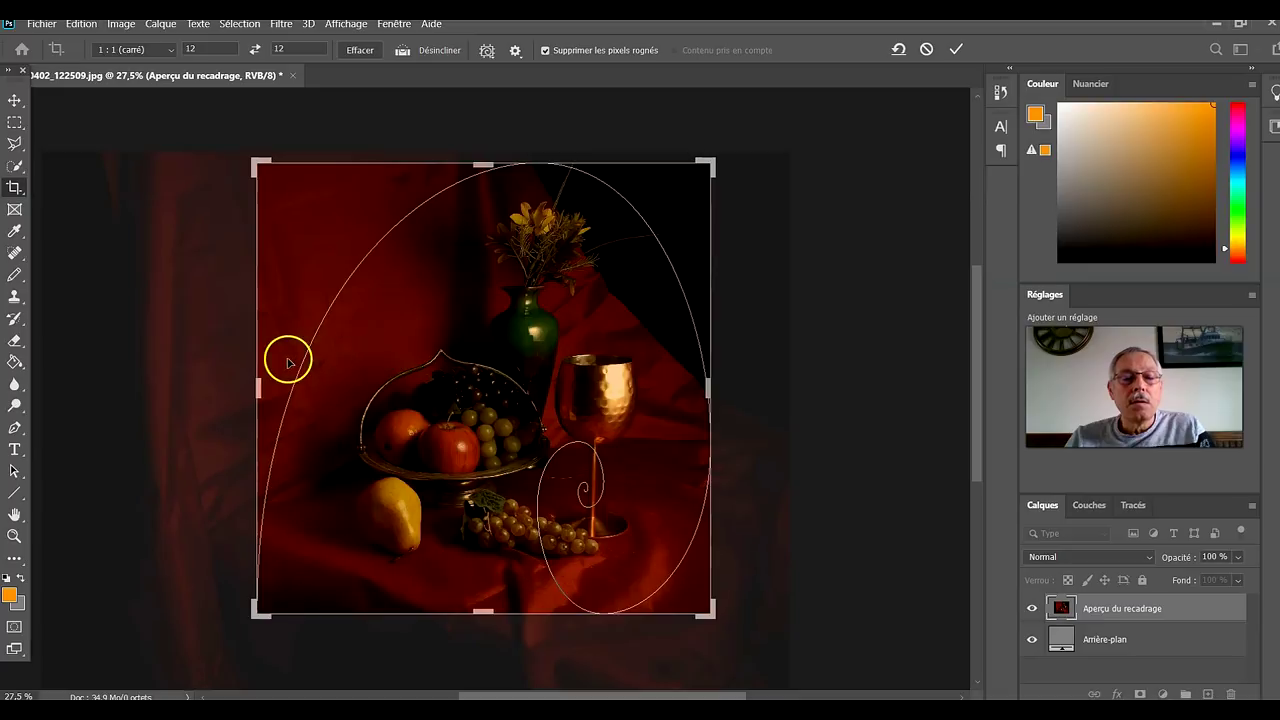
pyautogui.moveTo(481, 283)
pyautogui.mouseDown()
pyautogui.moveTo(493, 318)
pyautogui.moveTo(481, 319)
pyautogui.moveTo(490, 298)
pyautogui.mouseUp()
pyautogui.moveTo(629, 414); pyautogui.dragTo(655, 420)
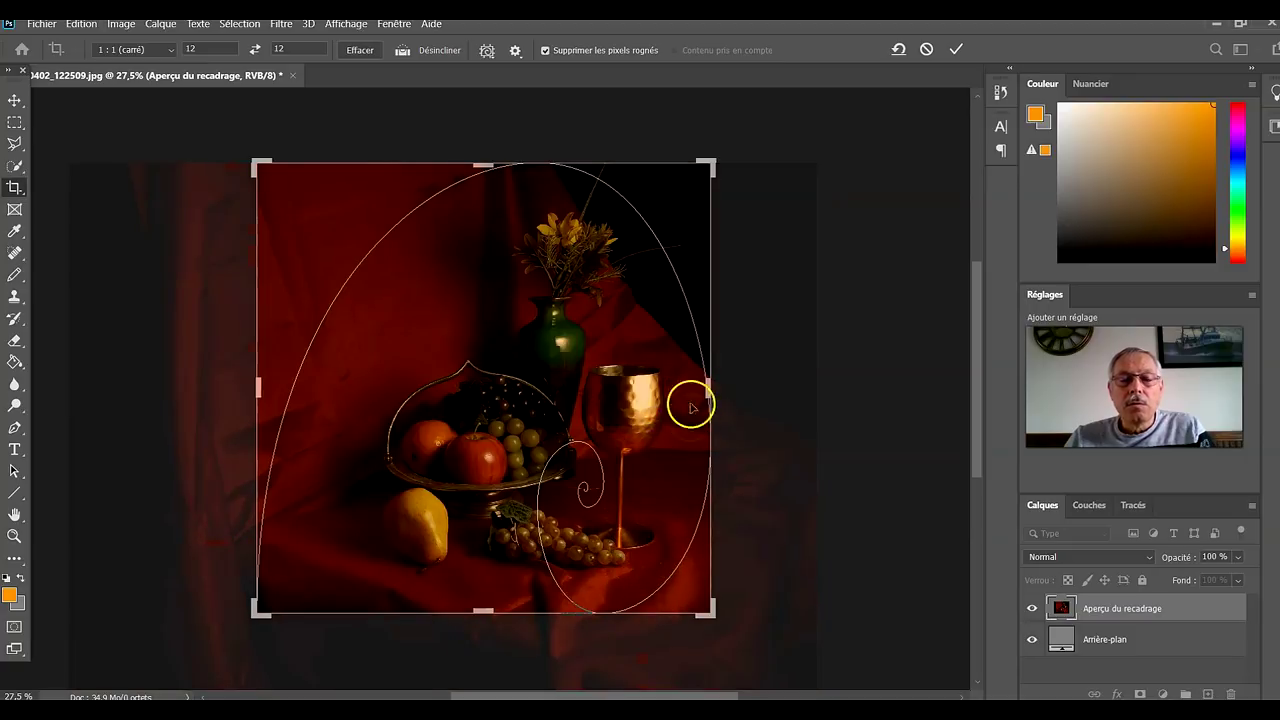
# Step: Compare the golden ratio (Nombre d'or) and rule of thirds (Règle des tiers) overlays on the crop, ending on the golden ratio
pyautogui.click(489, 52)
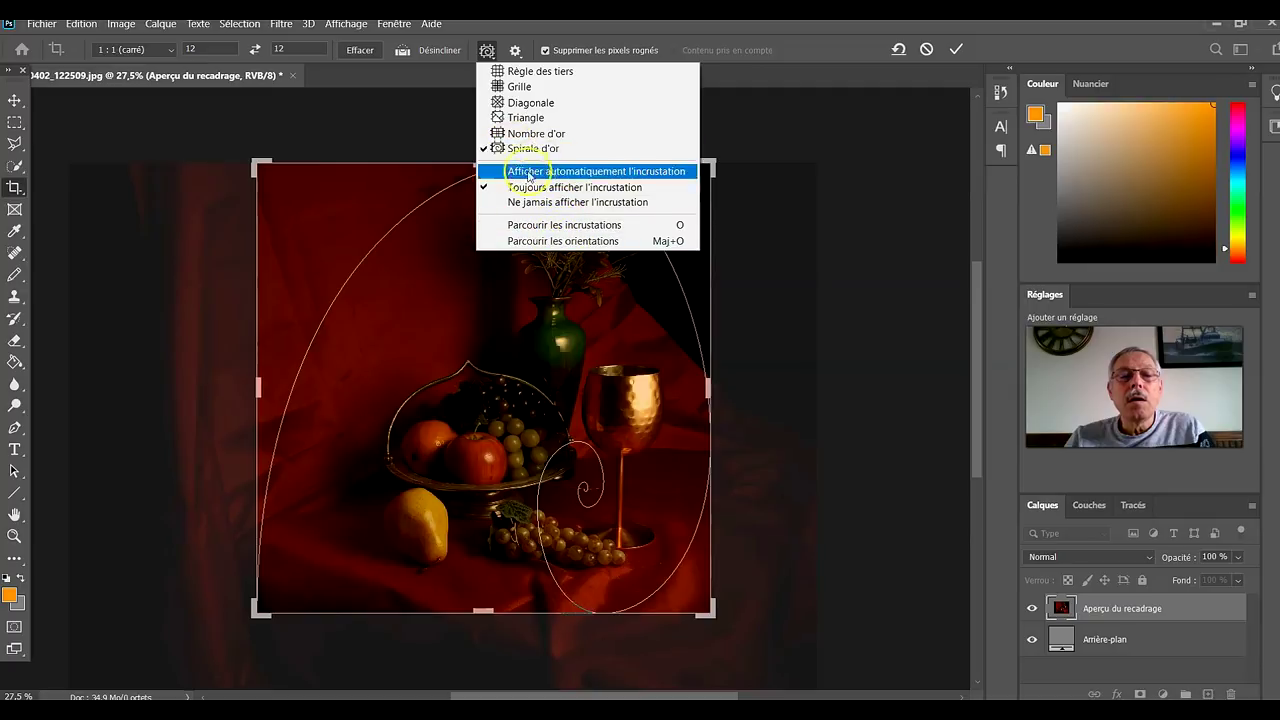
pyautogui.click(520, 132)
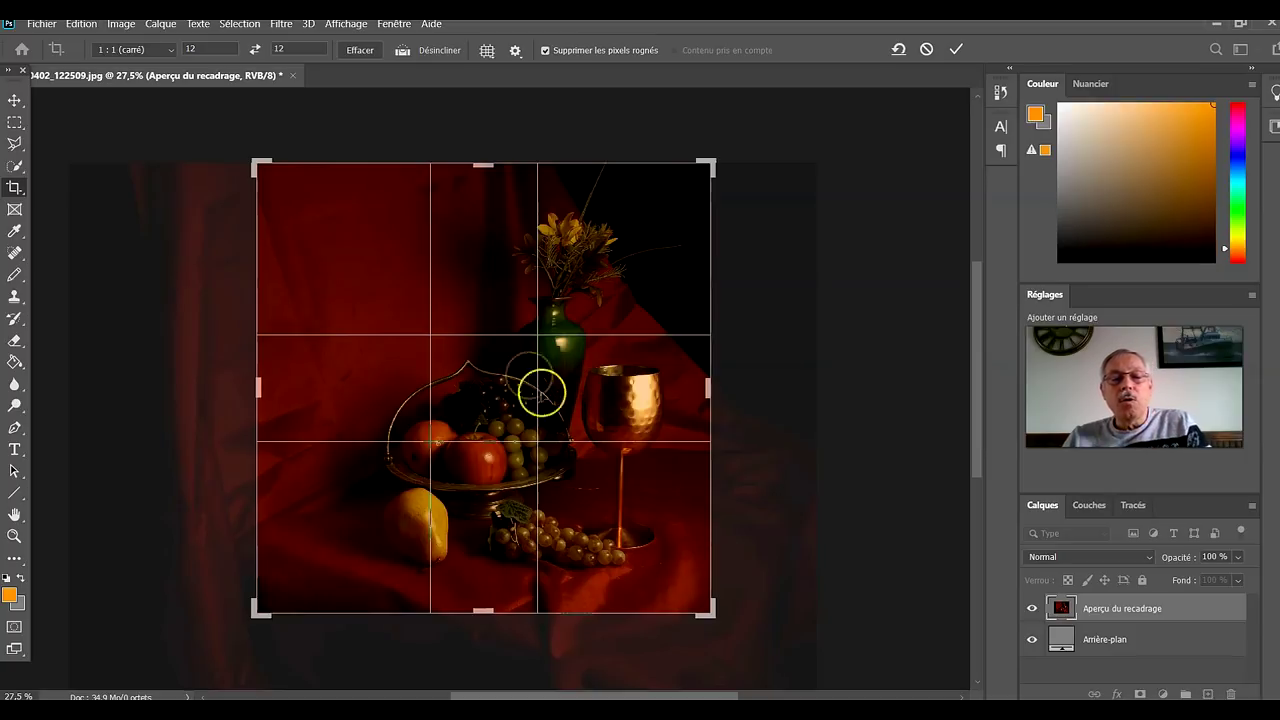
pyautogui.click(487, 50)
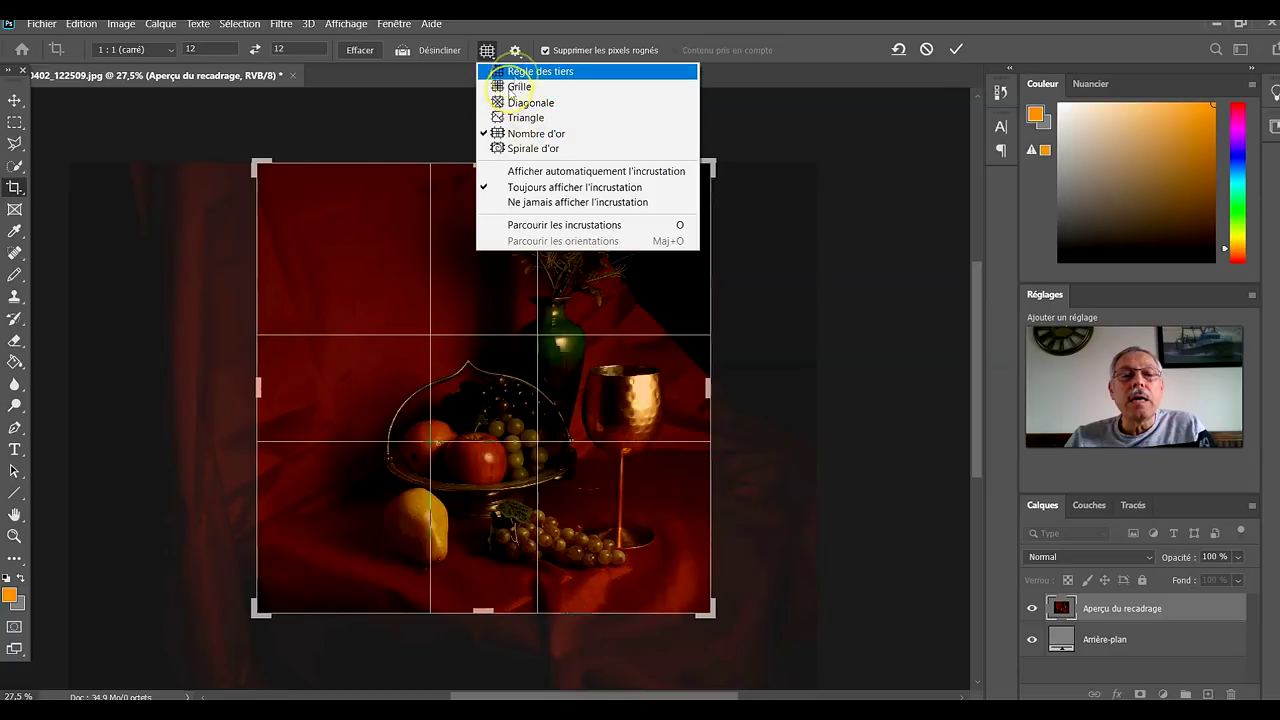
pyautogui.click(522, 70)
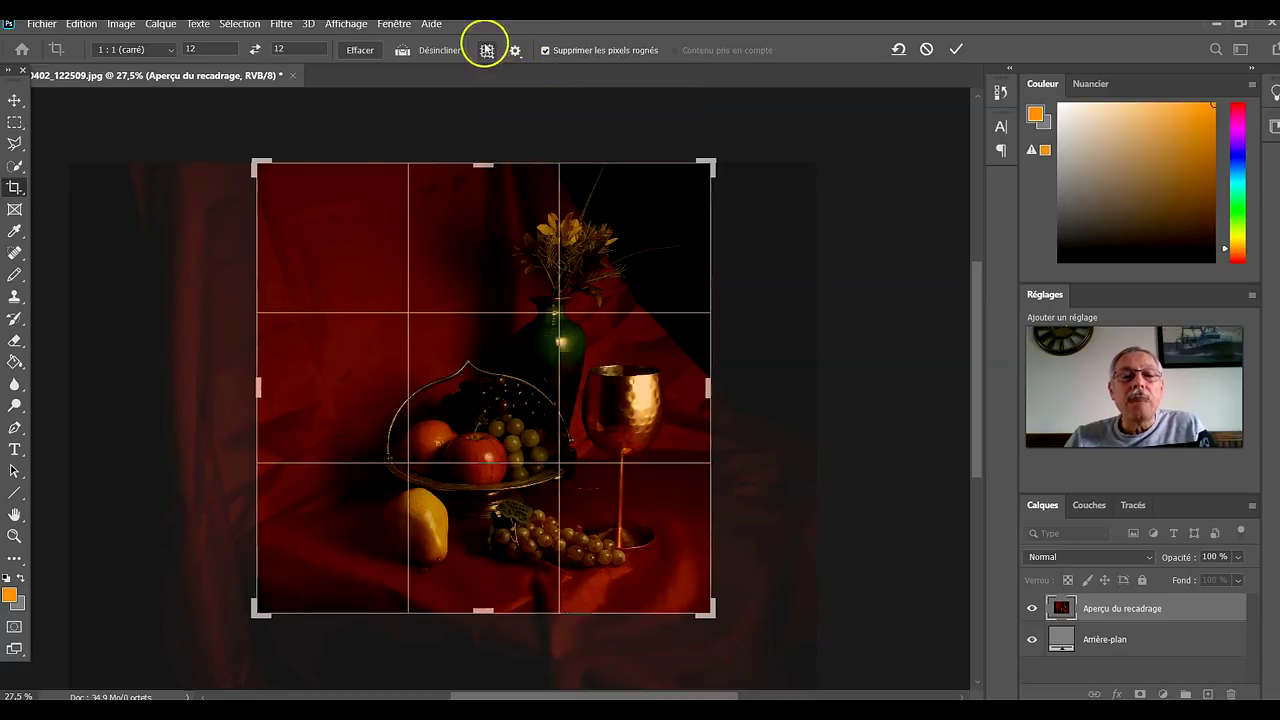
pyautogui.click(487, 50)
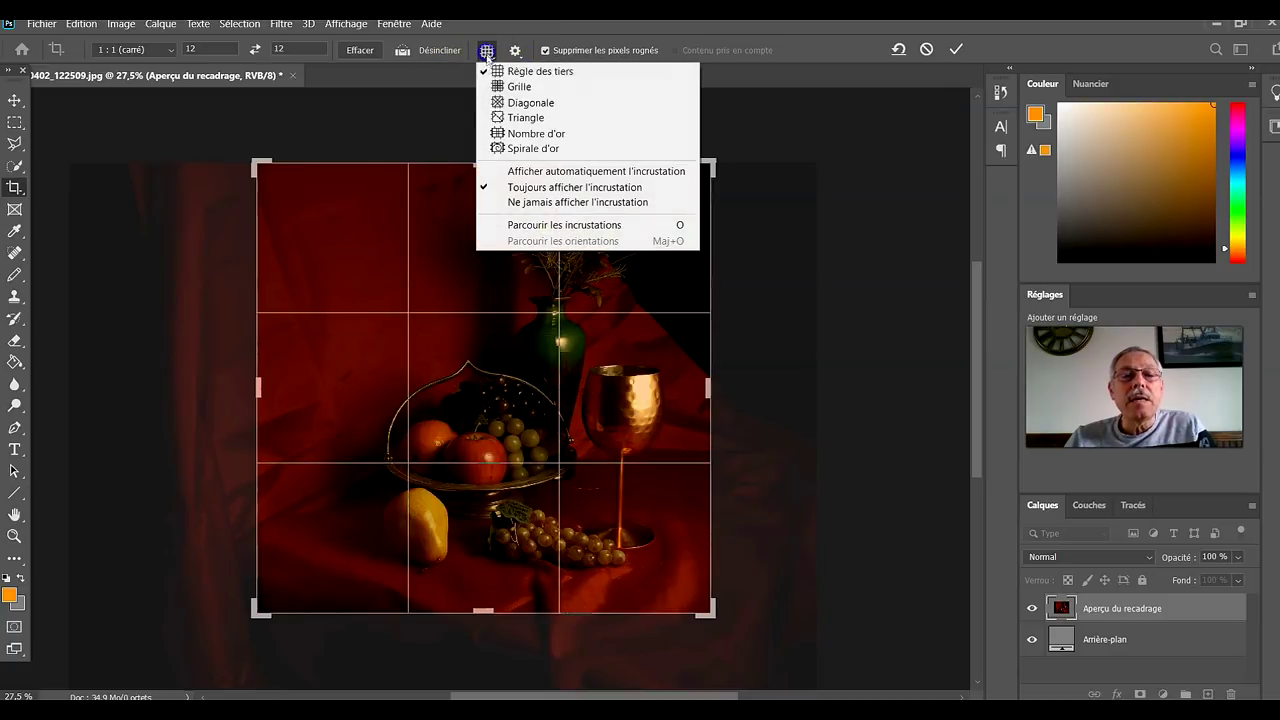
pyautogui.click(538, 134)
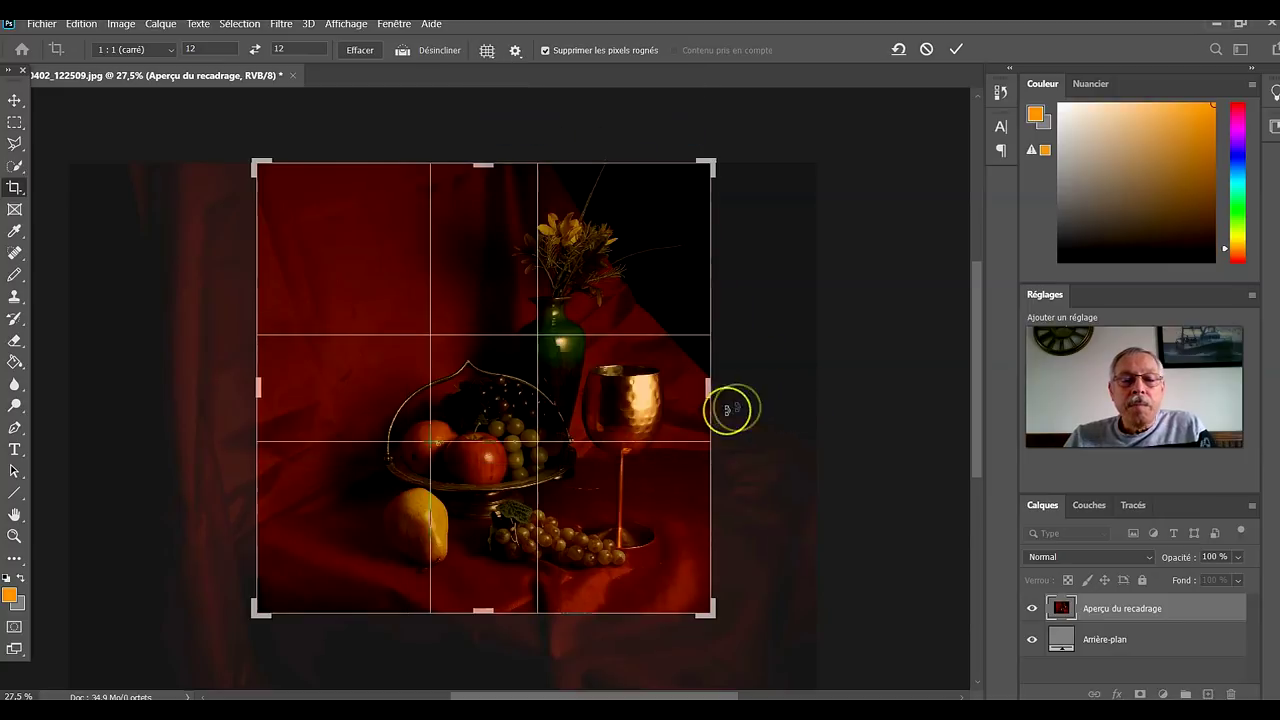
# Step: Shift the still life left within the square crop and set the overlay to the golden spiral (Spirale d'or)
pyautogui.moveTo(660, 418); pyautogui.dragTo(621, 409)
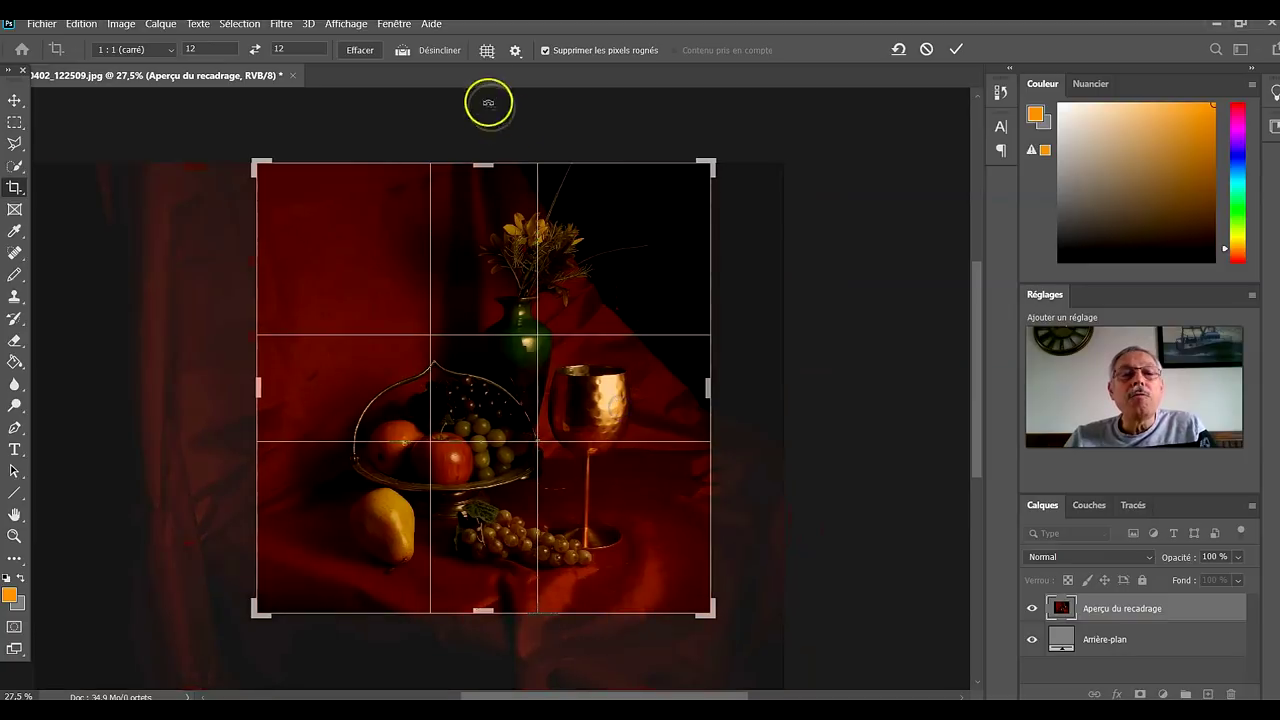
pyautogui.click(487, 50)
pyautogui.click(531, 148)
pyautogui.click(516, 51)
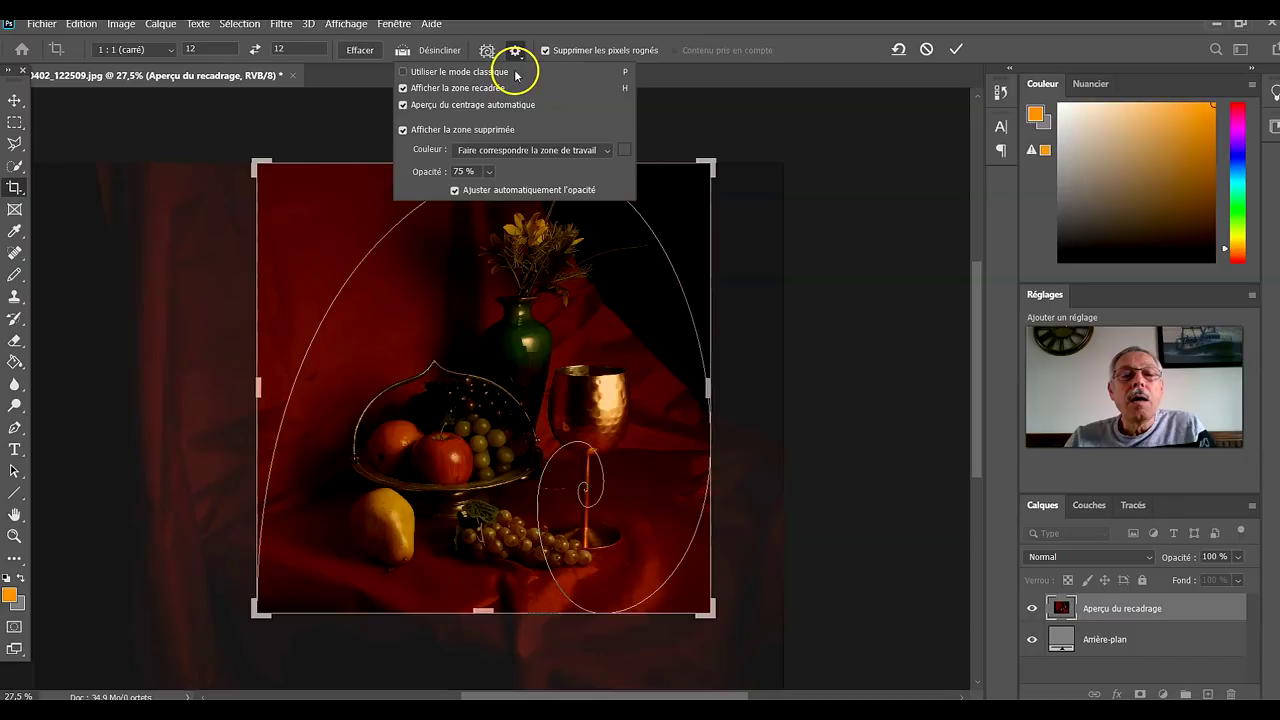
pyautogui.click(724, 126)
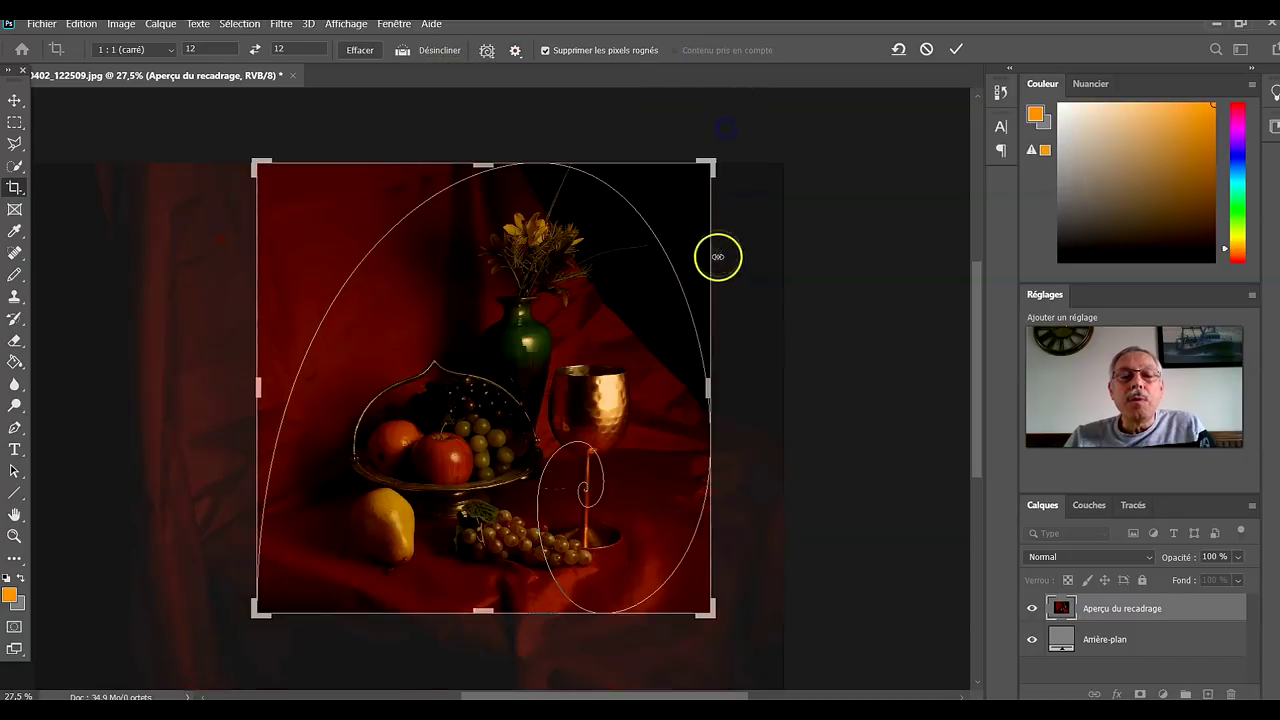
# Step: Cycle the golden spiral through its orientations over the square crop, ending with the overlay set to the golden ratio (Nombre d'or)
pyautogui.click(486, 55)
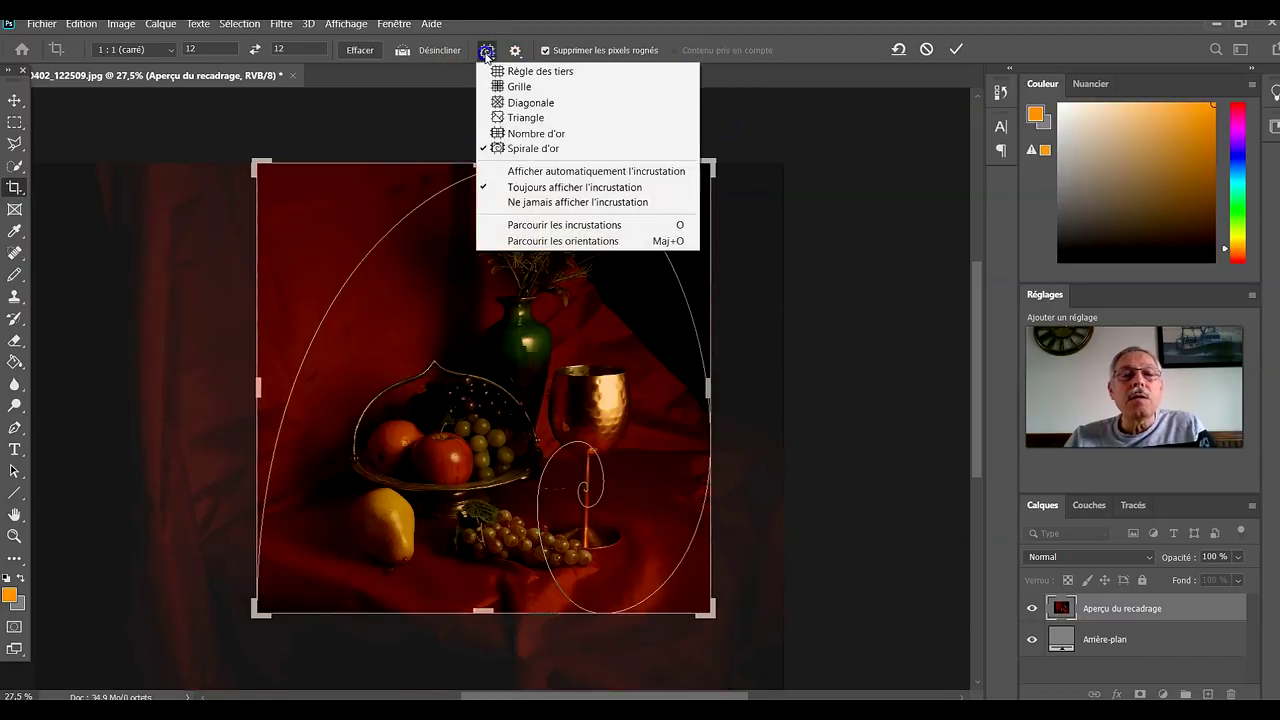
pyautogui.click(563, 241)
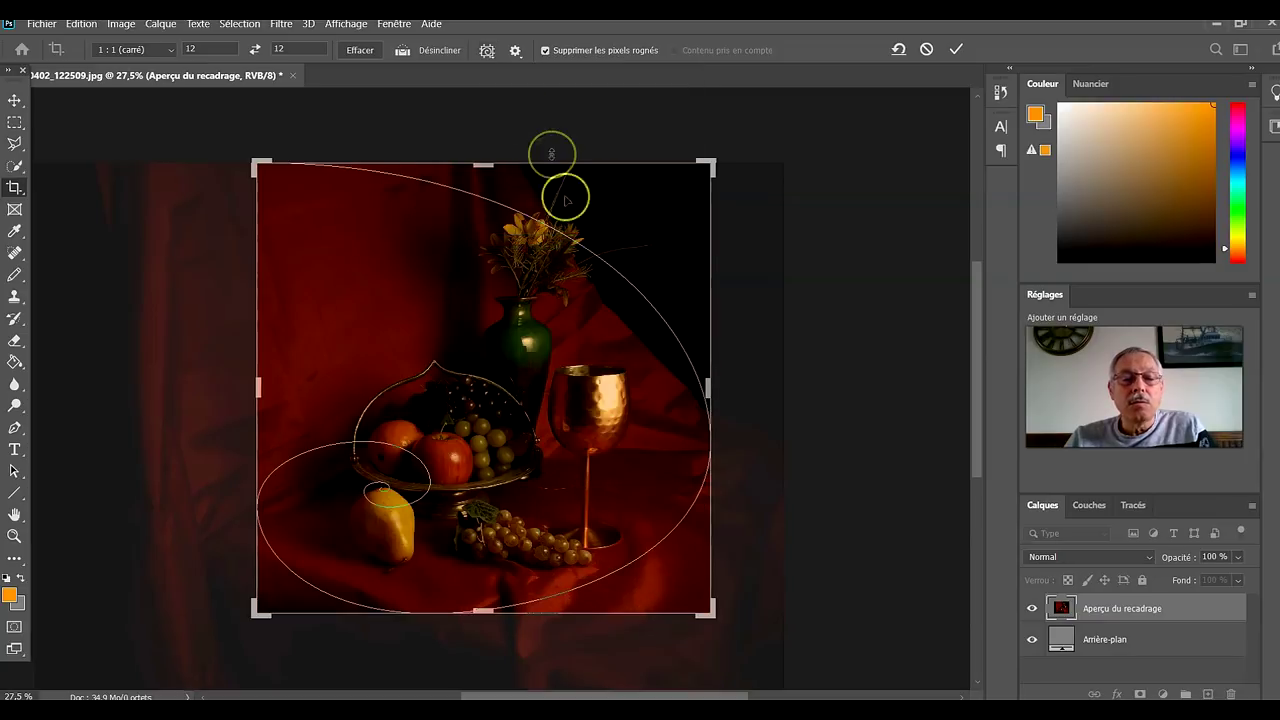
pyautogui.click(487, 50)
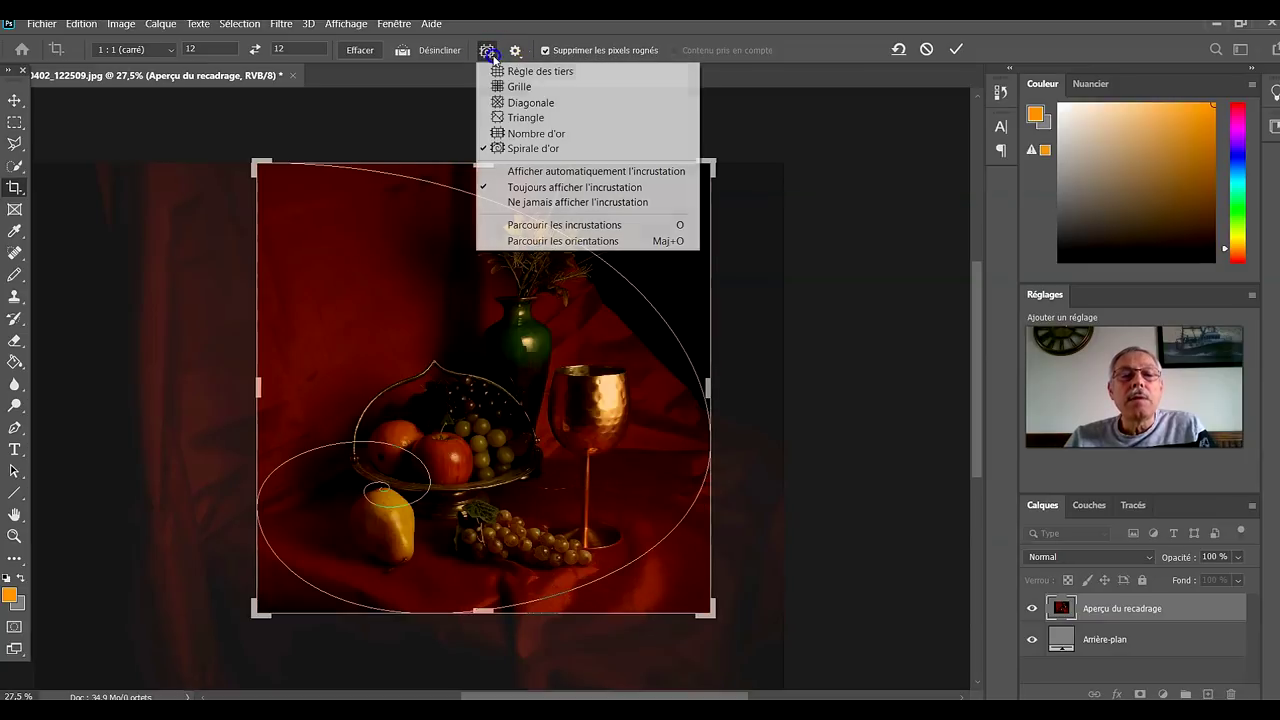
pyautogui.click(537, 249)
pyautogui.click(478, 54)
pyautogui.click(543, 242)
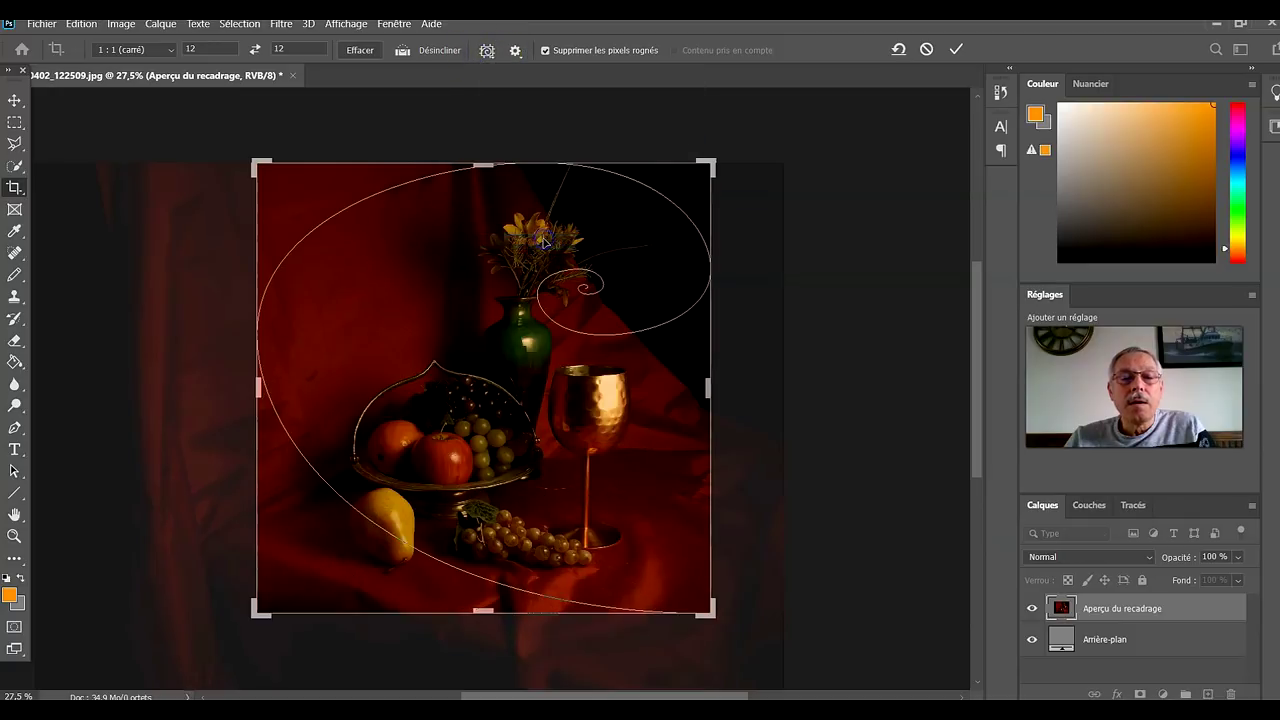
pyautogui.click(487, 50)
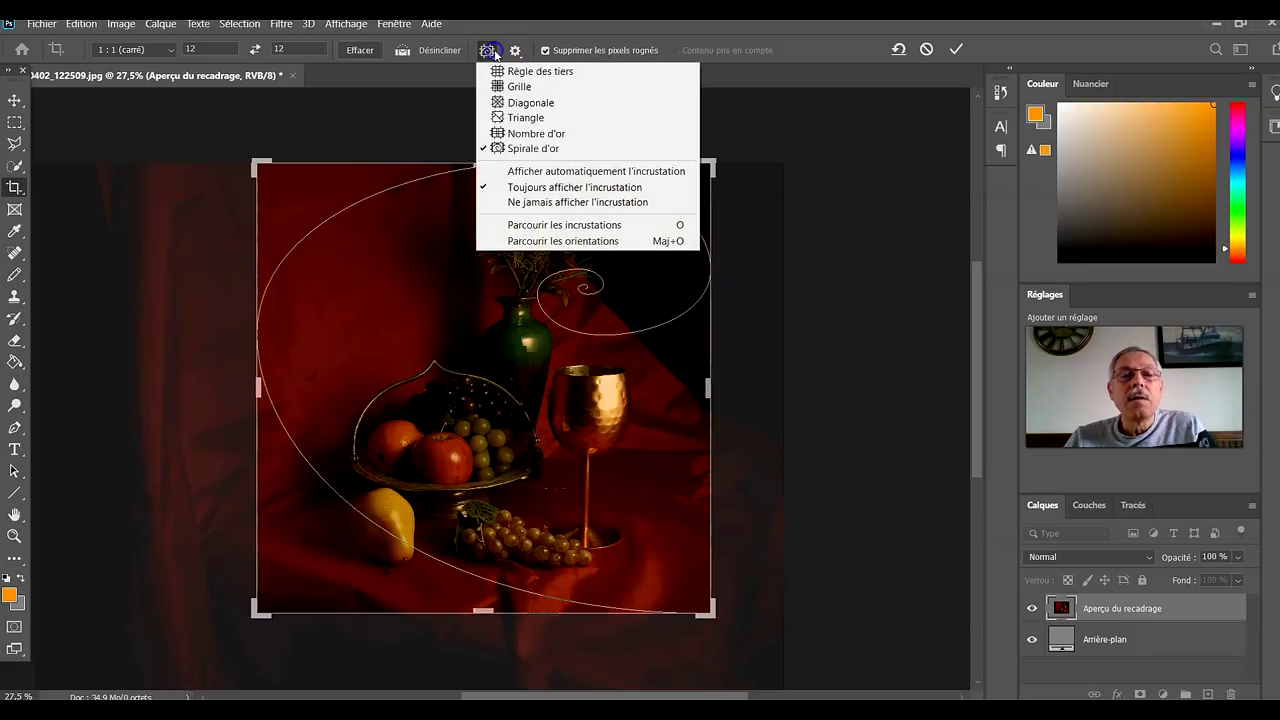
pyautogui.click(555, 245)
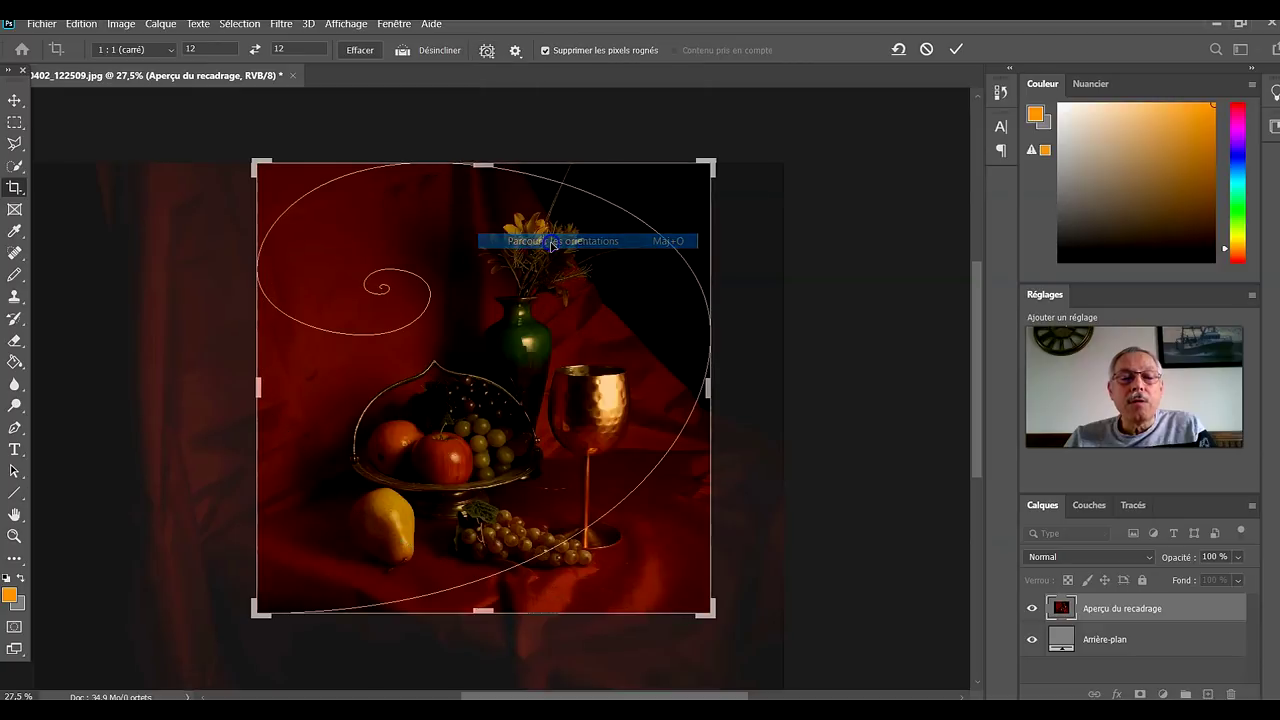
pyautogui.click(487, 50)
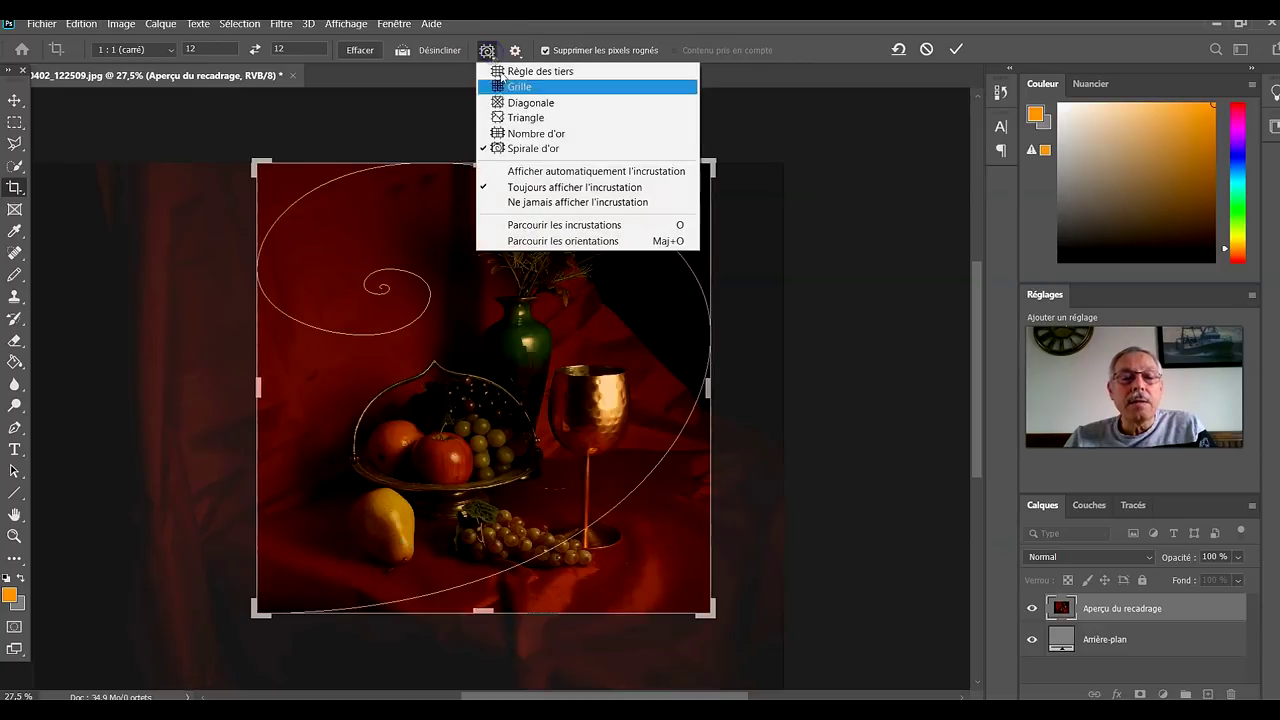
pyautogui.click(548, 242)
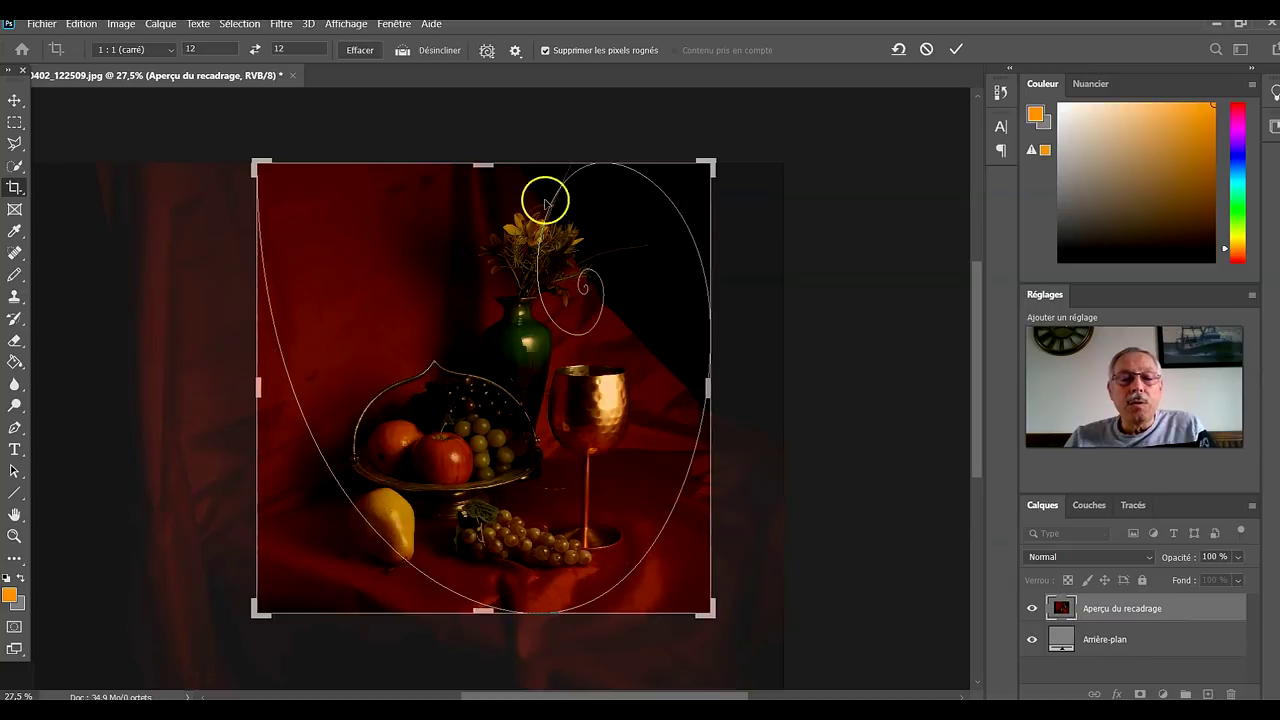
pyautogui.click(487, 51)
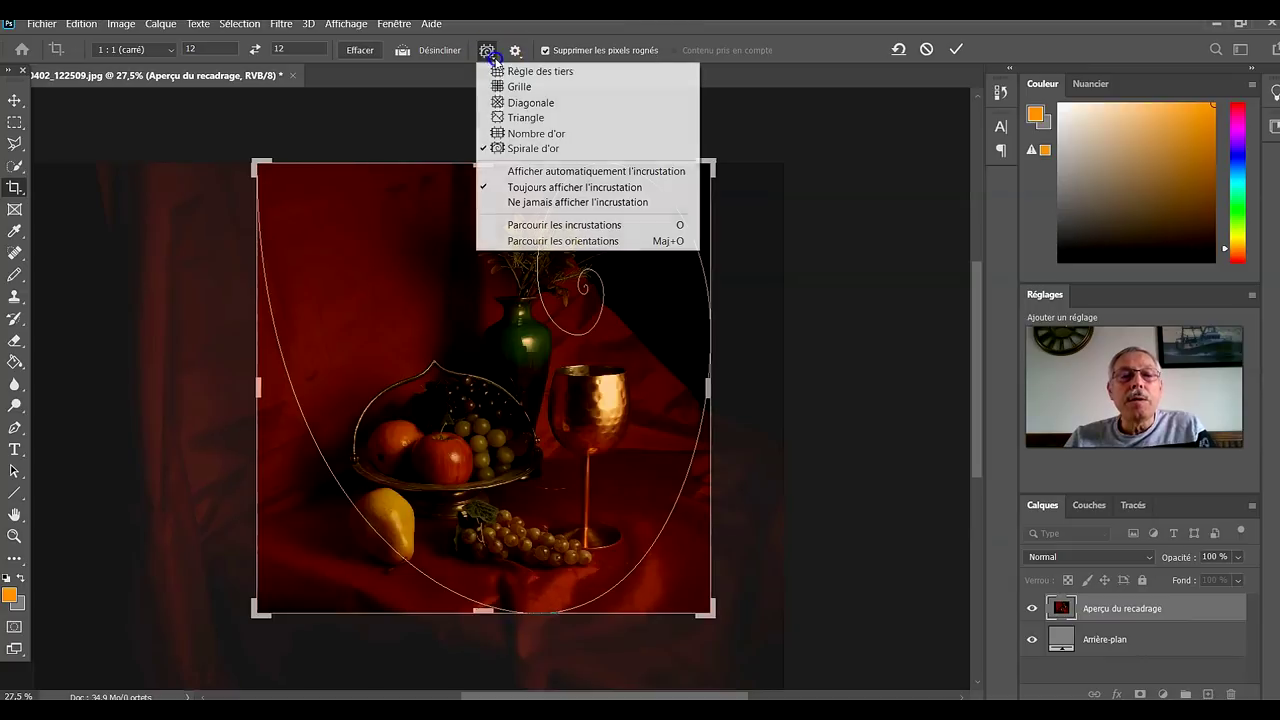
pyautogui.click(529, 243)
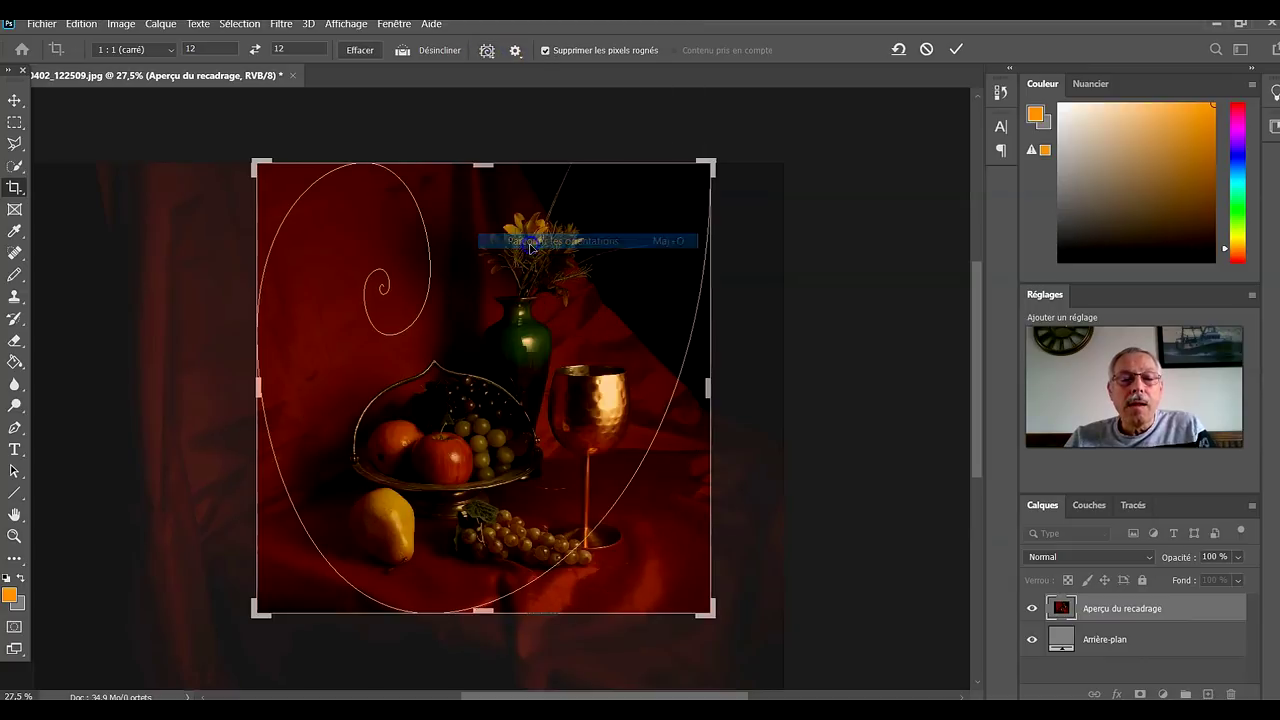
pyautogui.click(484, 51)
pyautogui.click(530, 250)
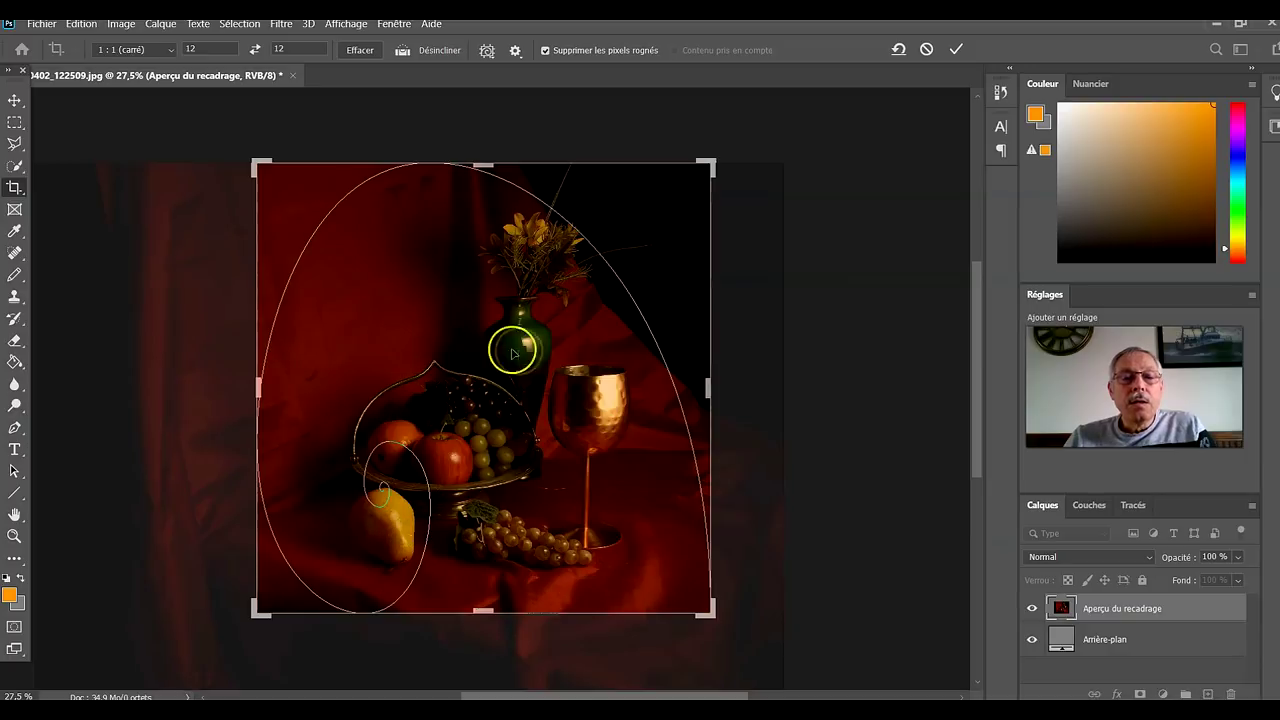
pyautogui.click(487, 51)
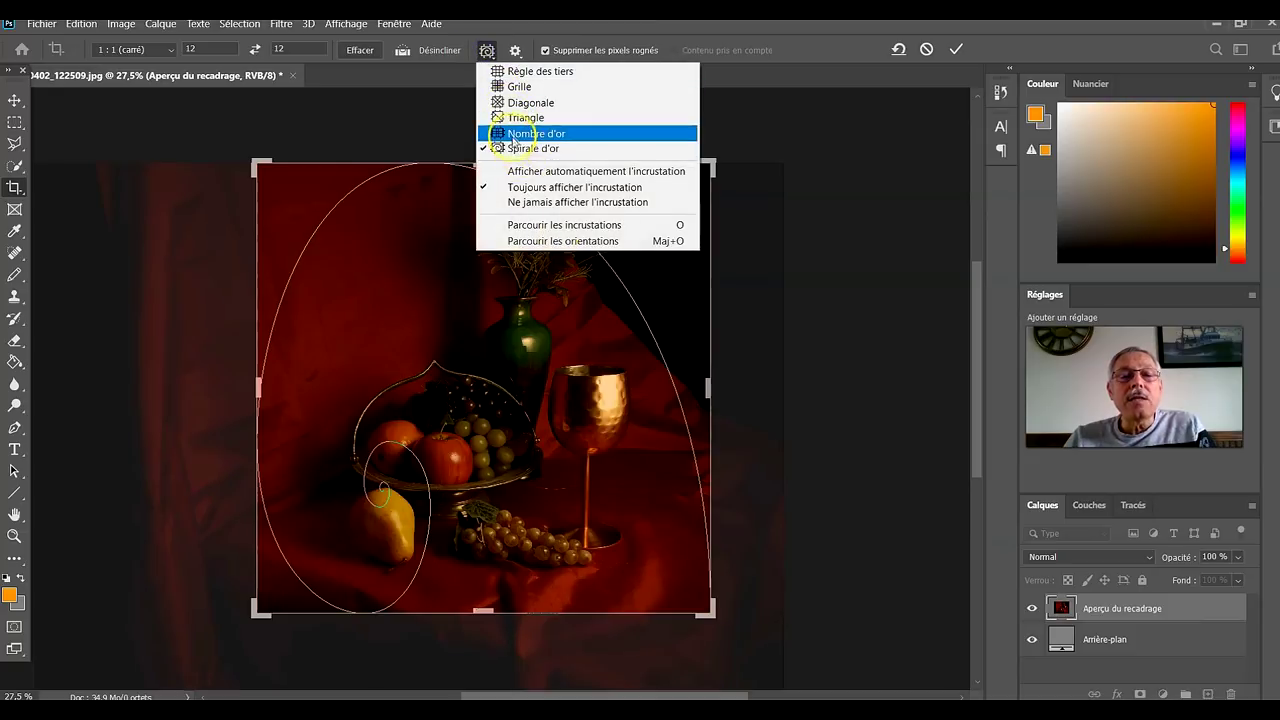
pyautogui.click(515, 133)
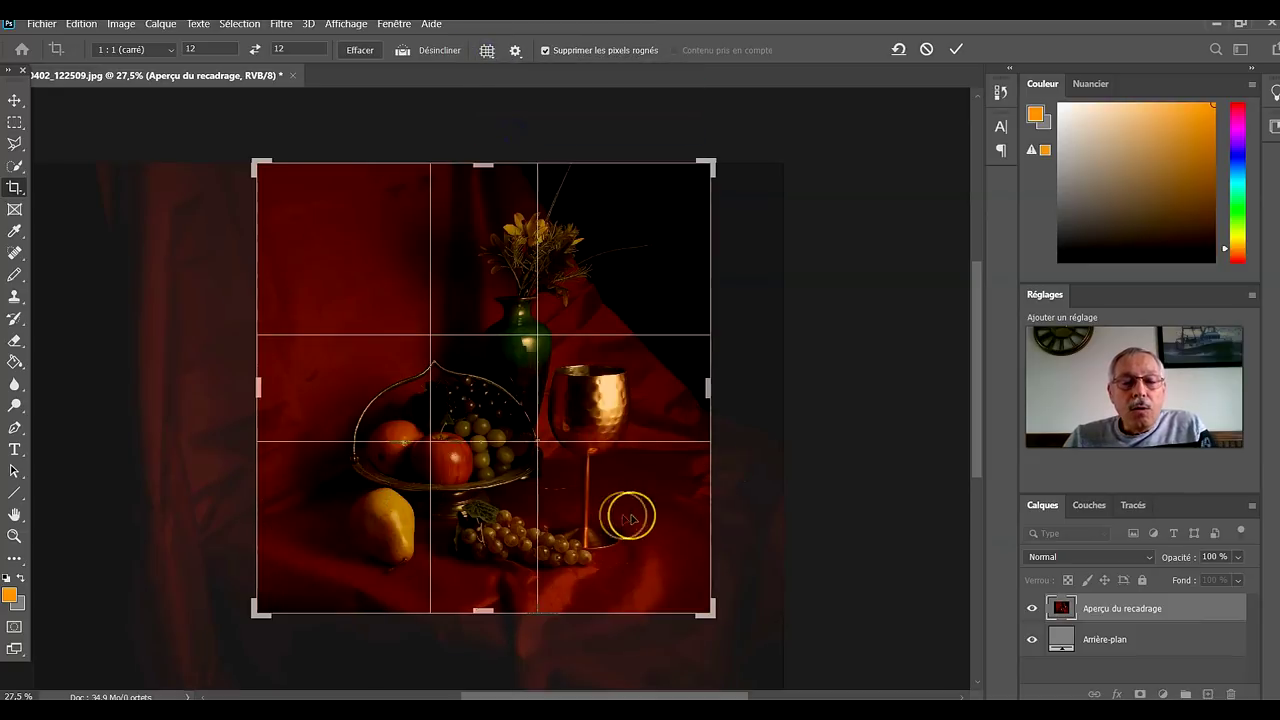
# Step: Fine-tune the still life's horizontal position within the golden ratio overlay and apply the 1:1 square crop
pyautogui.moveTo(605, 530); pyautogui.dragTo(616, 529)
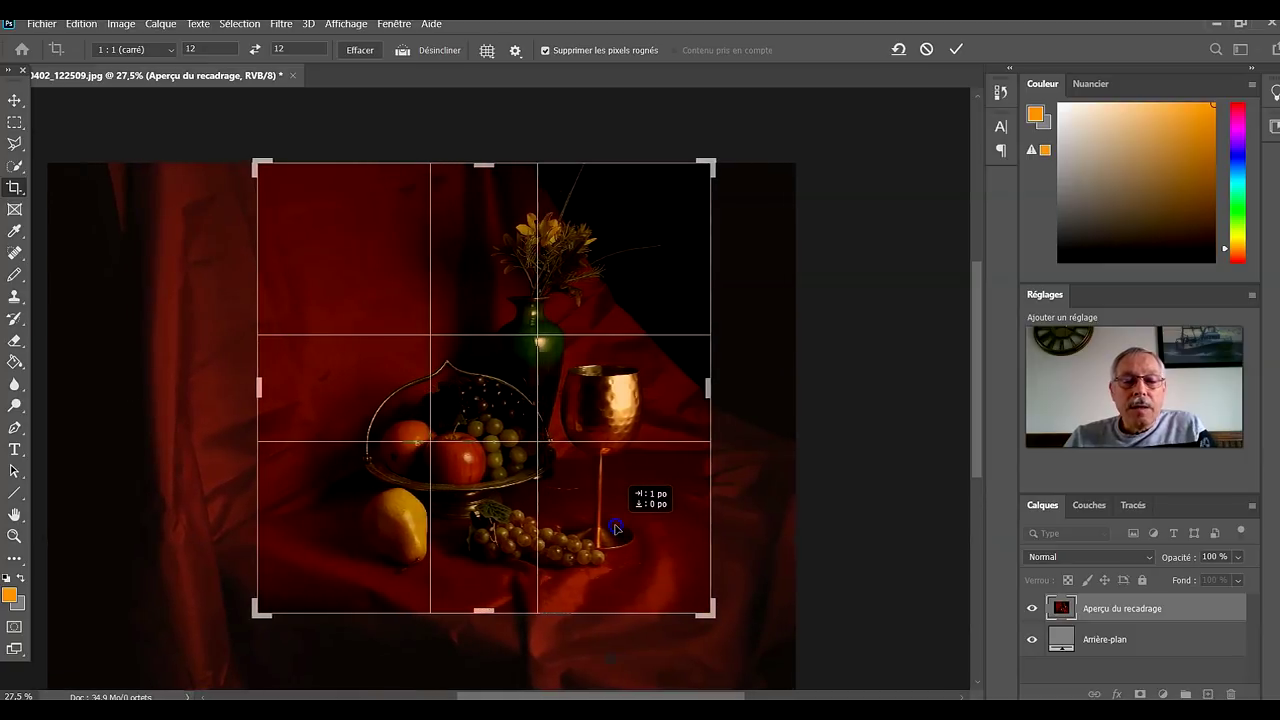
pyautogui.moveTo(616, 529); pyautogui.dragTo(617, 529)
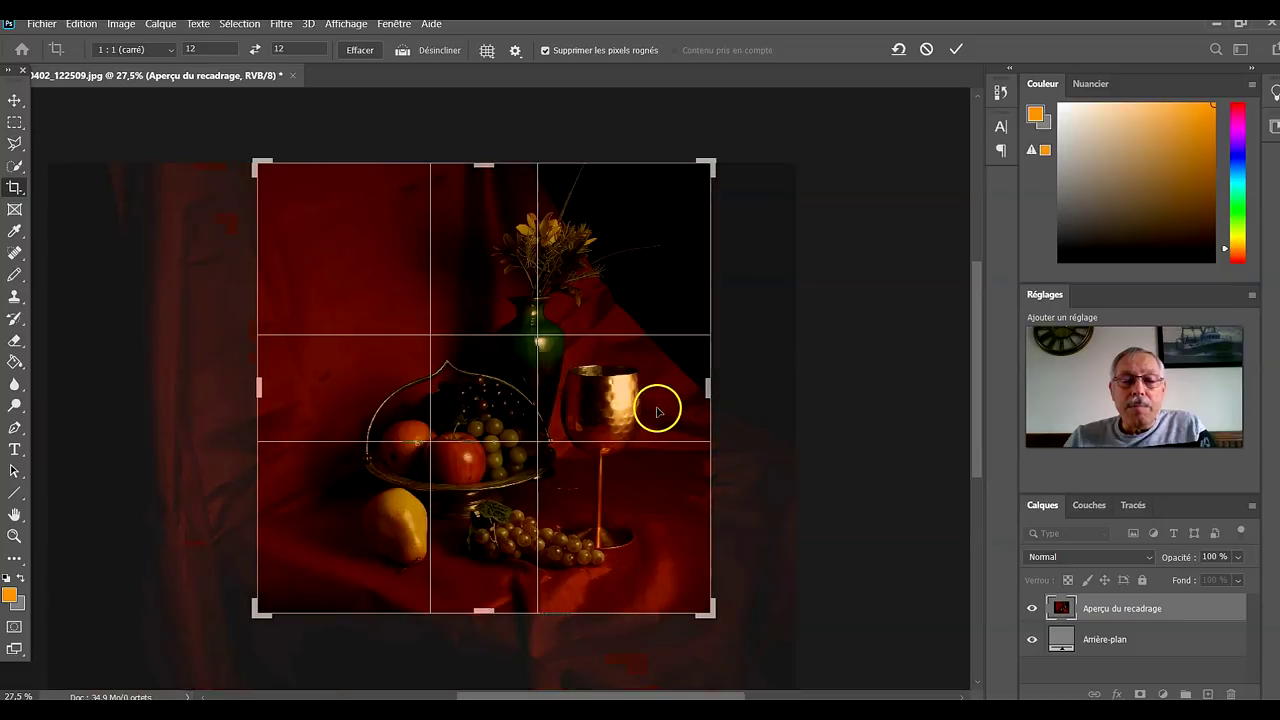
pyautogui.moveTo(546, 474); pyautogui.dragTo(586, 492)
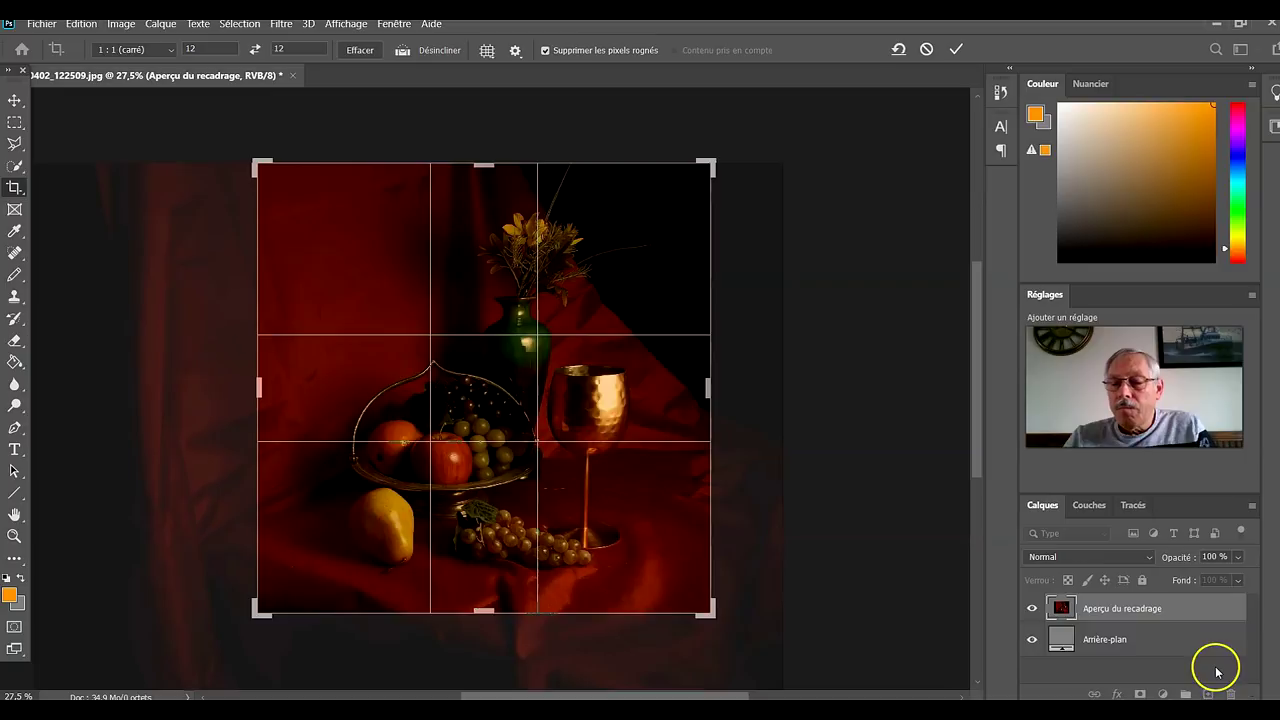
pyautogui.click(955, 57)
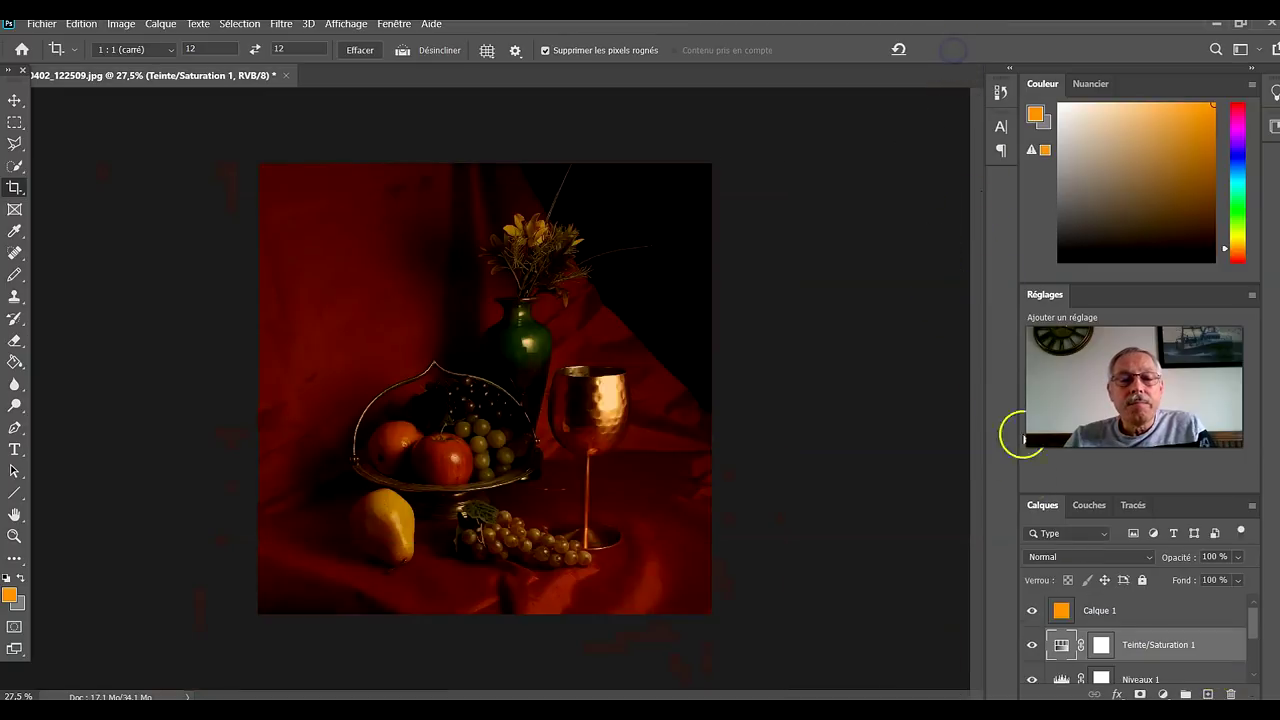
# Step: Add an empty layer and move it above the orange Calque 1 layer
pyautogui.scroll(2, 1242, 647)
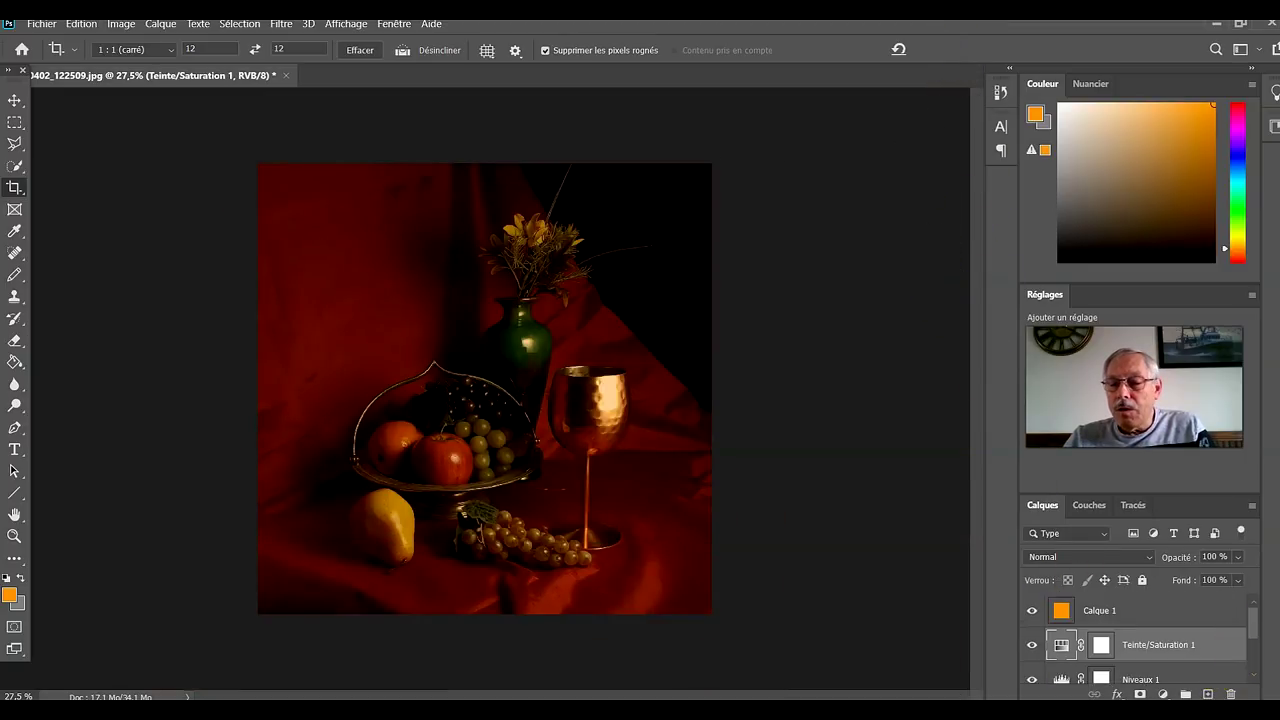
pyautogui.click(1208, 694)
pyautogui.click(1170, 641)
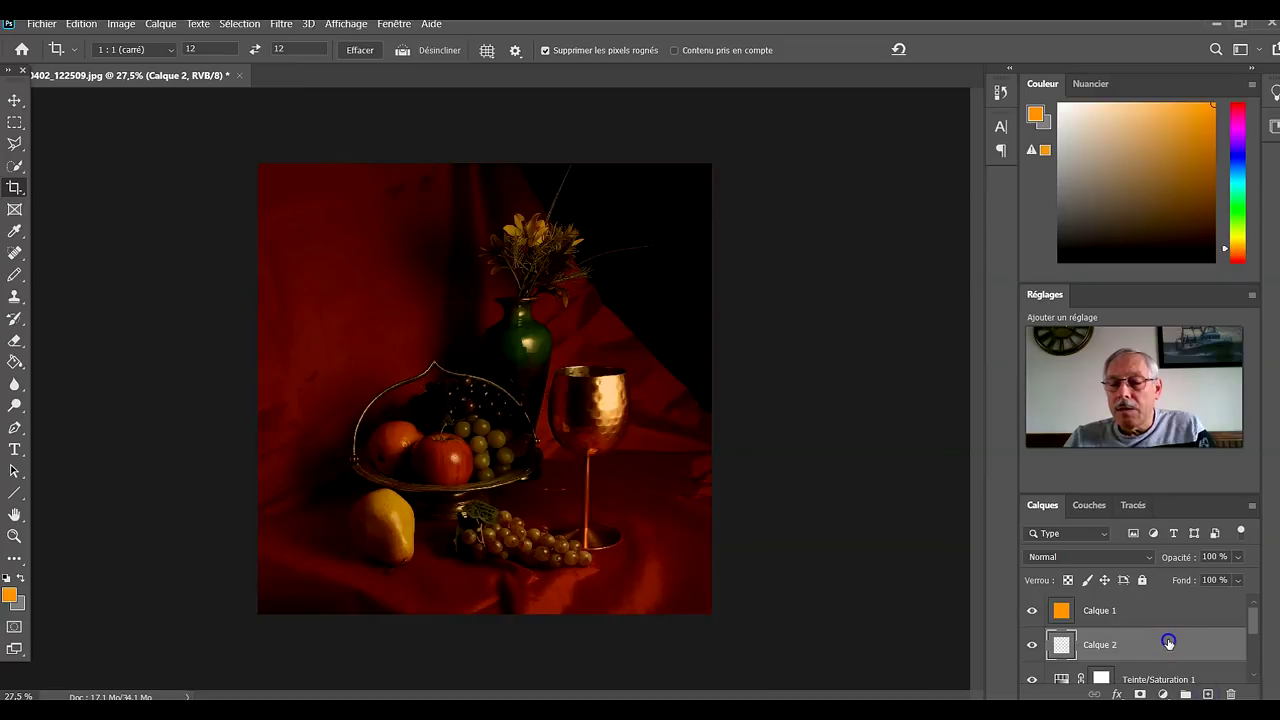
pyautogui.moveTo(1169, 638); pyautogui.dragTo(1146, 606)
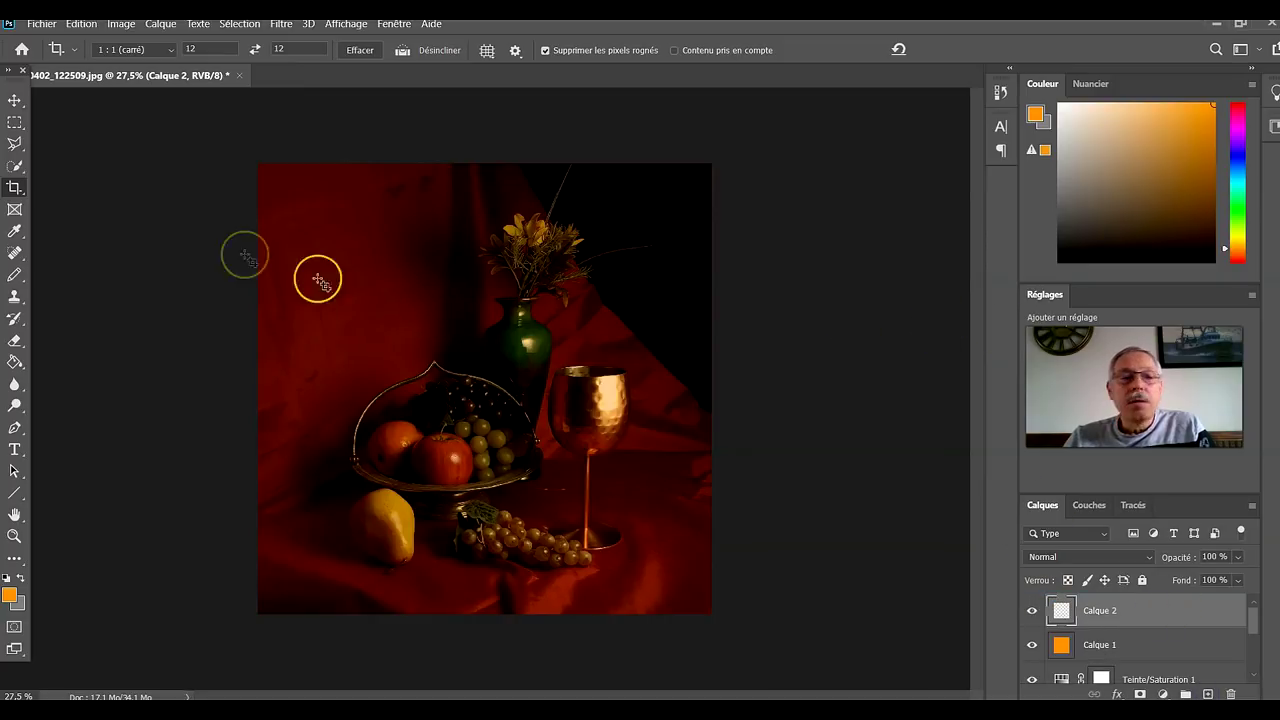
# Step: Choose the Pencil tool with white as the drawing colour, make a test stroke on the red drape and undo it
pyautogui.click(14, 275)
pyautogui.click(1157, 152)
pyautogui.click(1060, 106)
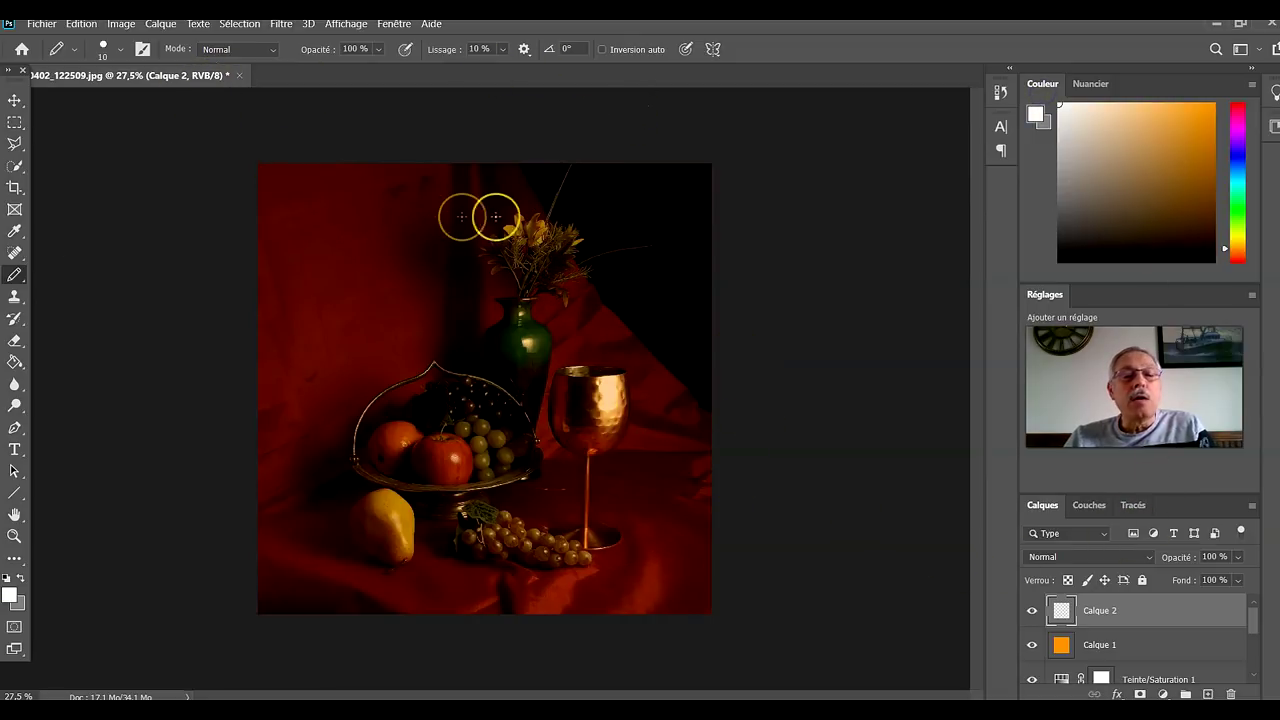
pyautogui.moveTo(370, 295)
pyautogui.mouseDown()
pyautogui.moveTo(438, 288)
pyautogui.moveTo(470, 303)
pyautogui.mouseUp()
pyautogui.hotkey('ctrl', 'z')
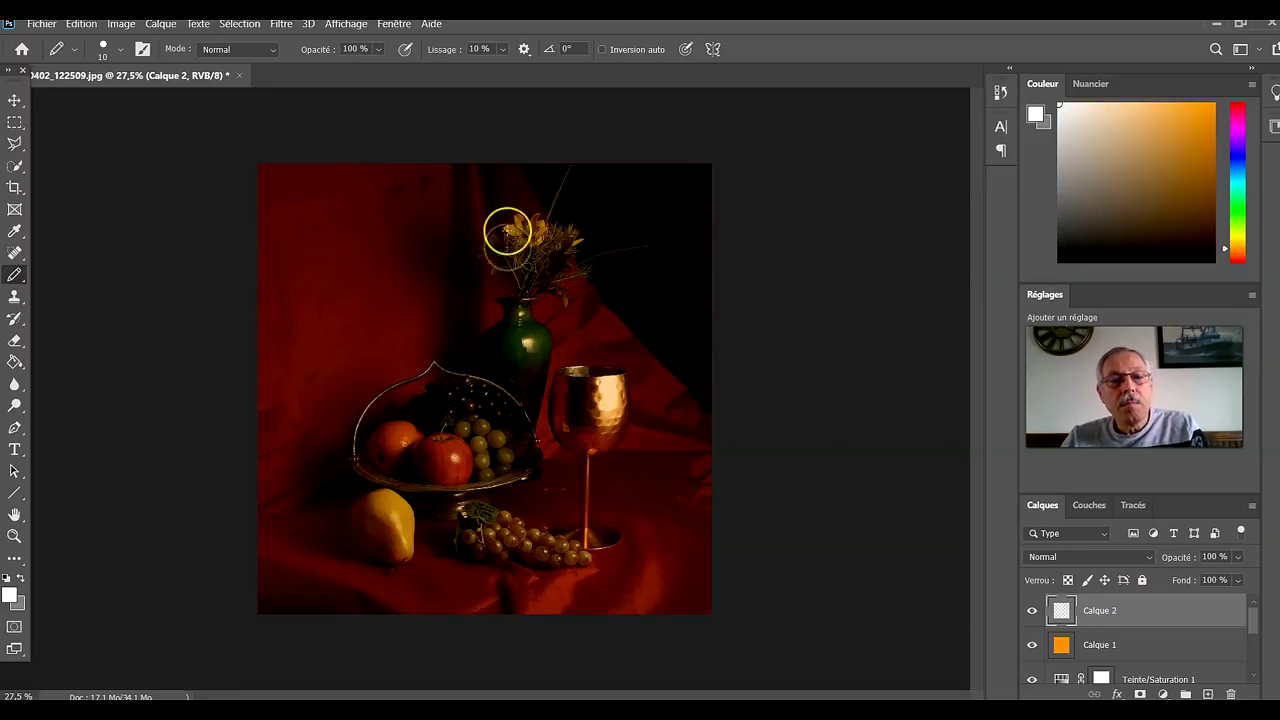
# Step: Sketch a triangle around the whole still life with lines running down from its apex, and erase everything on the layer
pyautogui.moveTo(520, 210)
pyautogui.mouseDown()
pyautogui.moveTo(494, 226)
pyautogui.moveTo(406, 343)
pyautogui.moveTo(301, 534)
pyautogui.moveTo(359, 557)
pyautogui.moveTo(654, 566)
pyautogui.mouseUp()
pyautogui.moveTo(513, 208)
pyautogui.mouseDown()
pyautogui.moveTo(579, 262)
pyautogui.moveTo(633, 400)
pyautogui.moveTo(673, 563)
pyautogui.moveTo(636, 568)
pyautogui.mouseUp()
pyautogui.moveTo(526, 214); pyautogui.dragTo(546, 356)
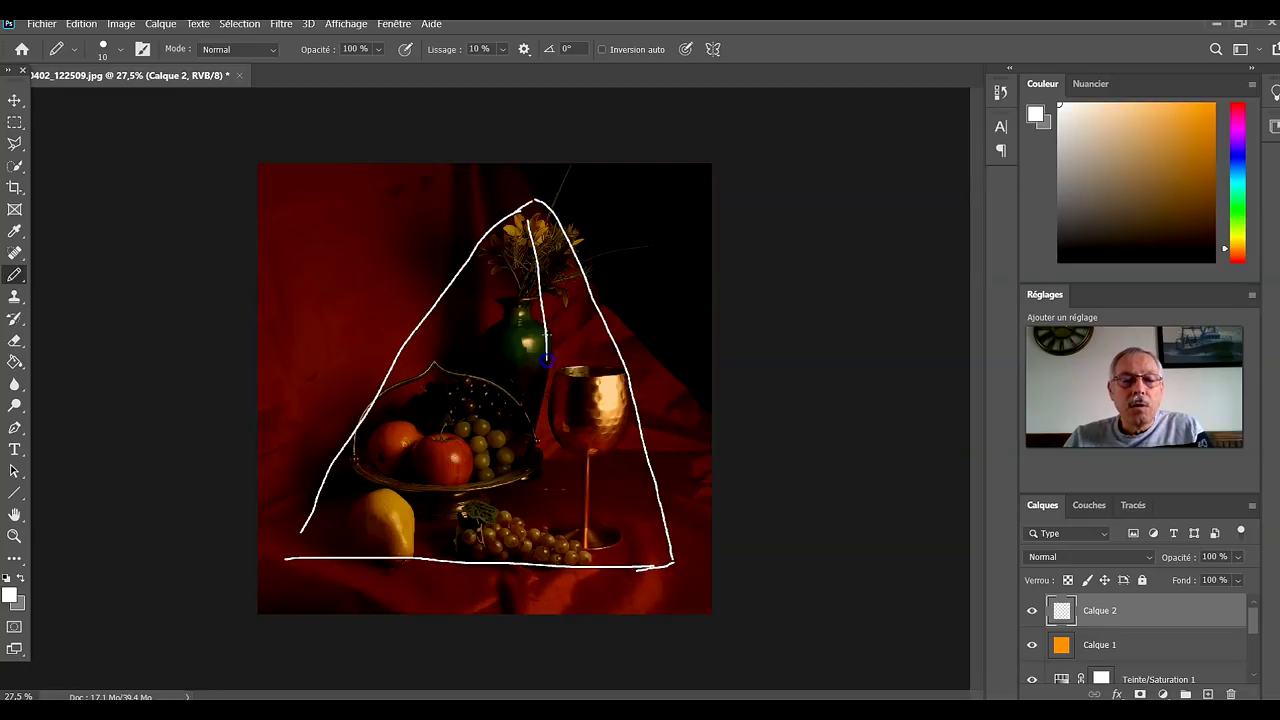
pyautogui.moveTo(531, 223); pyautogui.dragTo(521, 556)
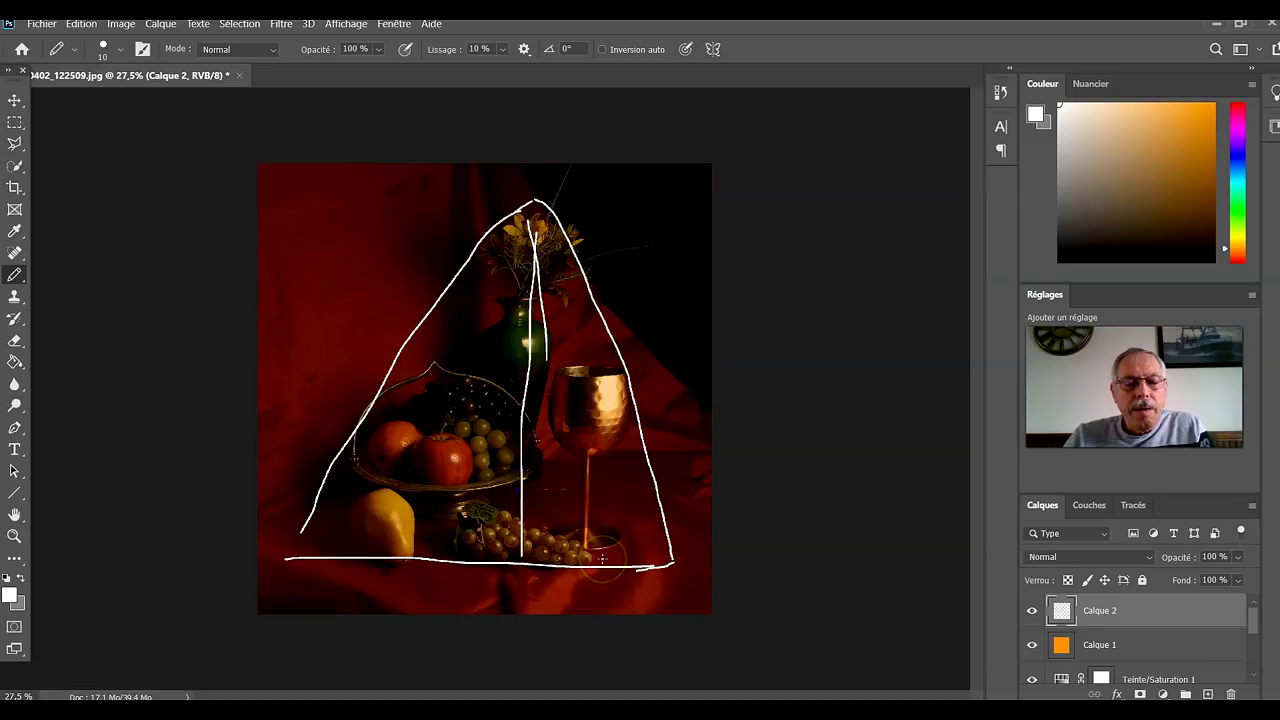
pyautogui.hotkey('ctrl', 'a')
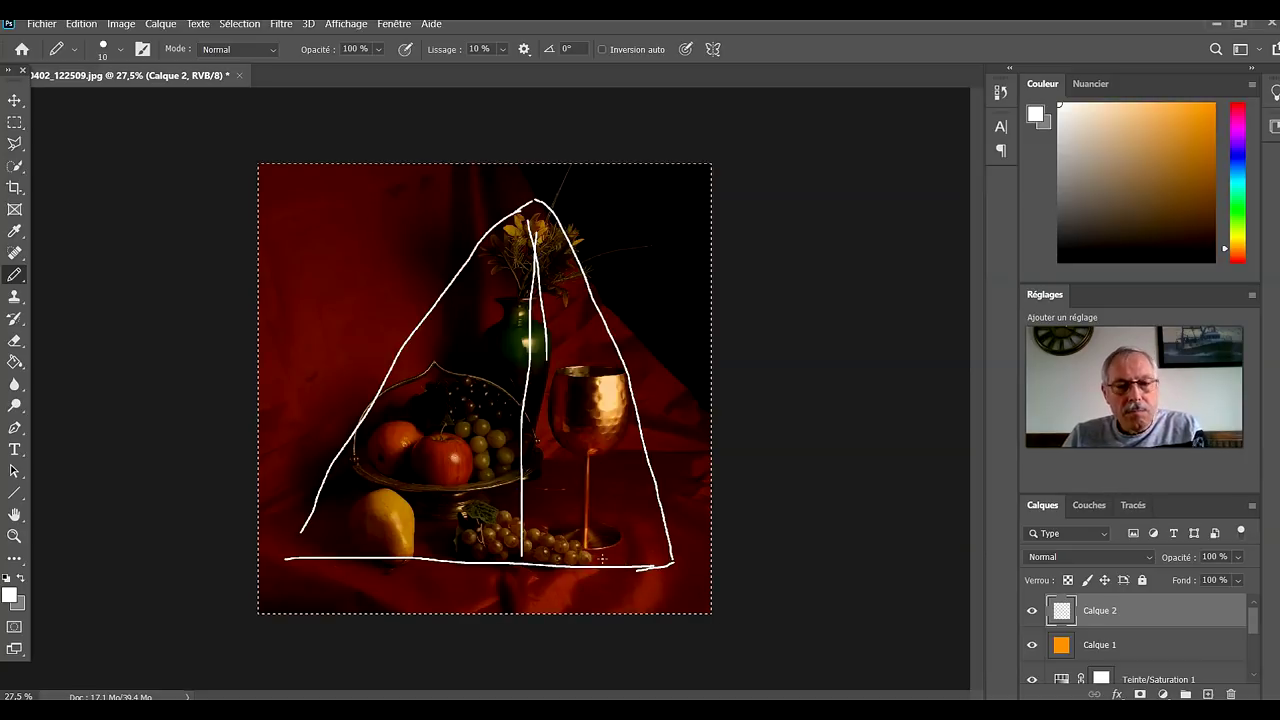
pyautogui.press('Delete')
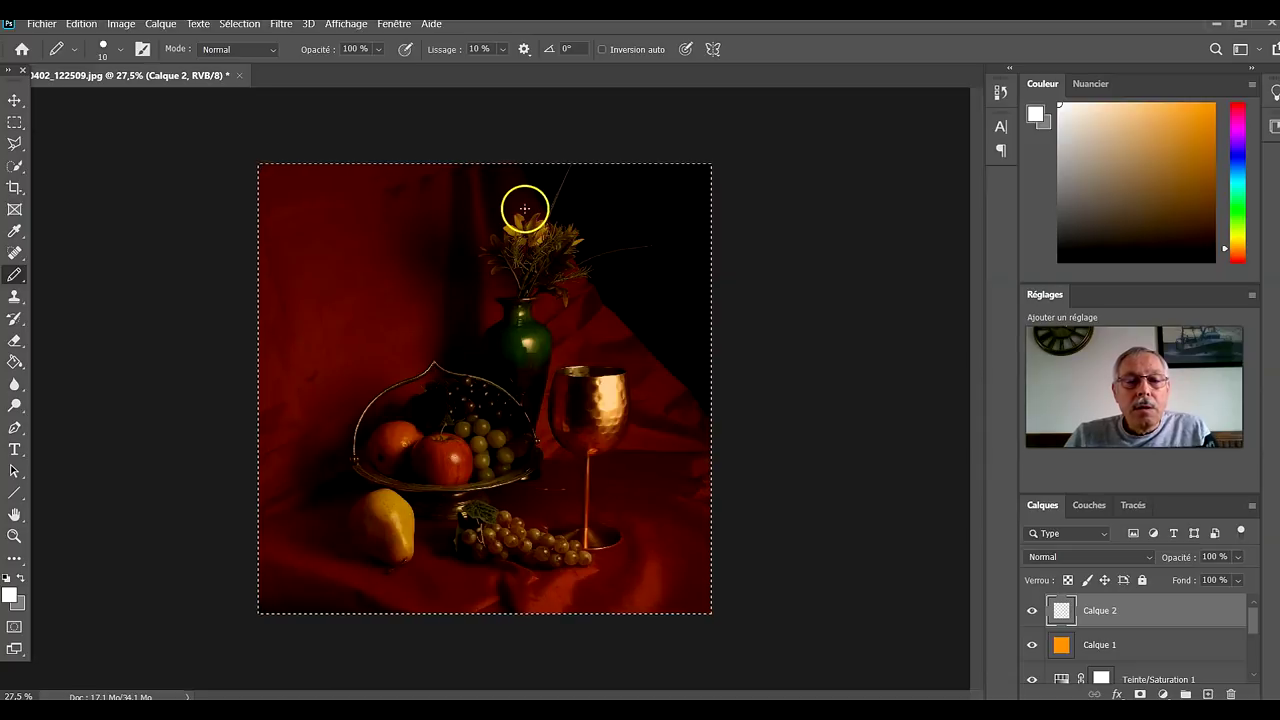
# Step: Sketch a spiral around the fruit and goblet, a circle around the goblet's cup and a vertical stroke over it, removing each sketch
pyautogui.click(582, 551)
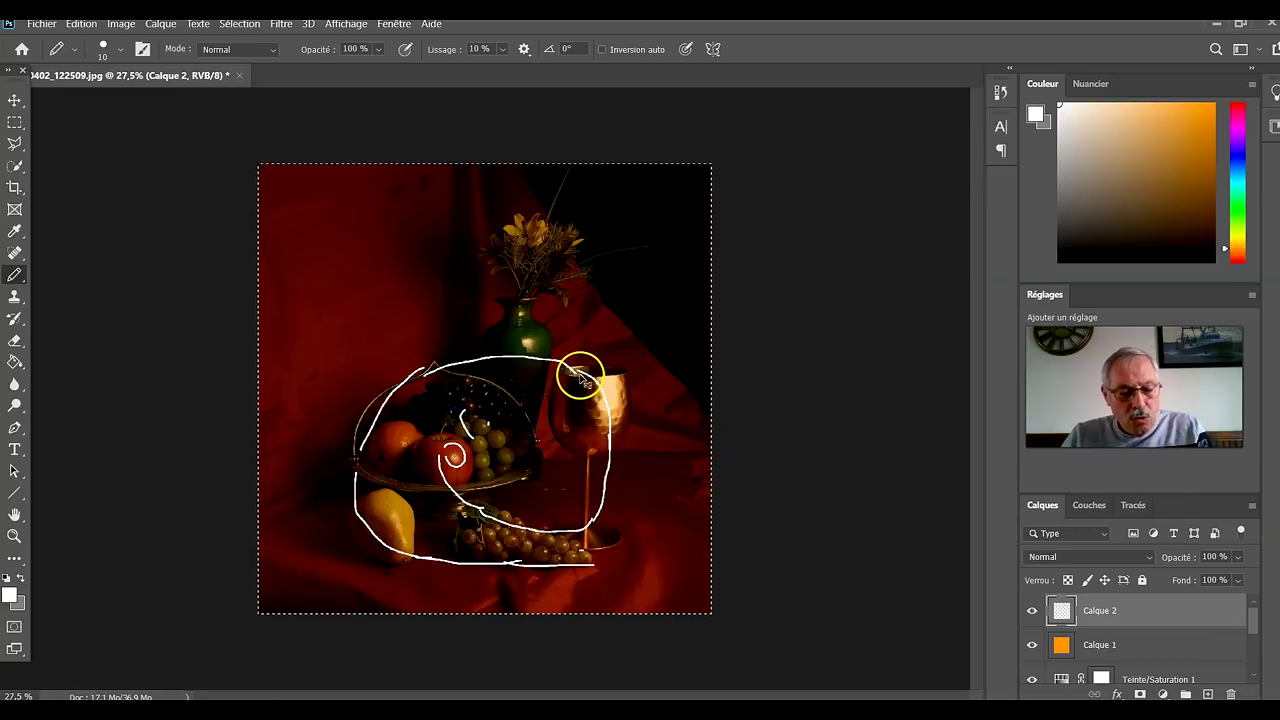
pyautogui.press('Delete')
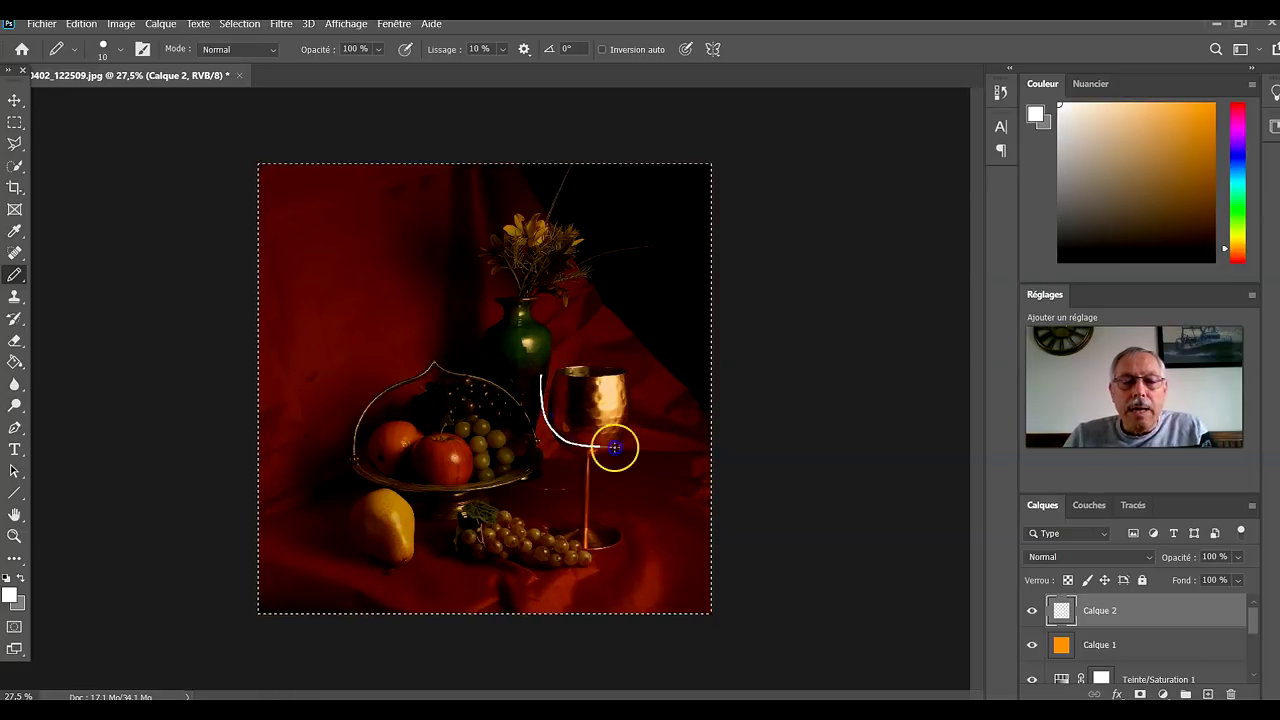
pyautogui.moveTo(605, 350); pyautogui.dragTo(548, 395)
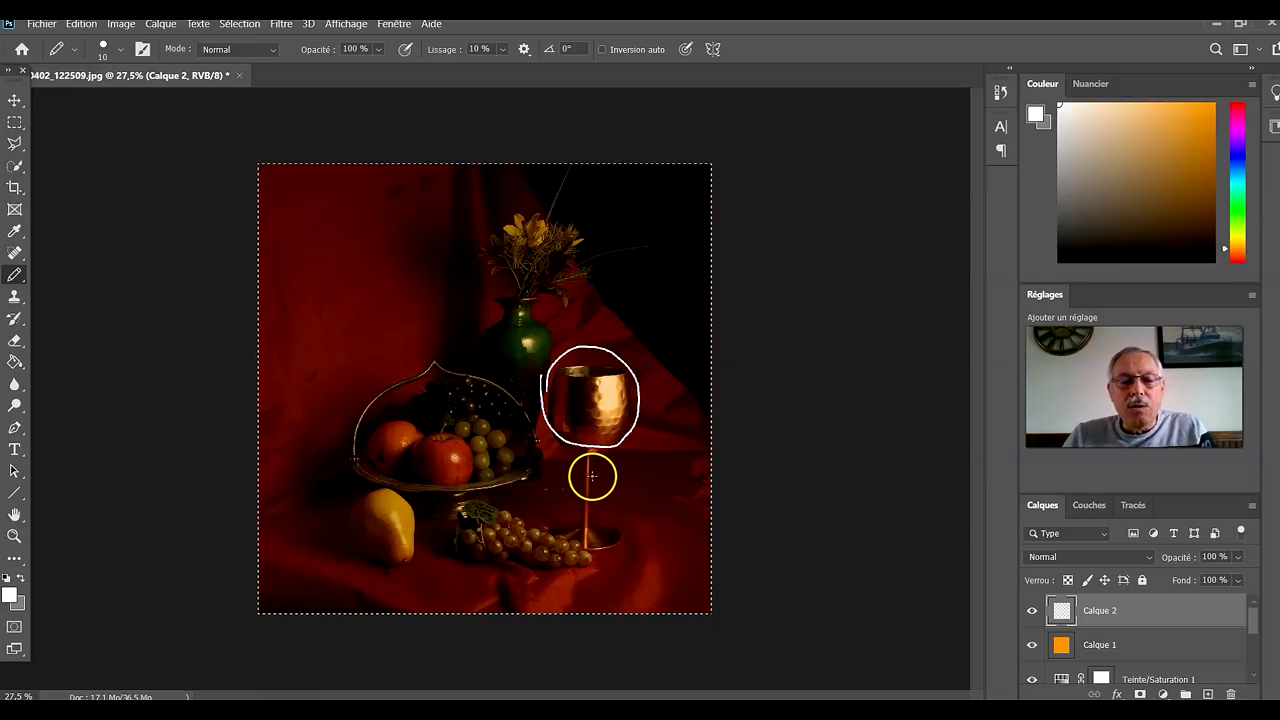
pyautogui.press('Delete')
pyautogui.moveTo(608, 394); pyautogui.dragTo(611, 452)
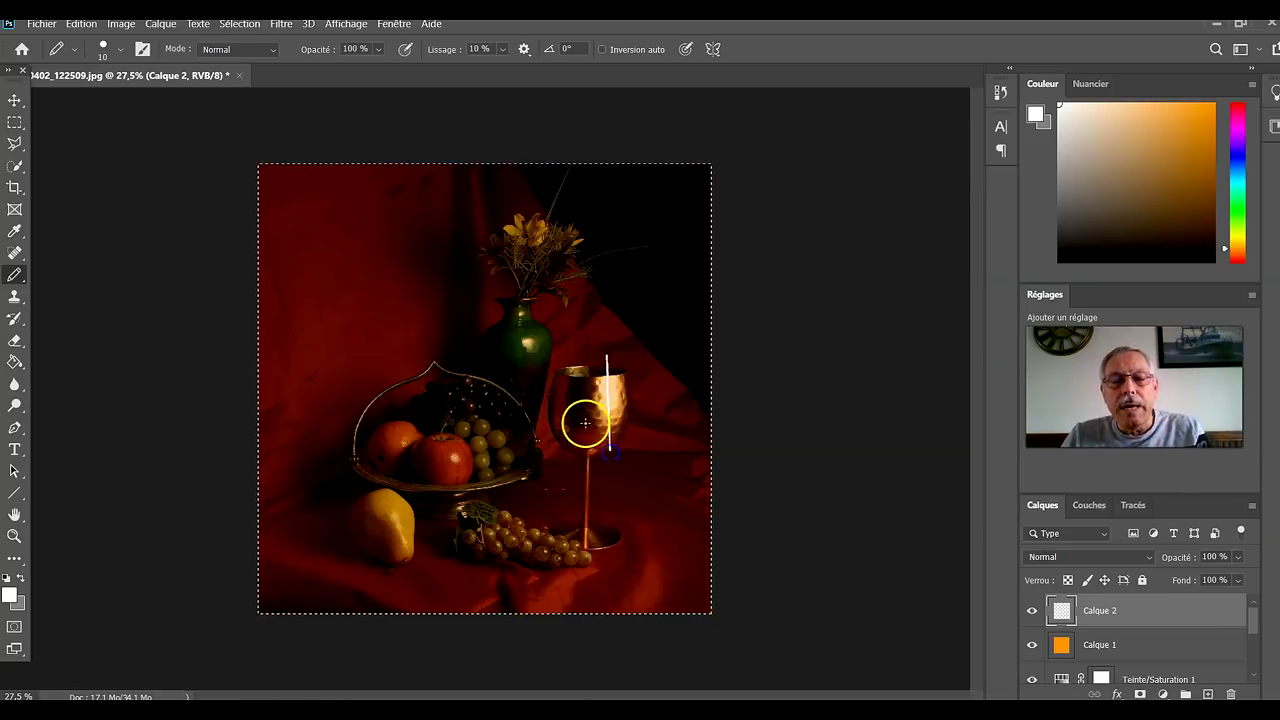
pyautogui.hotkey('ctrl', 'z')
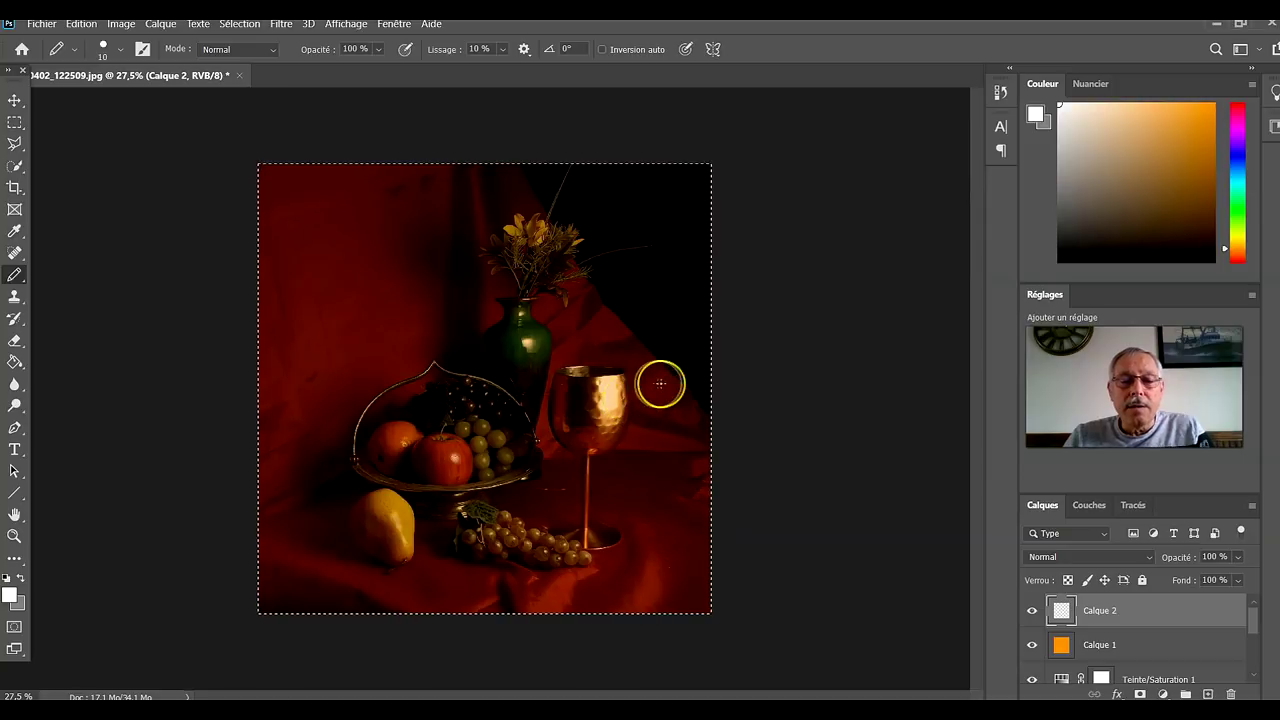
# Step: Sketch the eye's path curving through the goblet, vase, fruit bowl, pear and grapes, clear it and remove the selection
pyautogui.moveTo(612, 403); pyautogui.dragTo(623, 433)
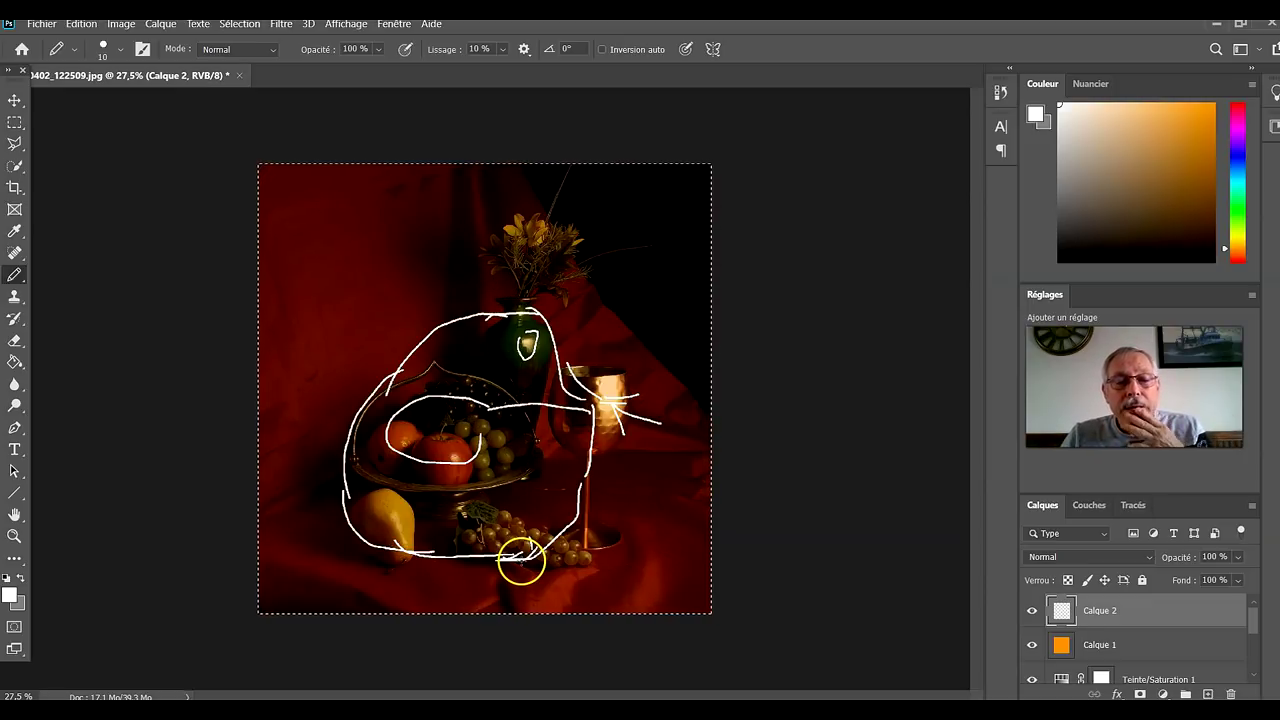
pyautogui.press('Delete')
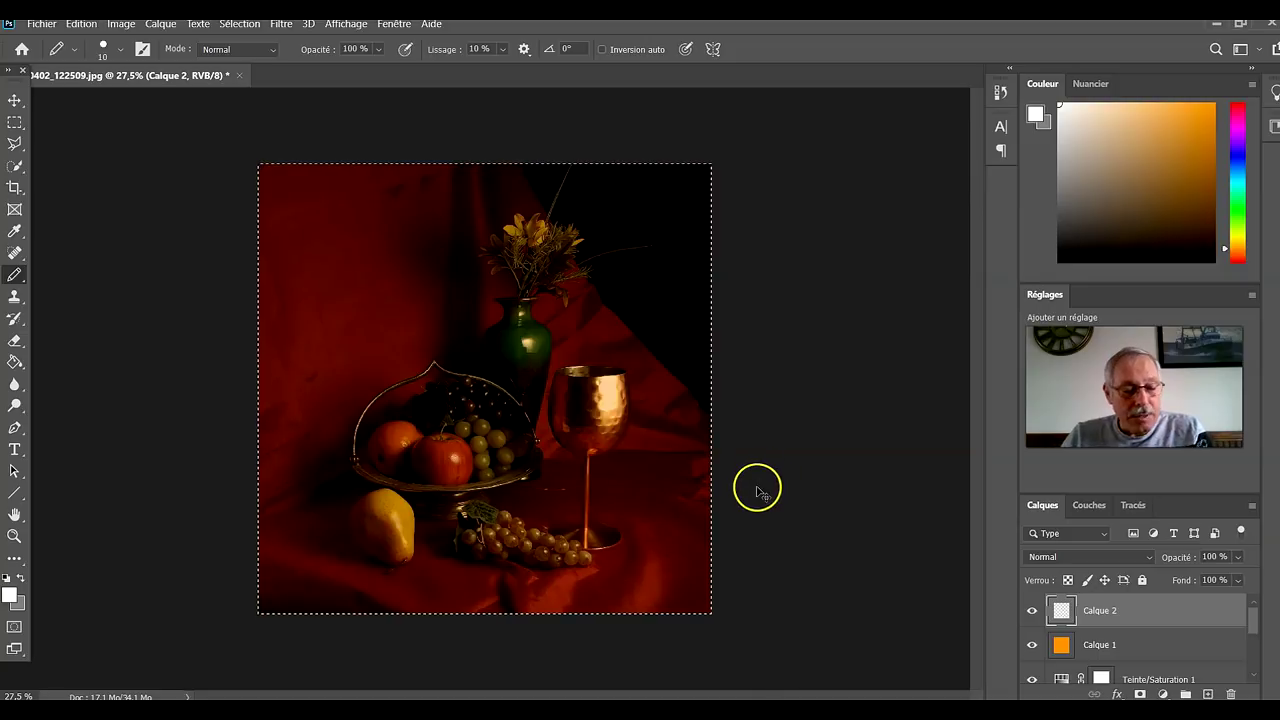
pyautogui.hotkey('ctrl', 'd')
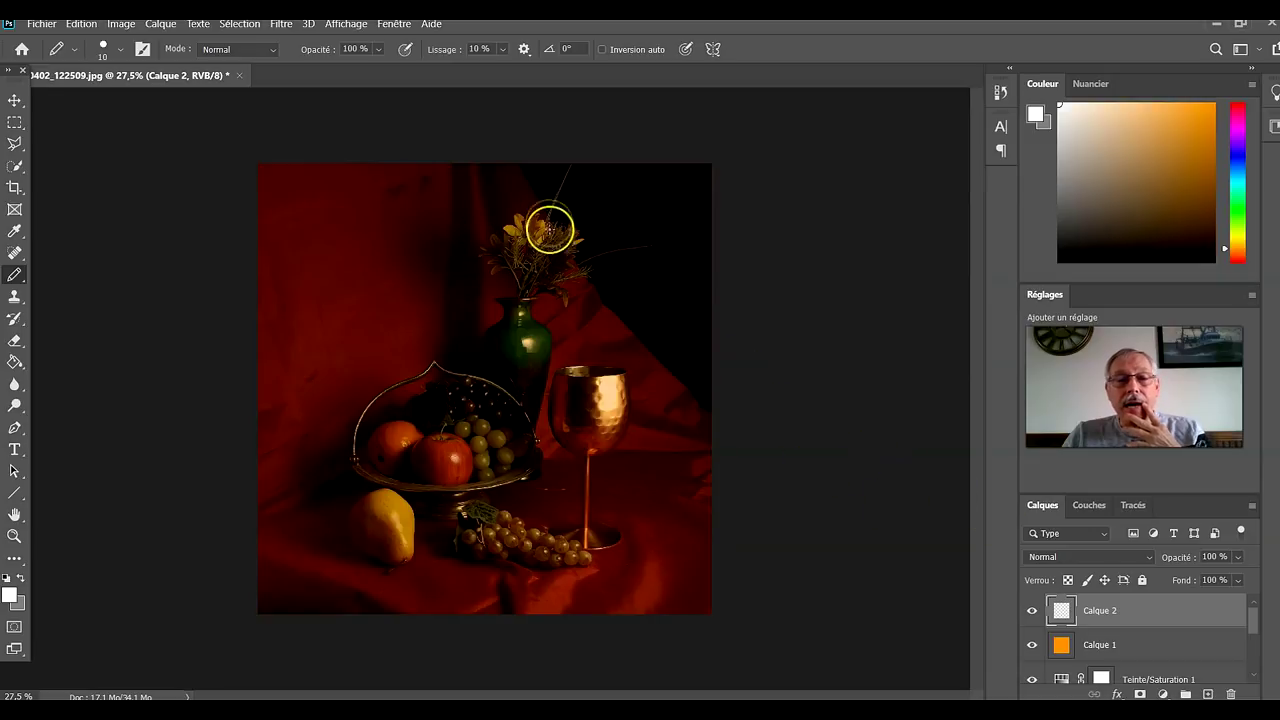
# Step: Sketch a triangle over the still life with a scribbled circle in its lower right corner, clear the layer and deselect
pyautogui.moveTo(505, 243)
pyautogui.mouseDown()
pyautogui.moveTo(462, 327)
pyautogui.moveTo(299, 553)
pyautogui.moveTo(678, 555)
pyautogui.mouseUp()
pyautogui.moveTo(531, 207); pyautogui.dragTo(608, 348)
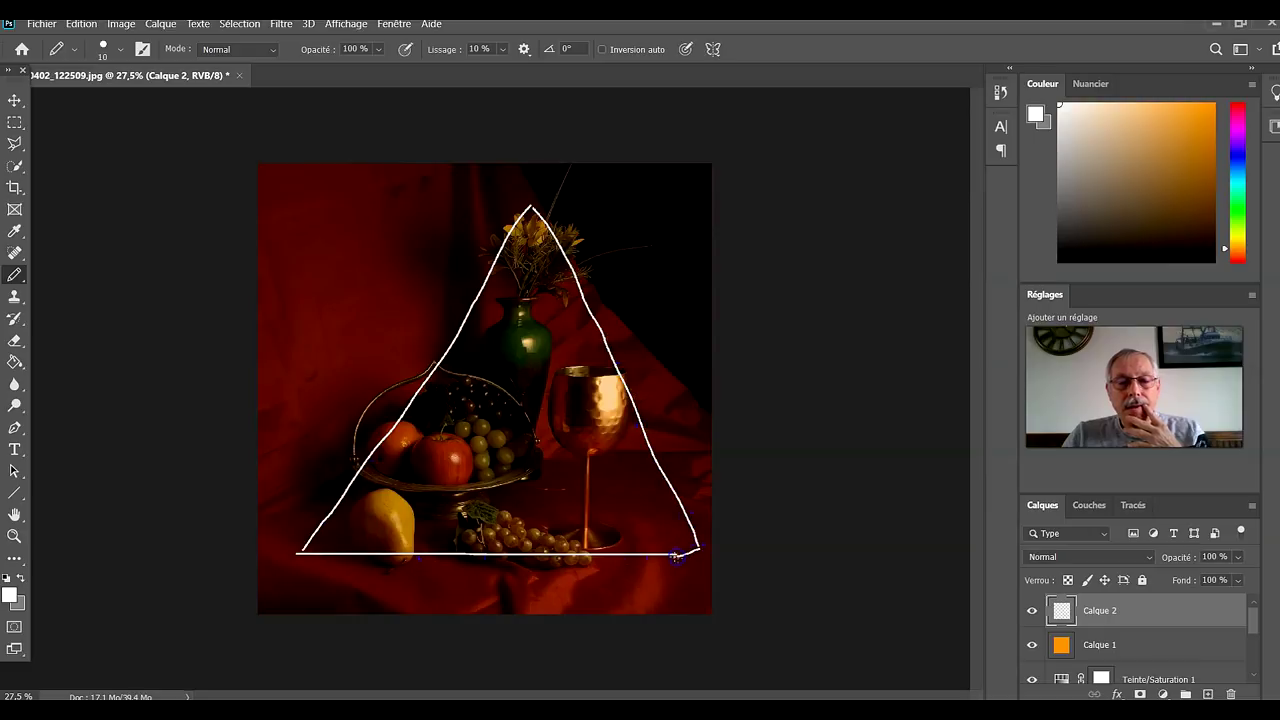
pyautogui.moveTo(693, 558); pyautogui.dragTo(686, 520)
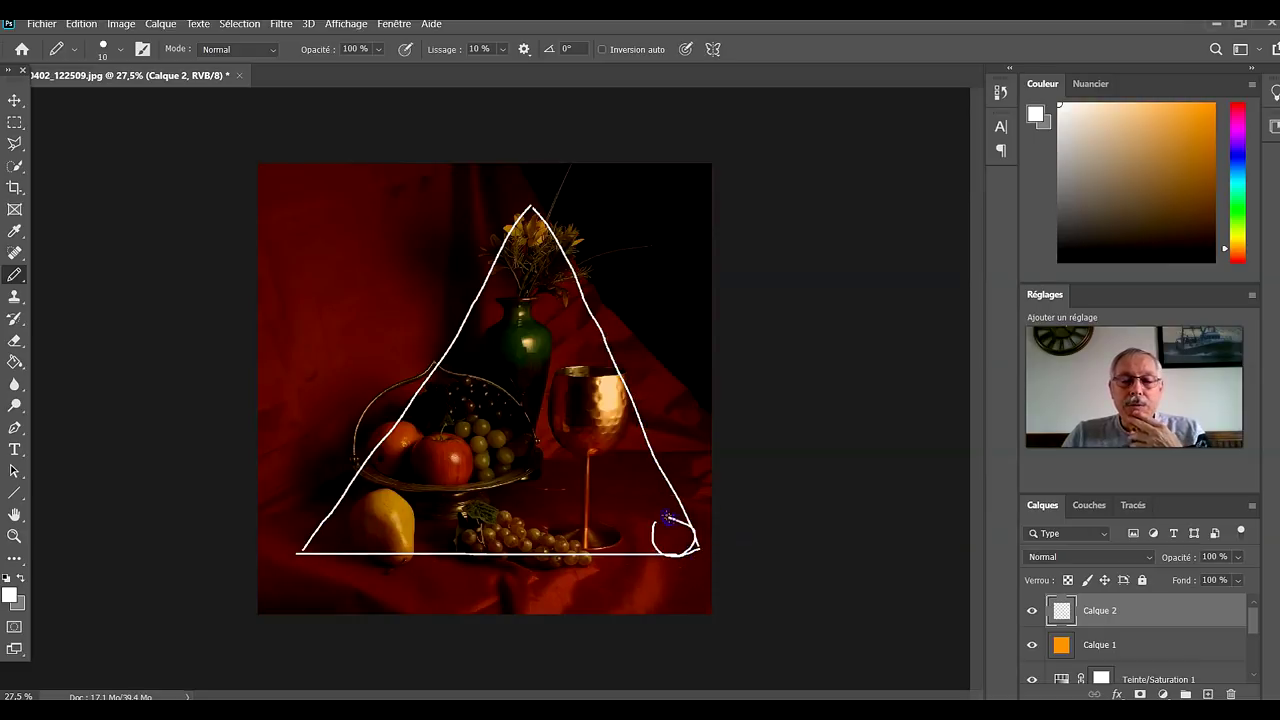
pyautogui.moveTo(651, 538)
pyautogui.mouseDown()
pyautogui.moveTo(687, 546)
pyautogui.moveTo(674, 515)
pyautogui.mouseUp()
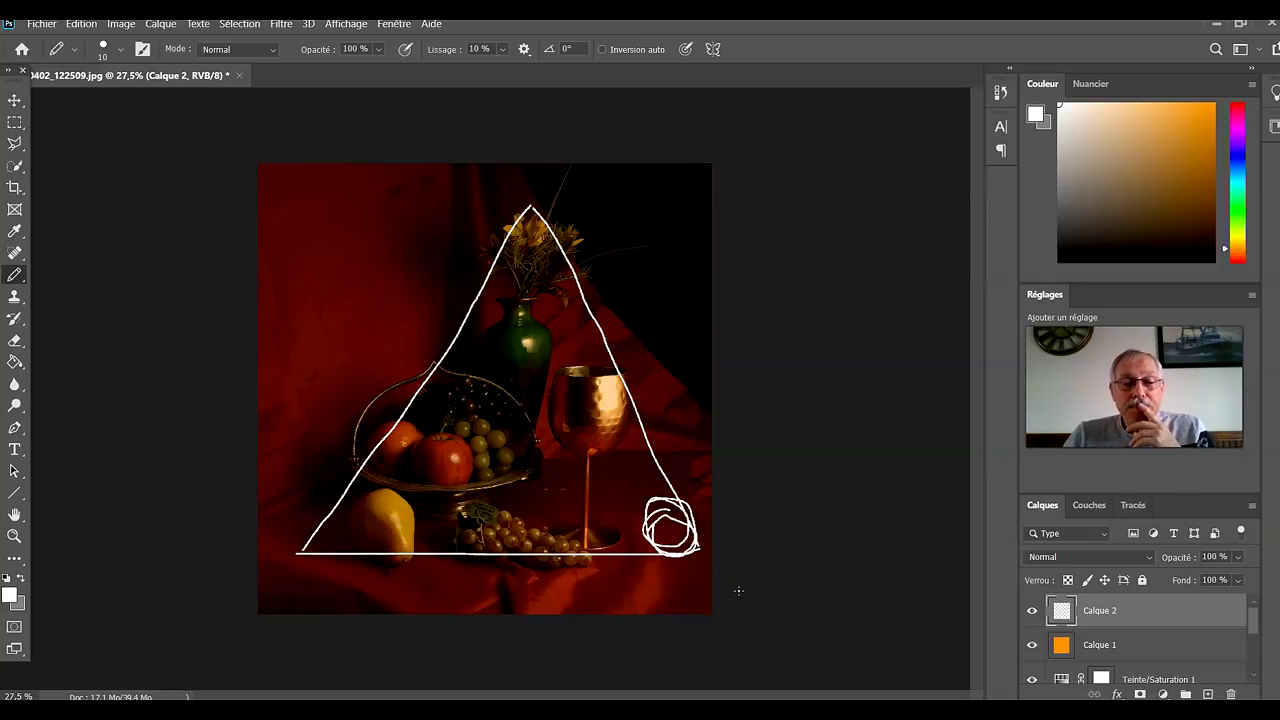
pyautogui.hotkey('ctrl', 'a')
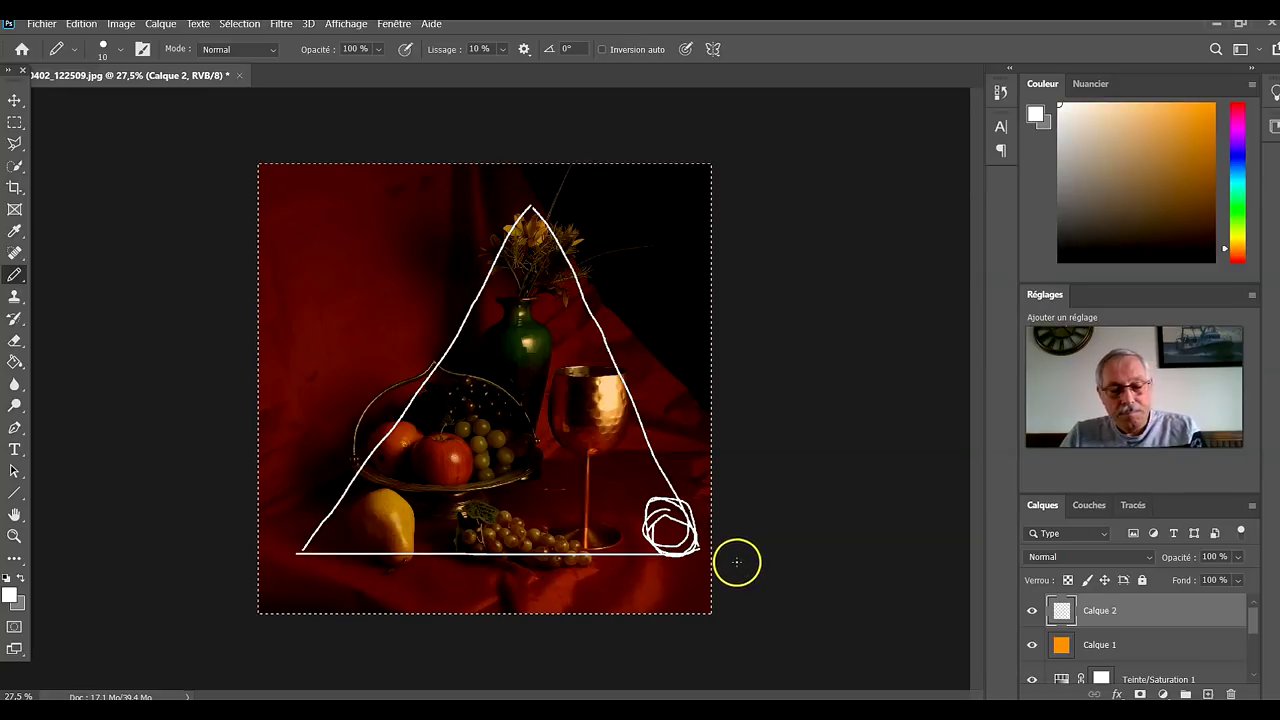
pyautogui.press('Delete')
pyautogui.hotkey('ctrl', 'd')
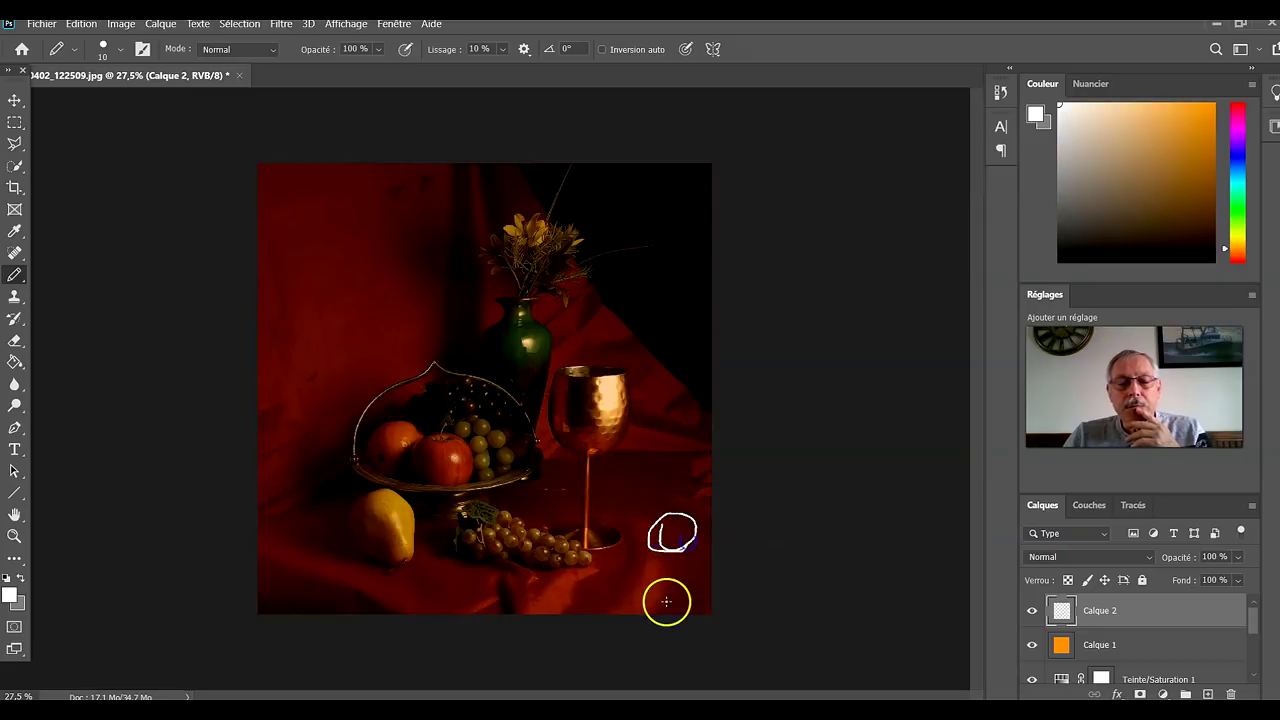
# Step: Sketch a small round object on the cloth to the right of the goblet's base and remove it
pyautogui.moveTo(707, 544)
pyautogui.mouseDown()
pyautogui.moveTo(675, 532)
pyautogui.moveTo(660, 560)
pyautogui.mouseUp()
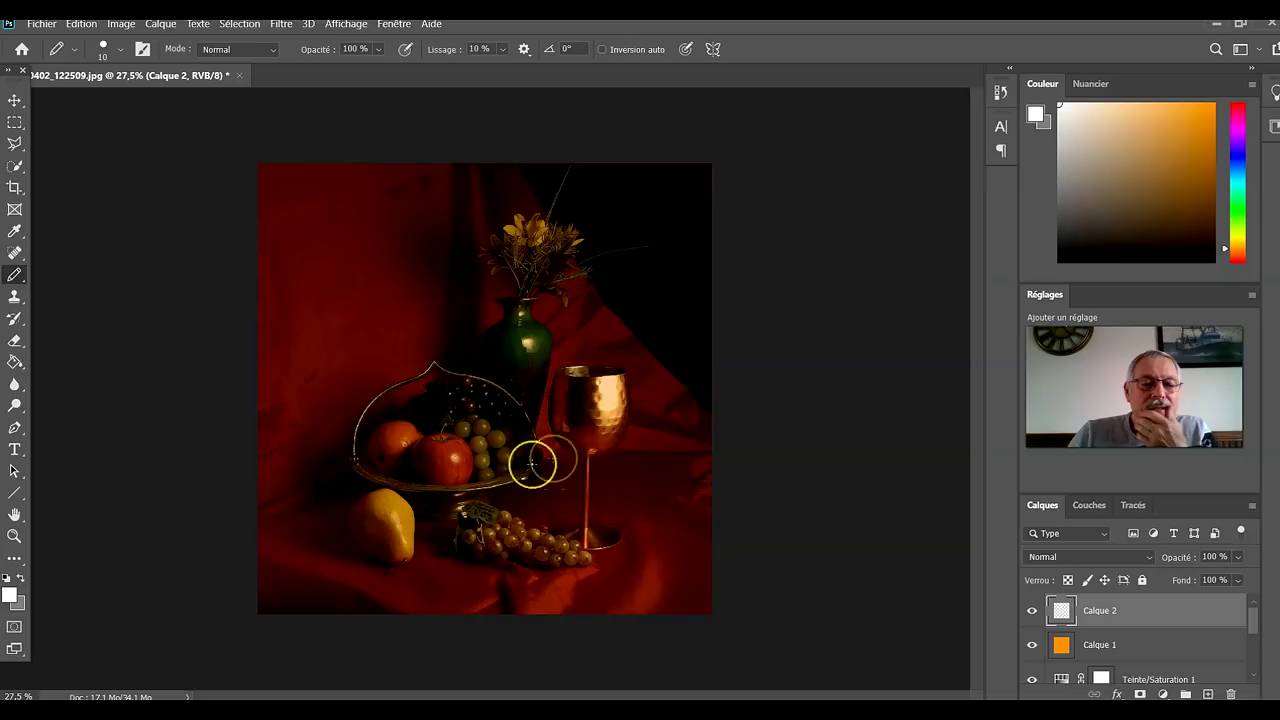
pyautogui.press('Delete')
pyautogui.hotkey('ctrl', 'z')
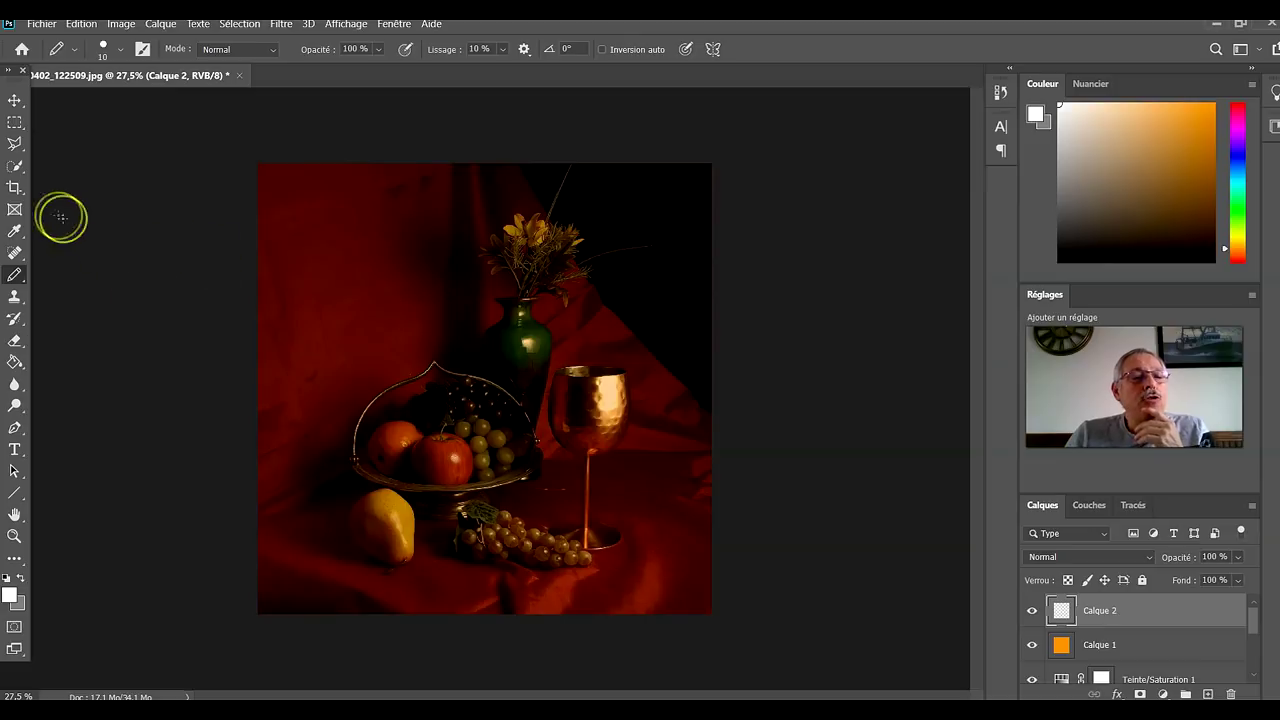
# Step: Try an 18 × 12 crop ratio on the picture and swap it to the portrait 12 × 18 format
pyautogui.click(15, 187)
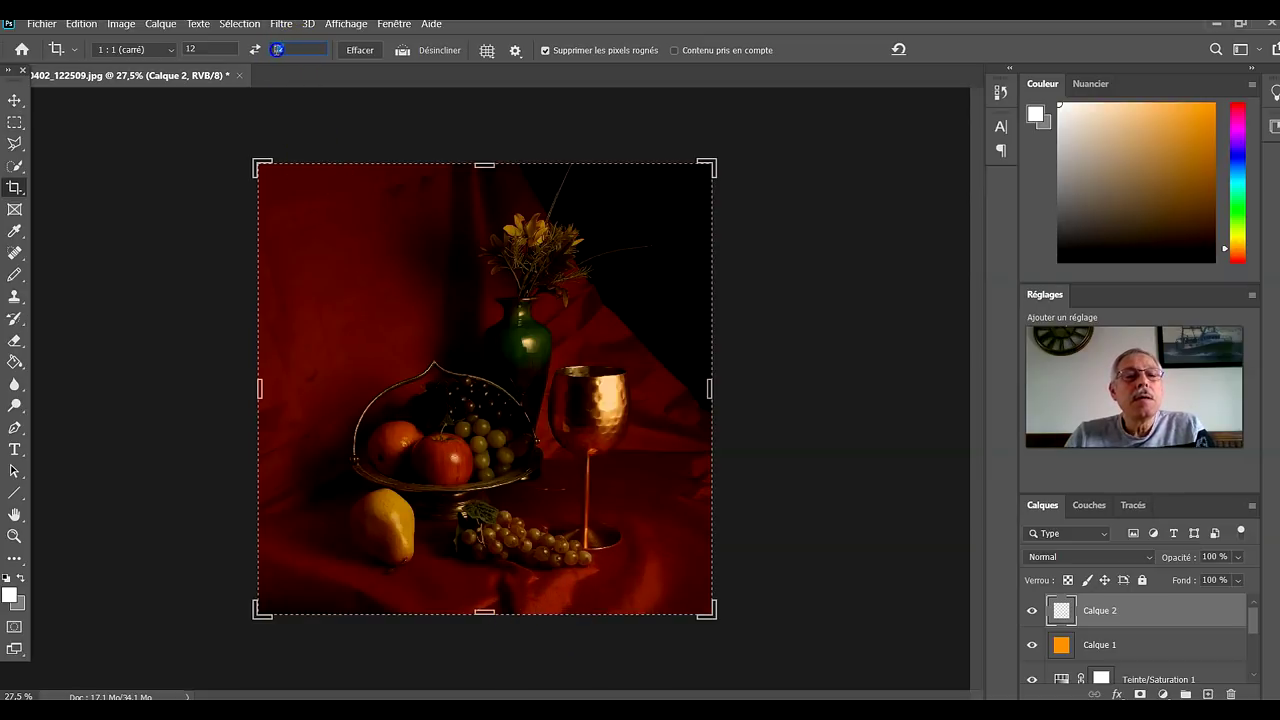
pyautogui.write('18')
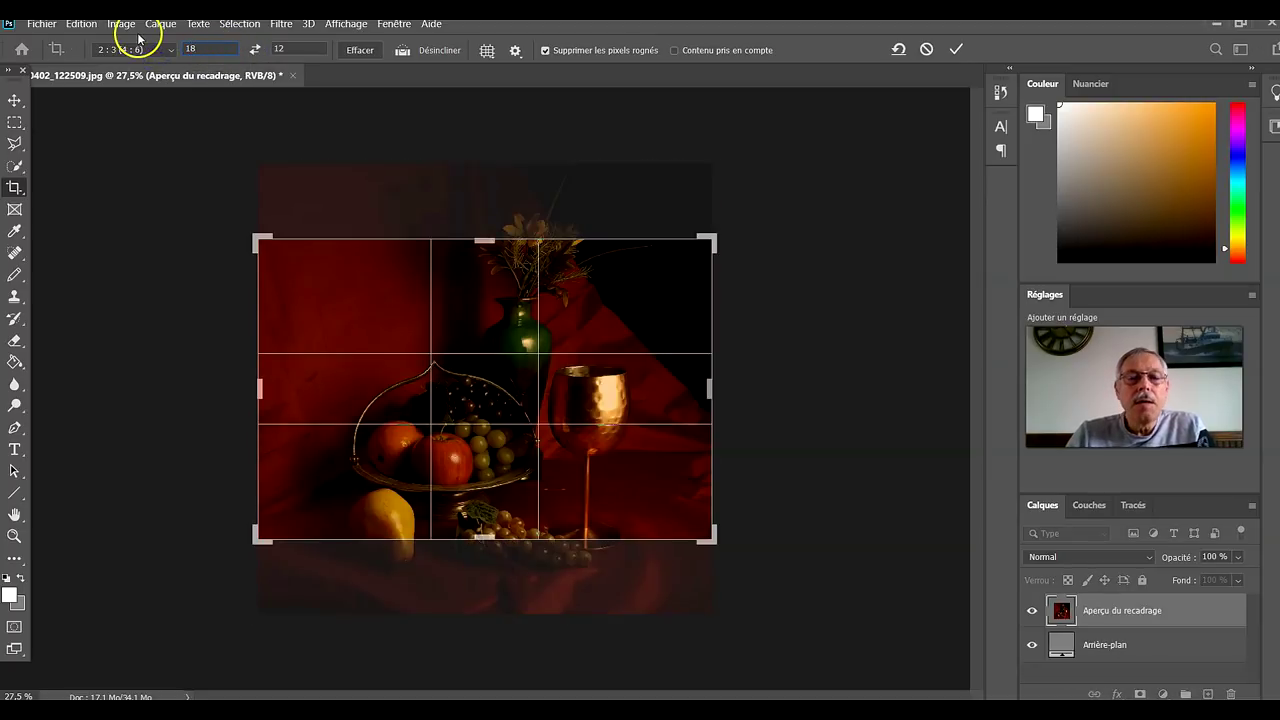
pyautogui.click(256, 52)
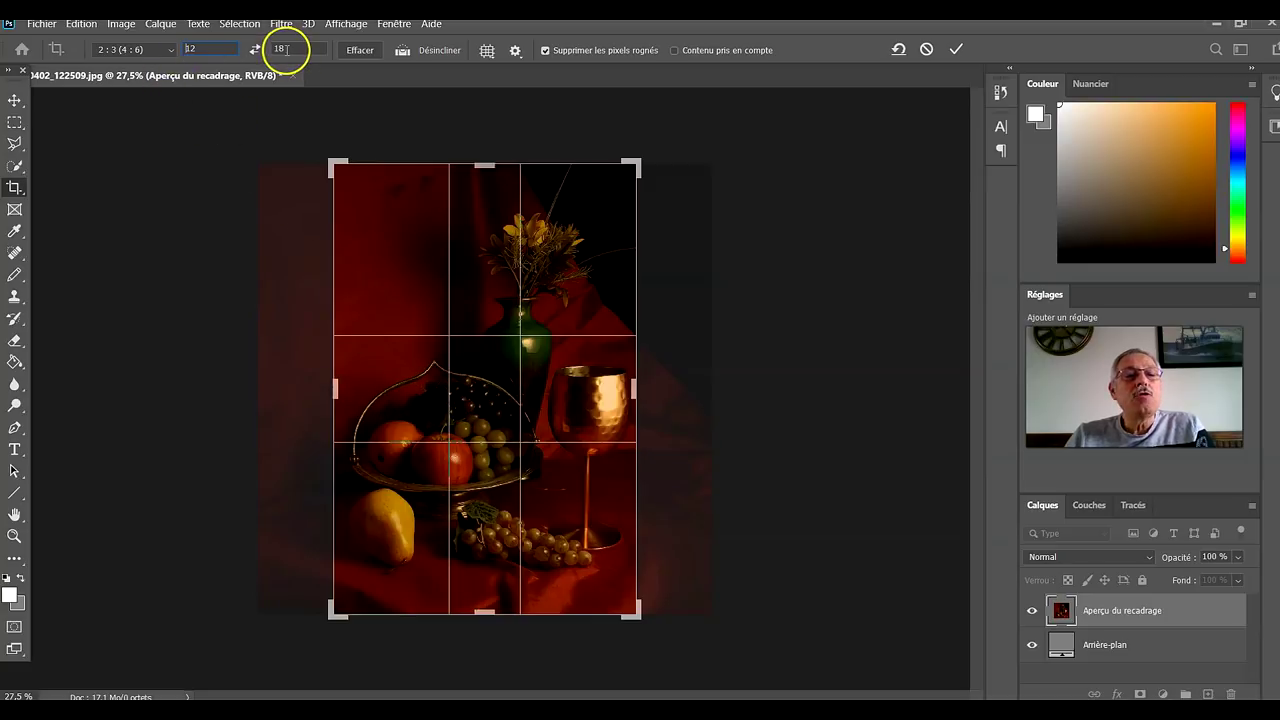
# Step: Try a 12 × 16 crop ratio, change it to 12 × 14, apply that crop and reactivate the Crop tool
pyautogui.write('16')
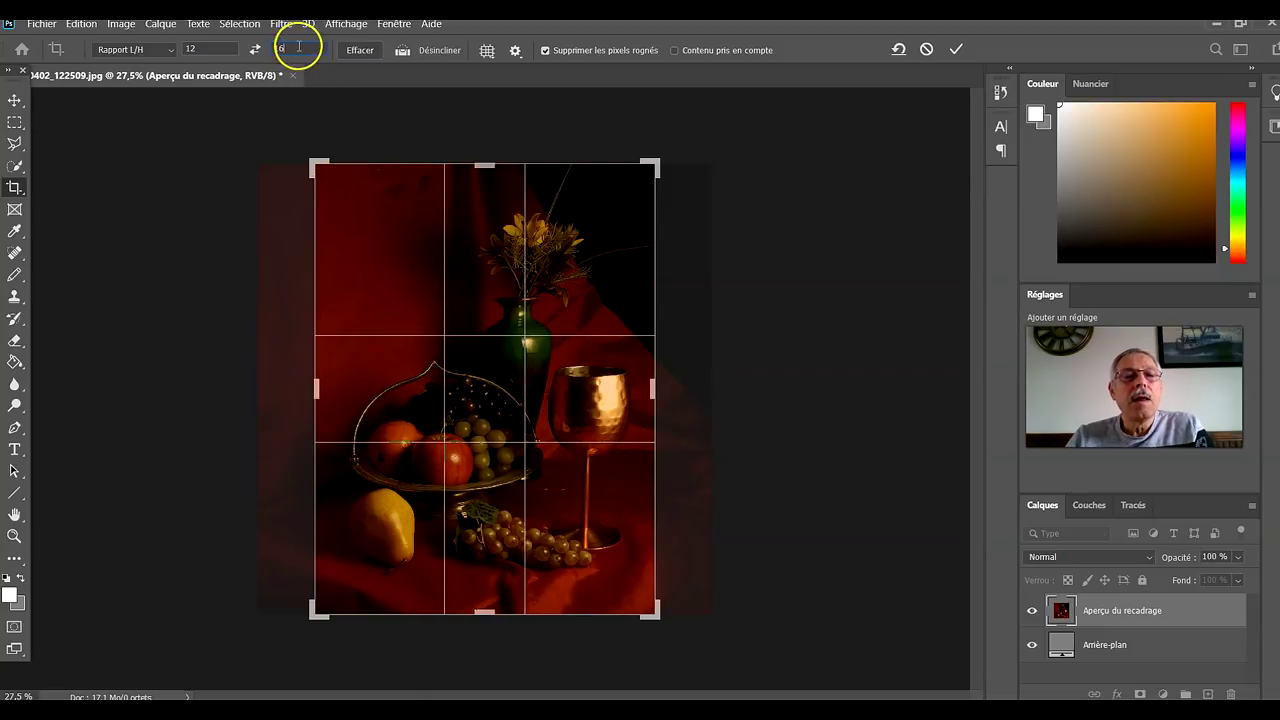
pyautogui.write('14')
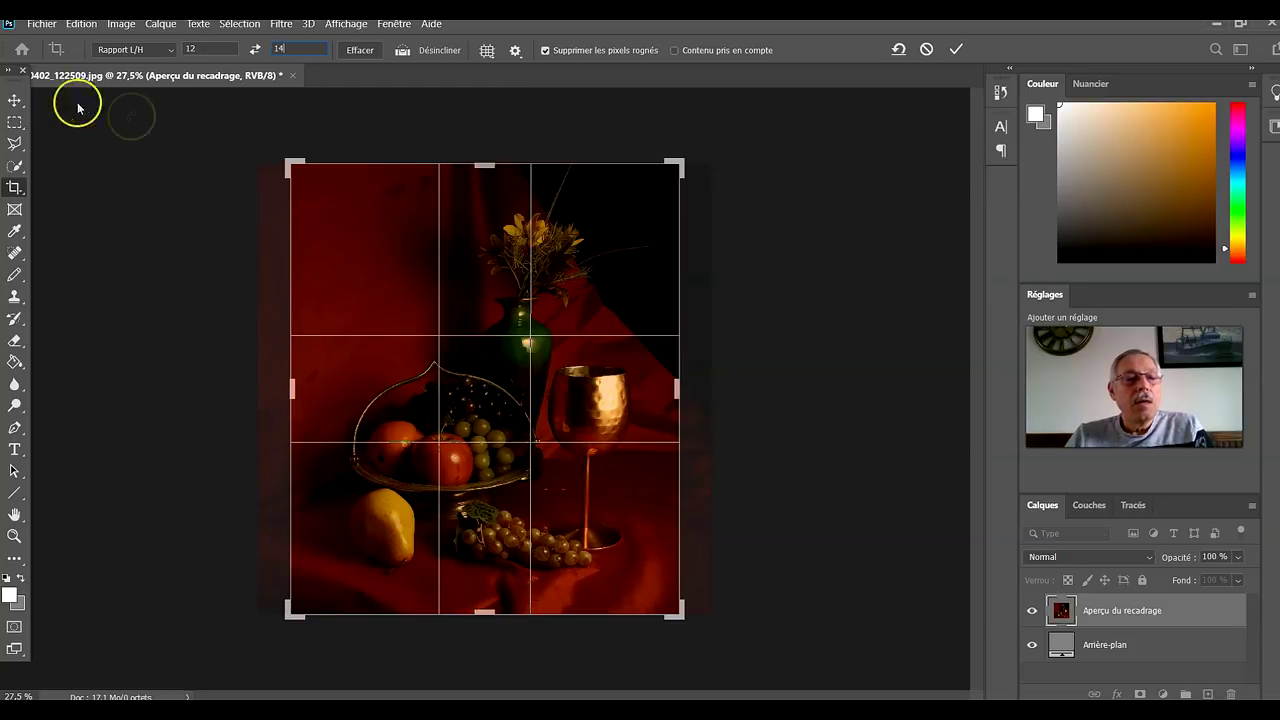
pyautogui.click(16, 101)
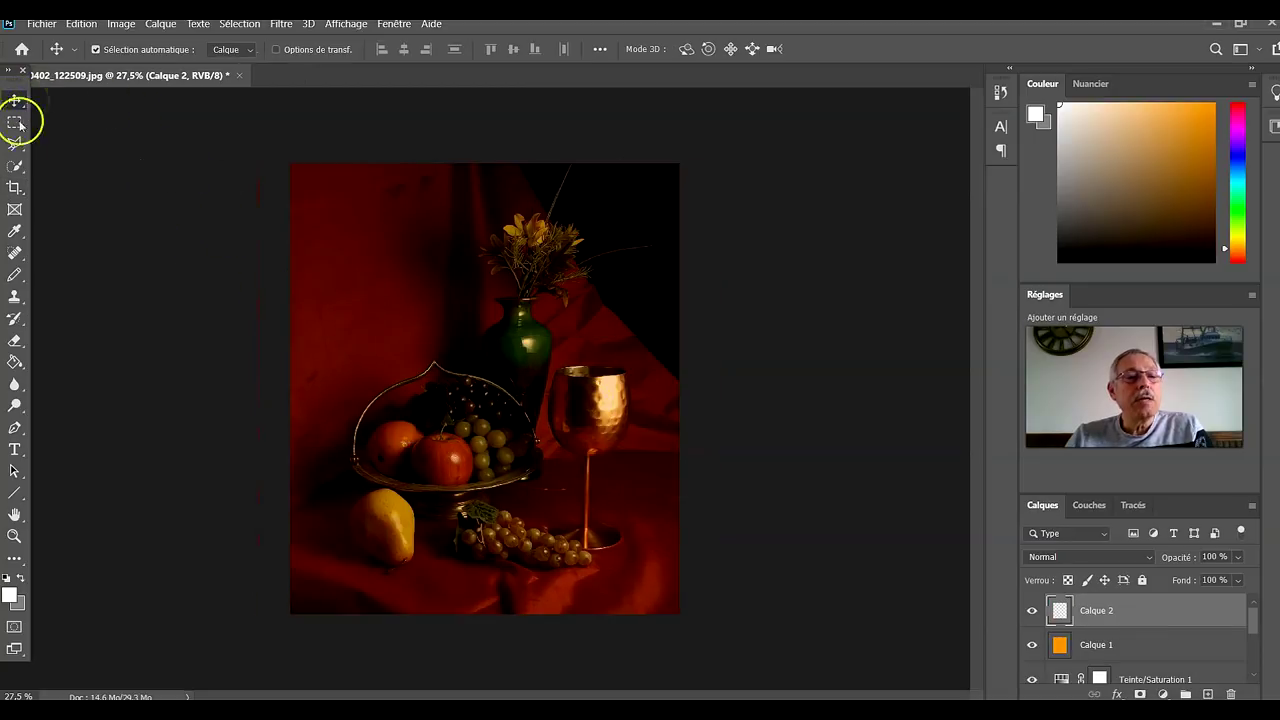
pyautogui.click(20, 190)
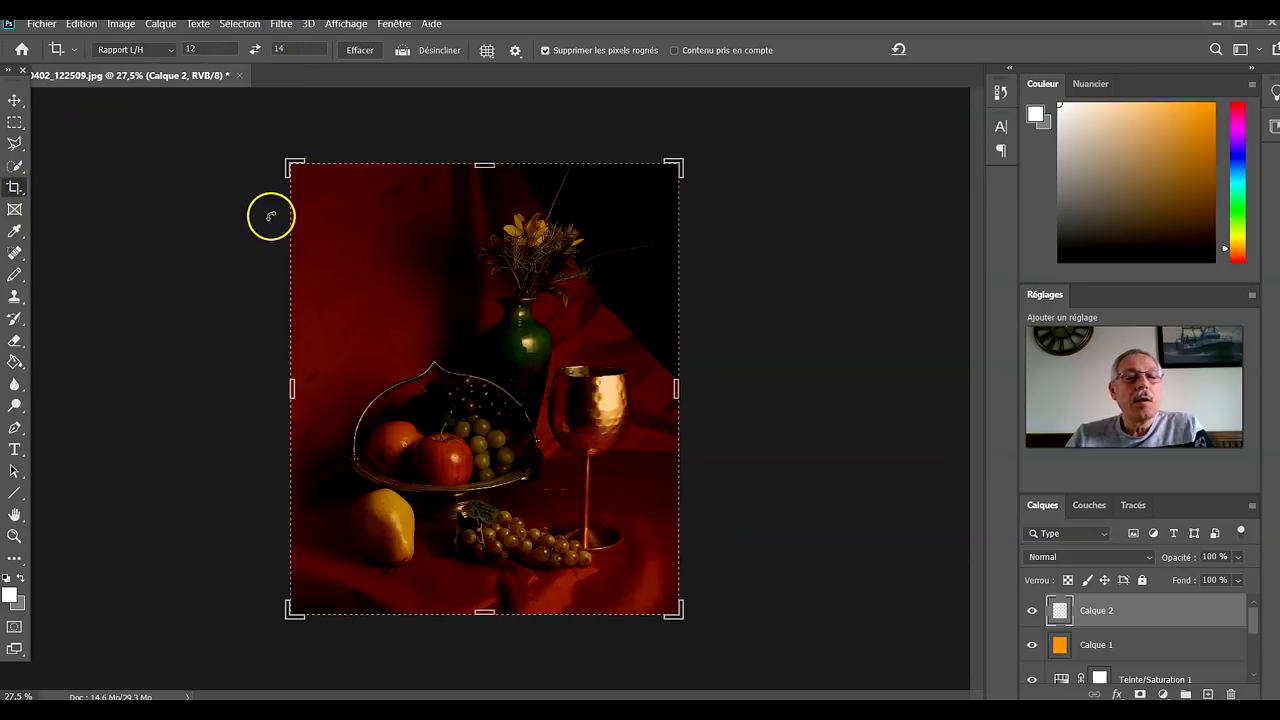
# Step: Undo the applied 12 × 14 crop to recover the wider picture and reactivate the Crop tool
pyautogui.click(320, 219)
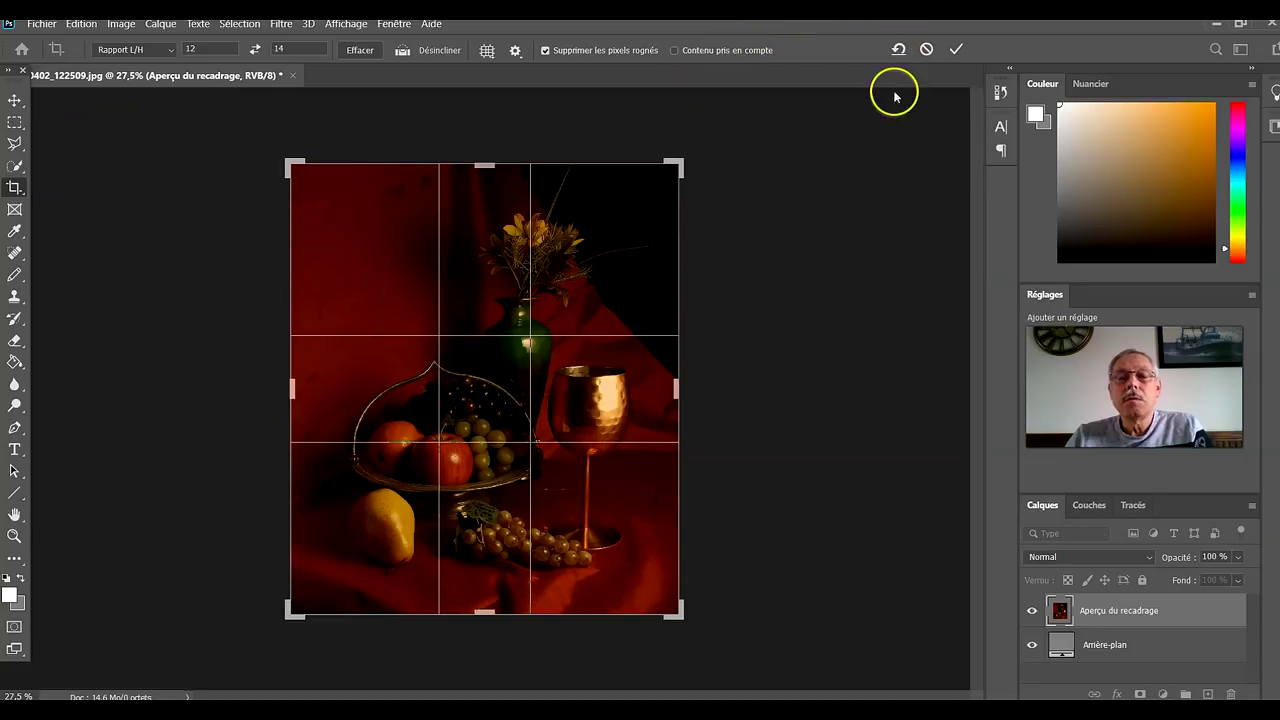
pyautogui.press('Return')
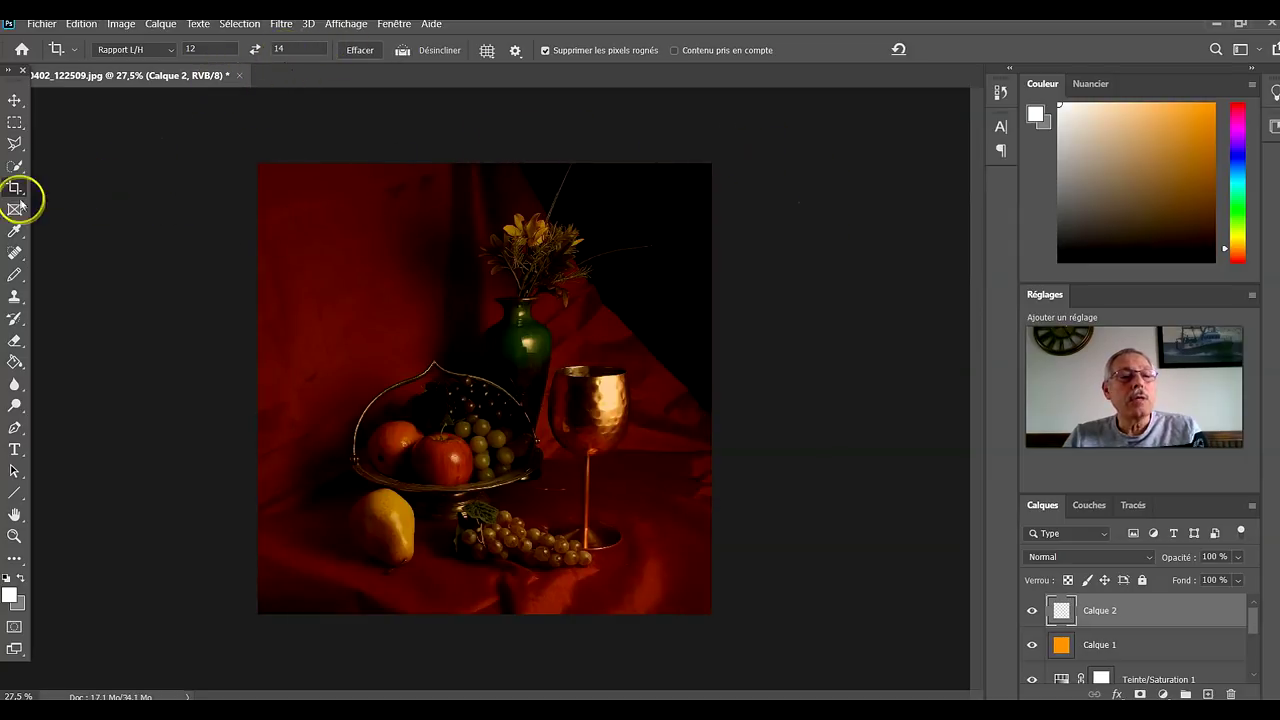
pyautogui.click(116, 183)
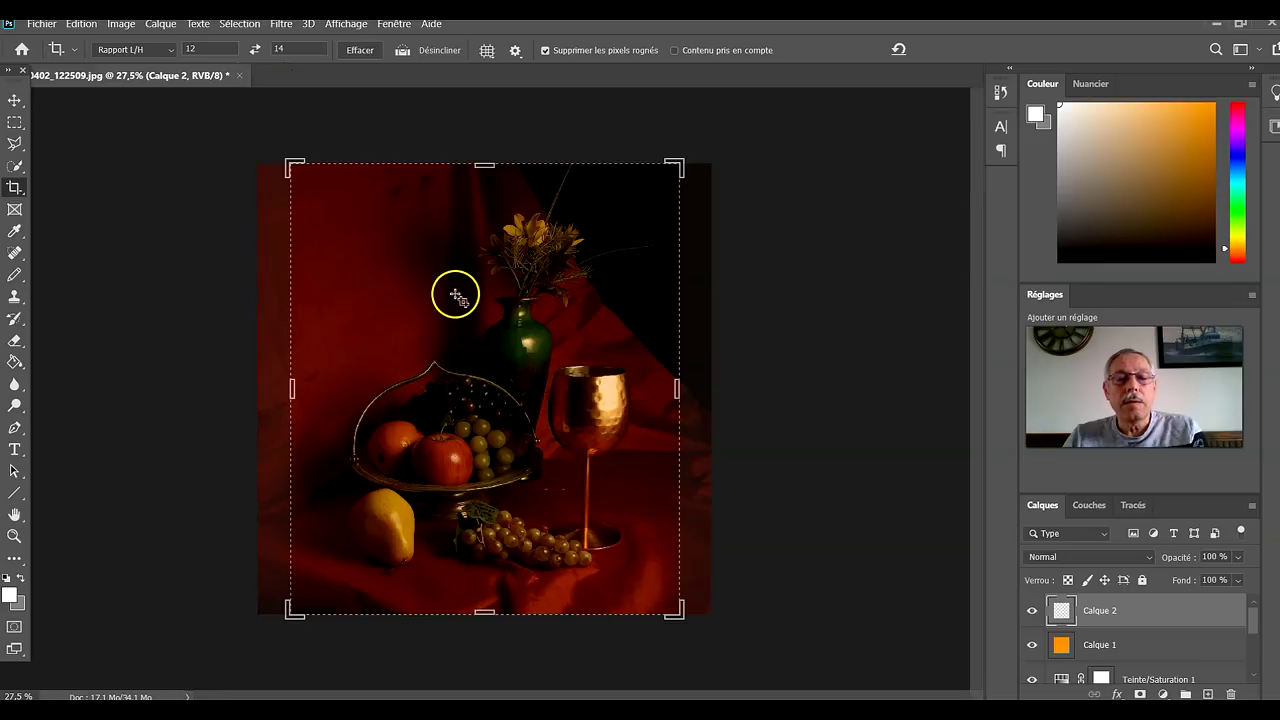
# Step: Reposition the picture inside the 12 × 14 crop frame to leave more cloth beyond the goblet, and apply the crop
pyautogui.moveTo(465, 294)
pyautogui.mouseDown()
pyautogui.moveTo(496, 305)
pyautogui.moveTo(475, 305)
pyautogui.mouseUp()
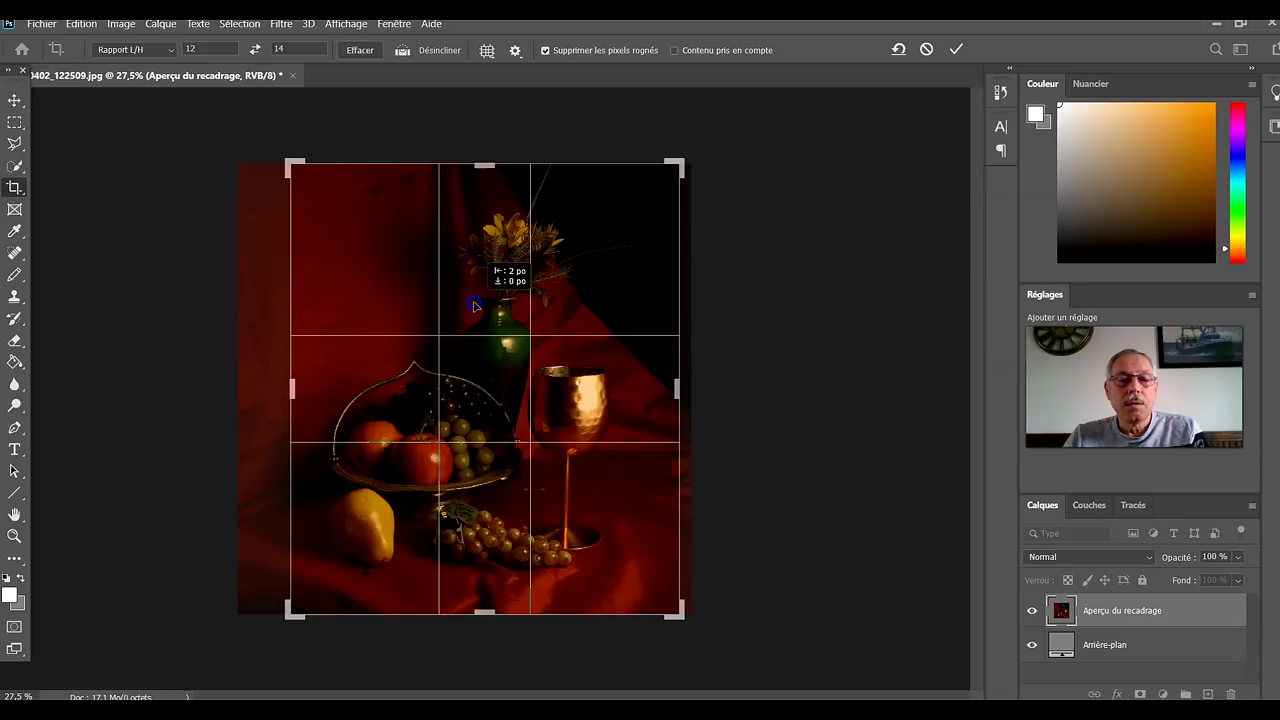
pyautogui.moveTo(475, 305); pyautogui.dragTo(592, 413)
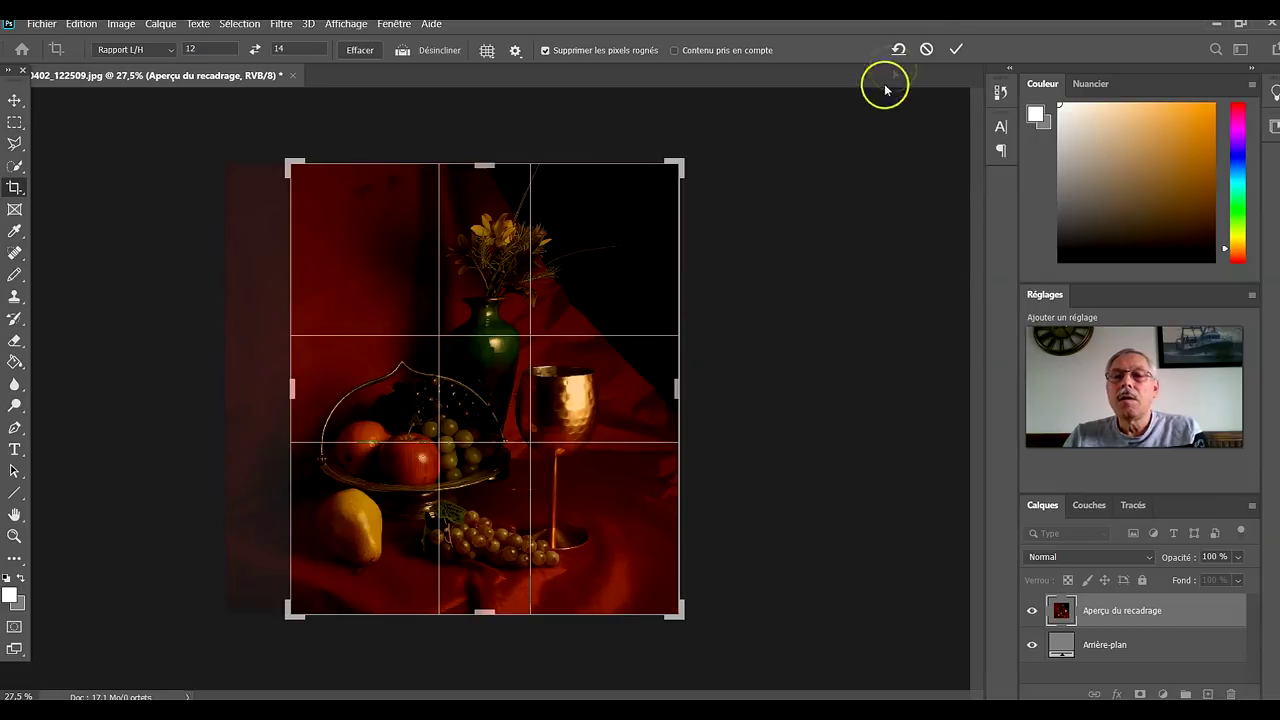
pyautogui.click(956, 49)
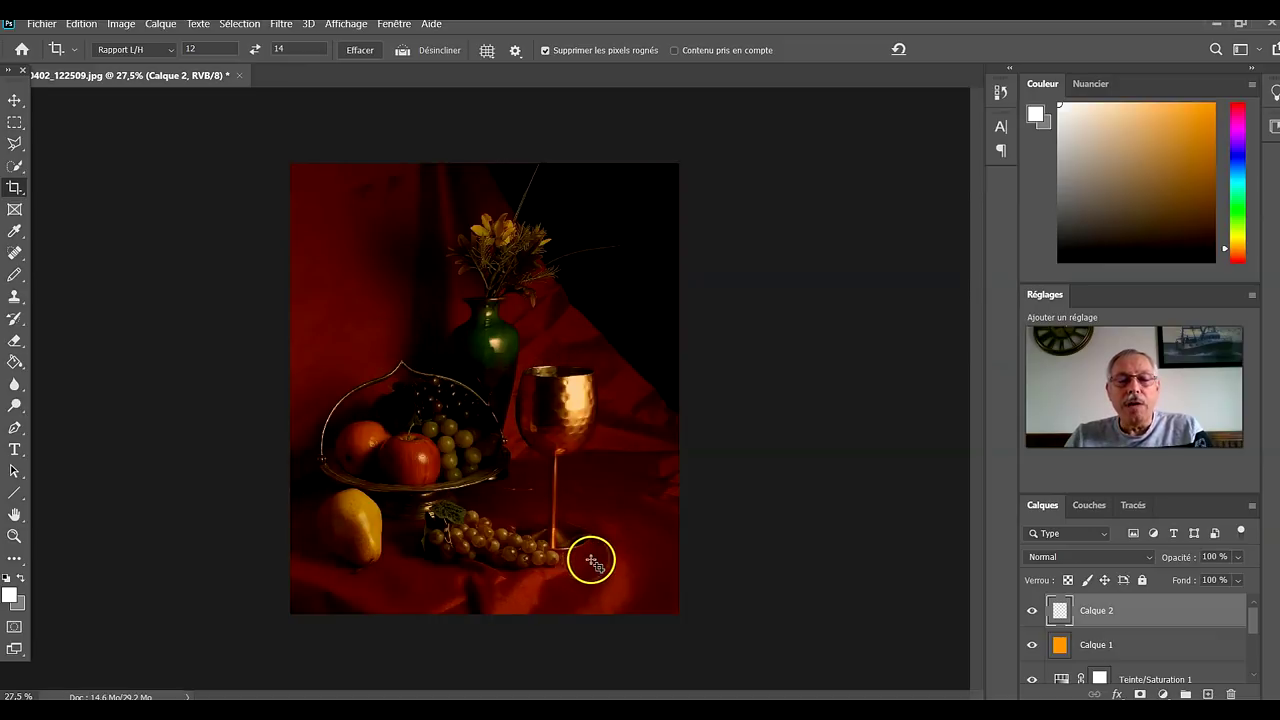
# Step: Examine the goblet's bowl, stem and base and the grapes beside it up close, and return to the whole picture
pyautogui.scroll(8, 552, 430)
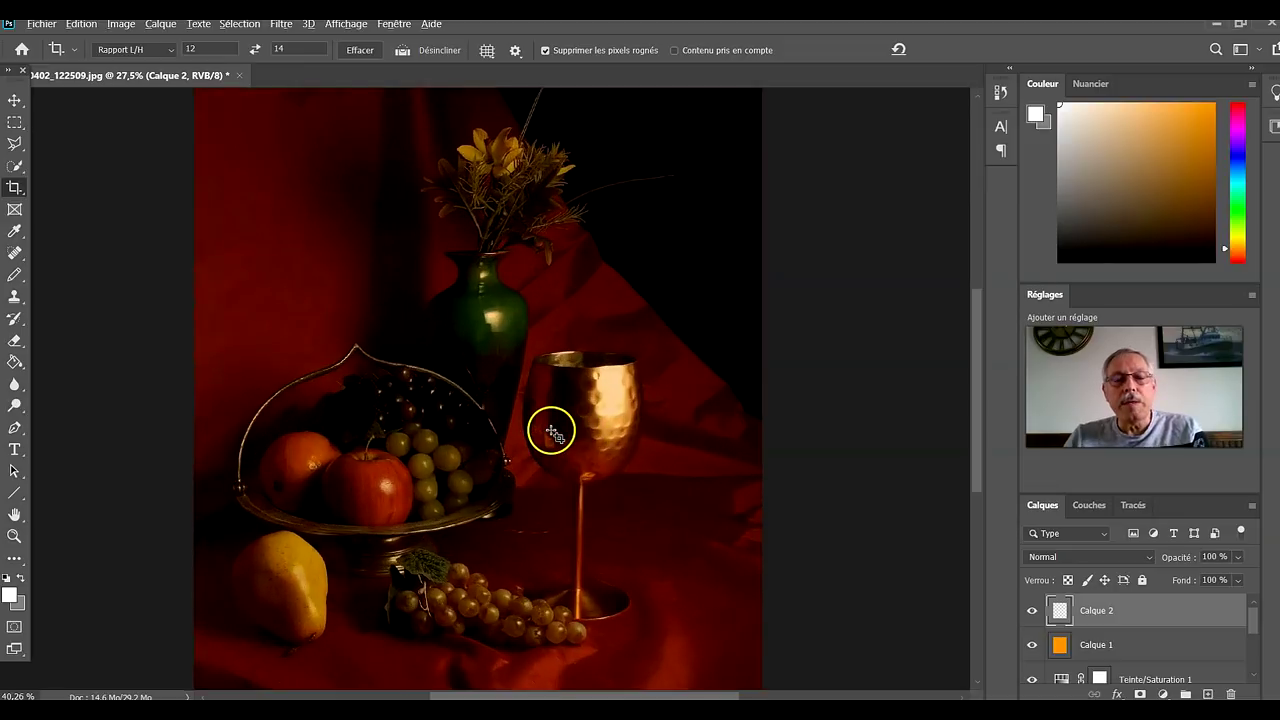
pyautogui.scroll(5, 587, 446)
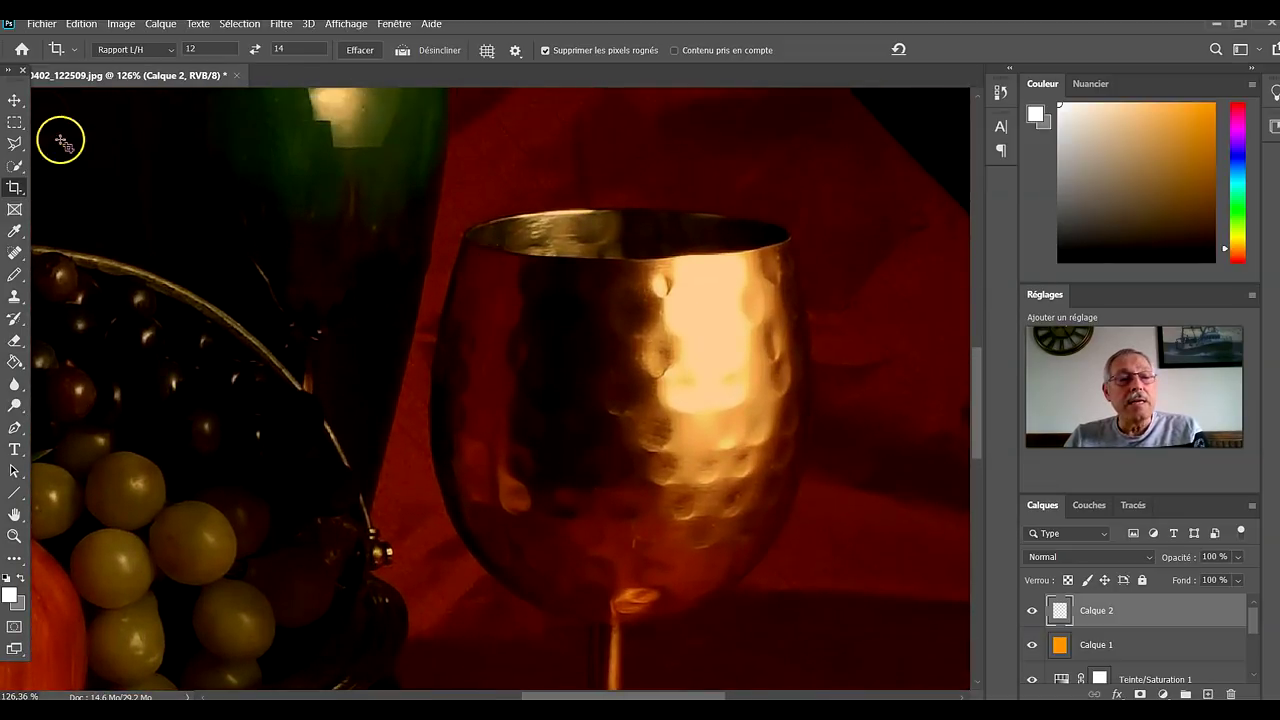
pyautogui.click(15, 100)
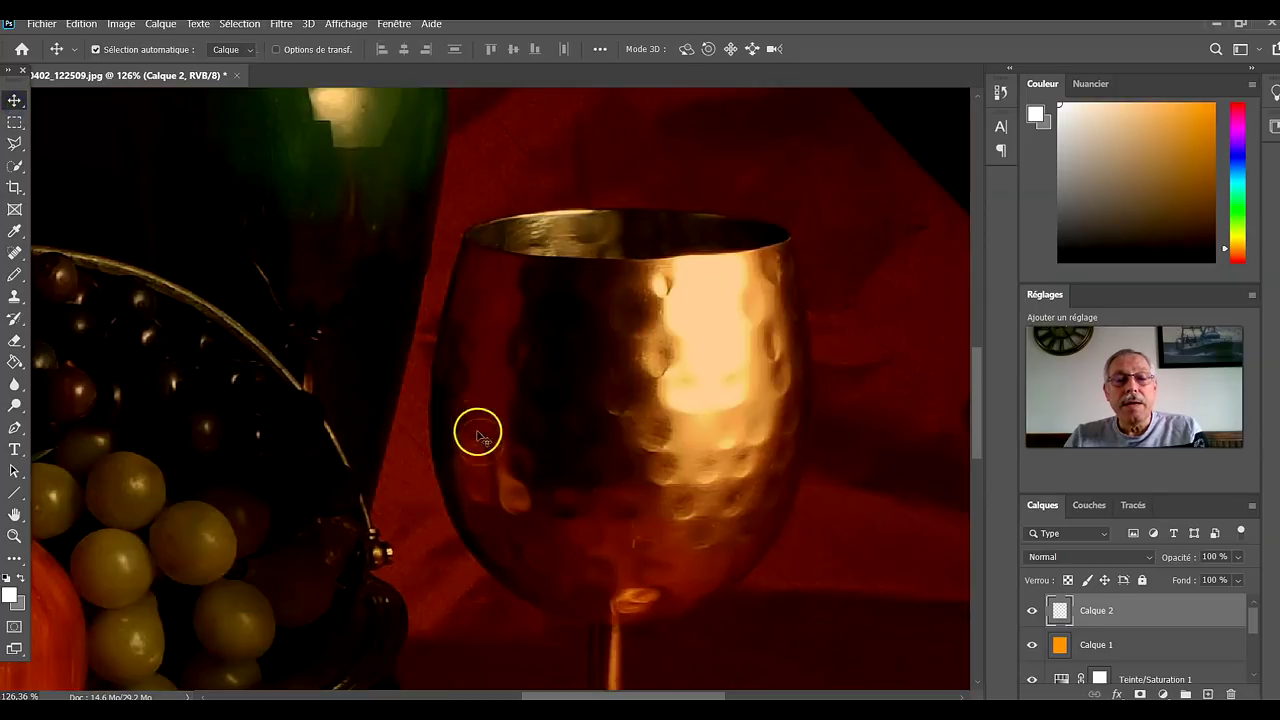
pyautogui.scroll(-6, 629, 463)
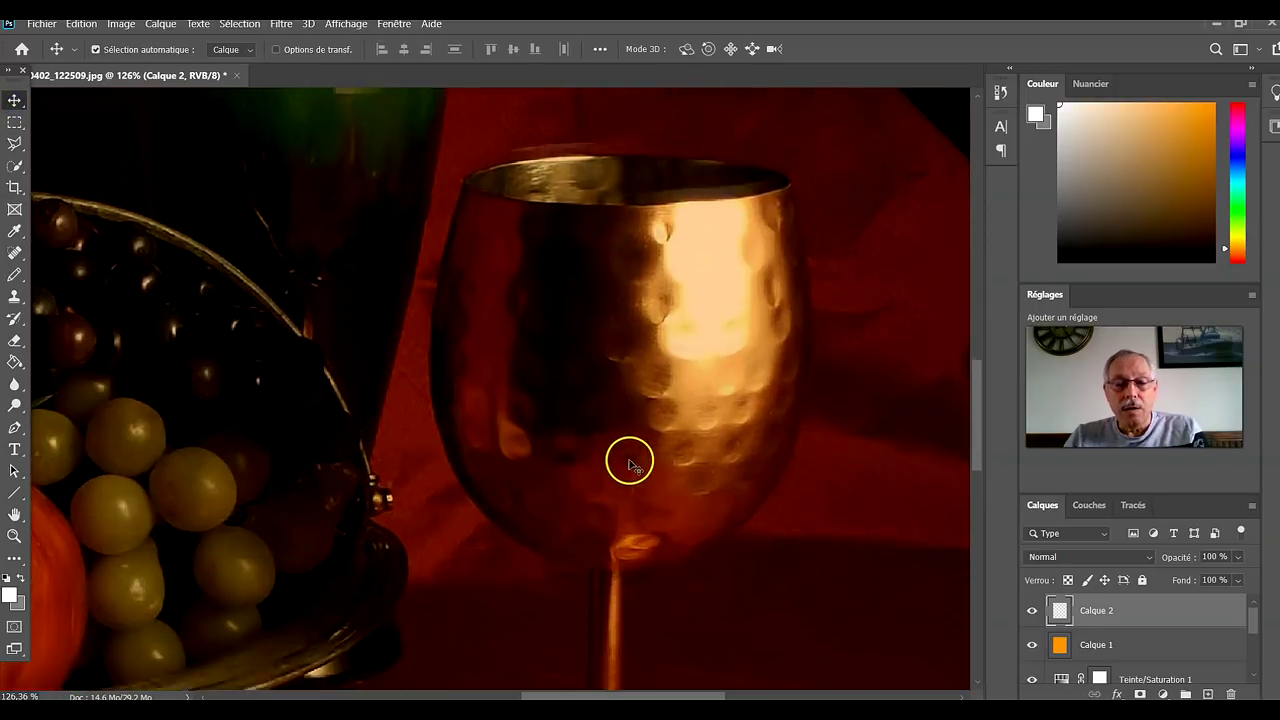
pyautogui.scroll(-4, 592, 476)
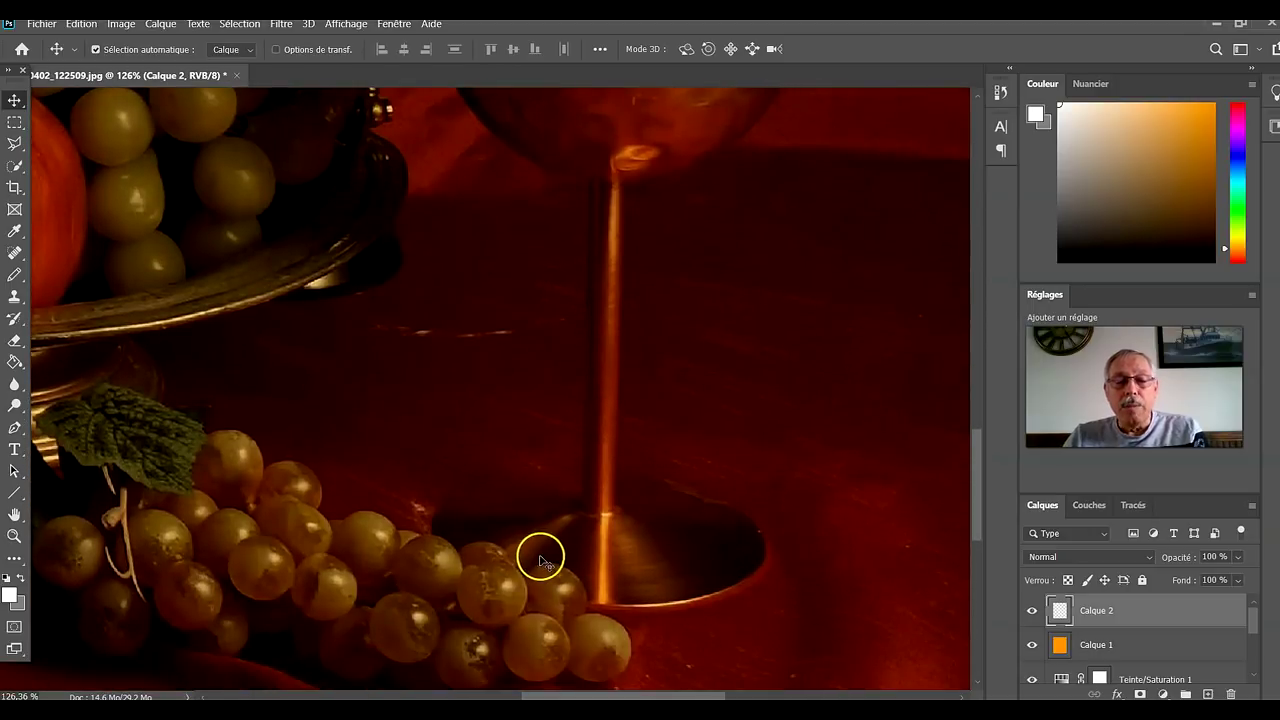
pyautogui.scroll(-2, 591, 516)
pyautogui.scroll(-1, 620, 417)
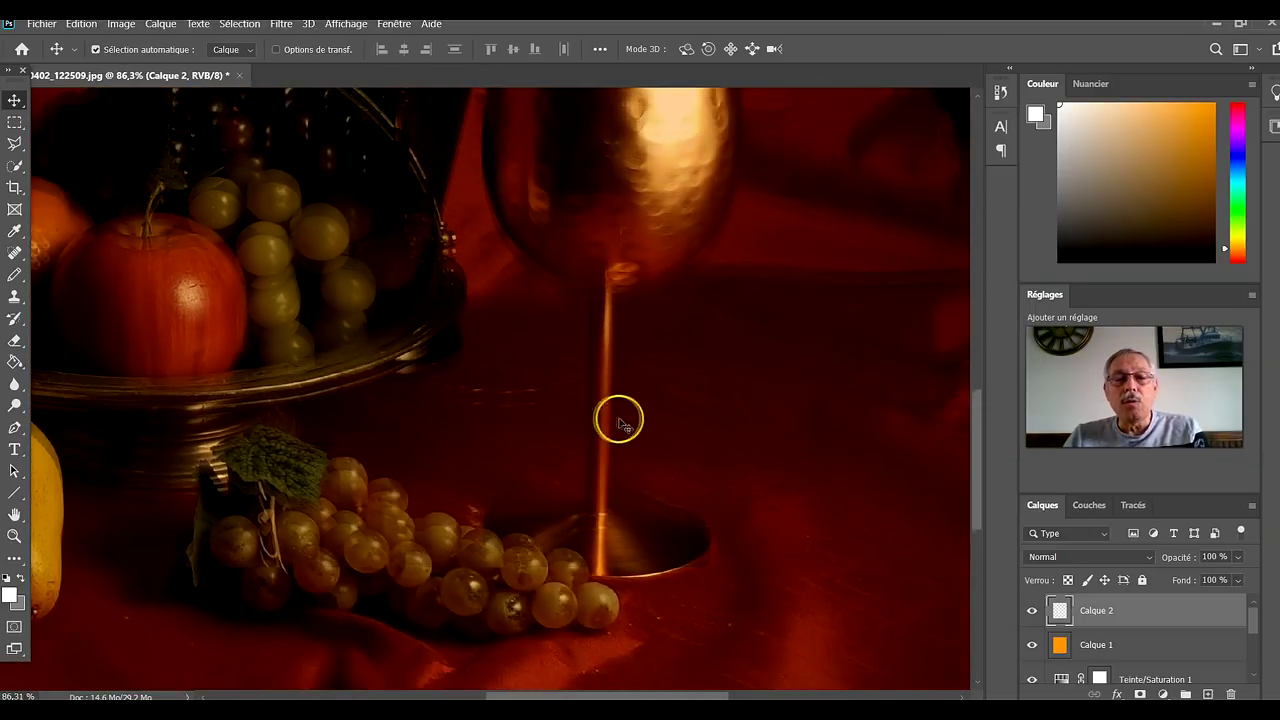
pyautogui.scroll(3, 609, 417)
pyautogui.scroll(-5, 618, 421)
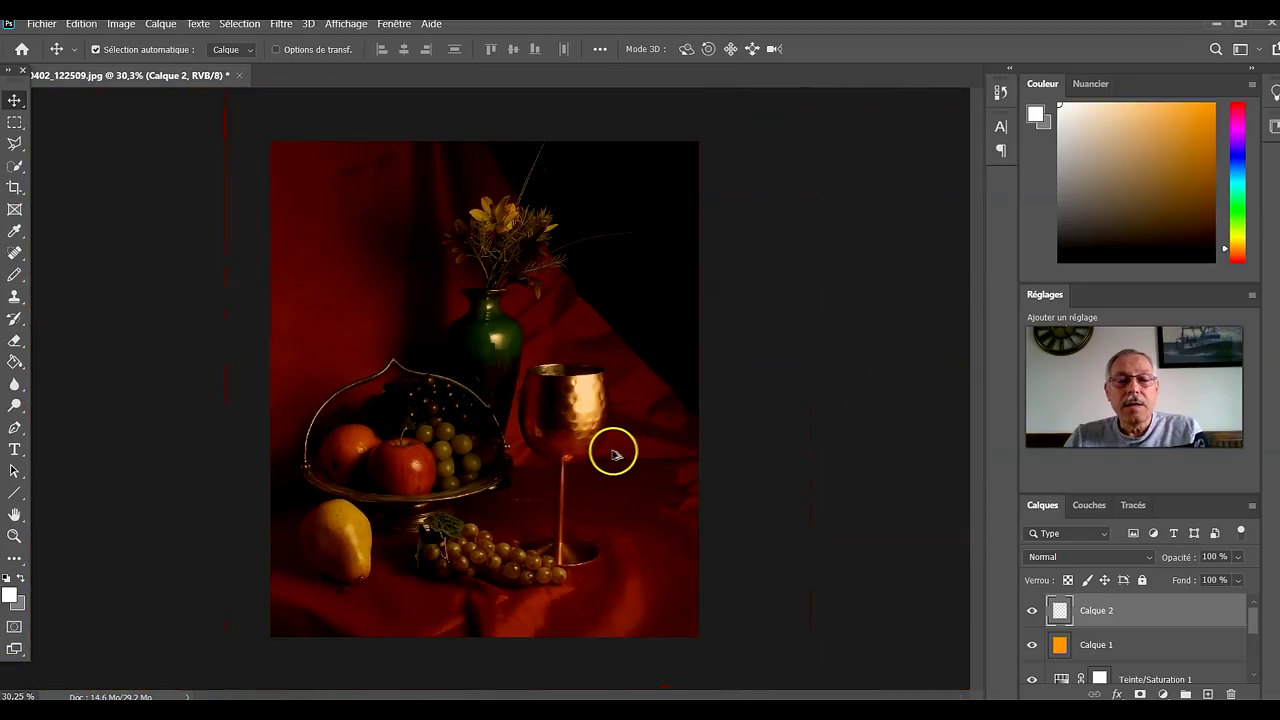
pyautogui.scroll(1, 616, 455)
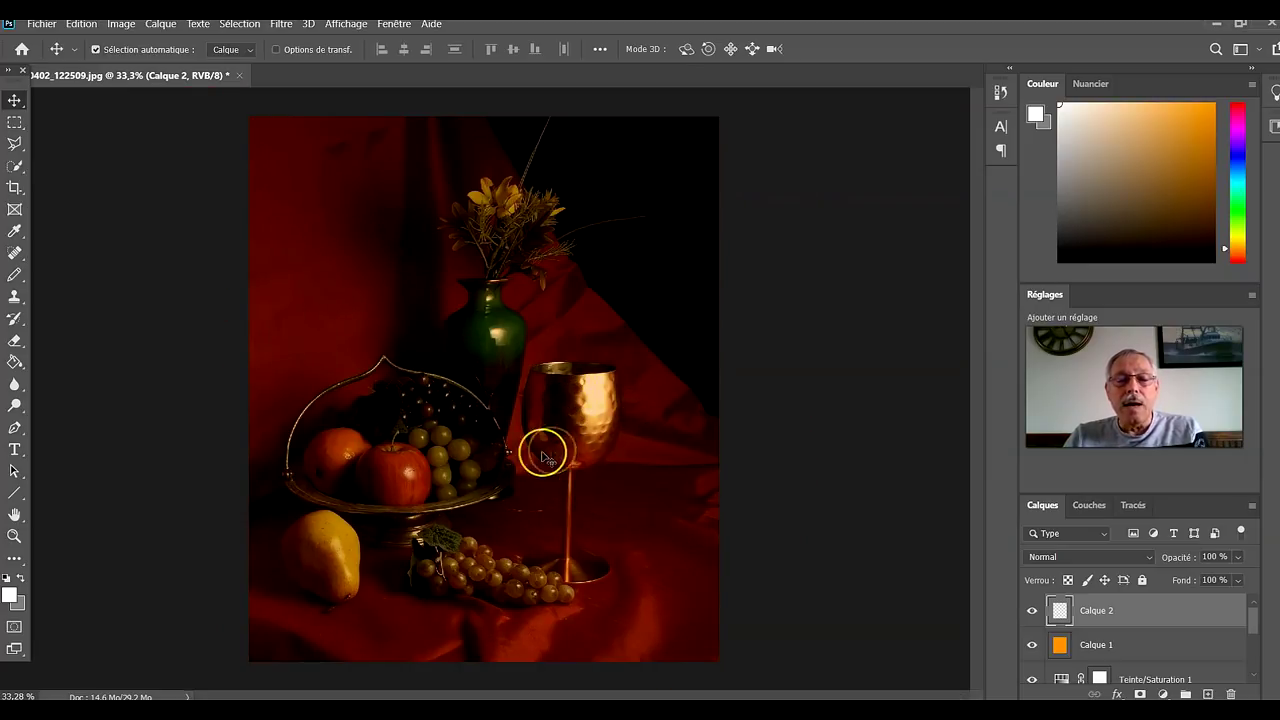
# Step: Compare the composition against the rule of thirds overlay and the golden ratio overlay in the Crop tool
pyautogui.click(16, 189)
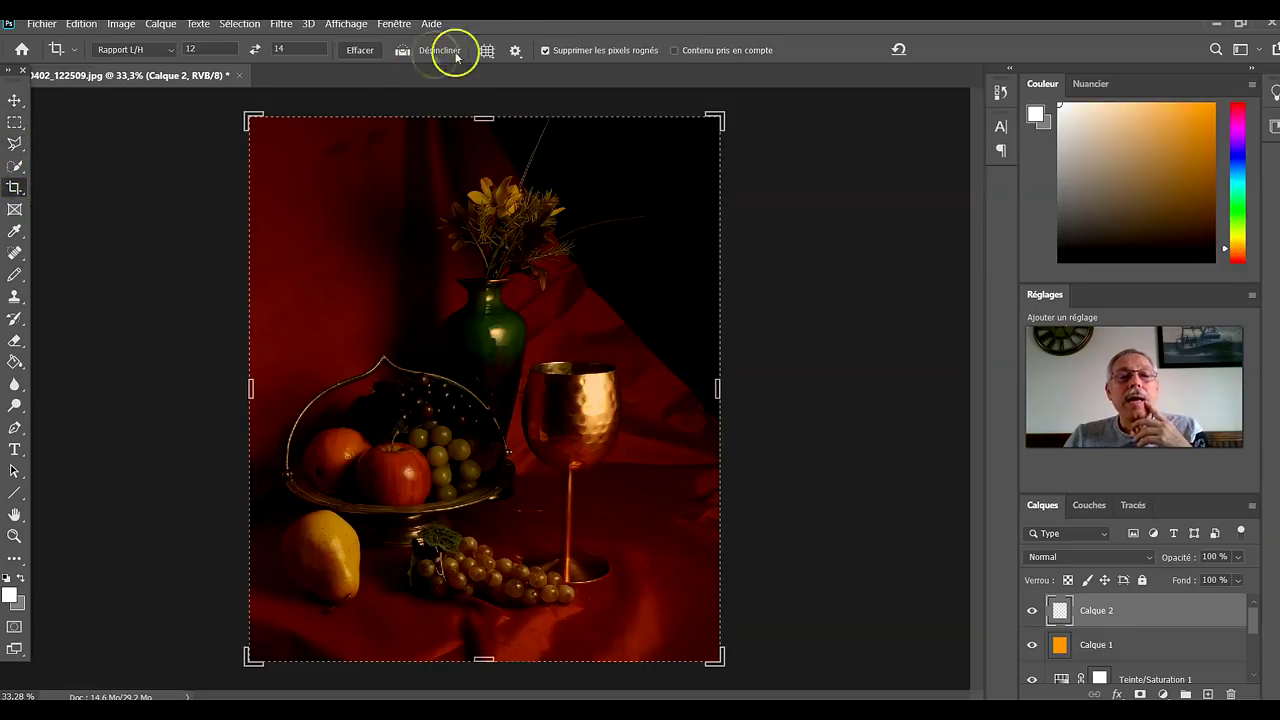
pyautogui.click(487, 51)
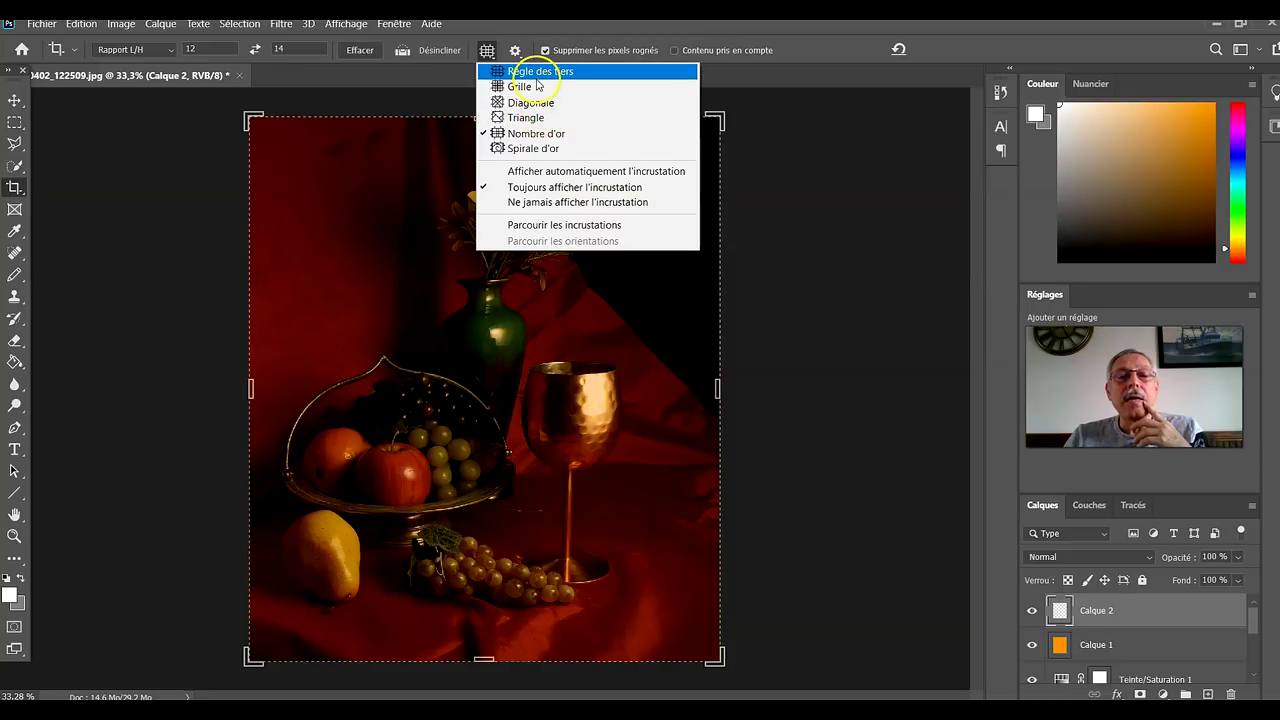
pyautogui.click(536, 72)
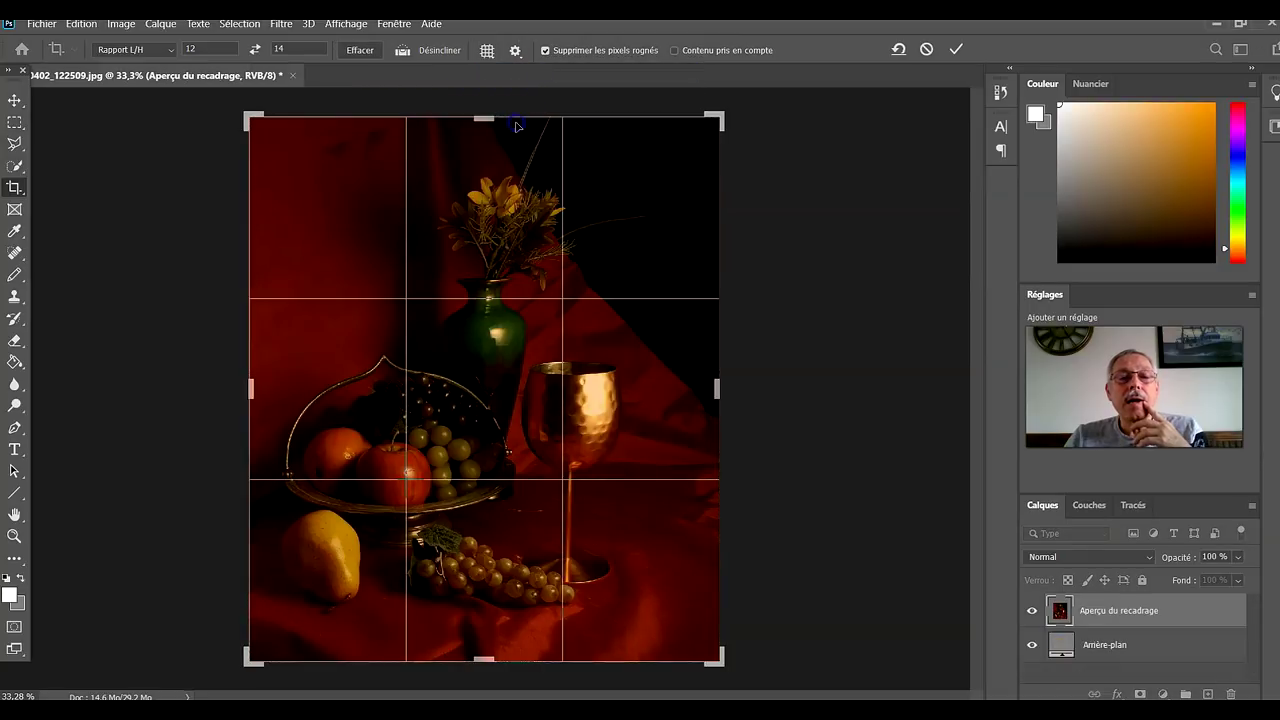
pyautogui.click(515, 51)
pyautogui.click(515, 50)
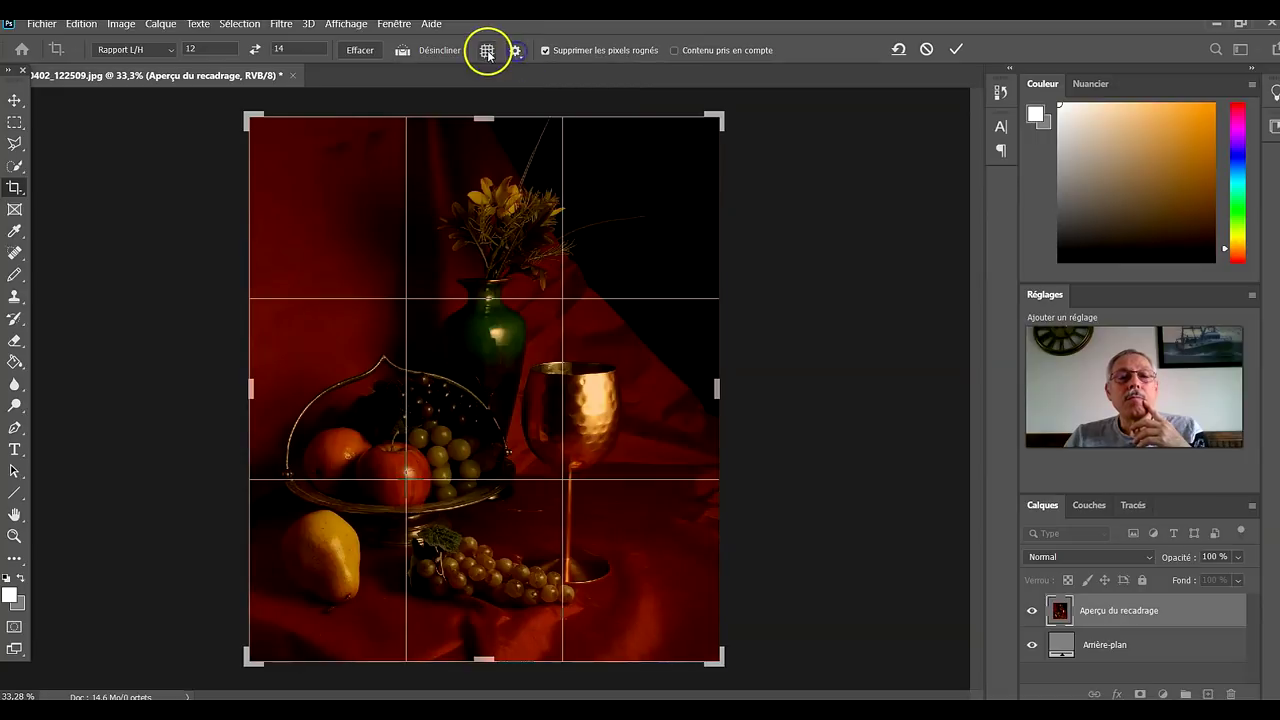
pyautogui.click(487, 50)
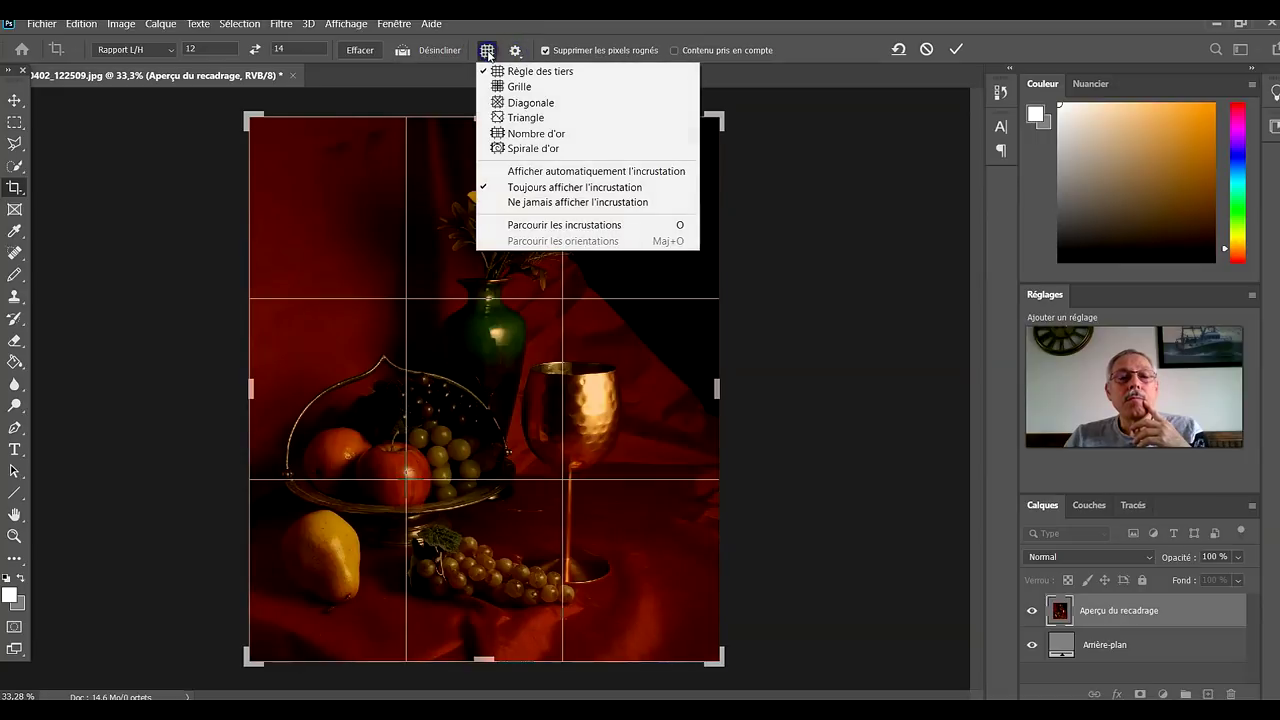
pyautogui.click(537, 134)
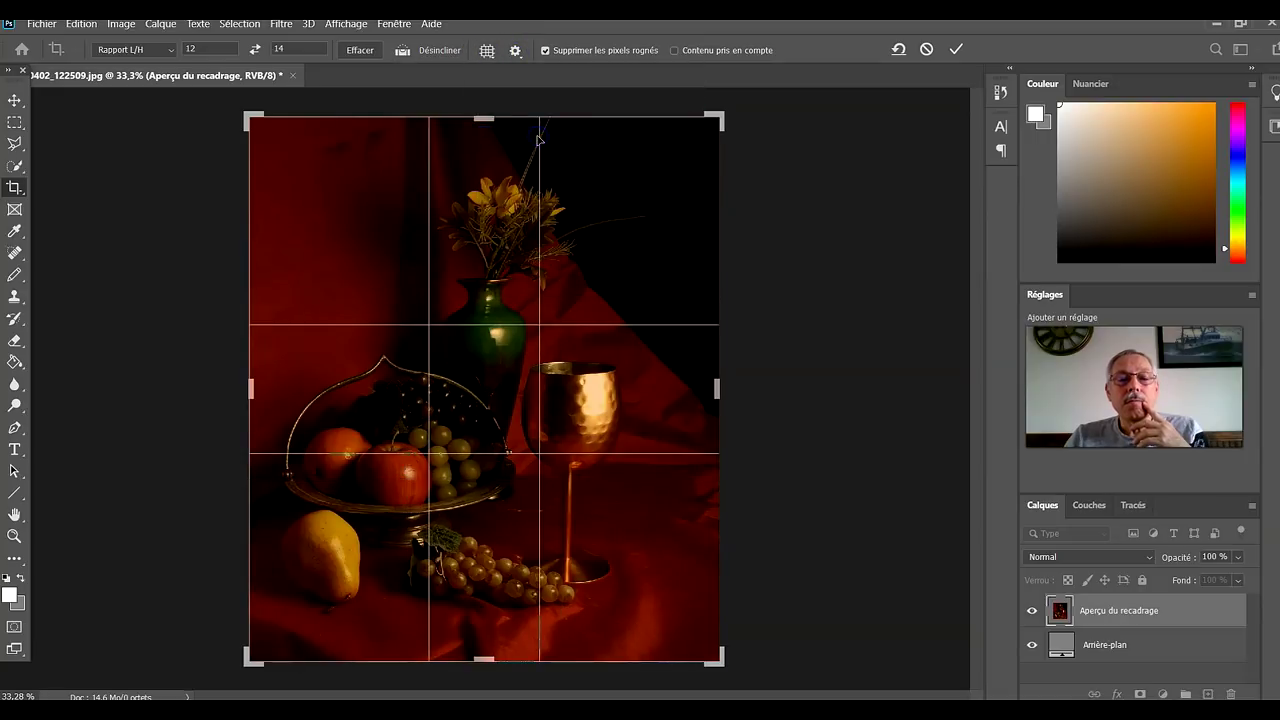
# Step: Set the crop overlay back to the rule of thirds and commit the crop
pyautogui.click(487, 50)
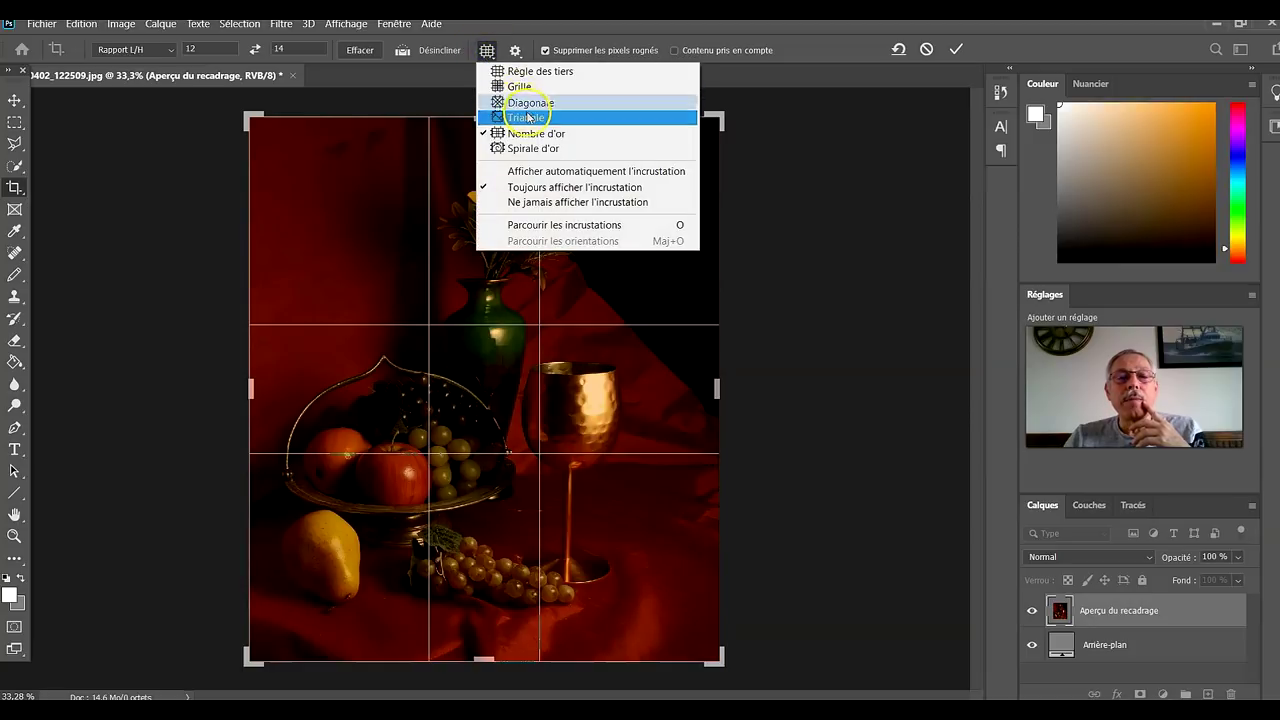
pyautogui.click(527, 72)
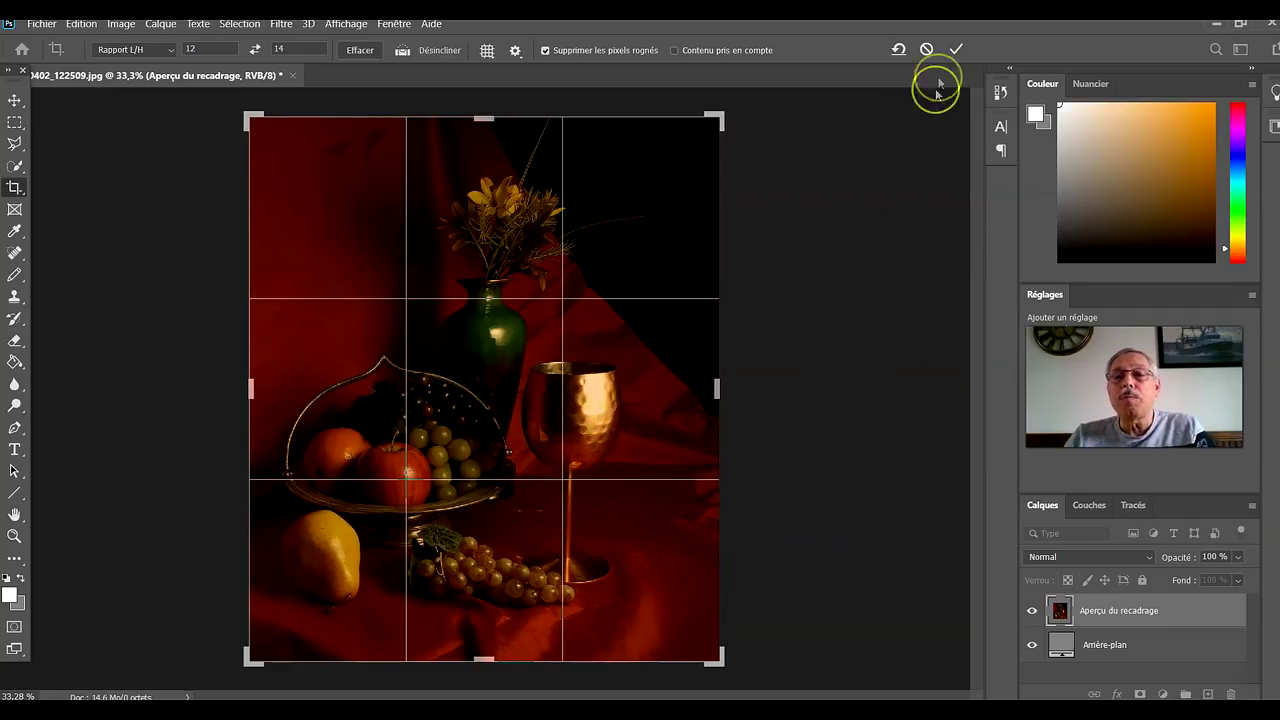
pyautogui.click(956, 49)
pyautogui.click(852, 352)
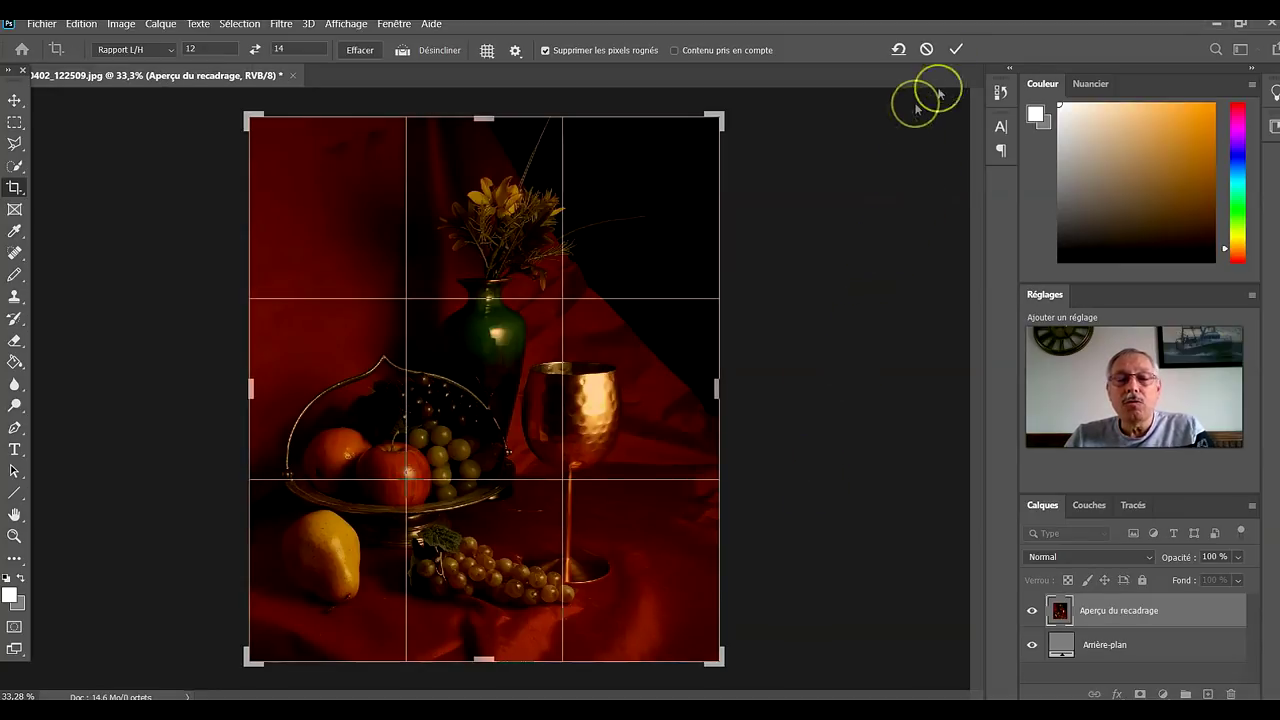
pyautogui.click(956, 49)
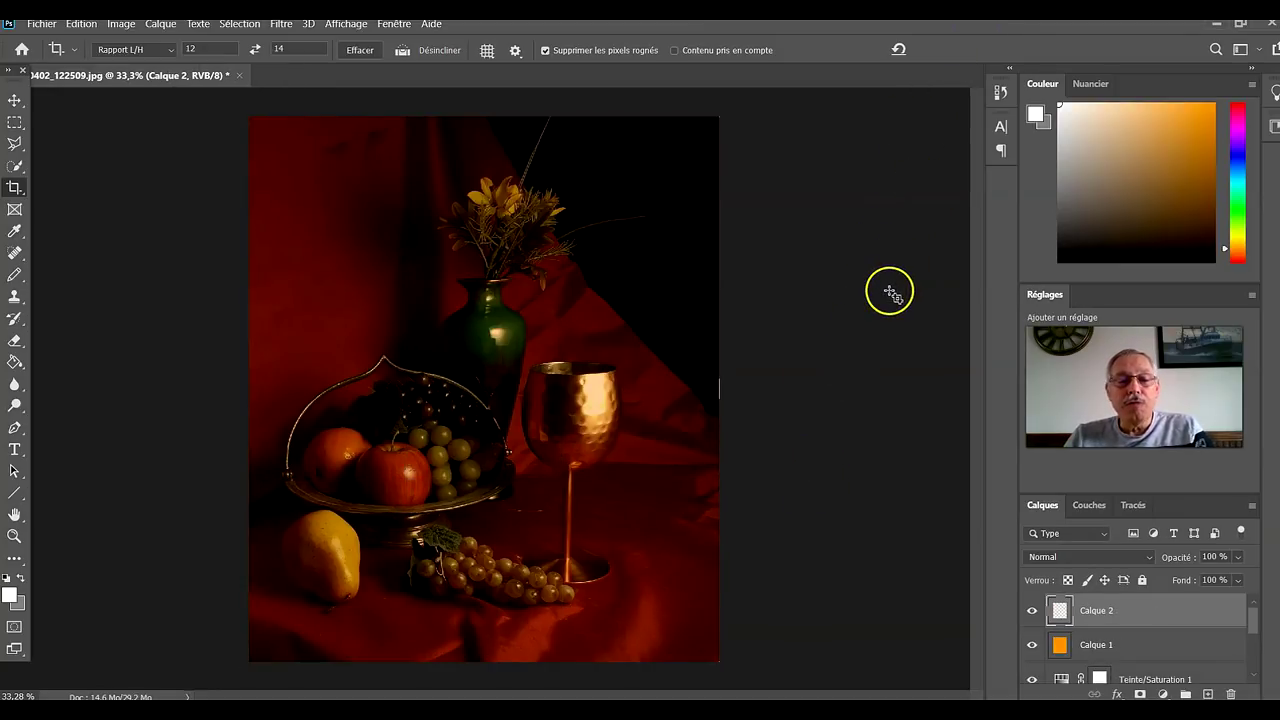
# Step: Save the layered picture as nature morte.psd in Photoshop format in the nature morte folder
pyautogui.click(42, 24)
pyautogui.click(98, 219)
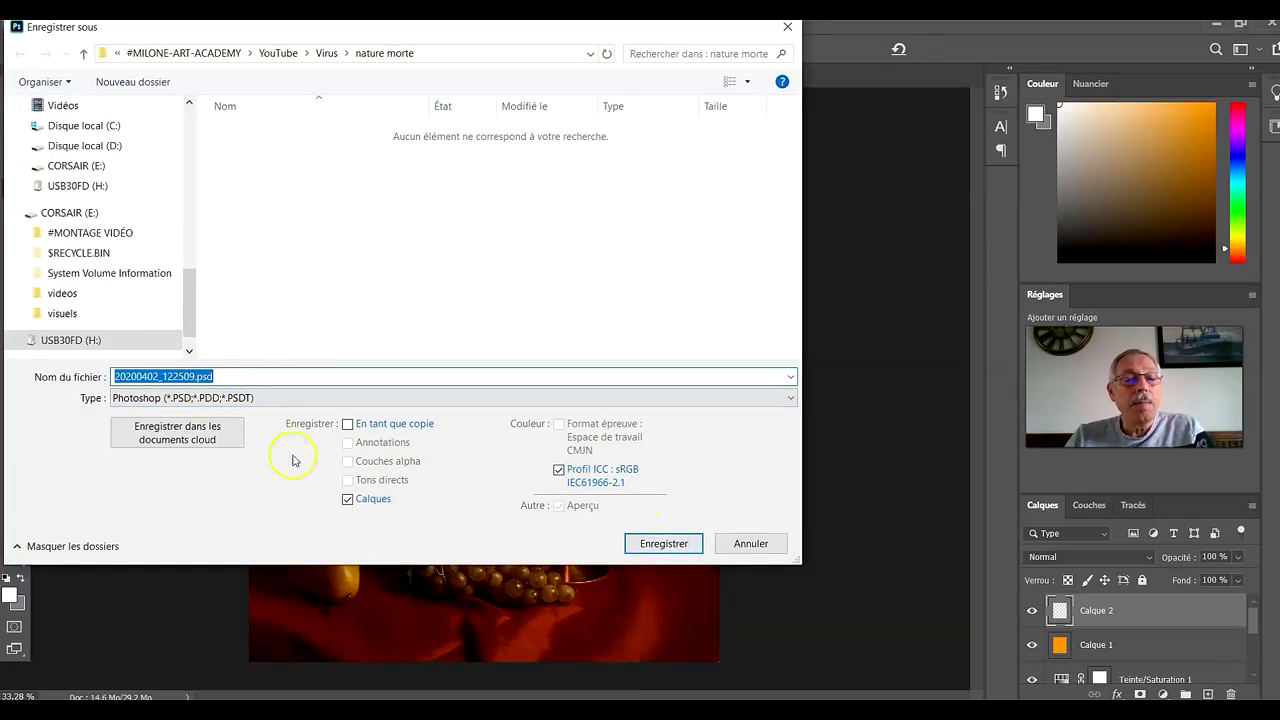
pyautogui.click(205, 377)
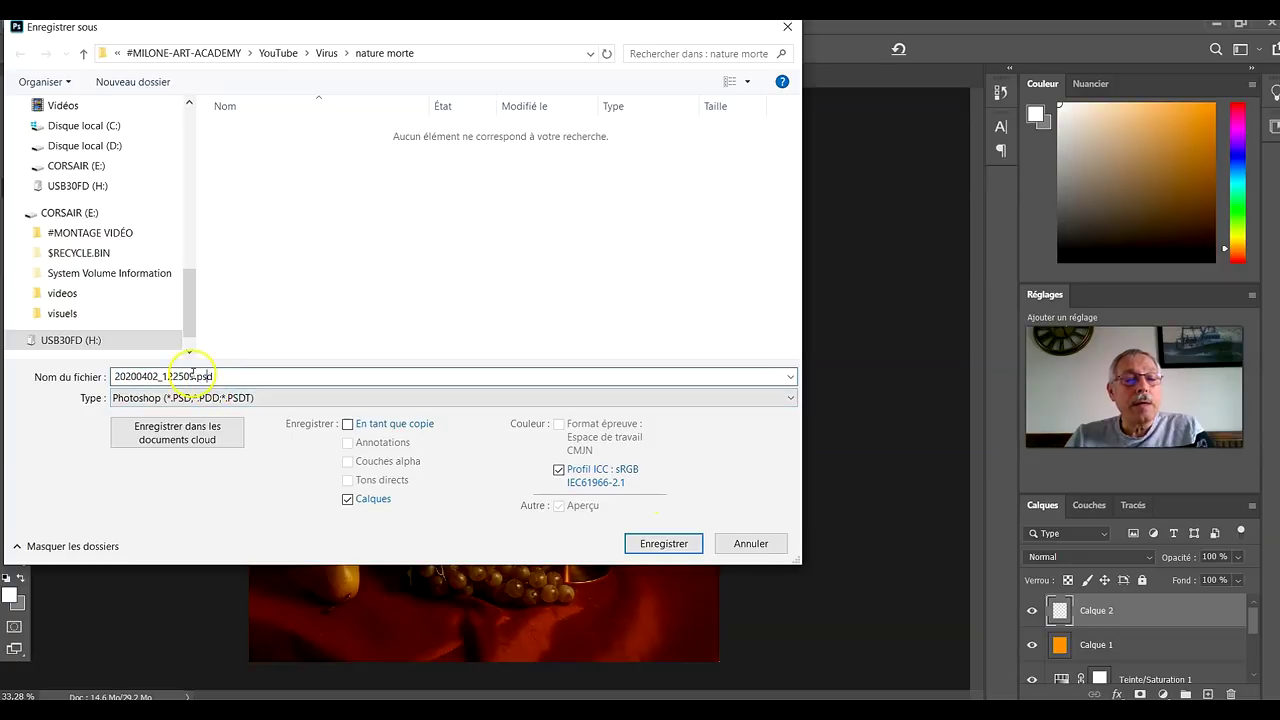
pyautogui.moveTo(194, 376); pyautogui.dragTo(90, 379)
pyautogui.write('nature morte')
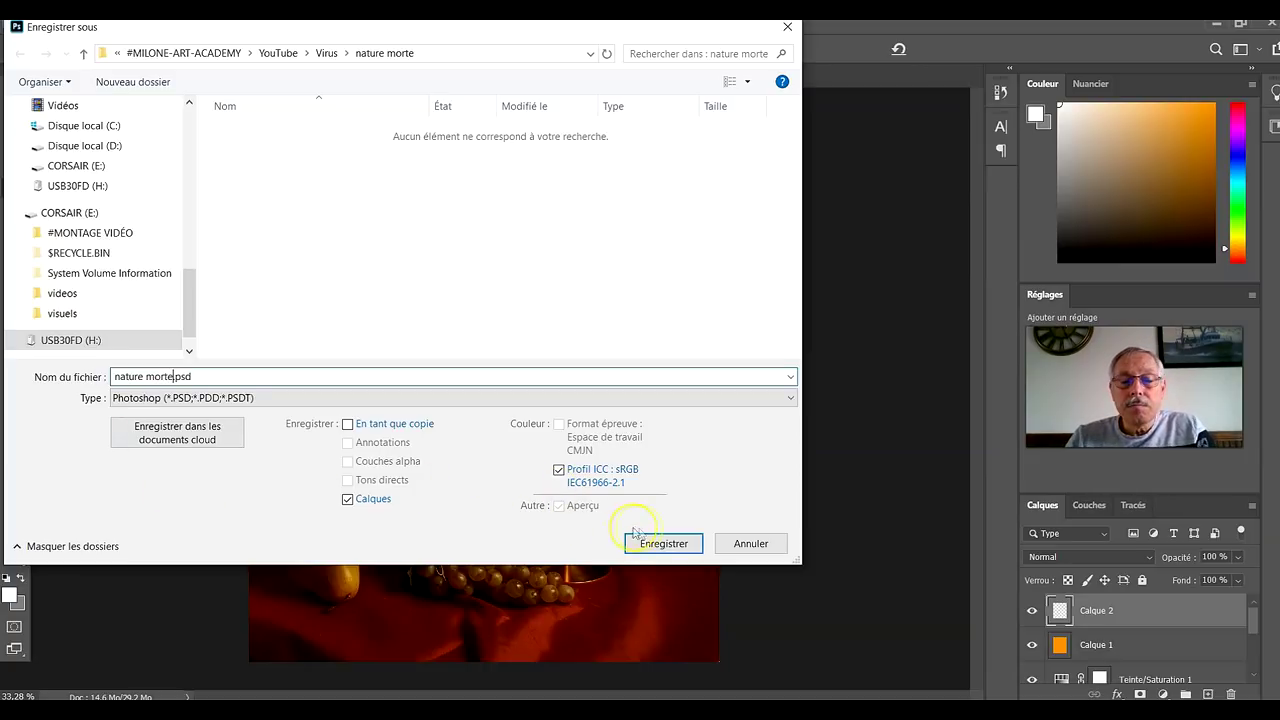
pyautogui.click(656, 541)
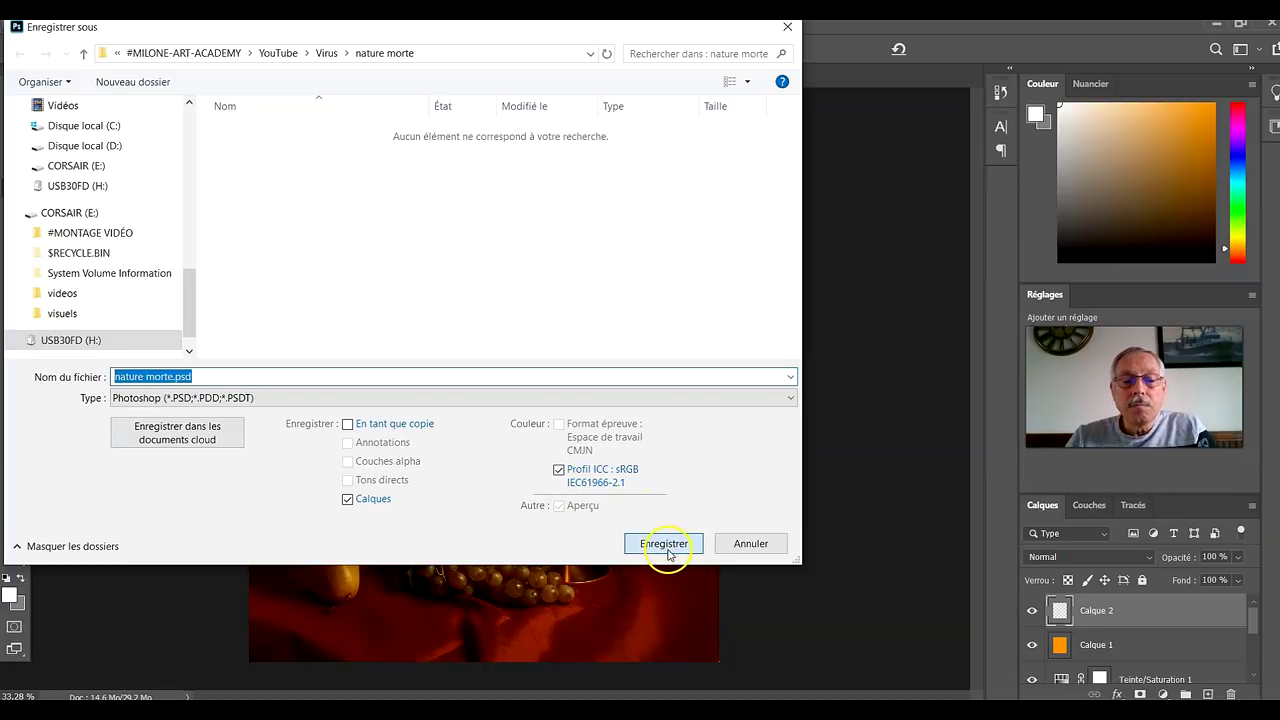
pyautogui.click(666, 545)
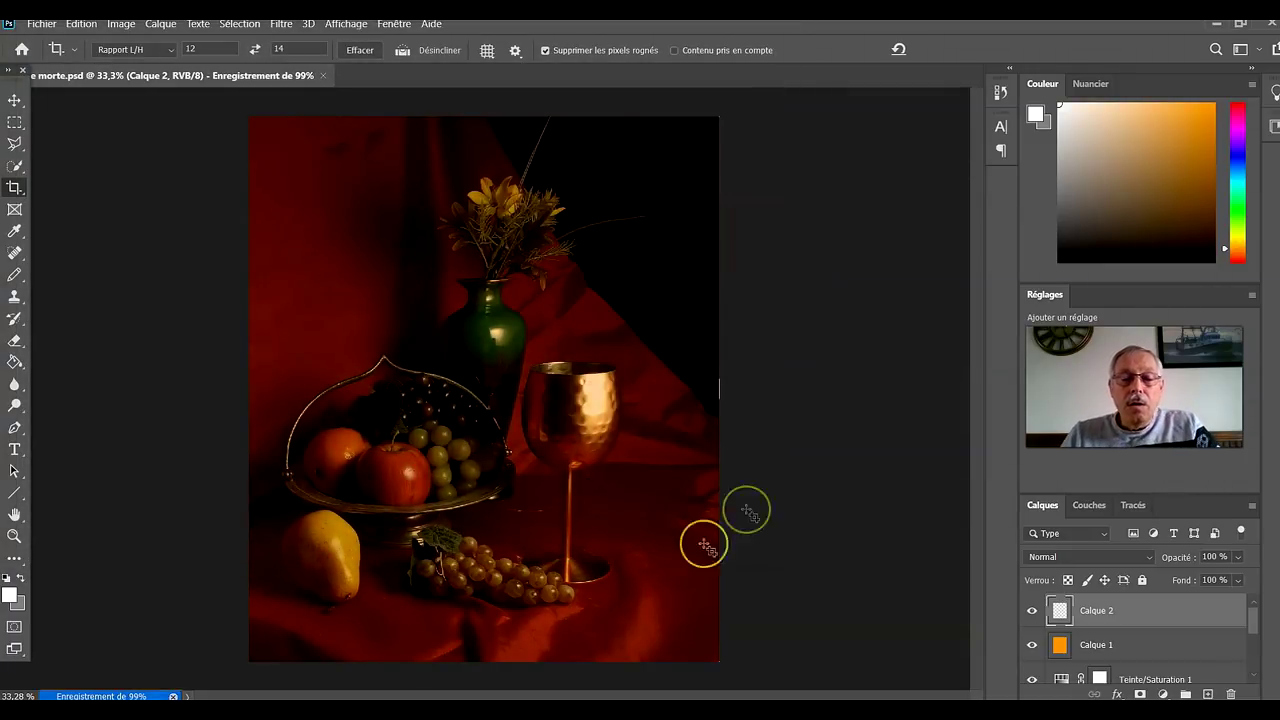
# Step: Try to start another Save As of the picture while the background save is running
pyautogui.click(42, 24)
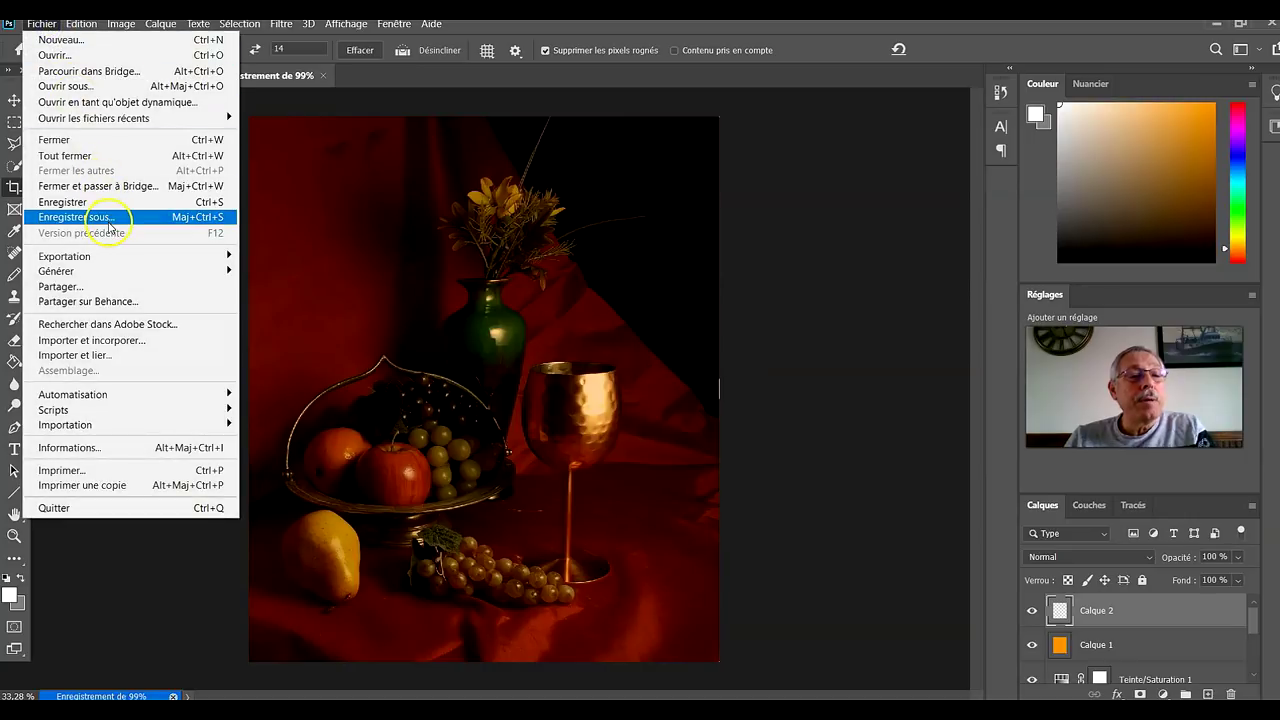
pyautogui.click(109, 223)
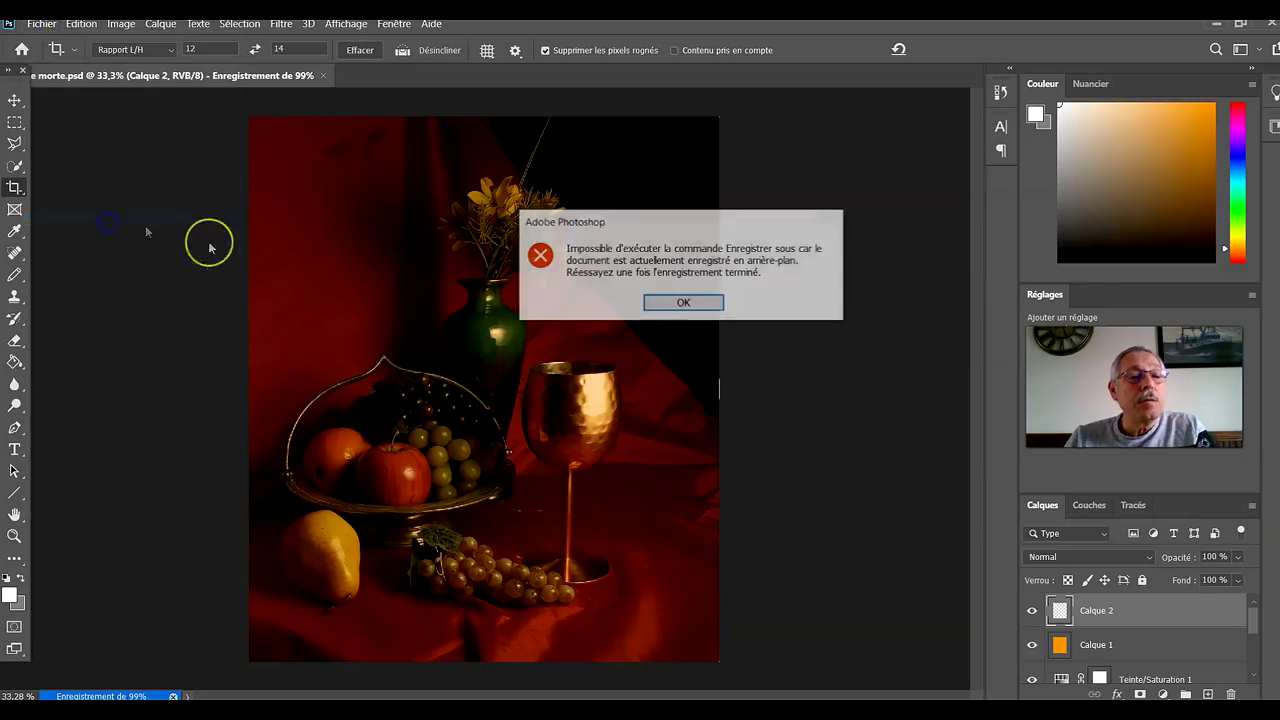
pyautogui.click(683, 304)
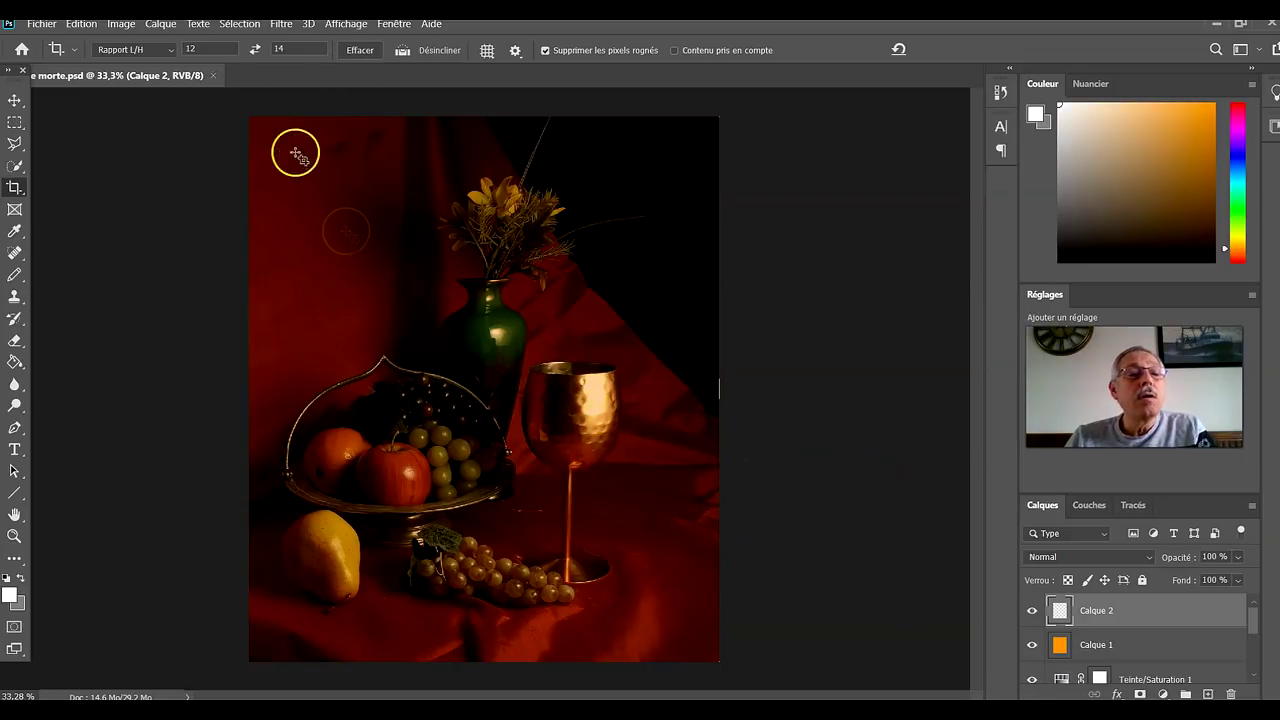
# Step: Save a copy of the picture as nature morte.jpg in JPEG format at quality 12 in the nature morte folder
pyautogui.click(41, 23)
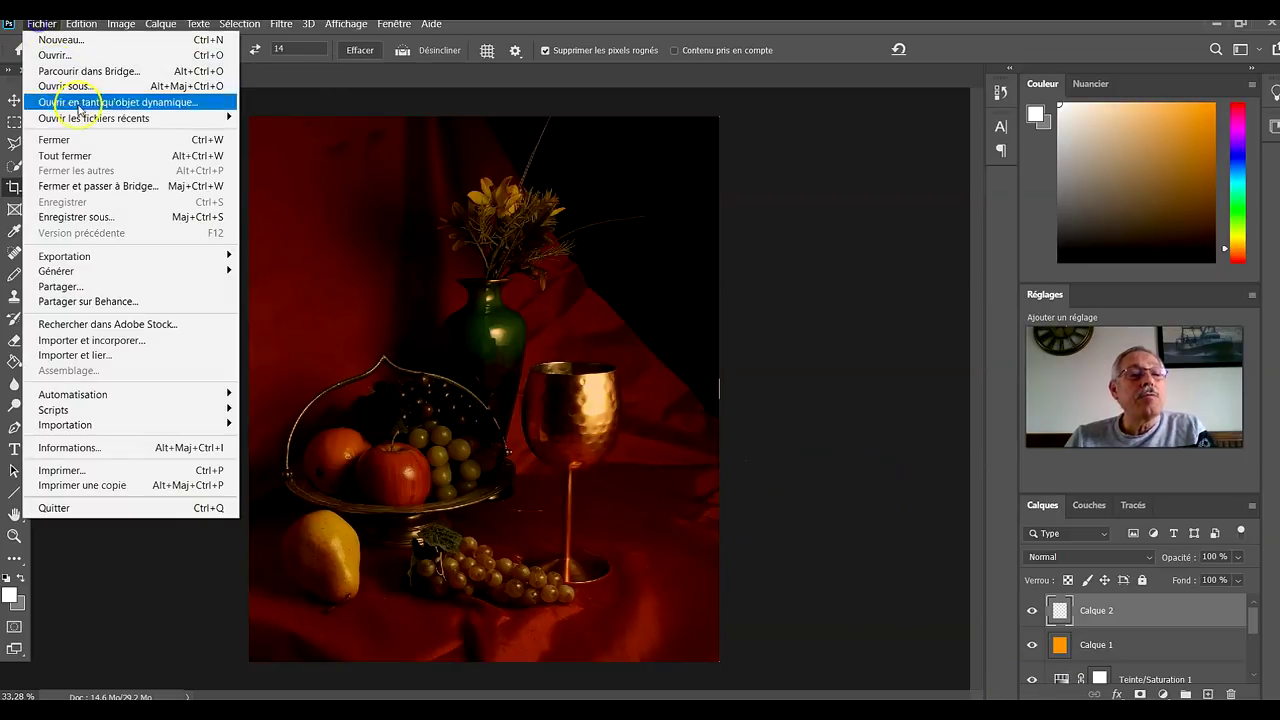
pyautogui.click(108, 219)
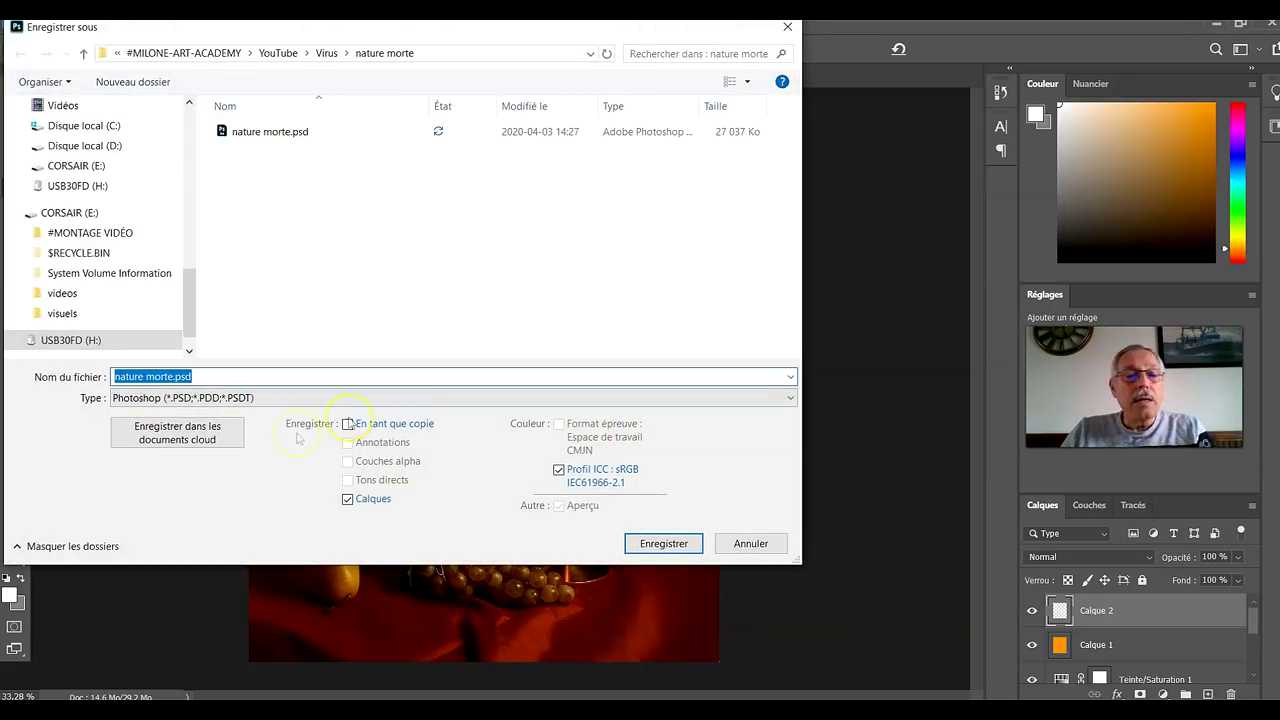
pyautogui.click(266, 401)
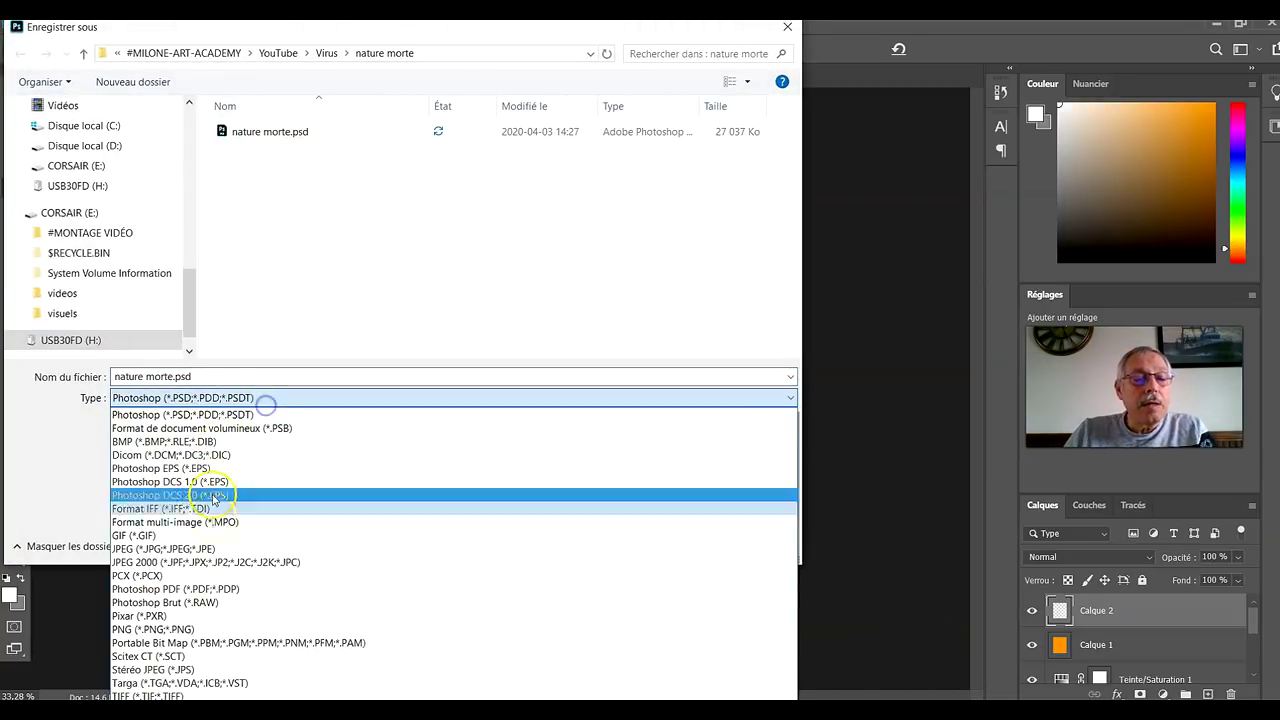
pyautogui.click(200, 549)
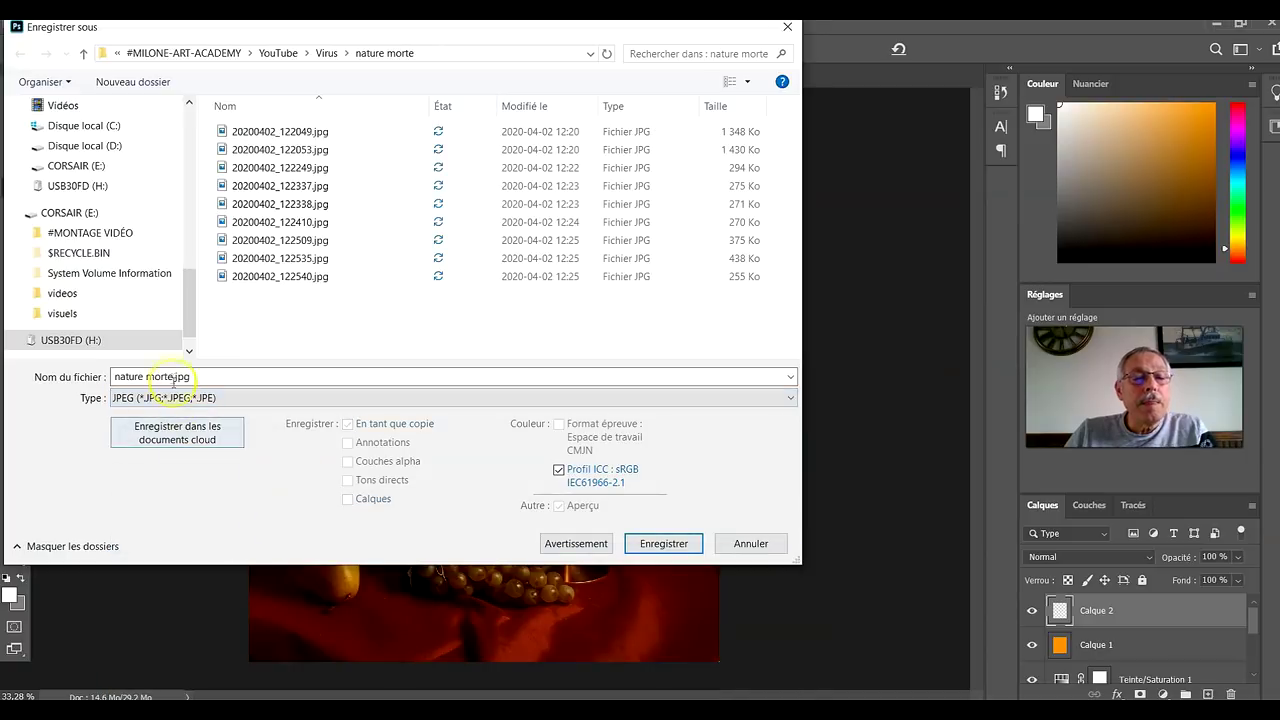
pyautogui.click(663, 543)
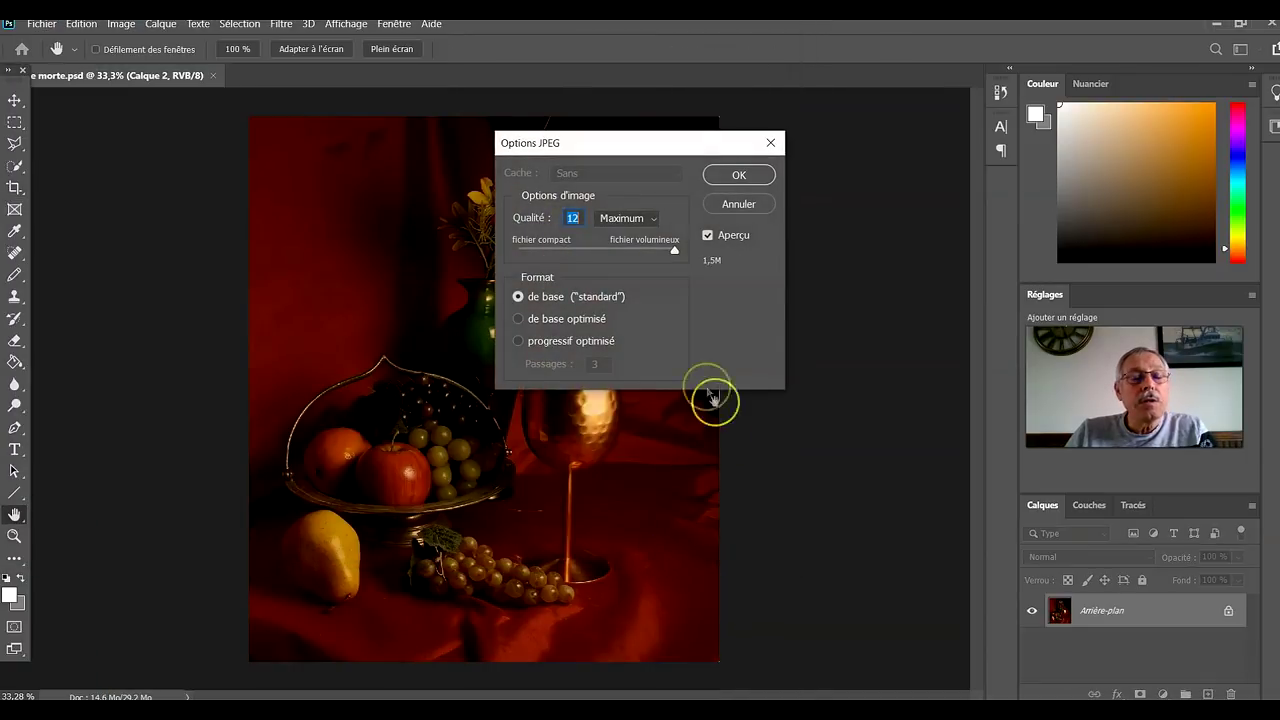
pyautogui.click(740, 176)
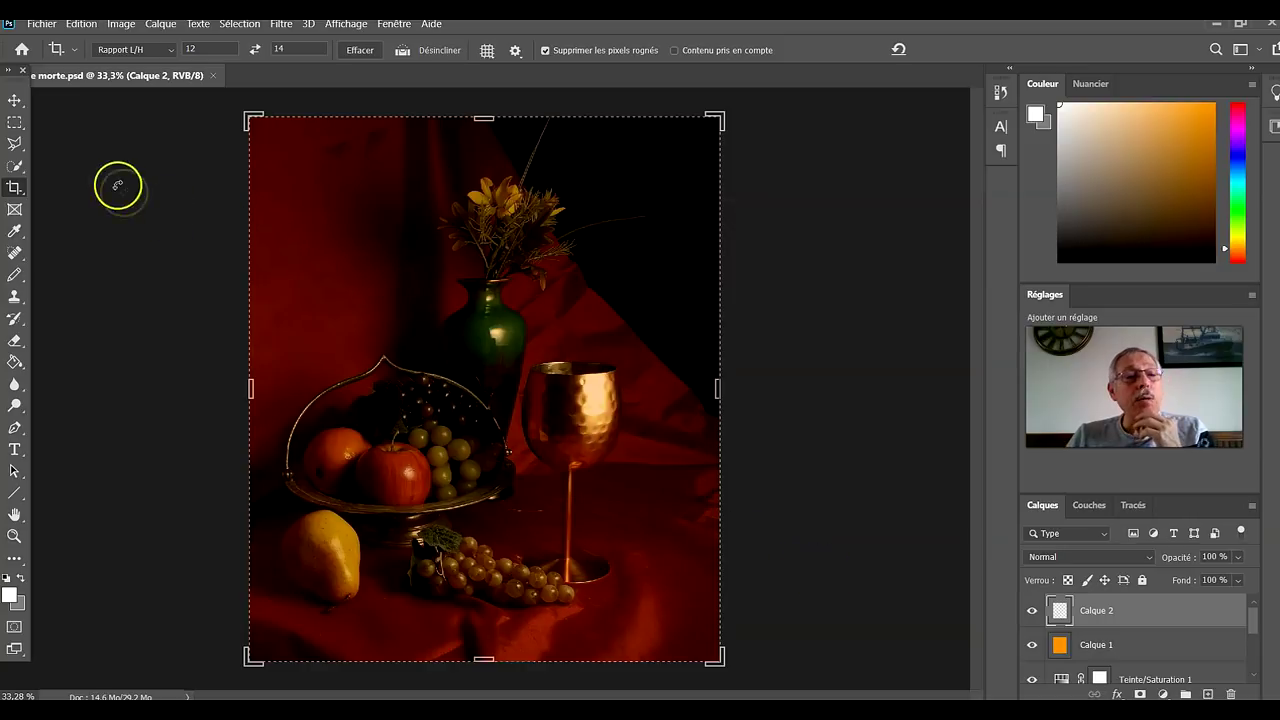
# Step: Switch to the Move tool and enlarge the layer list to show more of the adjustment layers
pyautogui.click(15, 101)
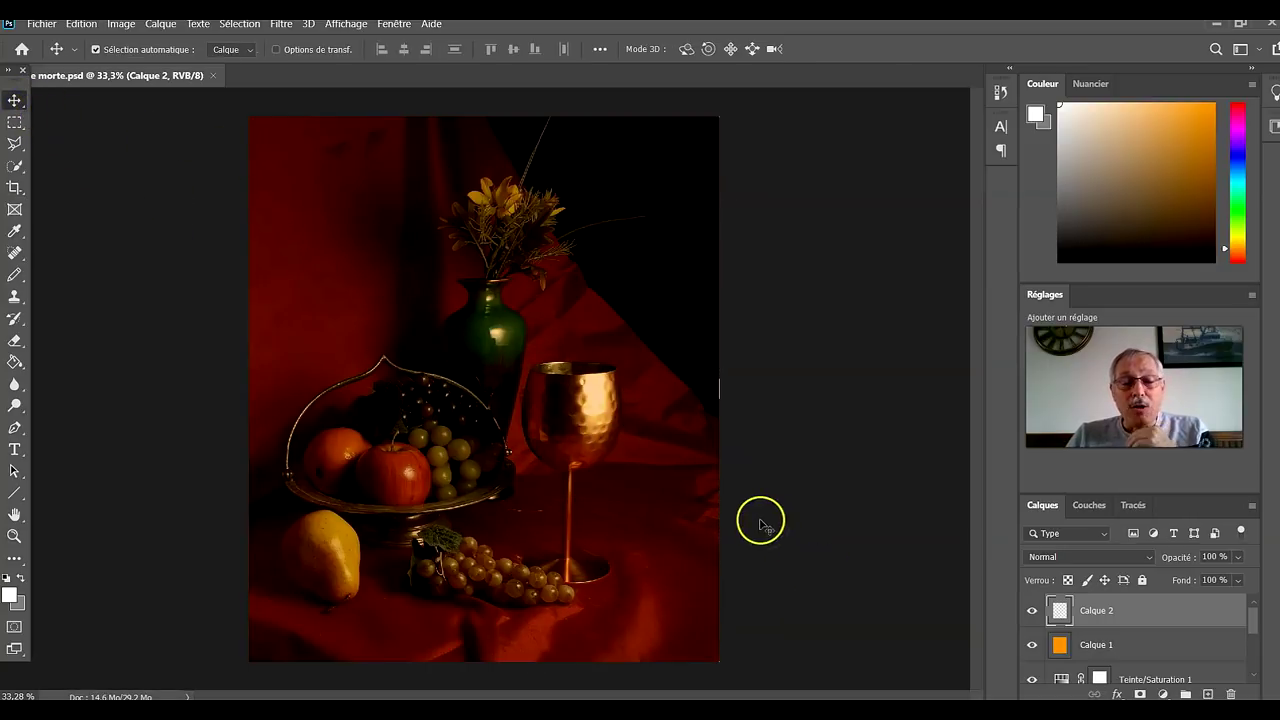
pyautogui.scroll(-3, 1170, 612)
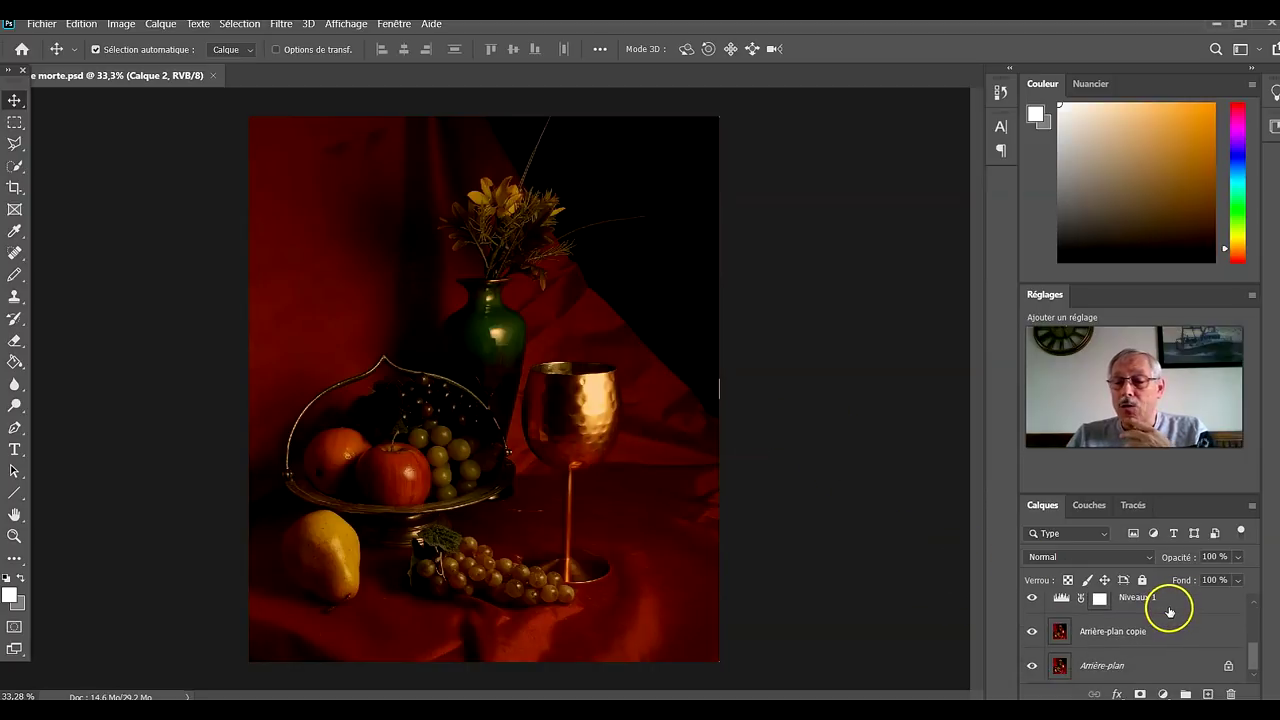
pyautogui.scroll(3, 1165, 650)
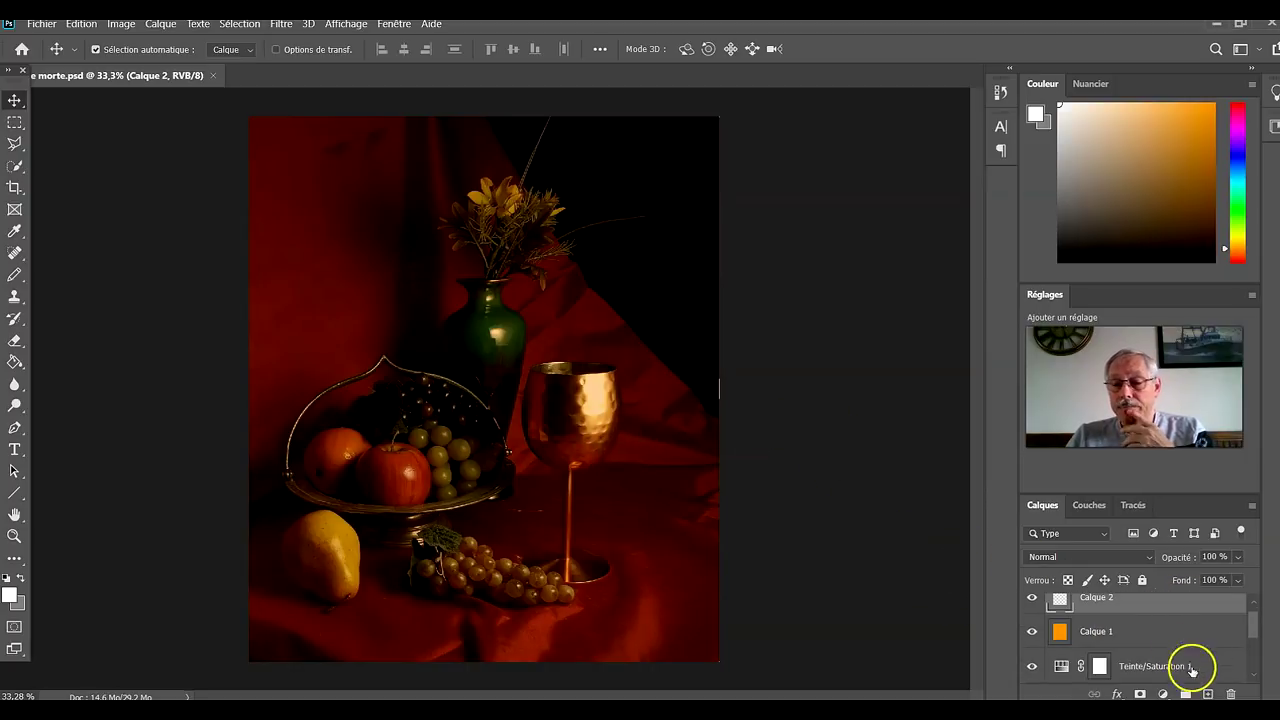
pyautogui.moveTo(1208, 497); pyautogui.dragTo(1196, 453)
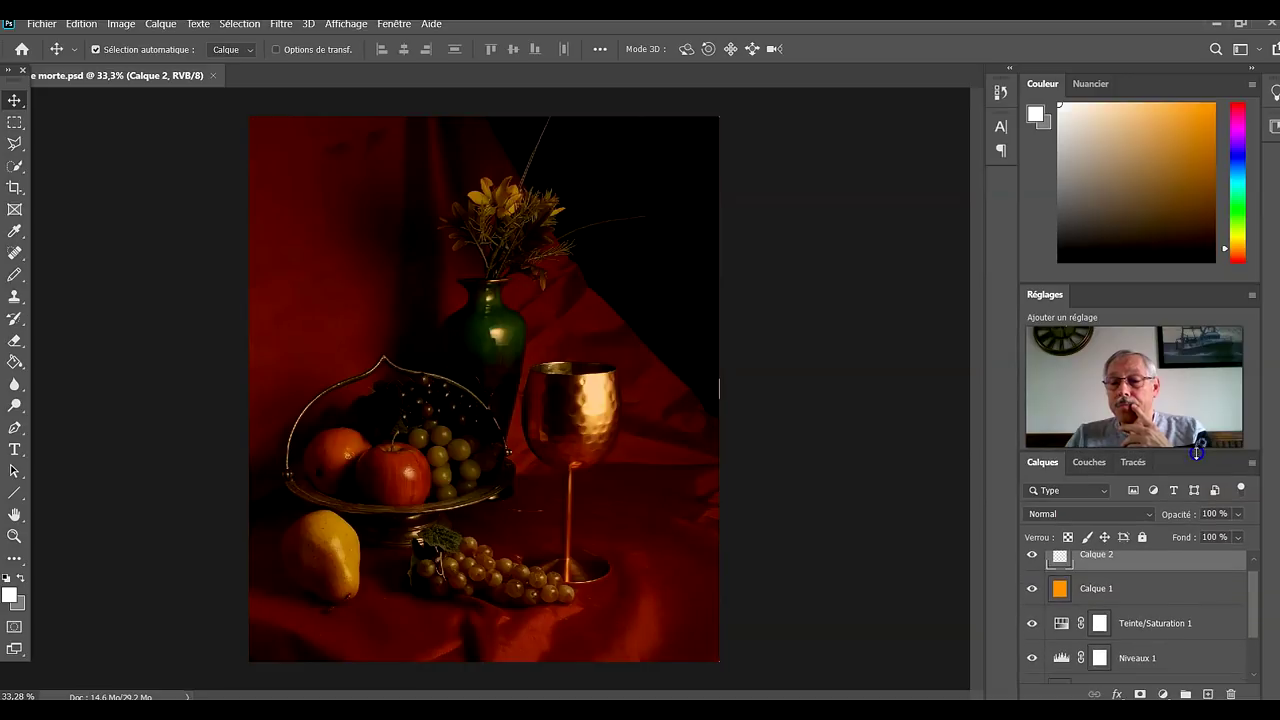
pyautogui.click(1166, 630)
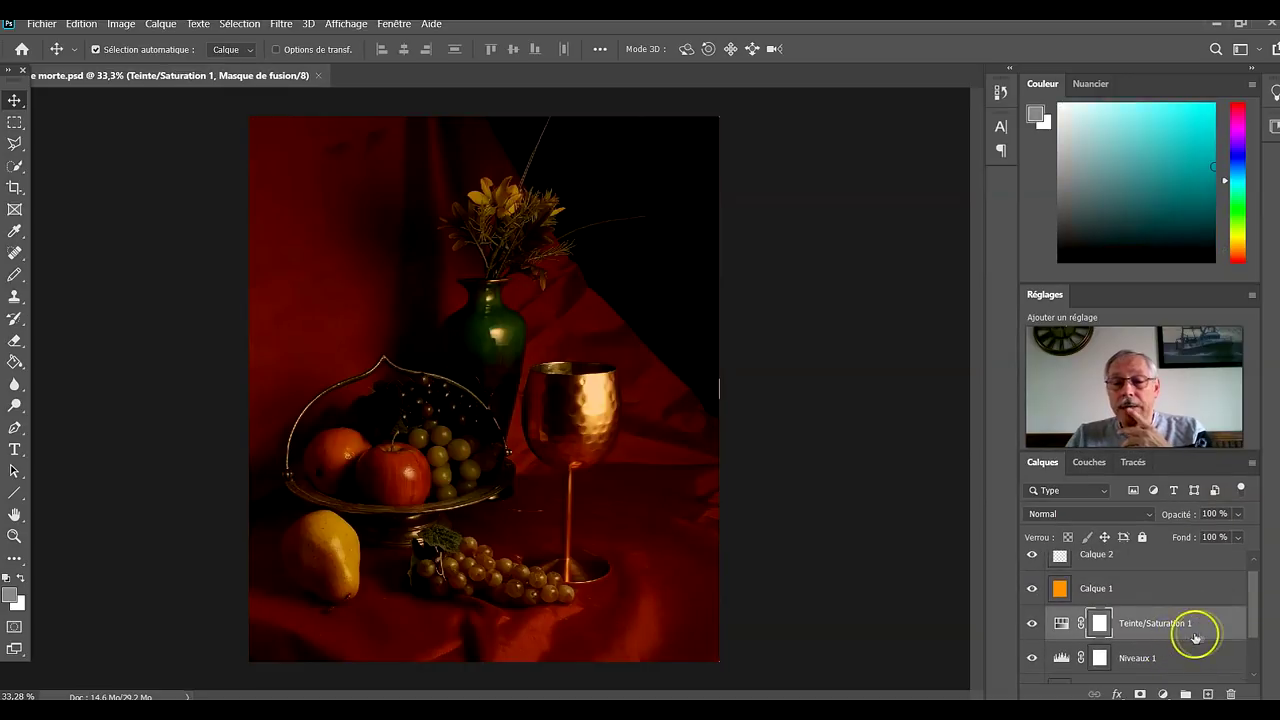
pyautogui.moveTo(1248, 615); pyautogui.dragTo(1255, 577)
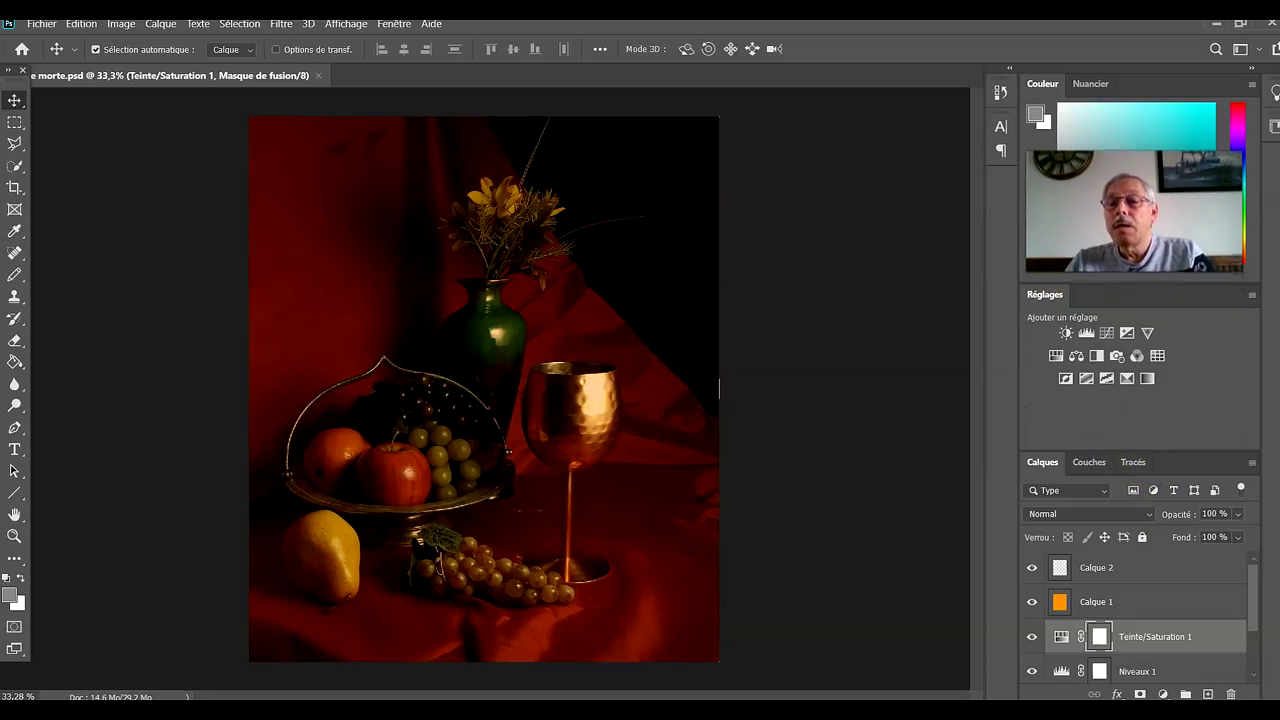
# Step: Check the Teinte/Saturation 1 settings and lighten the picture by setting the Niveaux 1 midtone value to 1,19
pyautogui.doubleClick(1061, 637)
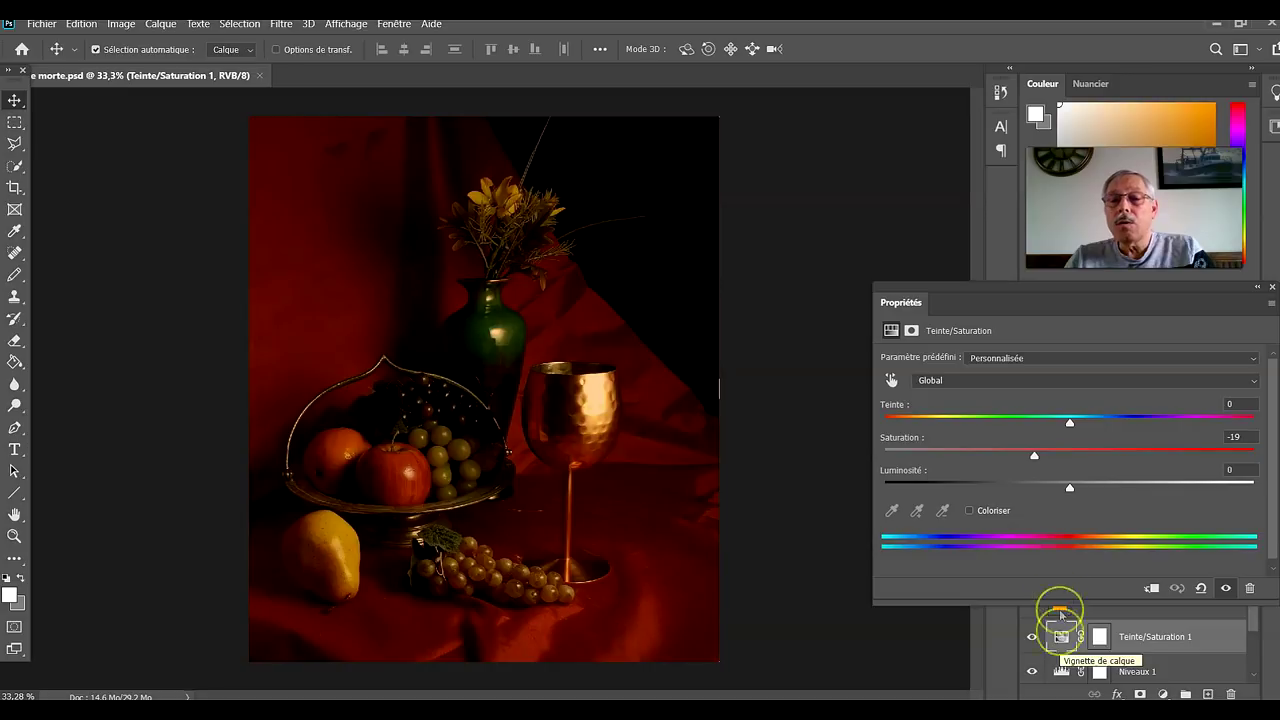
pyautogui.click(1272, 287)
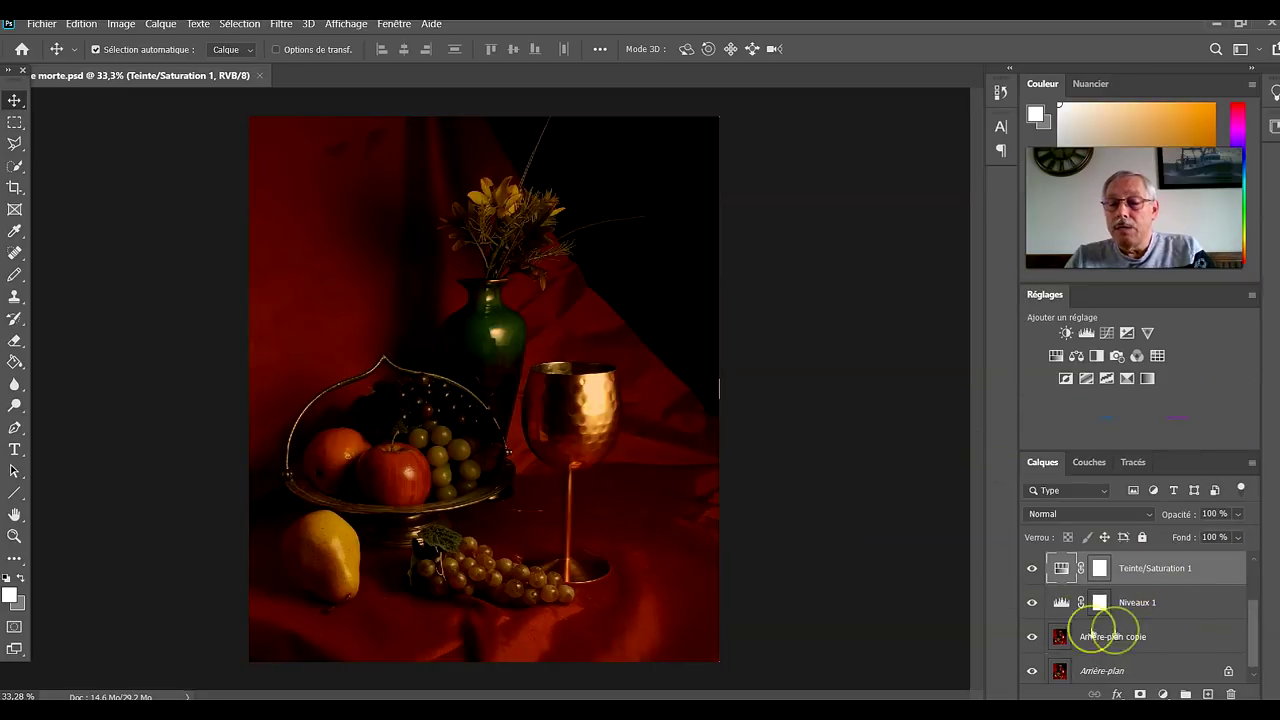
pyautogui.doubleClick(1061, 603)
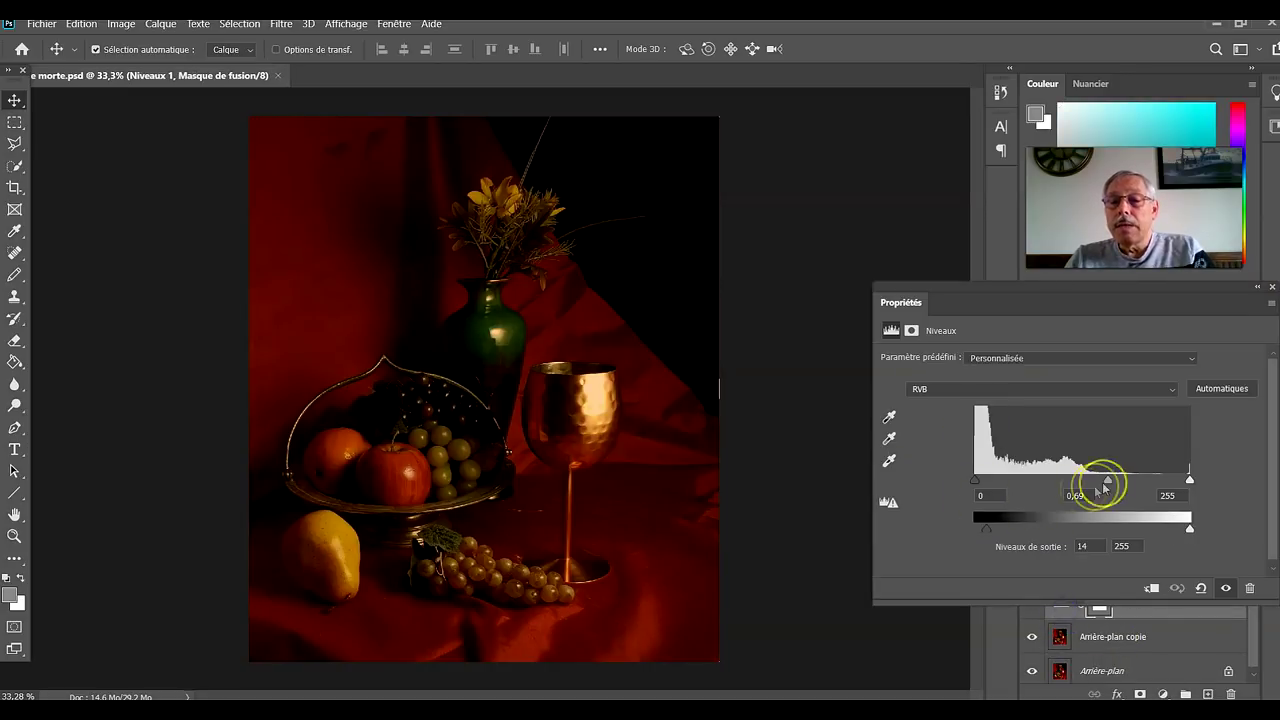
pyautogui.moveTo(1104, 481); pyautogui.dragTo(1070, 481)
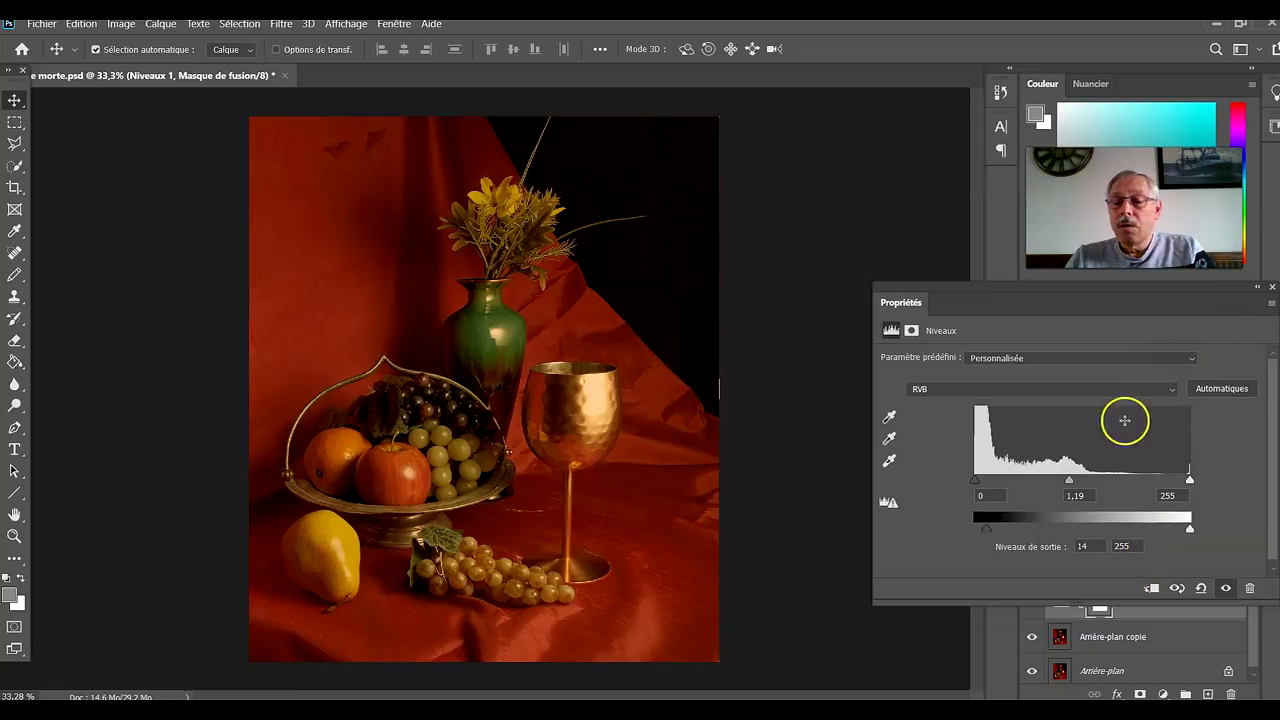
# Step: Save a copy of the lightened picture as nature morte-pale.jpg in JPEG format in the nature morte folder
pyautogui.click(41, 23)
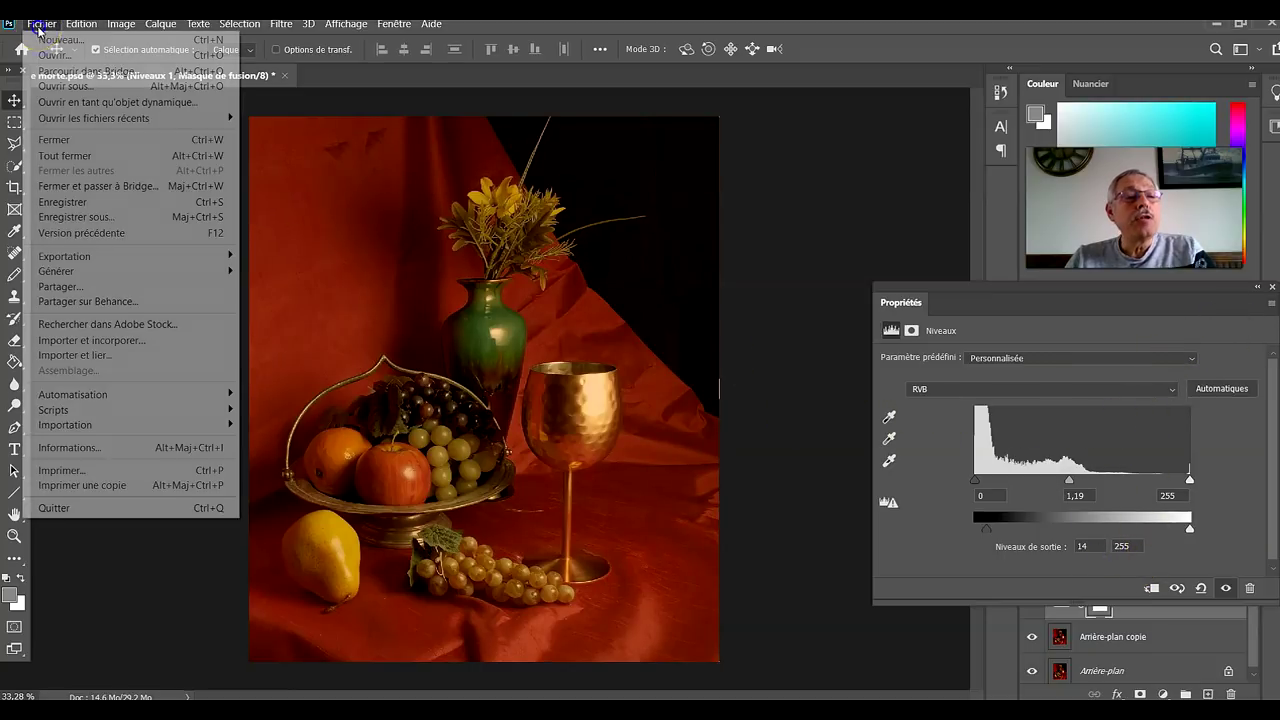
pyautogui.click(60, 217)
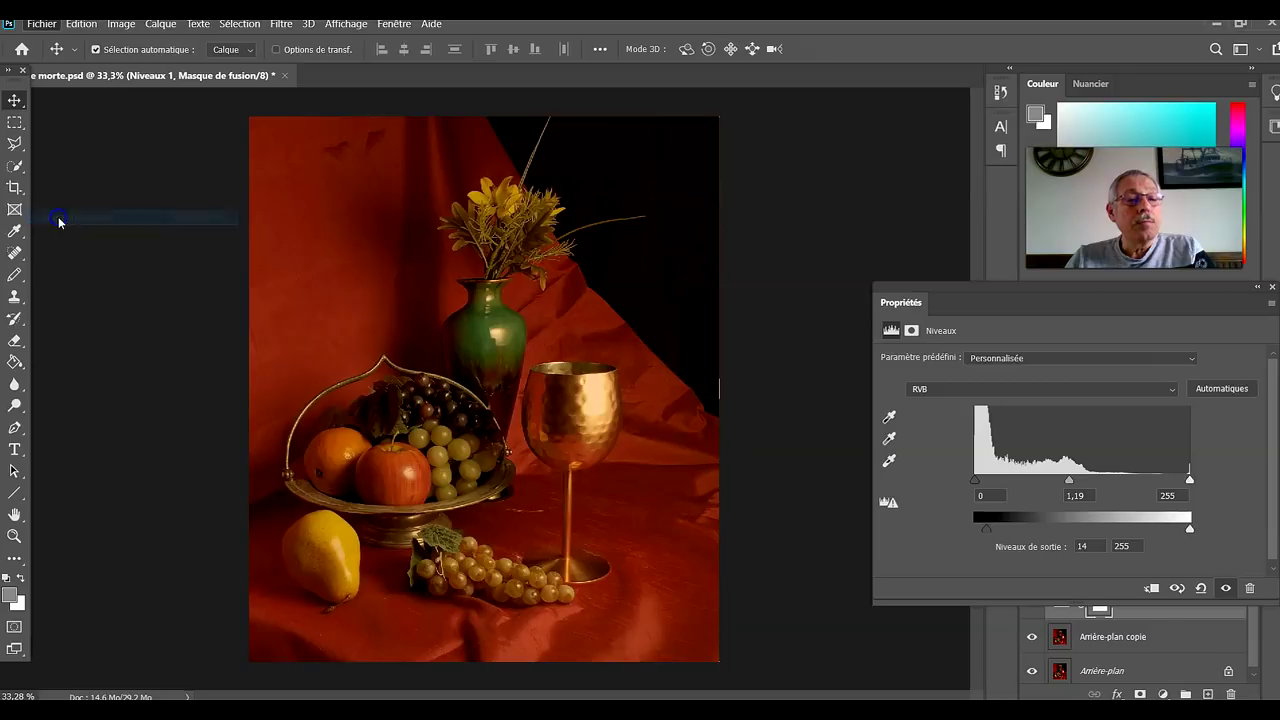
pyautogui.click(222, 399)
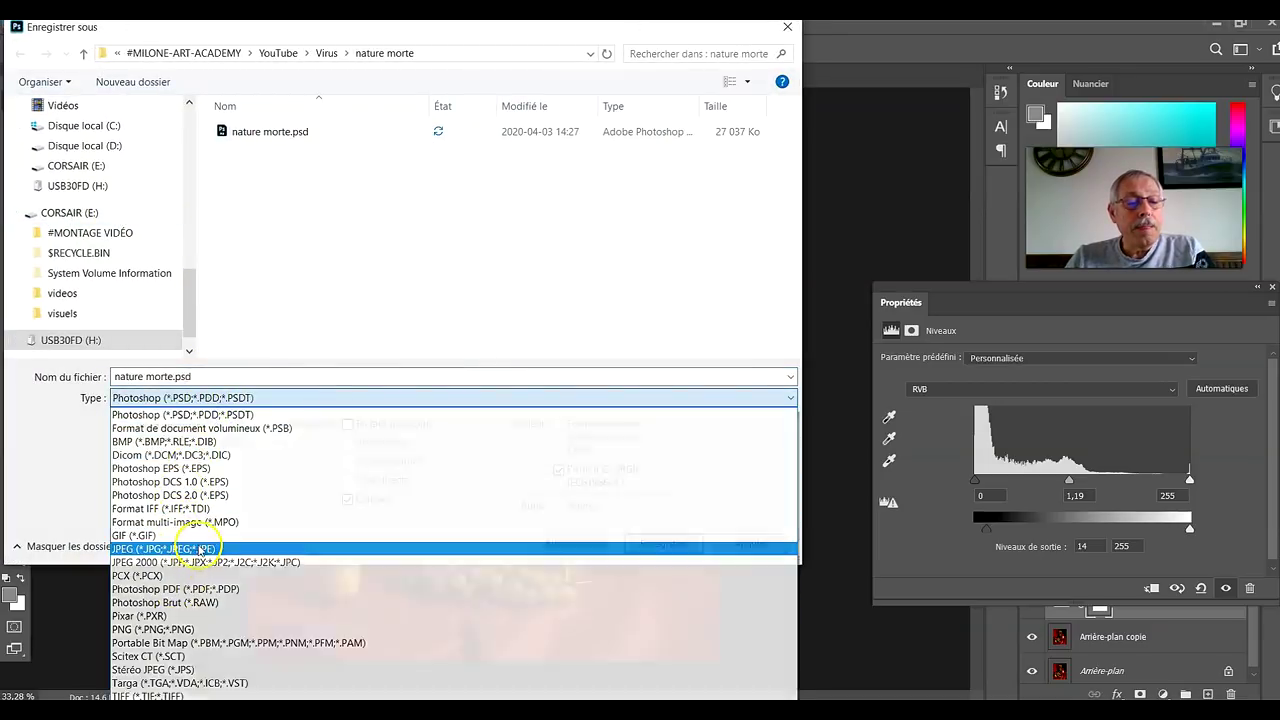
pyautogui.click(197, 552)
pyautogui.click(250, 294)
pyautogui.click(214, 376)
pyautogui.click(172, 378)
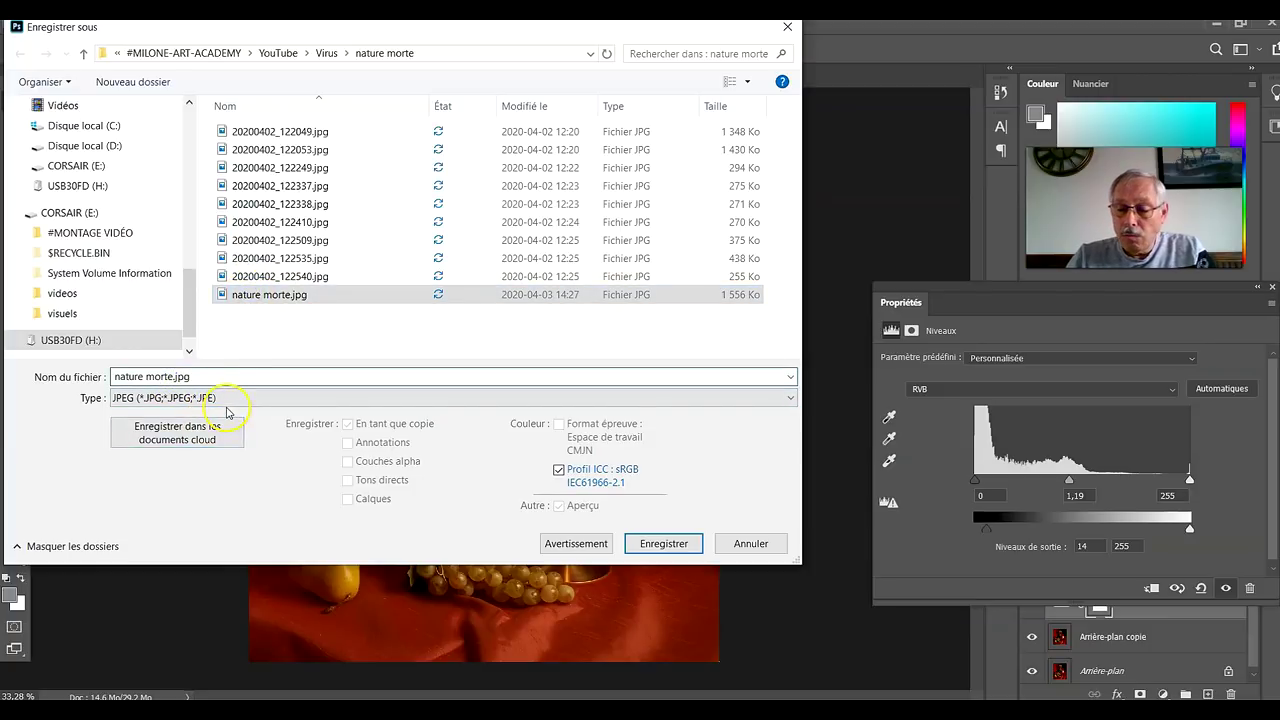
pyautogui.write('-pale')
pyautogui.click(180, 503)
pyautogui.click(647, 546)
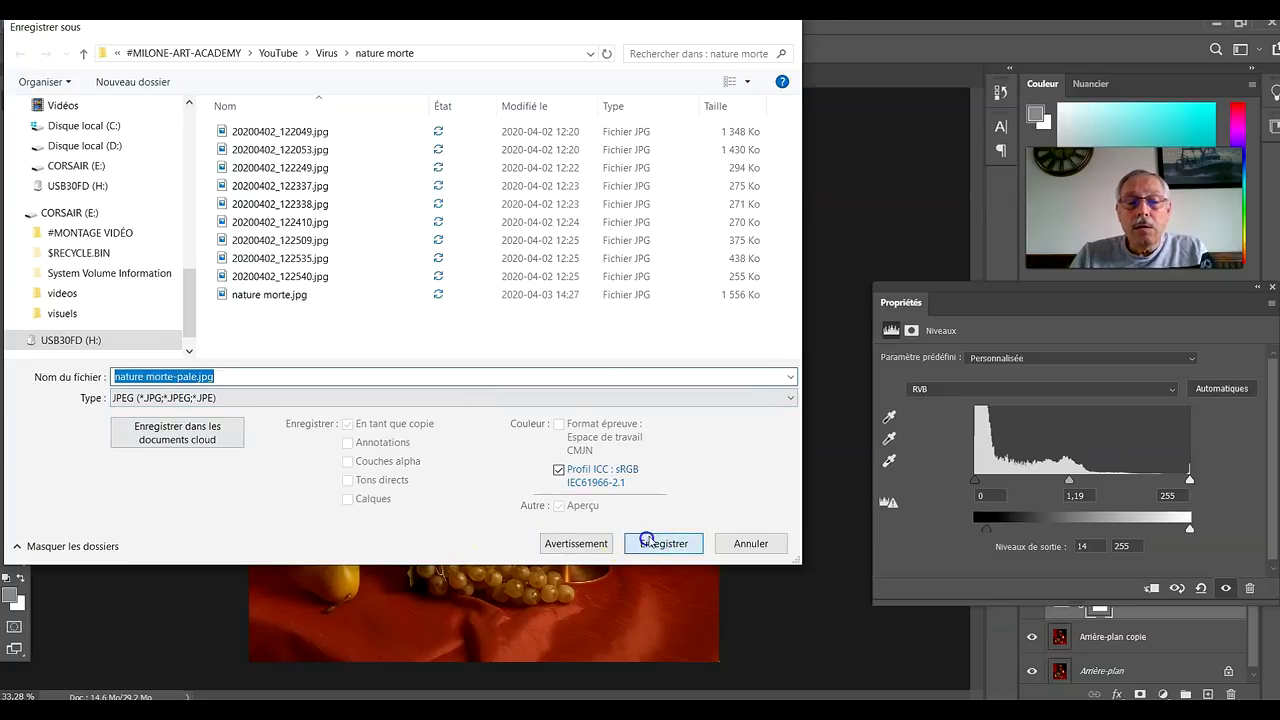
pyautogui.click(737, 175)
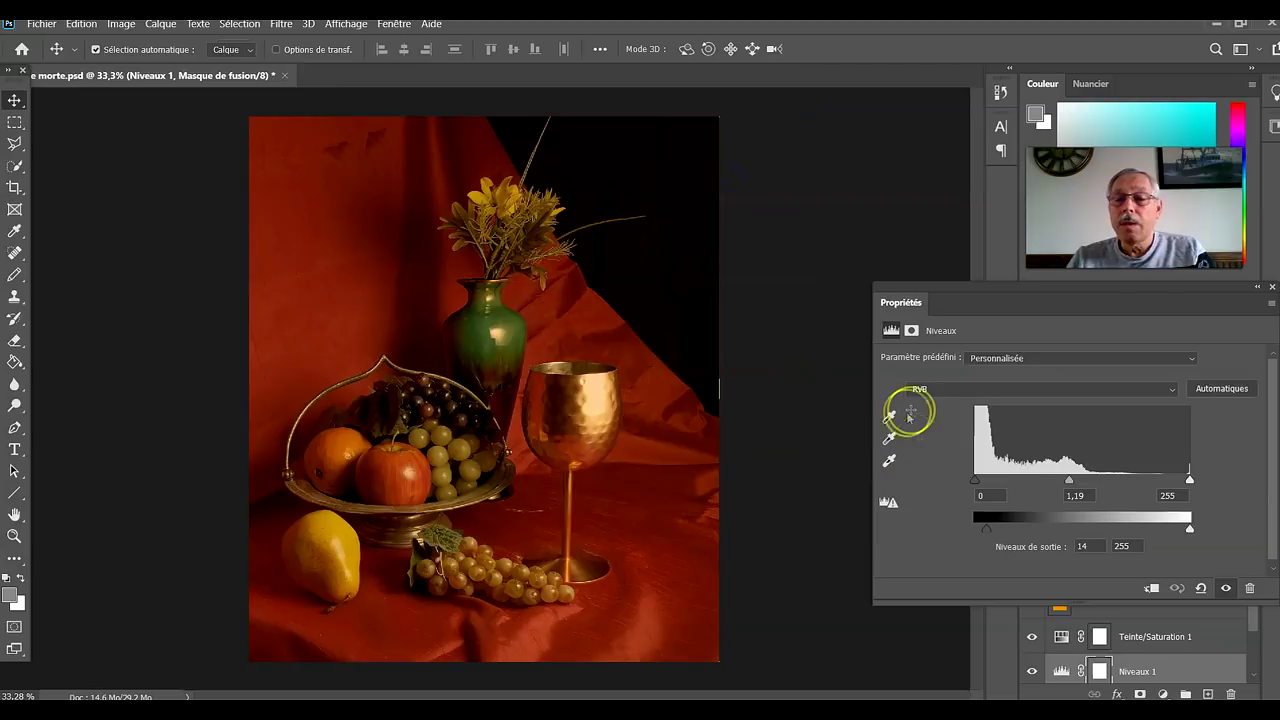
# Step: Turn the picture black and white by setting the Teinte/Saturation 1 saturation to -100 and hiding the orange layer Calque 1
pyautogui.click(1273, 288)
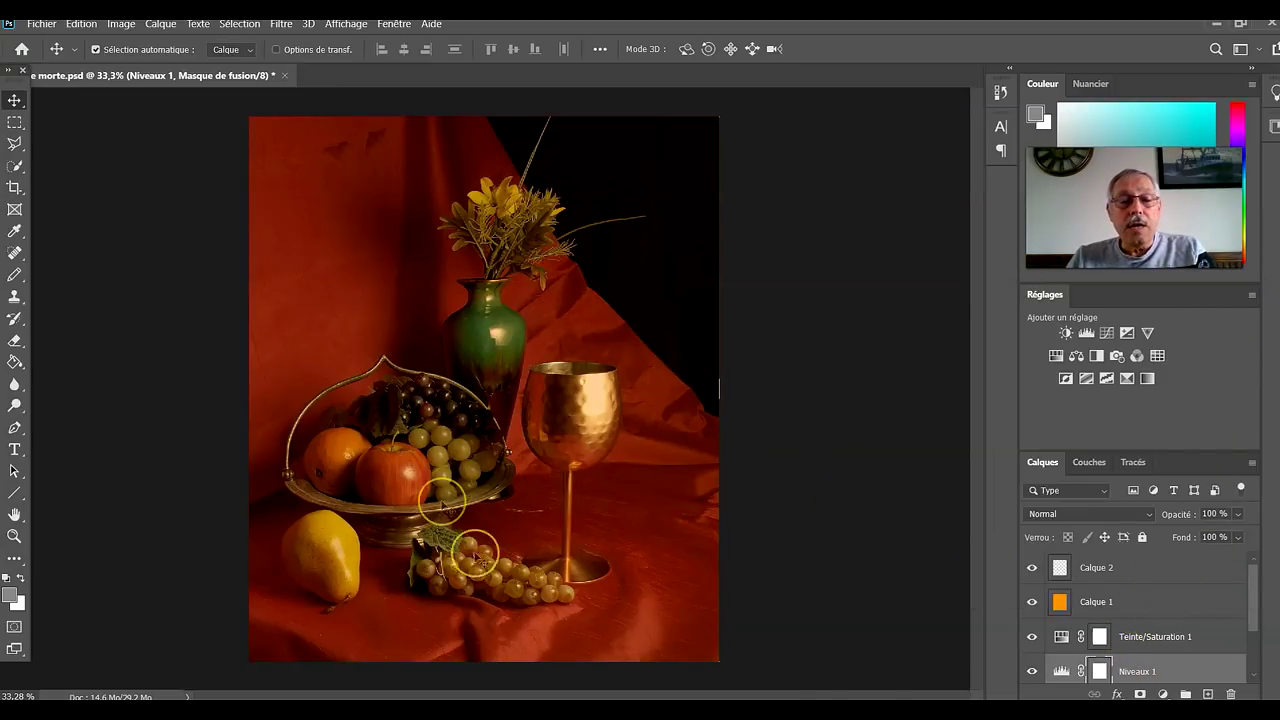
pyautogui.doubleClick(1063, 640)
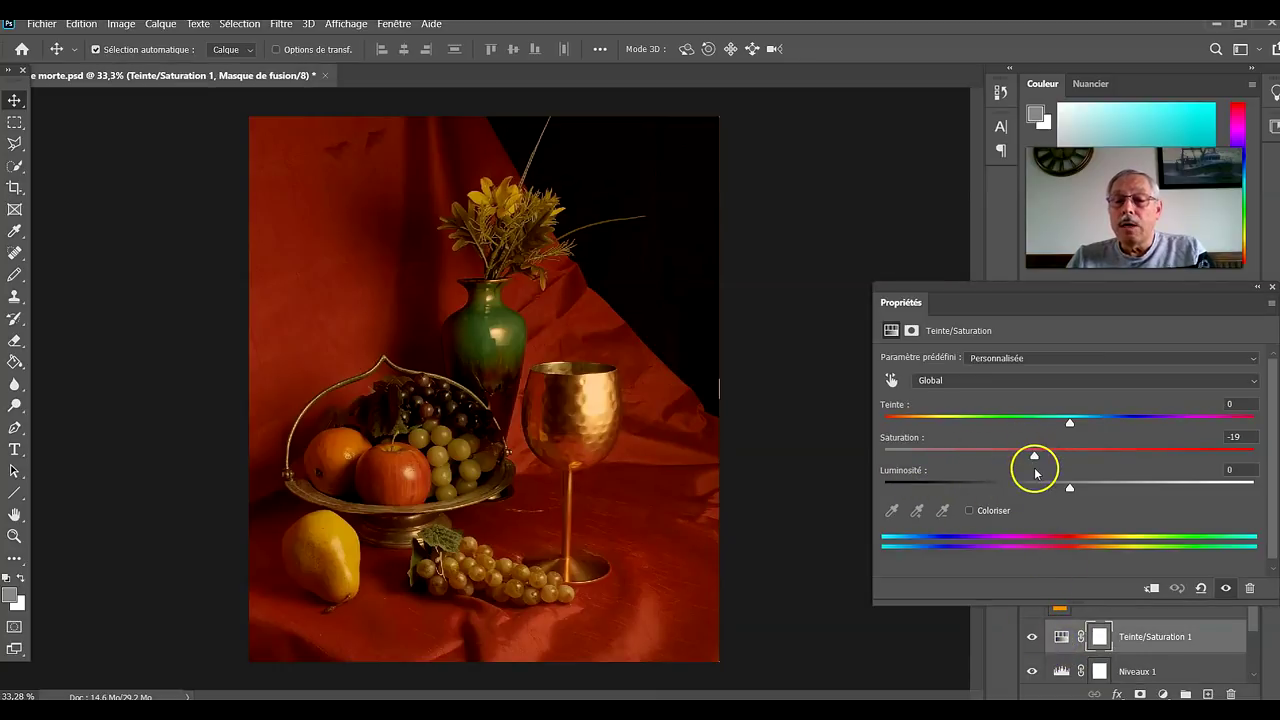
pyautogui.moveTo(1035, 458); pyautogui.dragTo(842, 476)
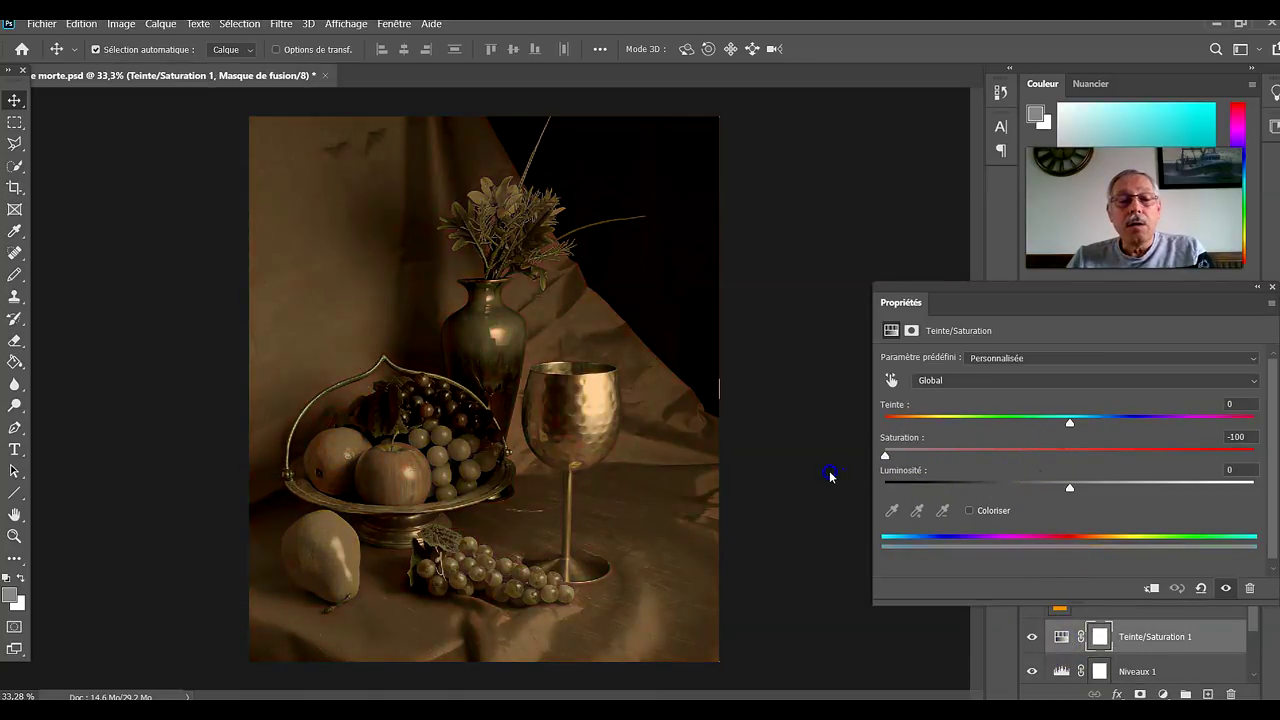
pyautogui.click(1271, 288)
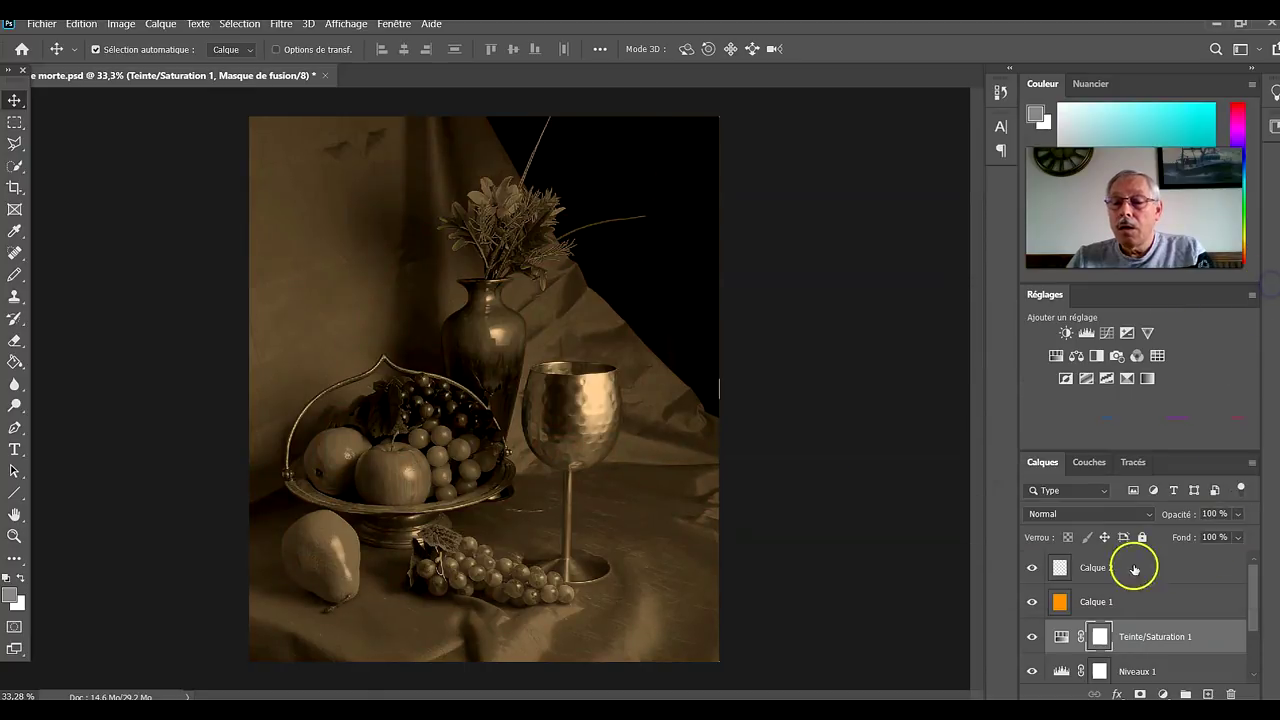
pyautogui.click(1032, 602)
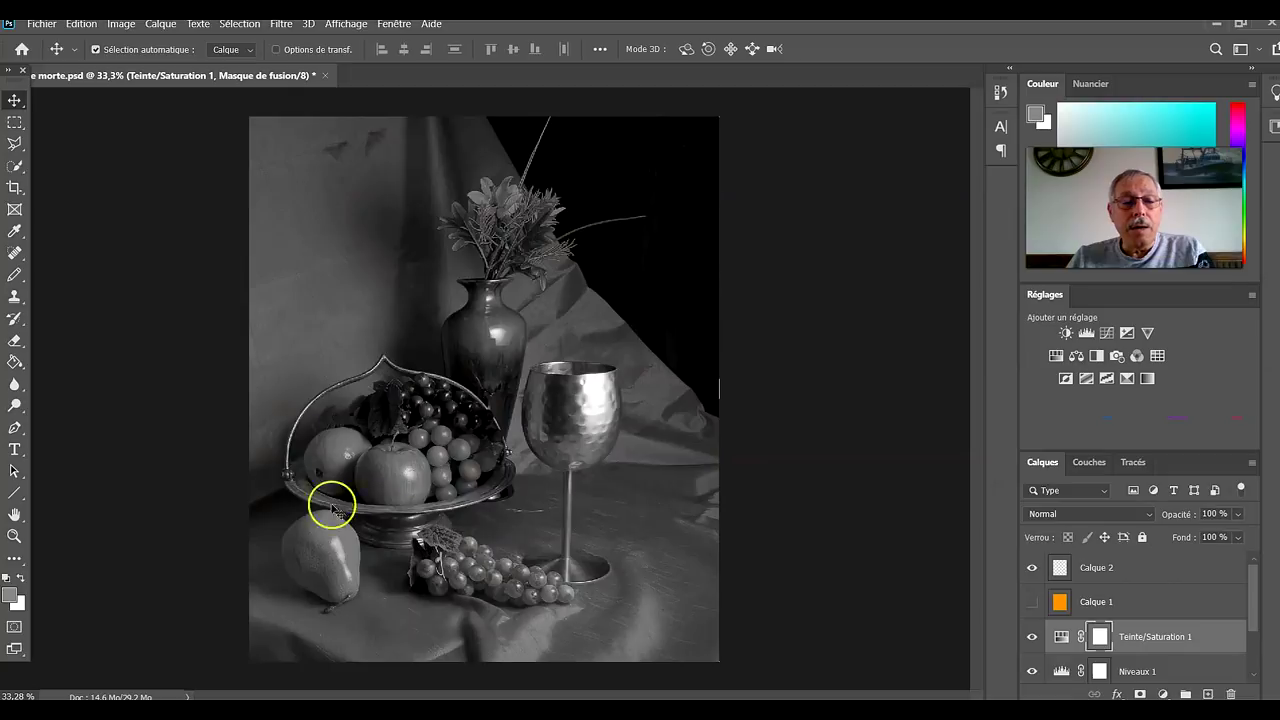
# Step: Save a copy of the black-and-white picture as nature morte-NetB.jpg in JPEG format at quality 12
pyautogui.click(42, 24)
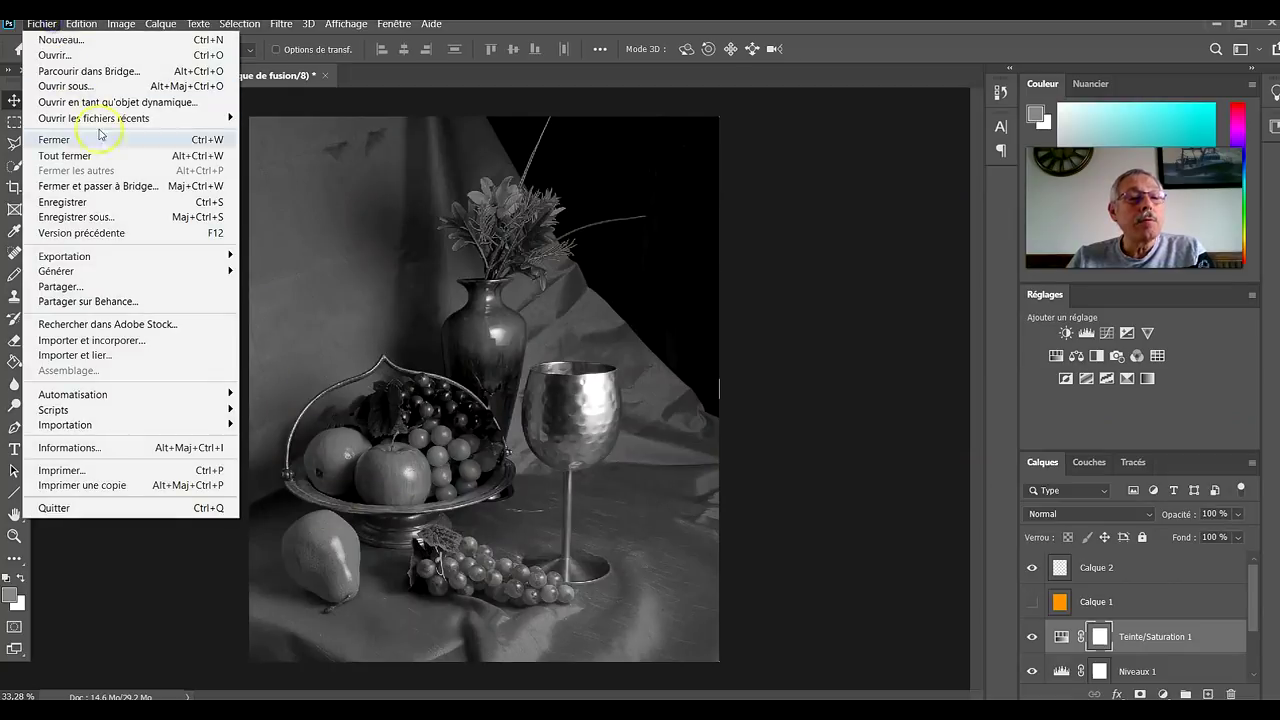
pyautogui.click(101, 219)
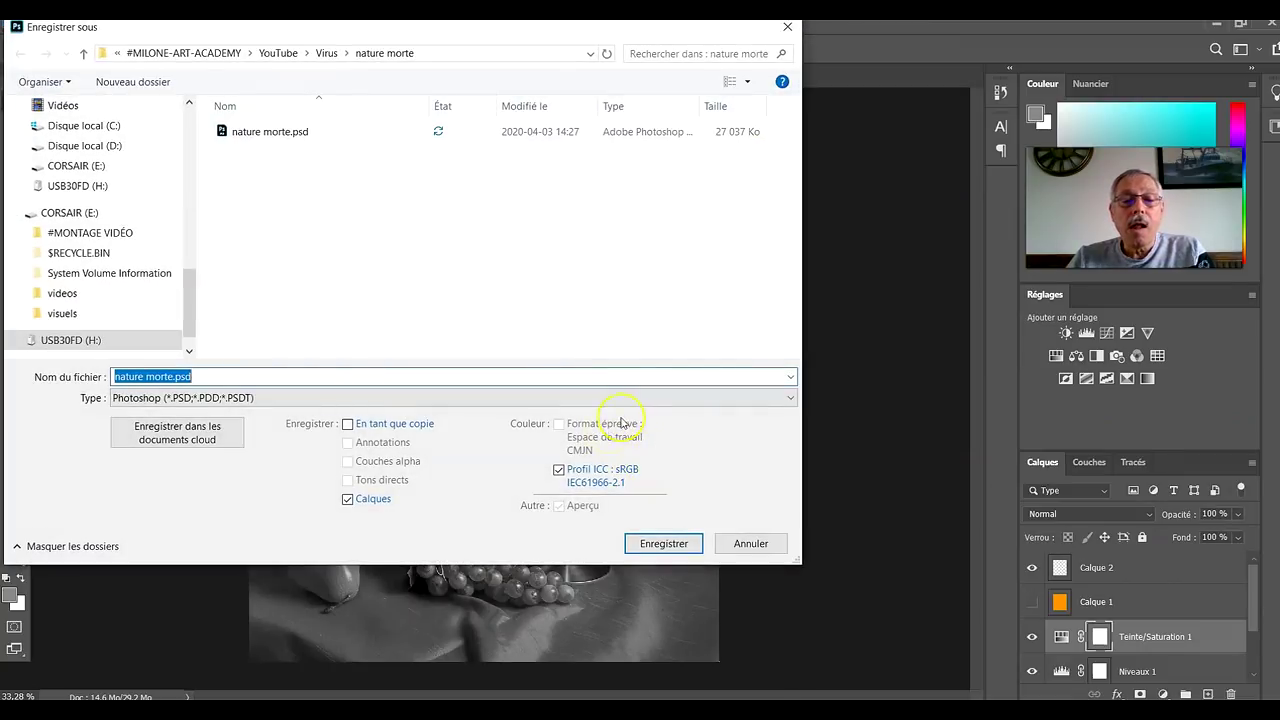
pyautogui.click(250, 399)
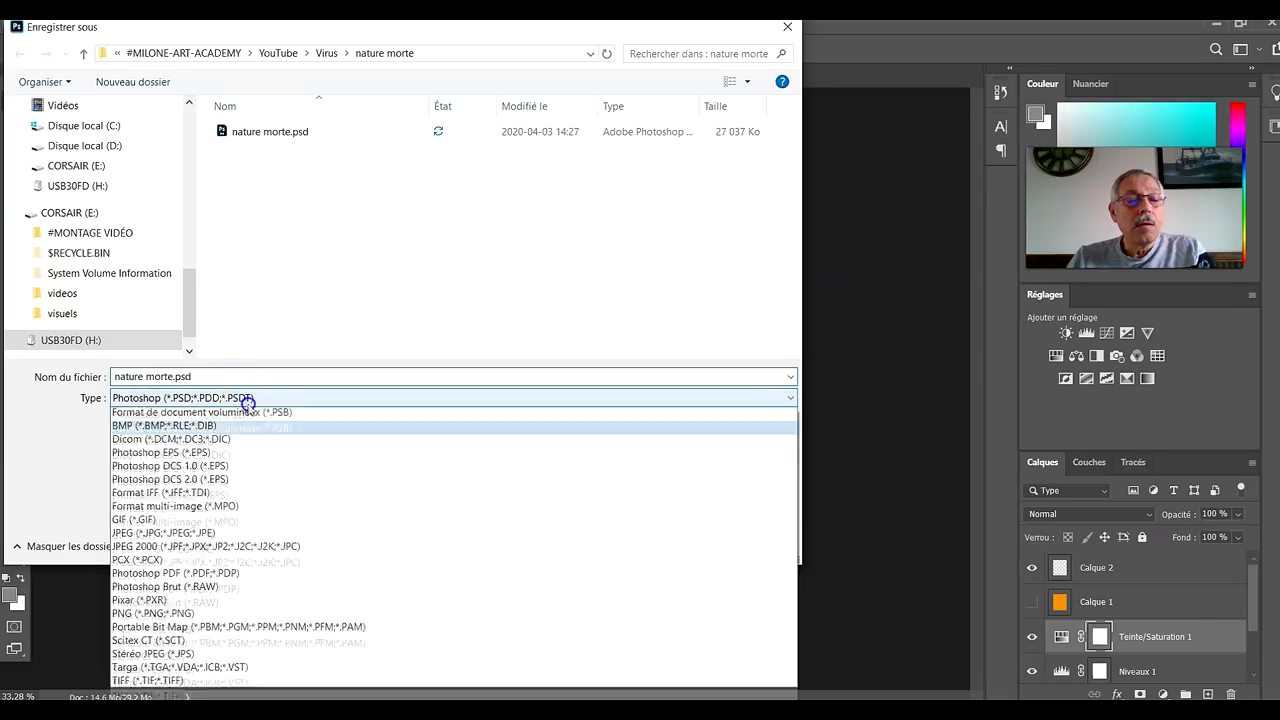
pyautogui.click(201, 548)
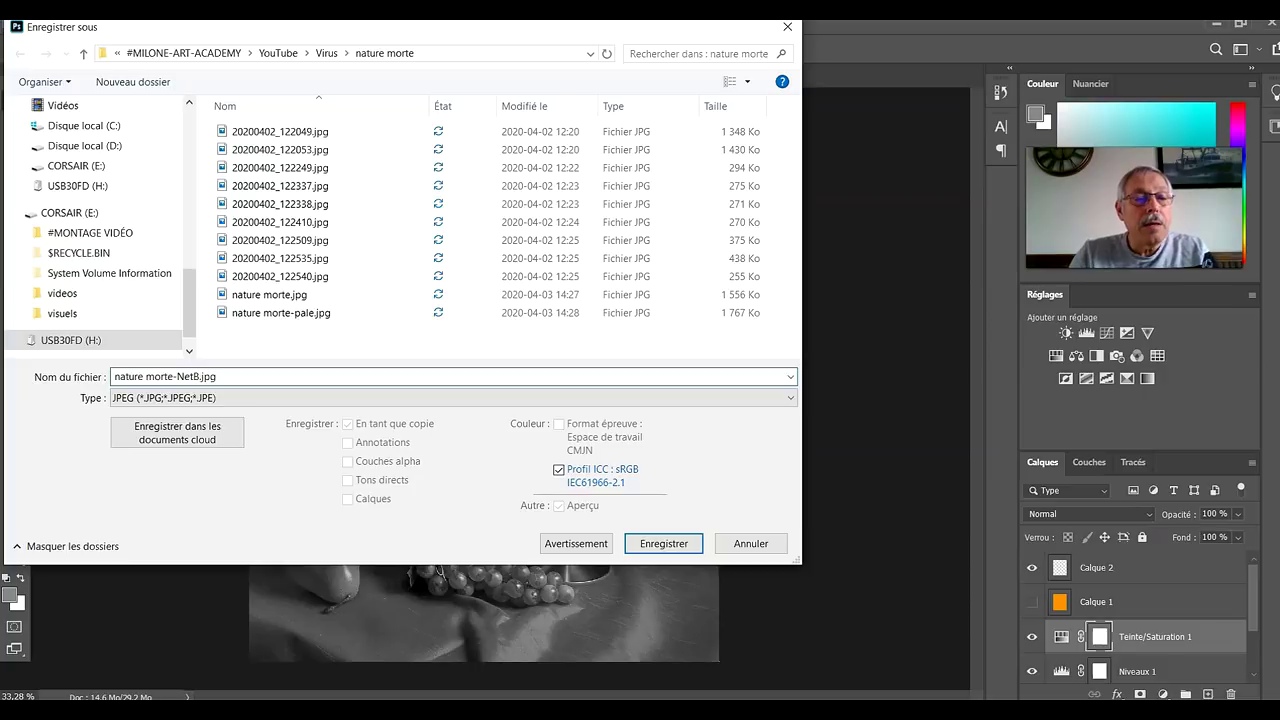
pyautogui.click(664, 541)
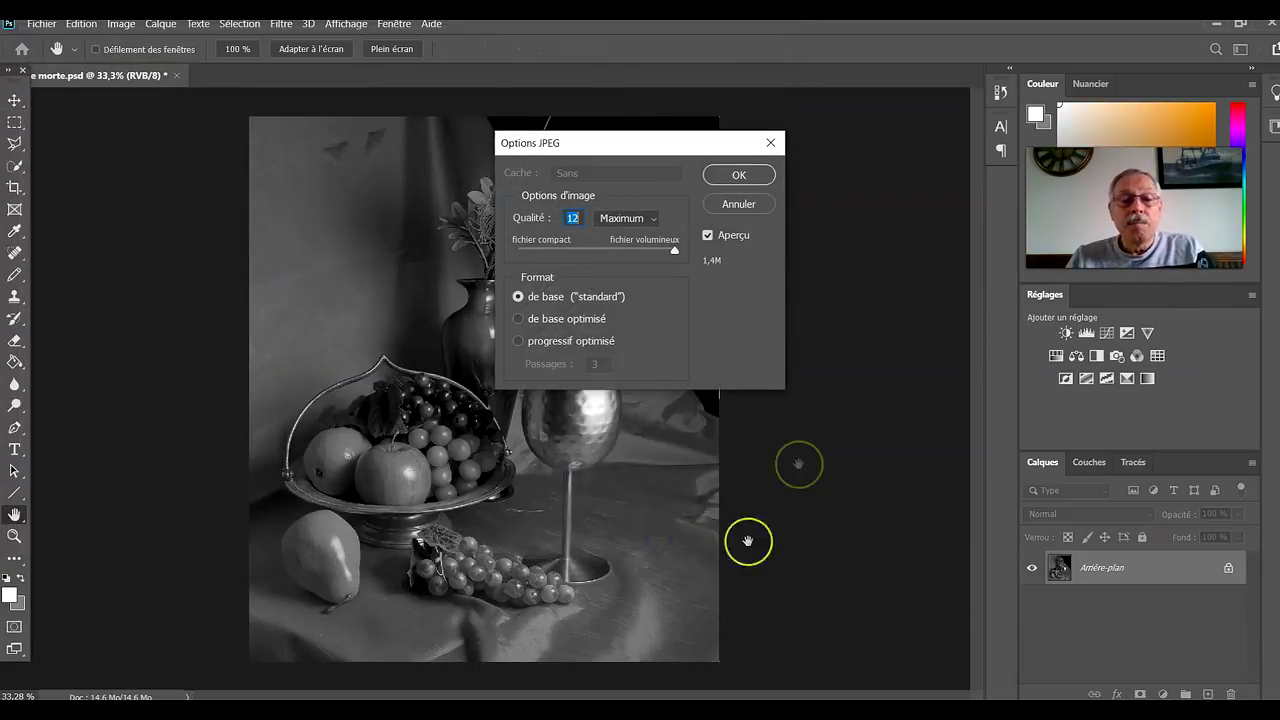
pyautogui.click(738, 175)
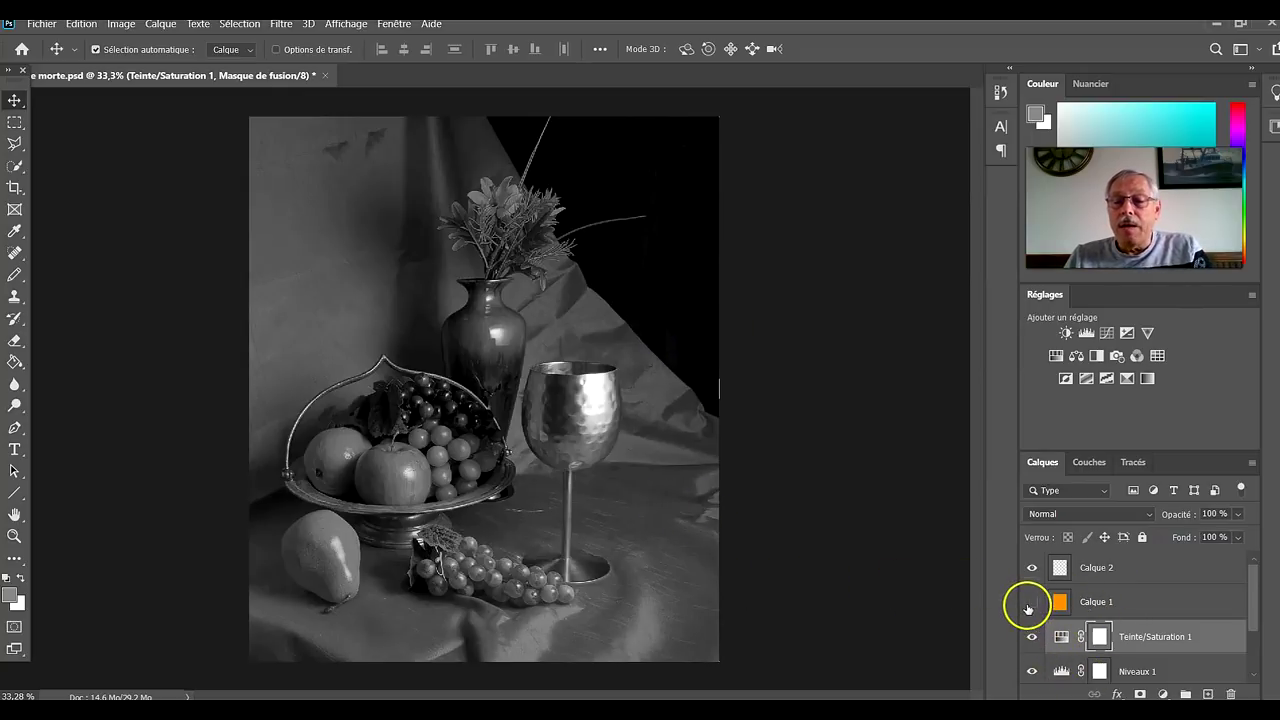
pyautogui.scroll(-2, 1060, 622)
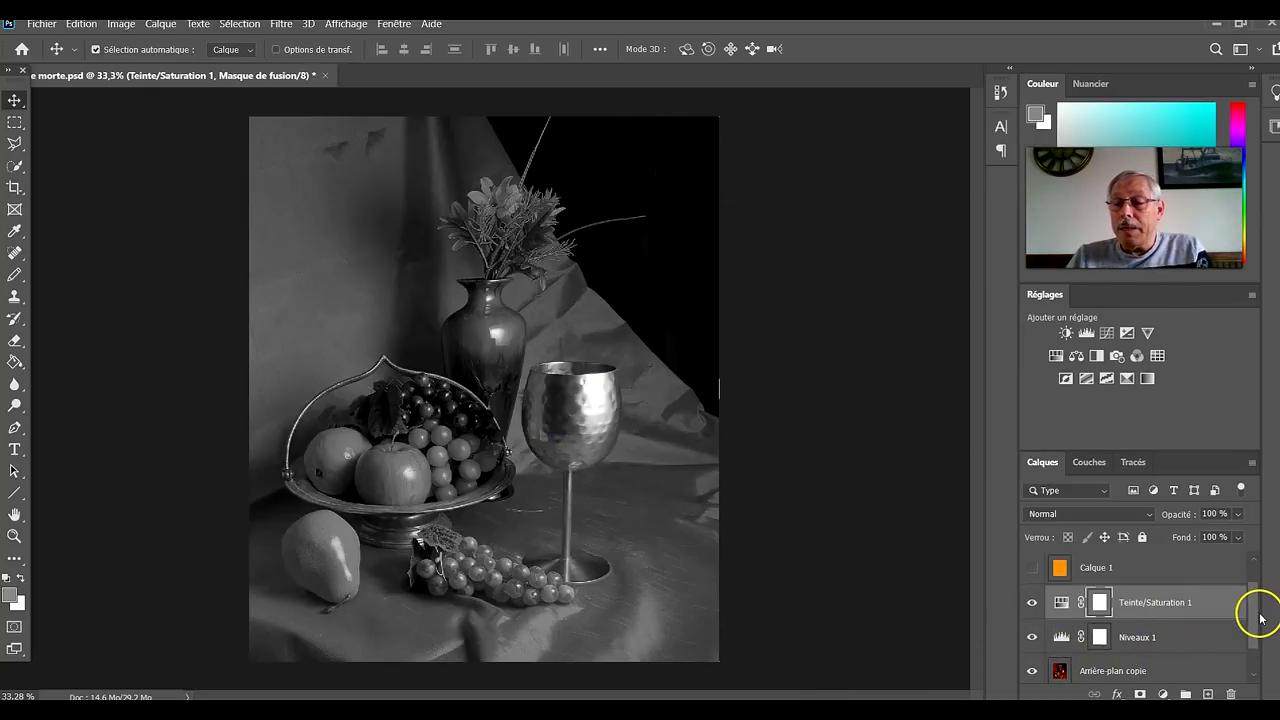
pyautogui.moveTo(1257, 622); pyautogui.dragTo(1254, 582)
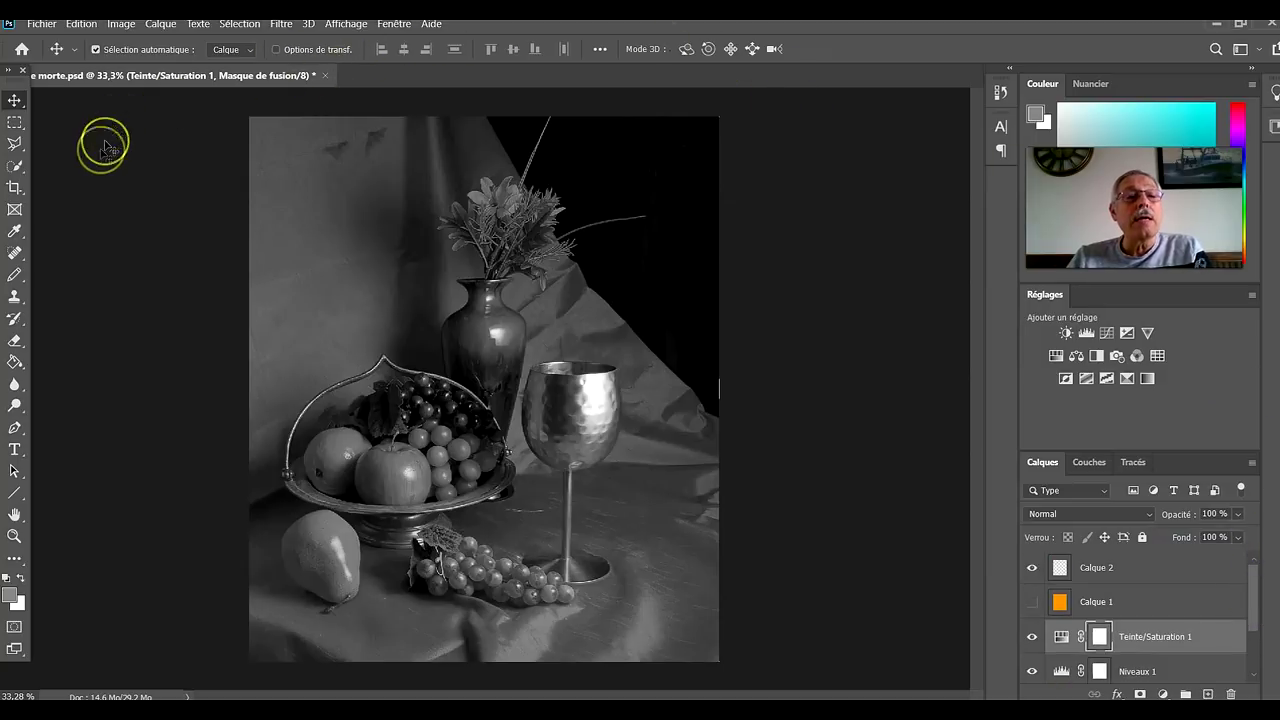
# Step: Set the ruler units to Centimètres in the Unités et règles preferences and display the rulers around the picture
pyautogui.click(15, 187)
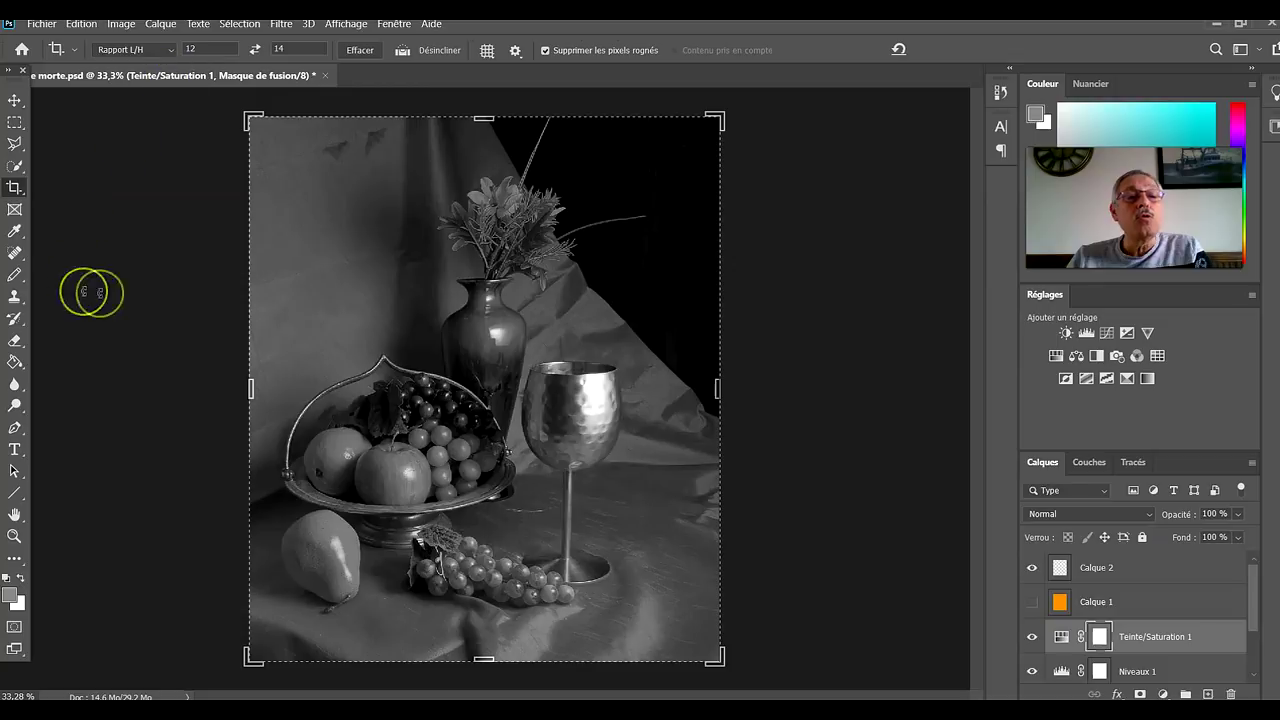
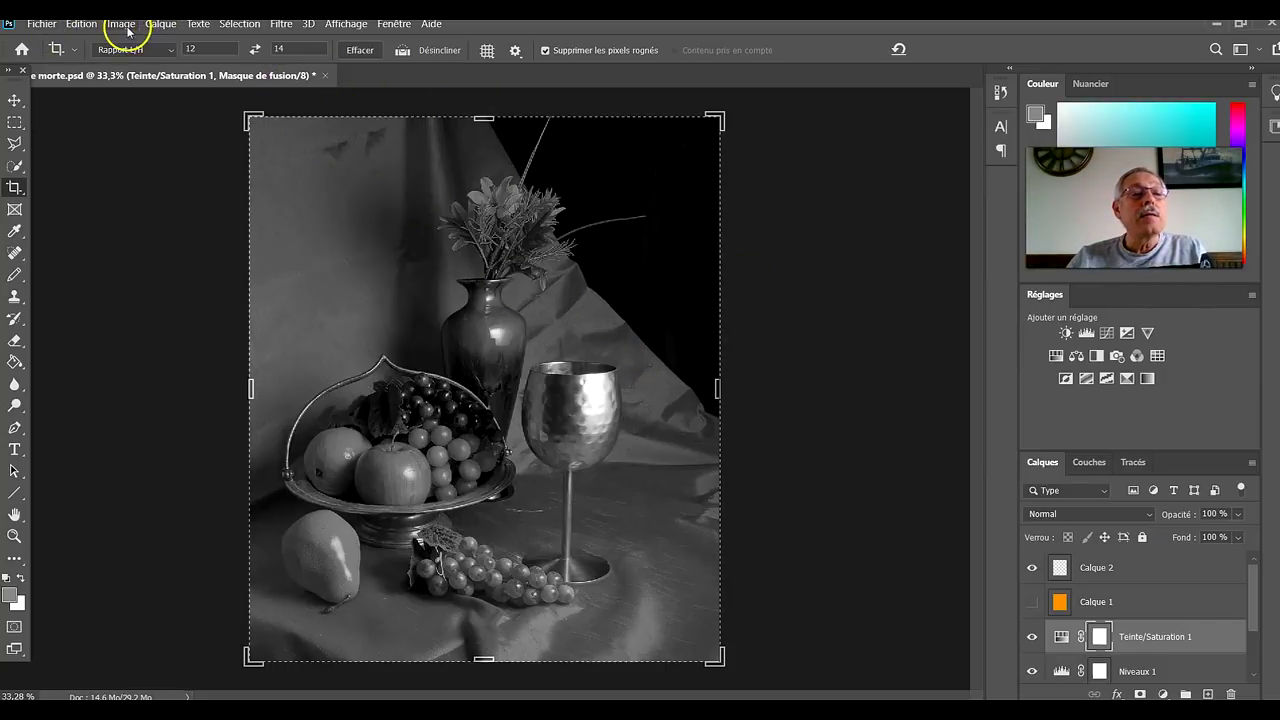
pyautogui.click(40, 24)
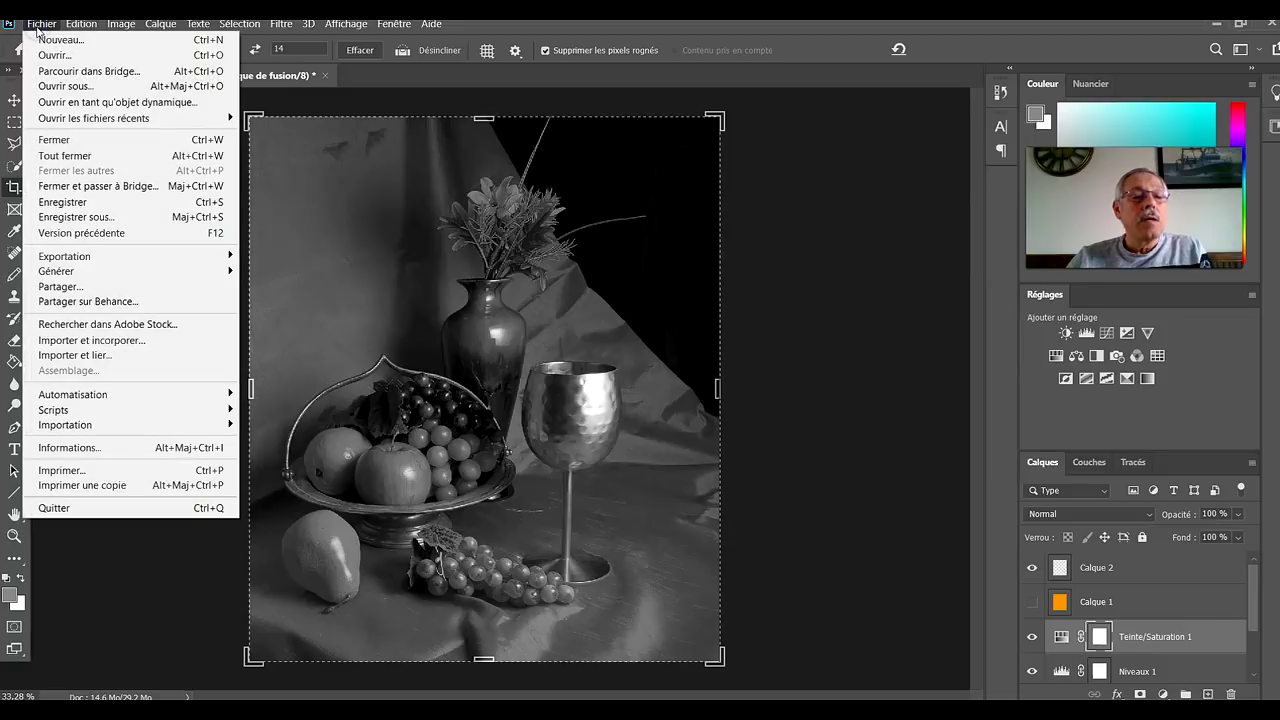
pyautogui.moveTo(81, 23)
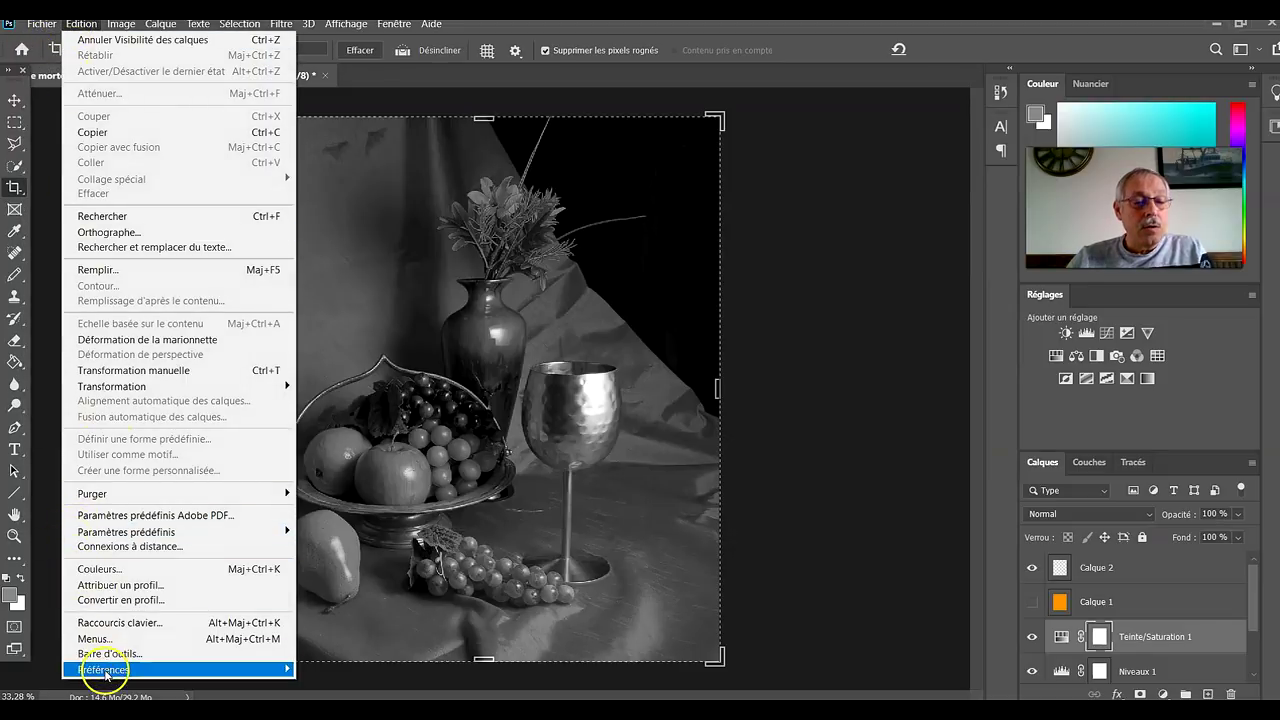
pyautogui.moveTo(106, 676)
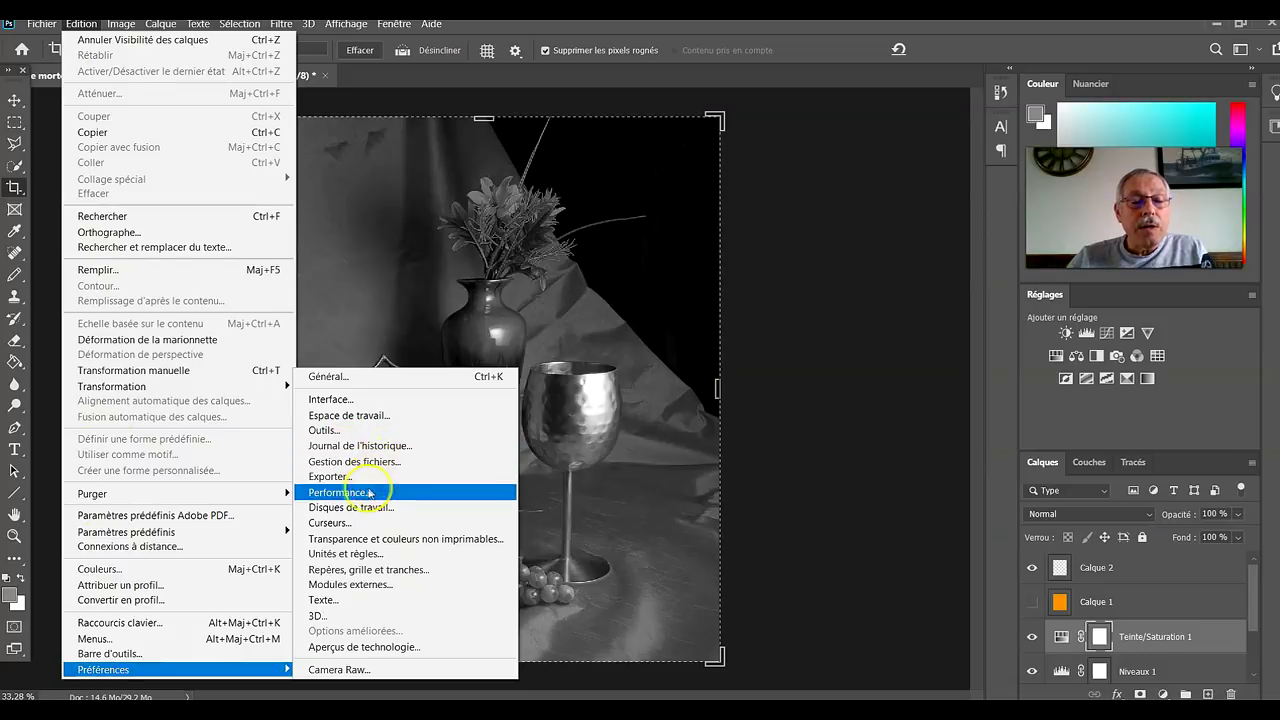
pyautogui.click(350, 553)
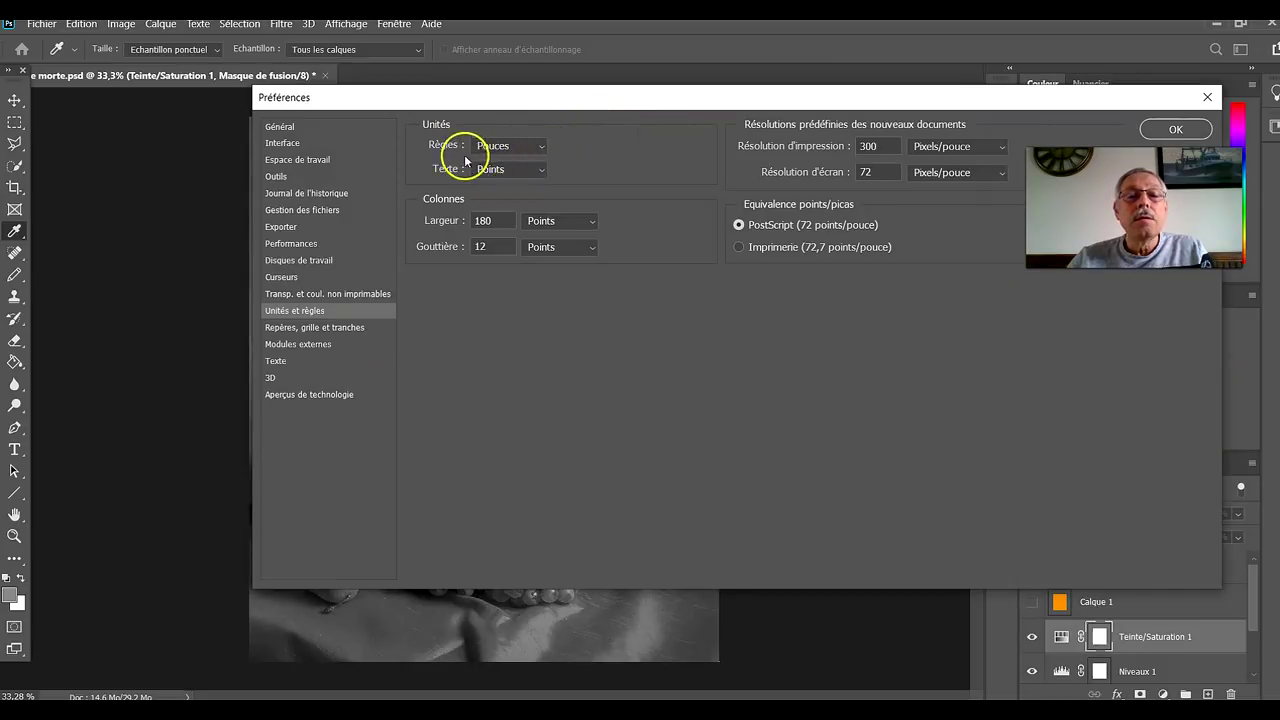
pyautogui.click(511, 147)
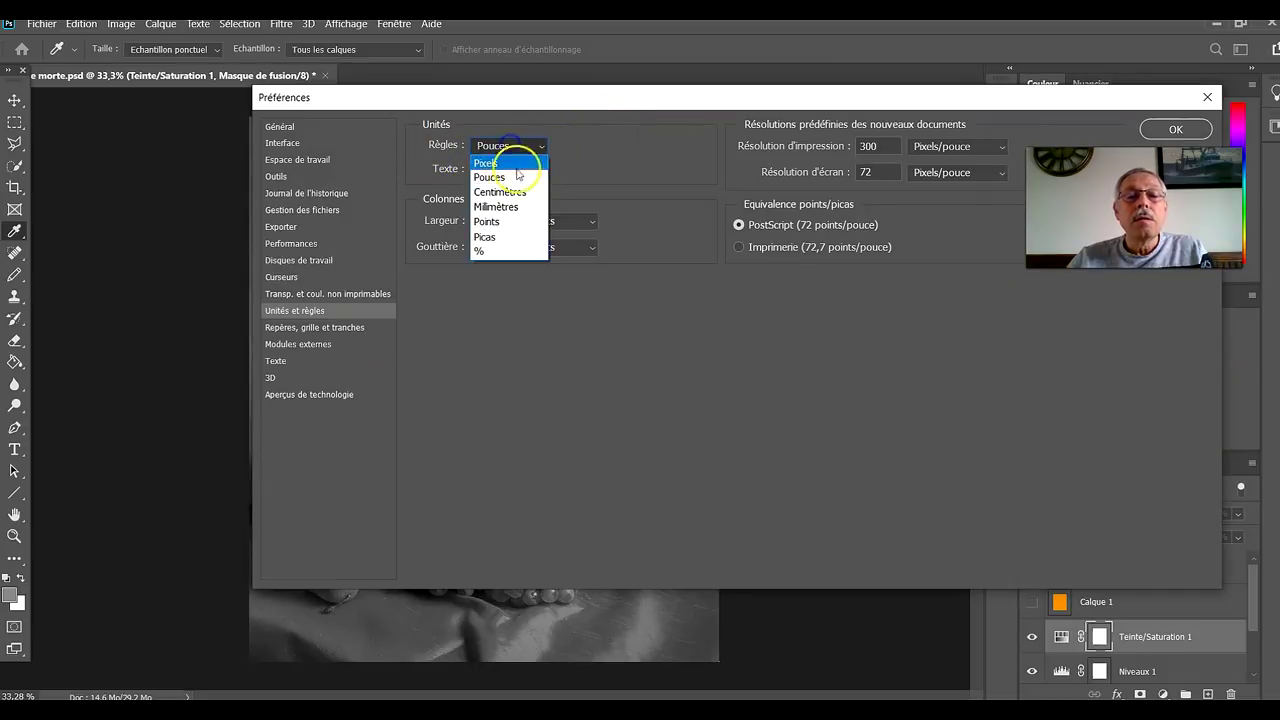
pyautogui.click(500, 191)
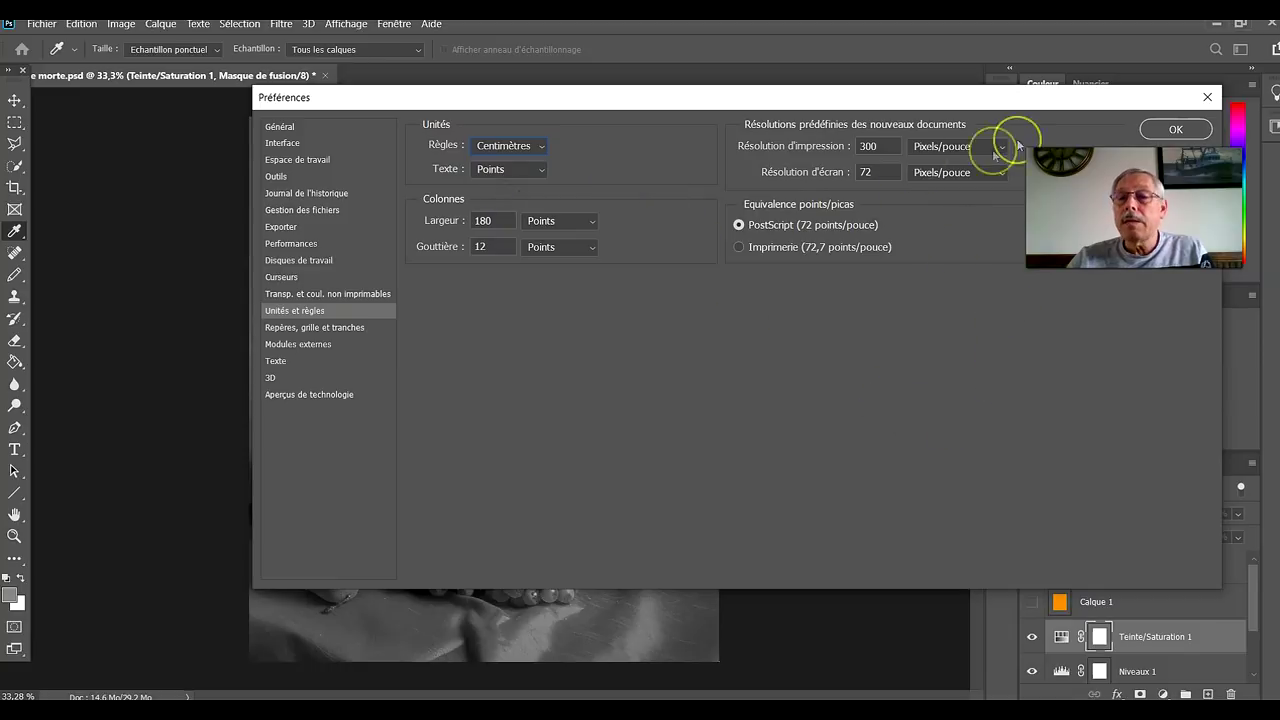
pyautogui.click(1172, 126)
pyautogui.press('c')
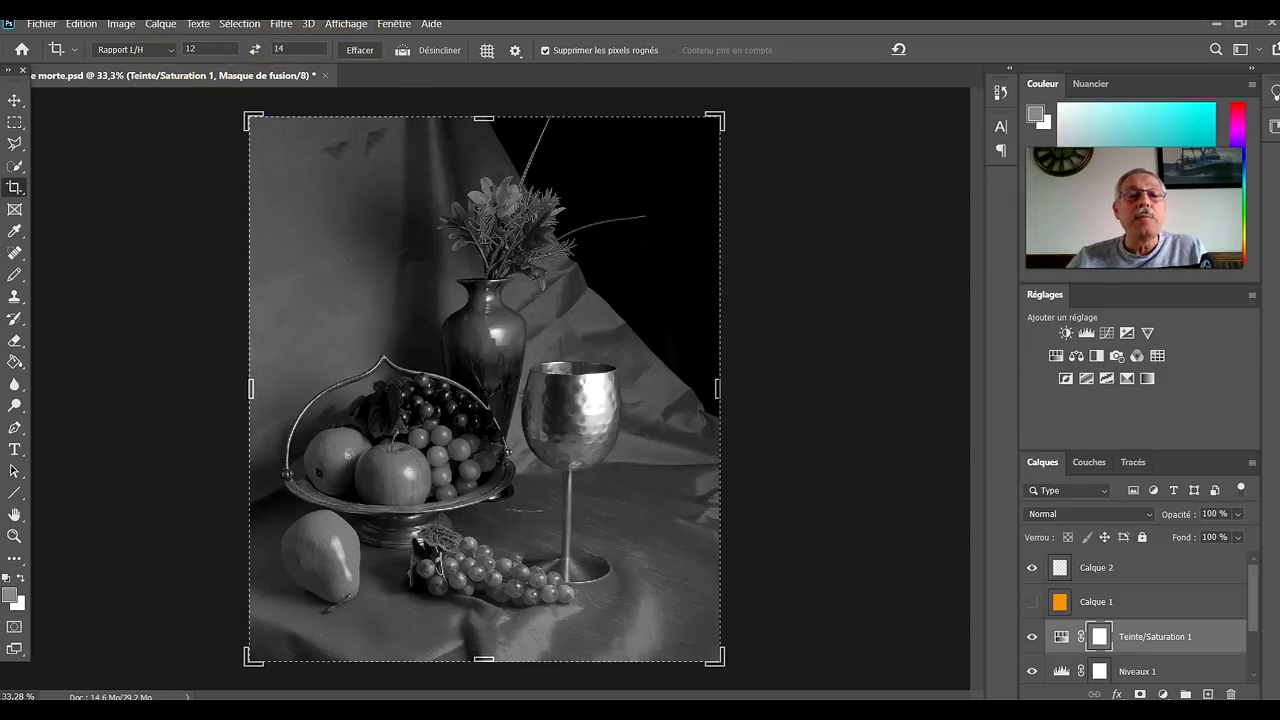
pyautogui.click(345, 24)
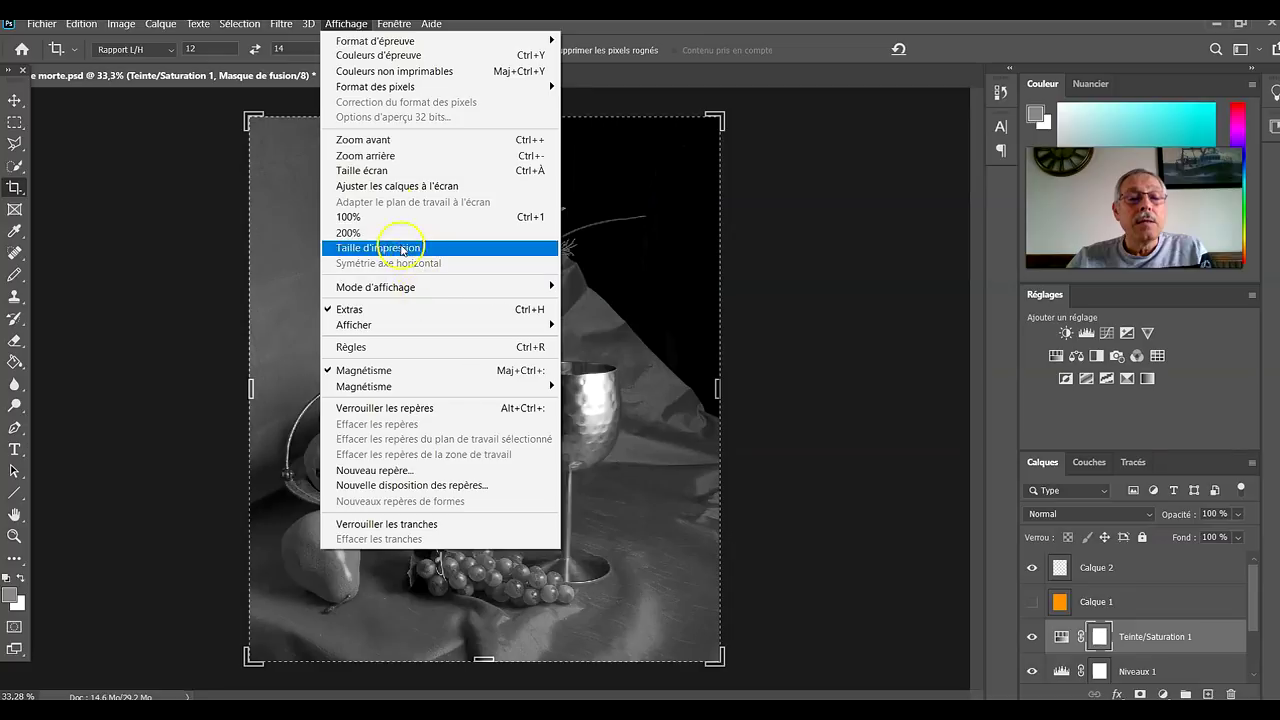
pyautogui.click(380, 346)
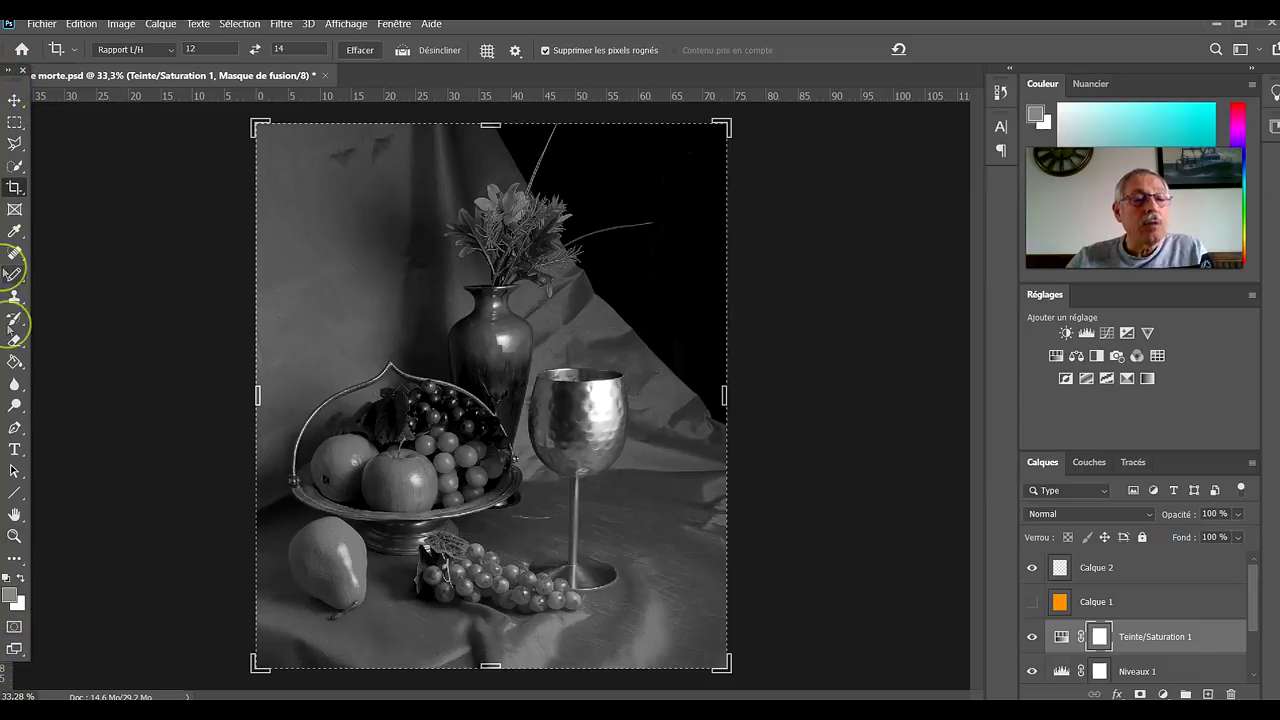
# Step: Maximize the window and place the tools panel, expanded to two columns, inside the empty area beside the picture
pyautogui.click(7, 72)
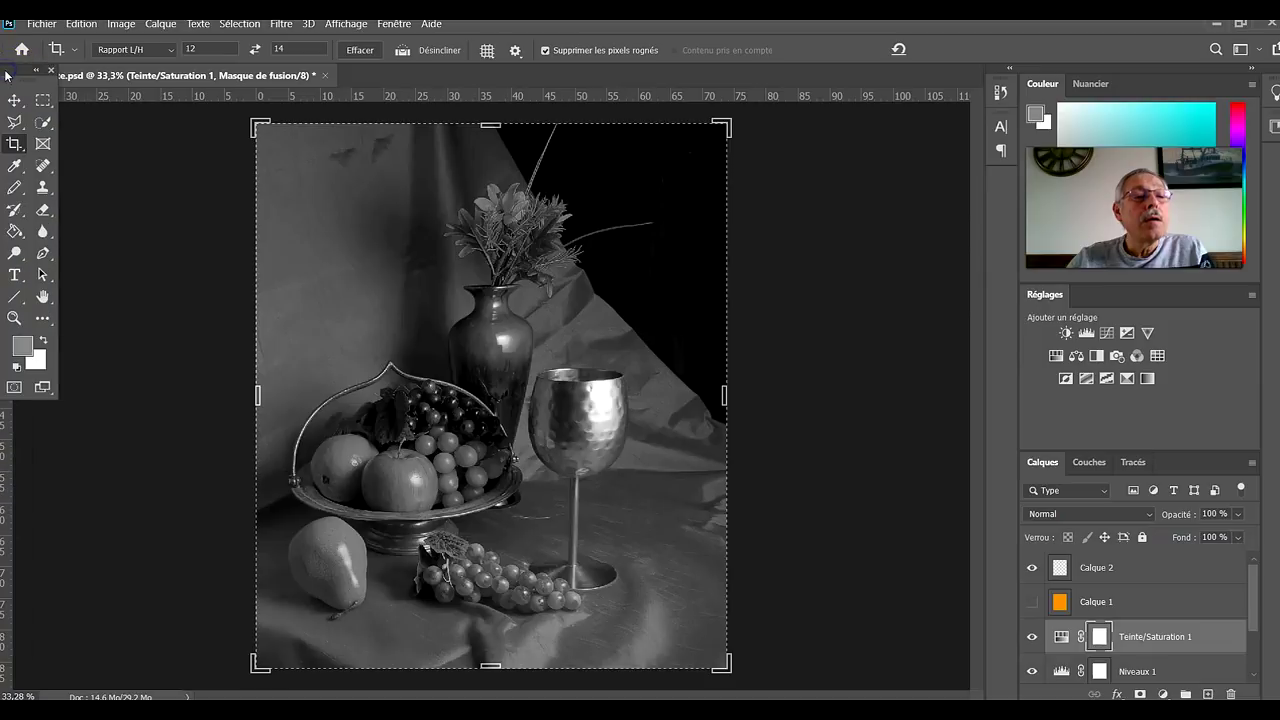
pyautogui.moveTo(24, 72); pyautogui.dragTo(51, 203)
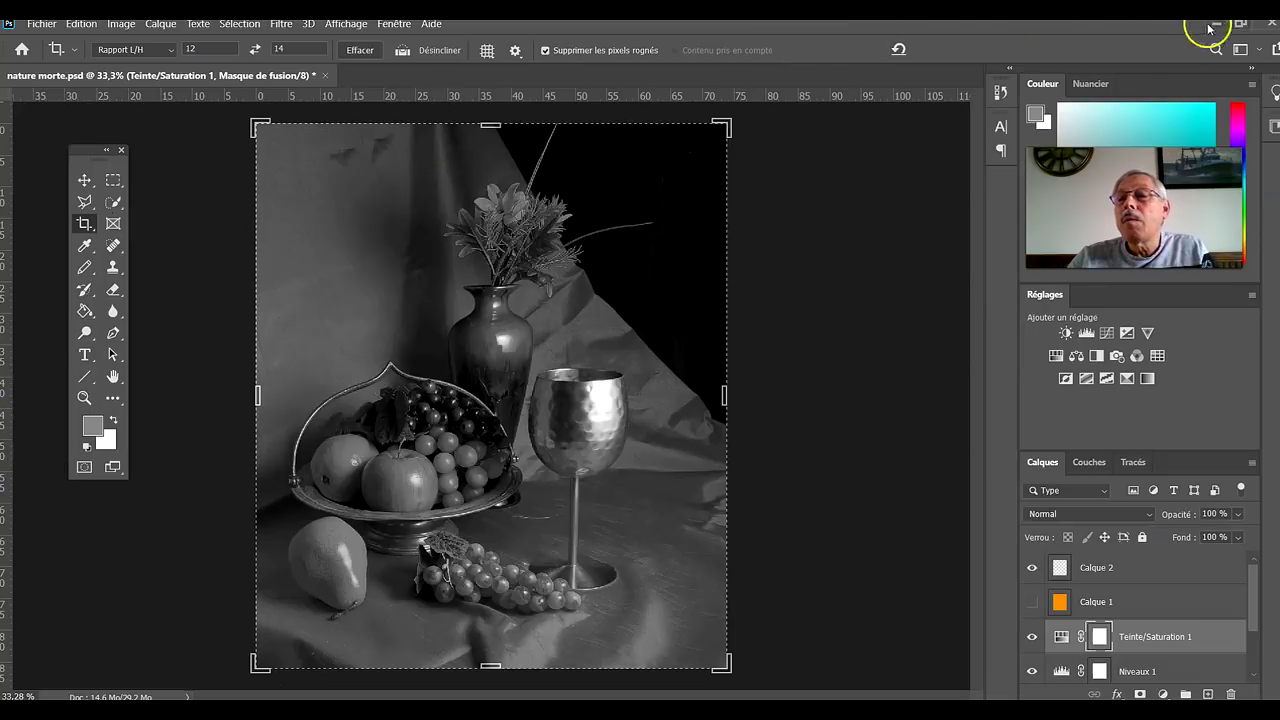
pyautogui.click(1239, 24)
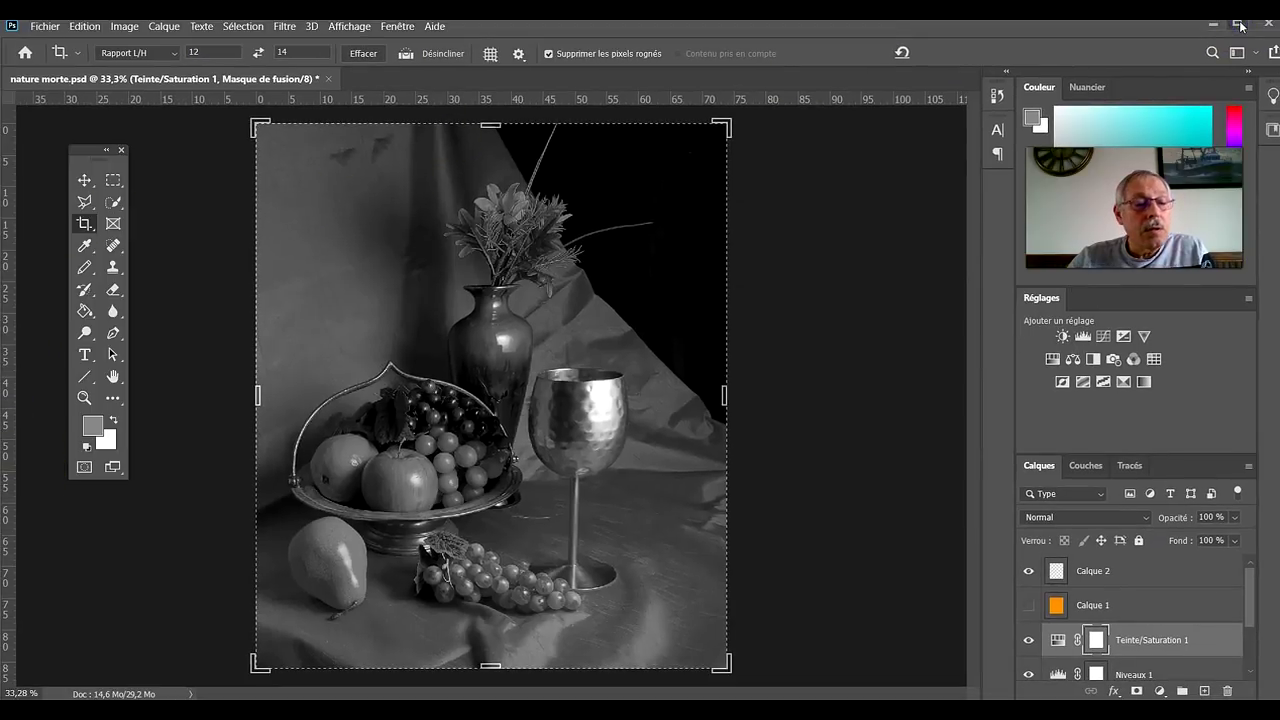
pyautogui.click(300, 671)
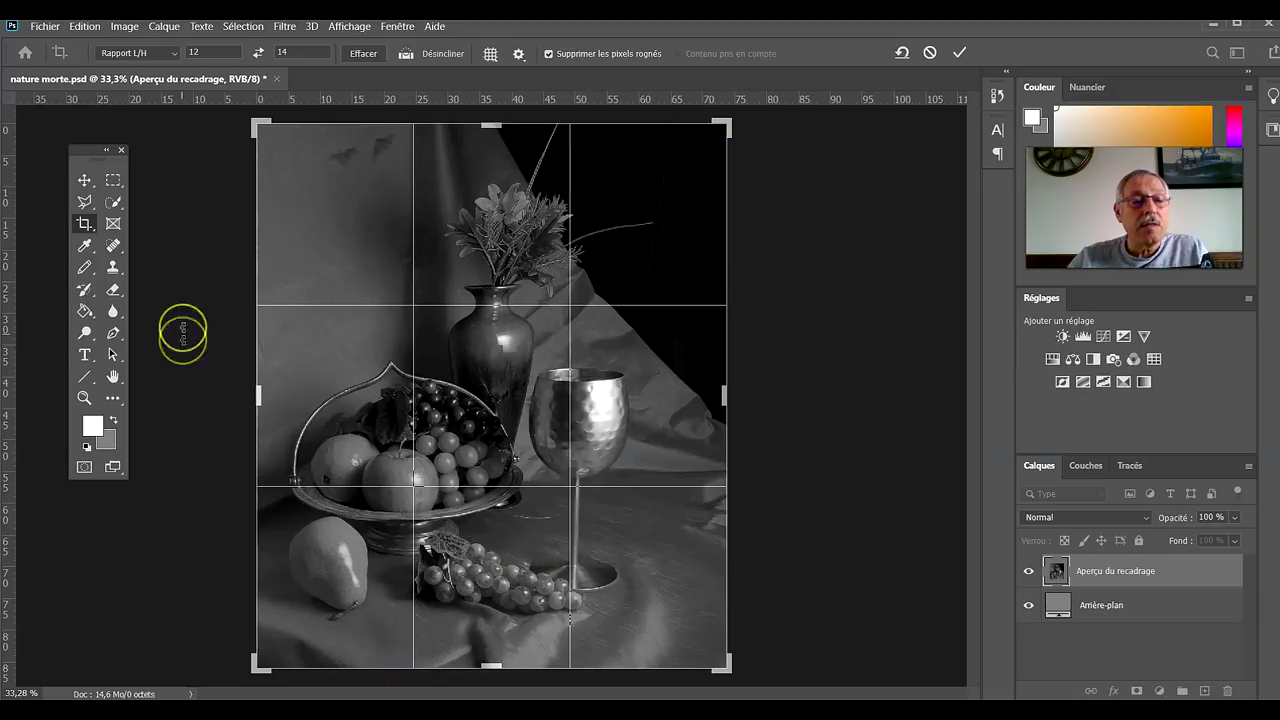
pyautogui.moveTo(83, 149); pyautogui.dragTo(42, 117)
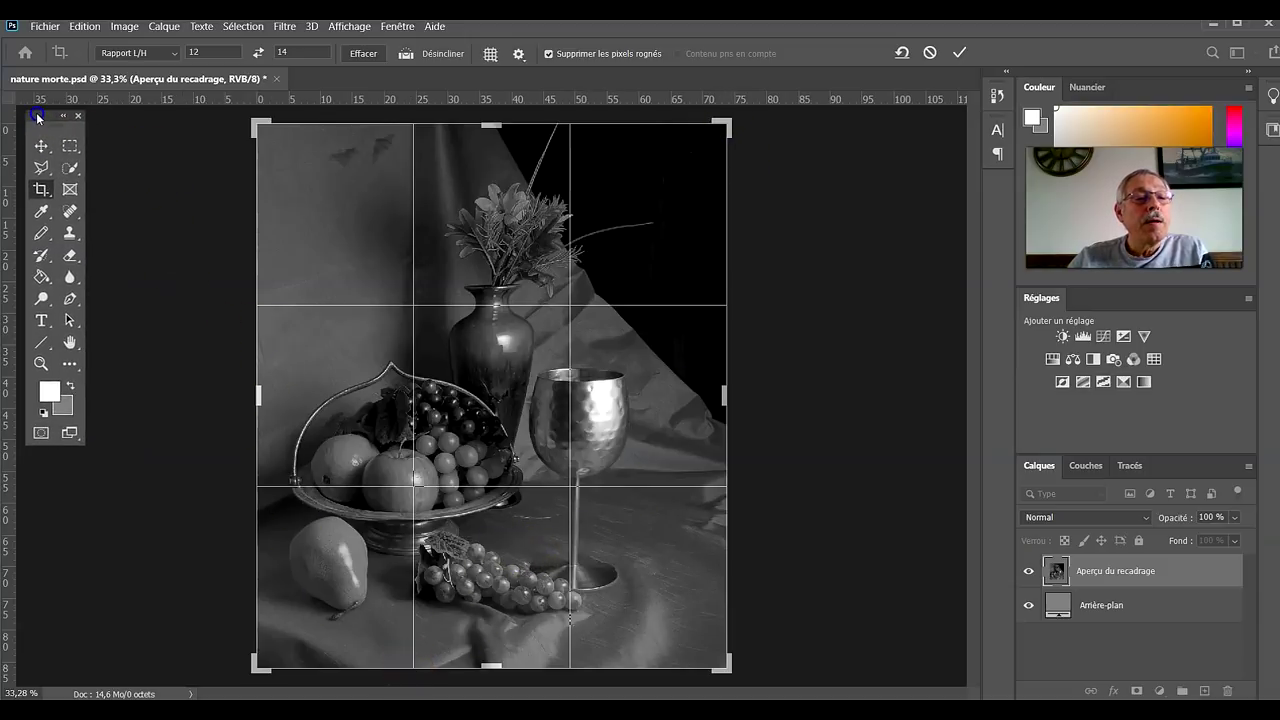
# Step: Apply the 12 × 14 ratio crop that frames the whole picture
pyautogui.click(124, 26)
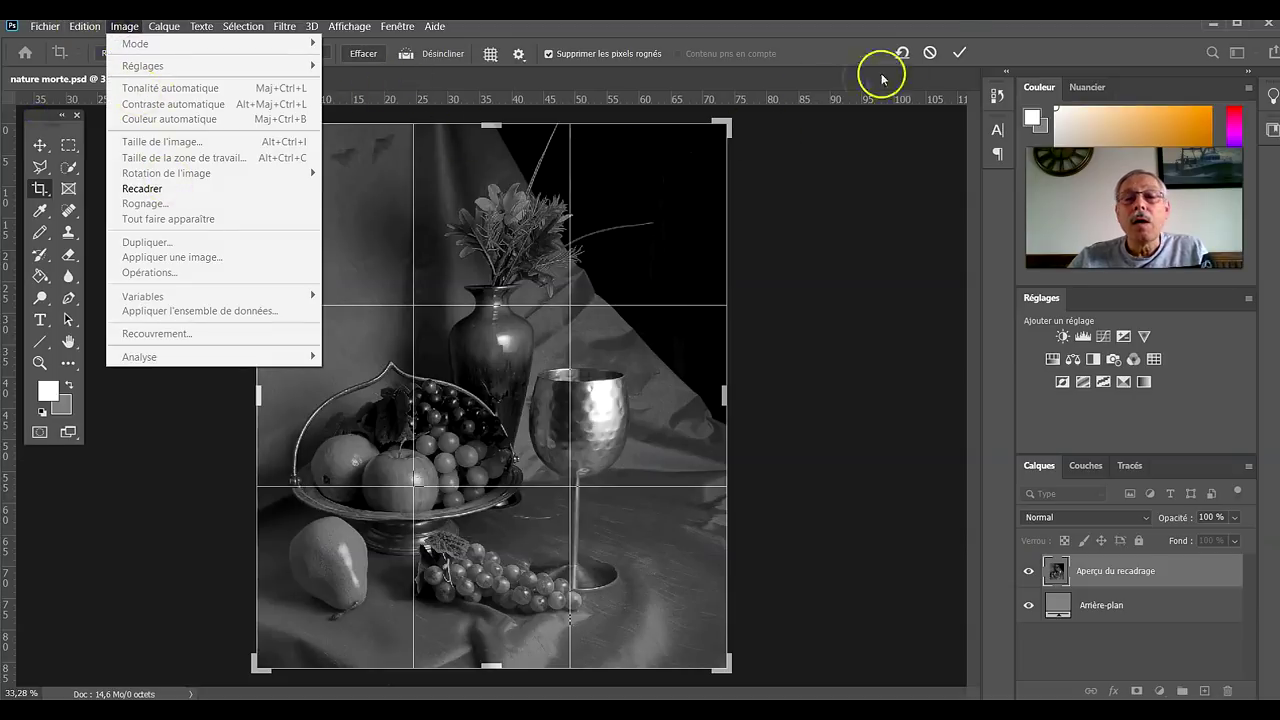
pyautogui.click(958, 53)
pyautogui.click(958, 53)
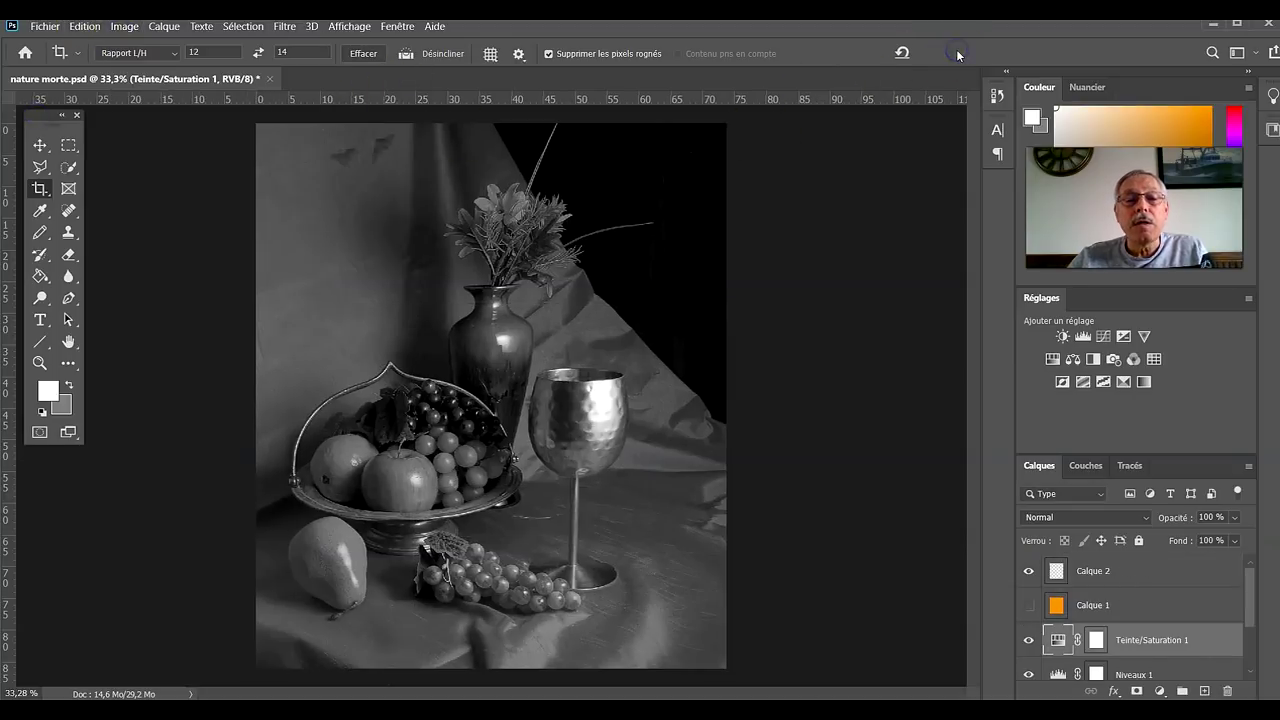
# Step: Open the image size settings and check the picture's width and height in Pouces and in Pixels
pyautogui.click(124, 26)
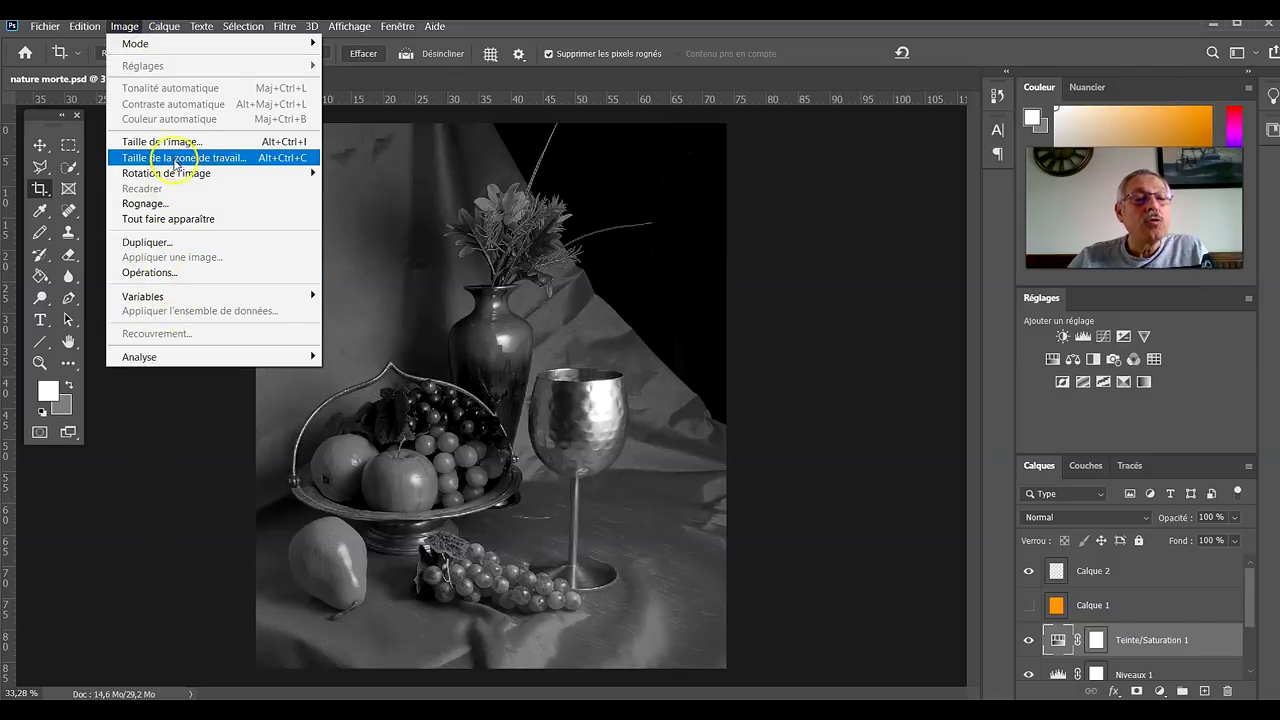
pyautogui.click(171, 141)
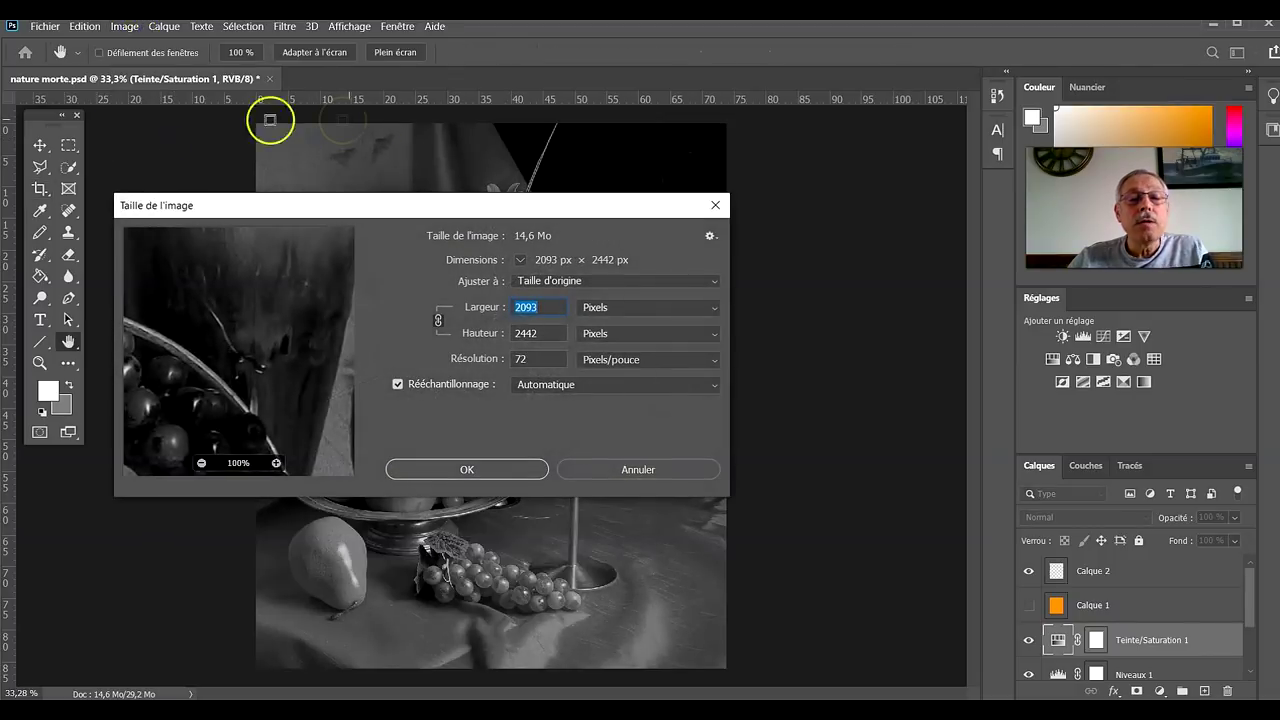
pyautogui.click(606, 309)
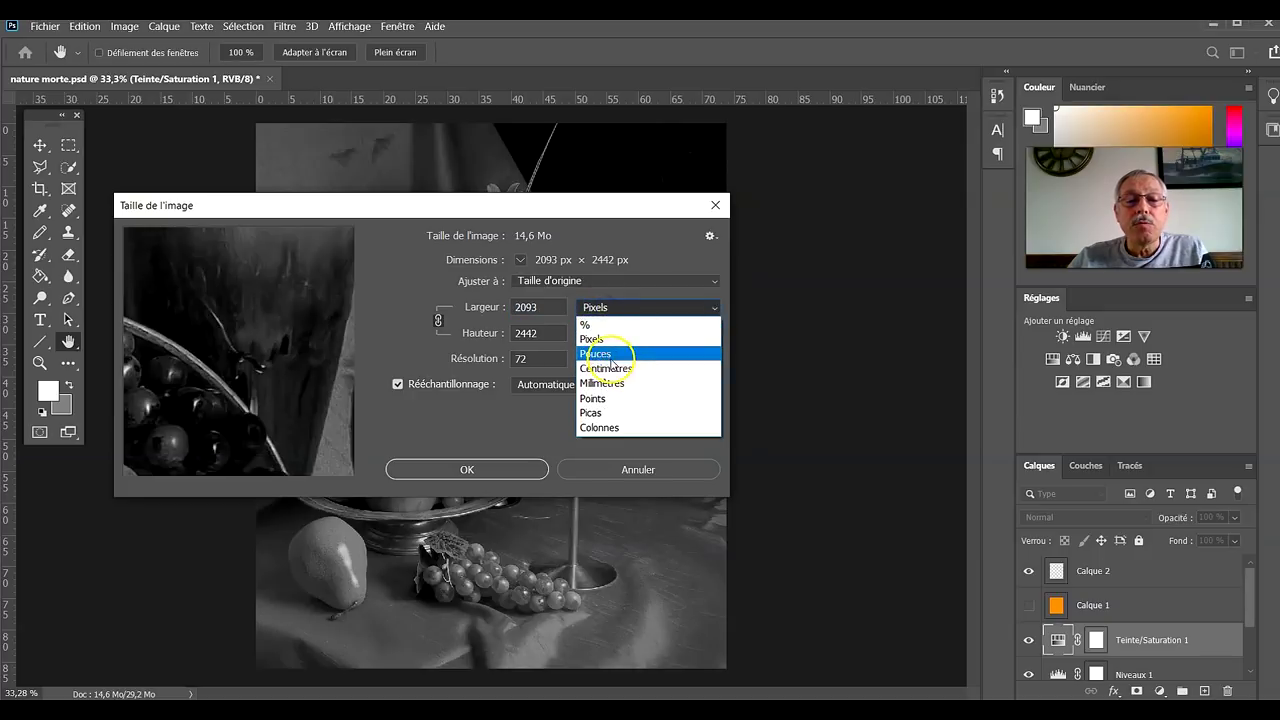
pyautogui.click(603, 353)
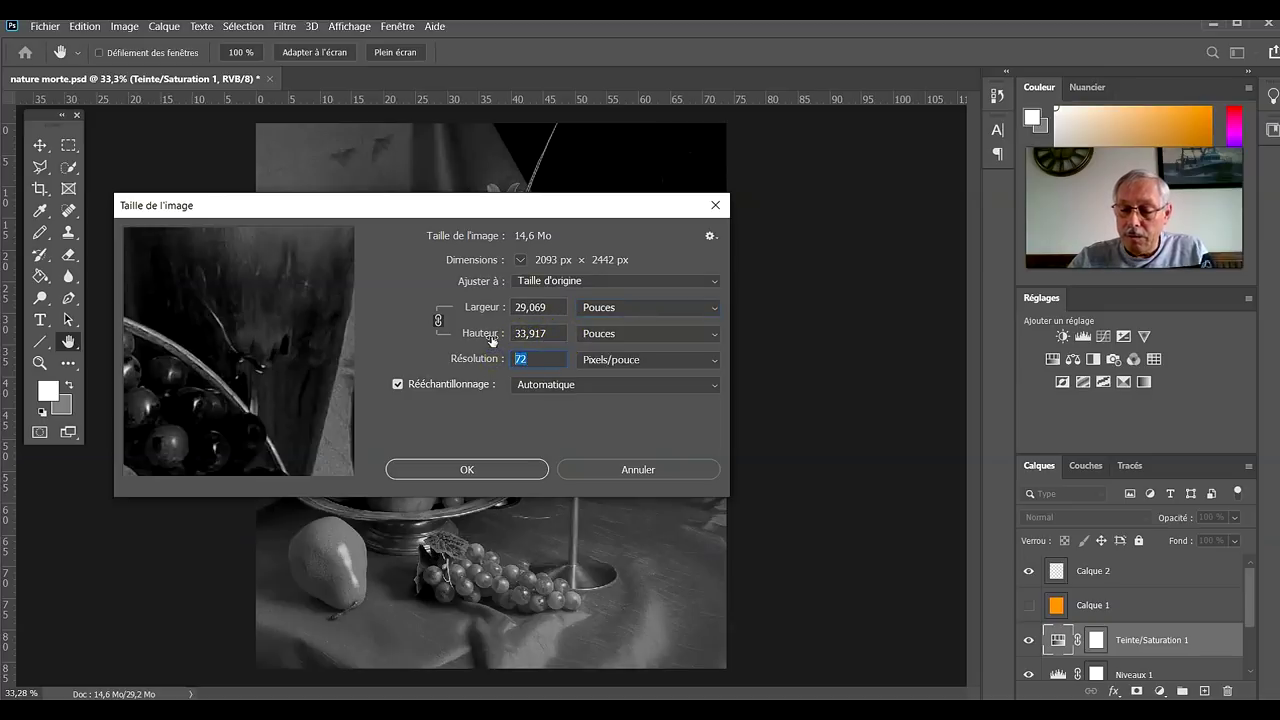
pyautogui.click(598, 316)
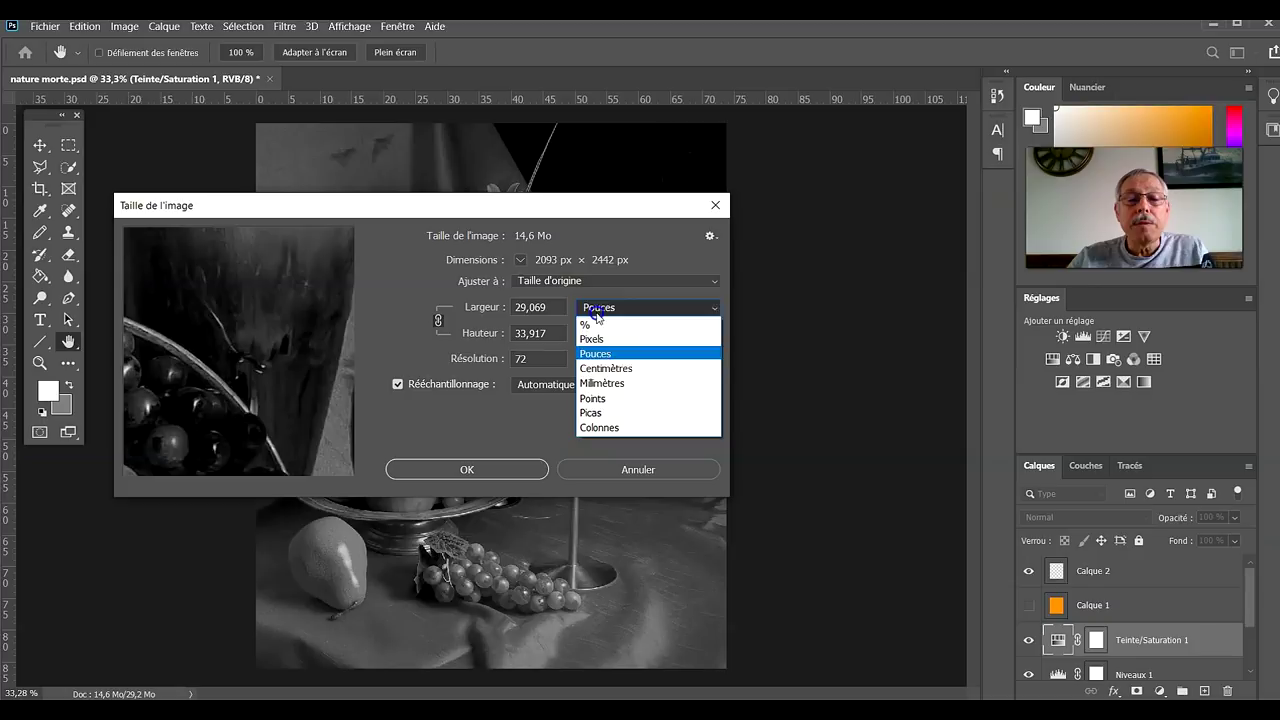
pyautogui.click(598, 340)
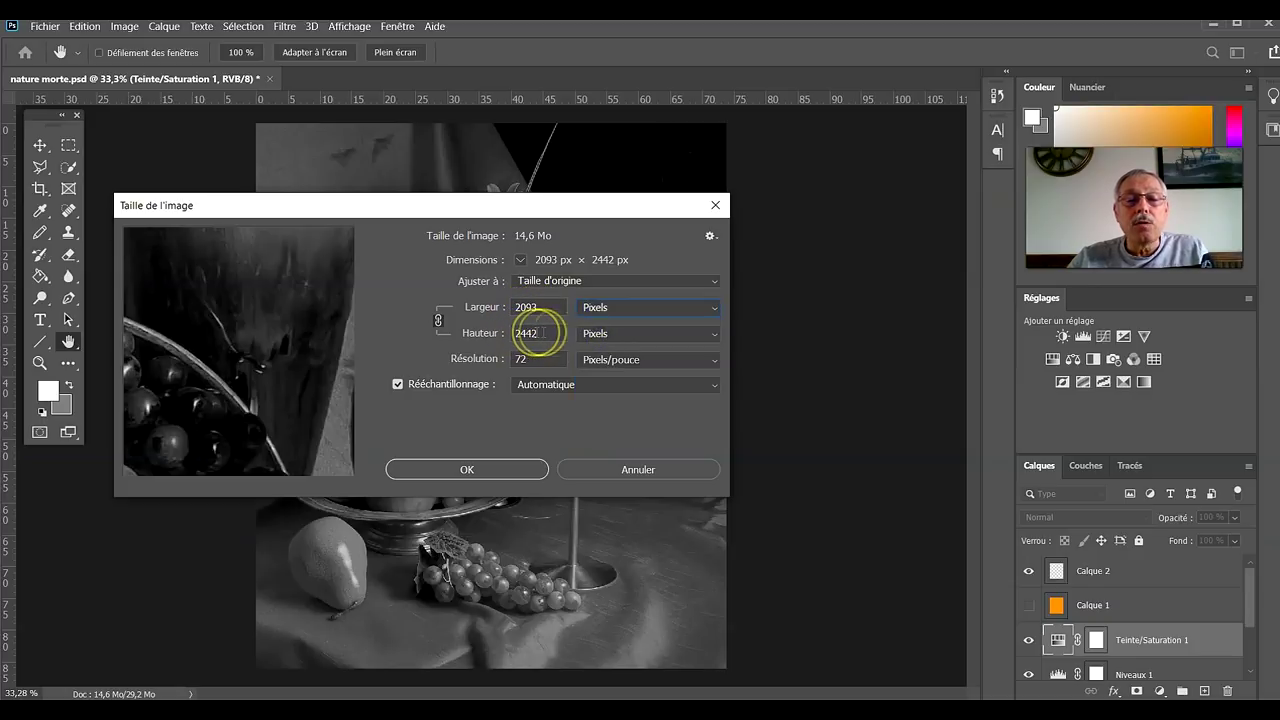
# Step: Set the image width to 12 Pouces with linked proportions and the resolution to 300 pixels/pouce, checking the dimensions in Pixels
pyautogui.click(590, 318)
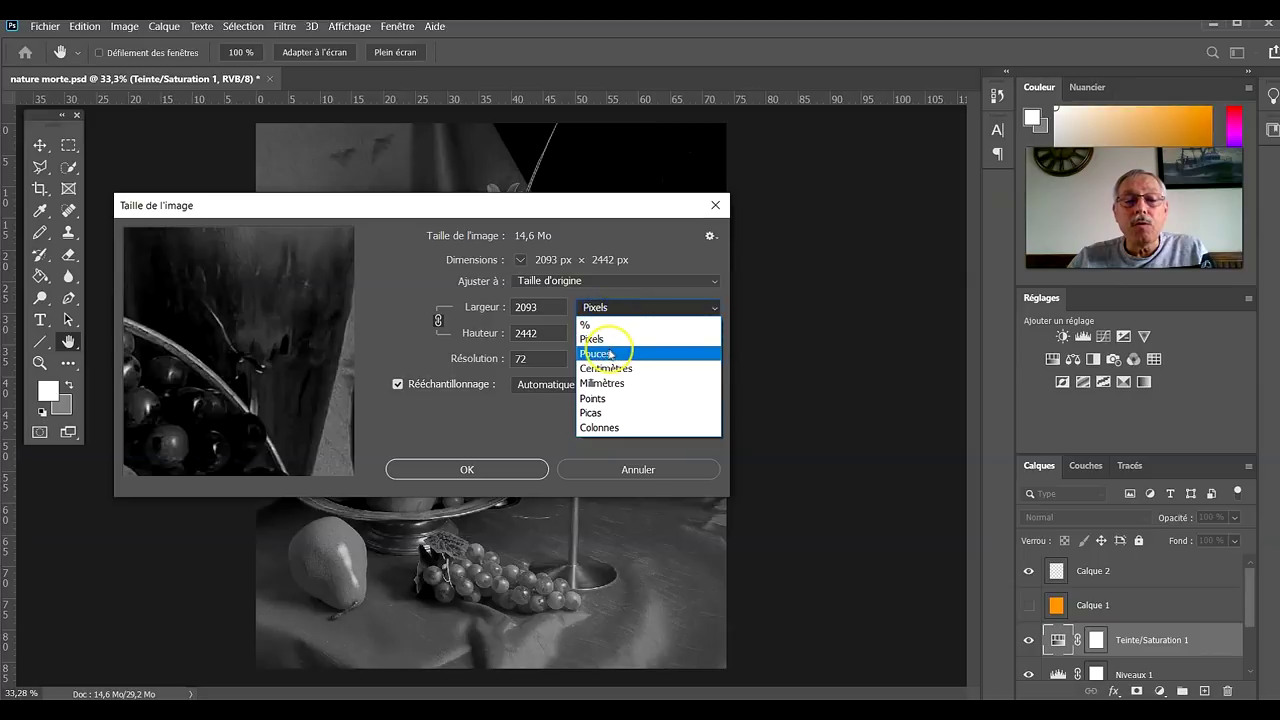
pyautogui.click(608, 350)
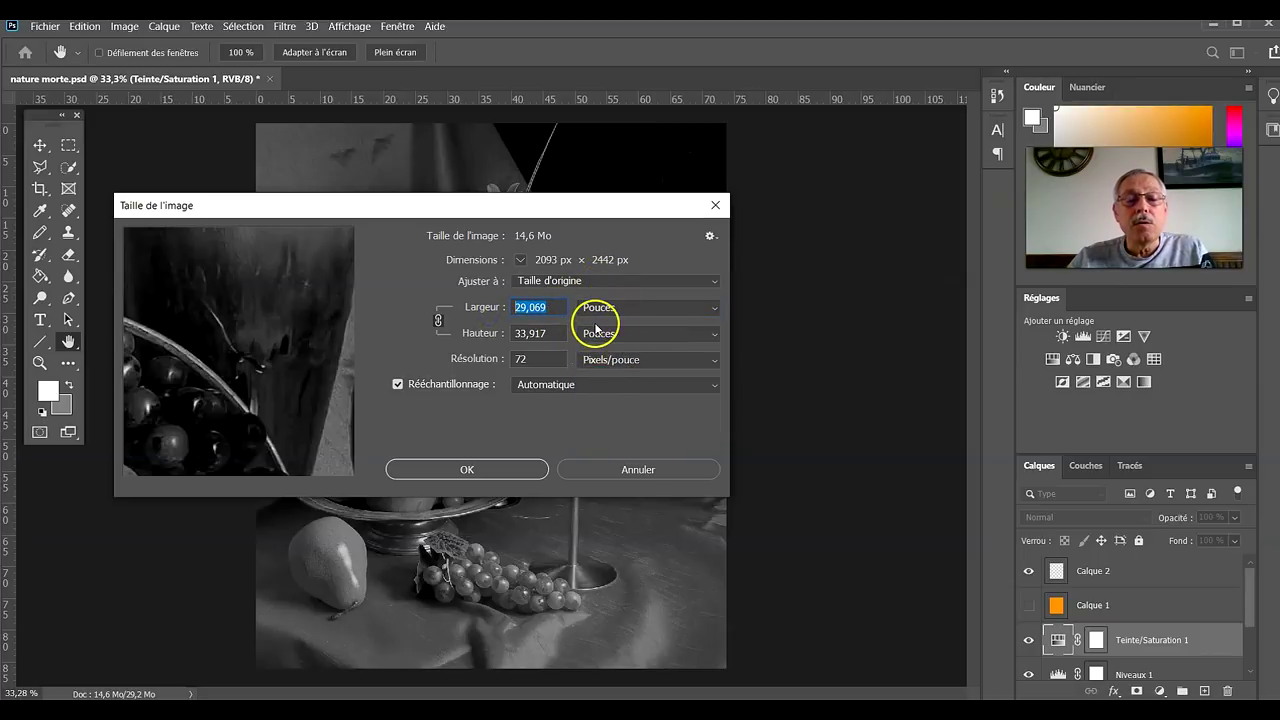
pyautogui.write('12')
pyautogui.doubleClick(563, 342)
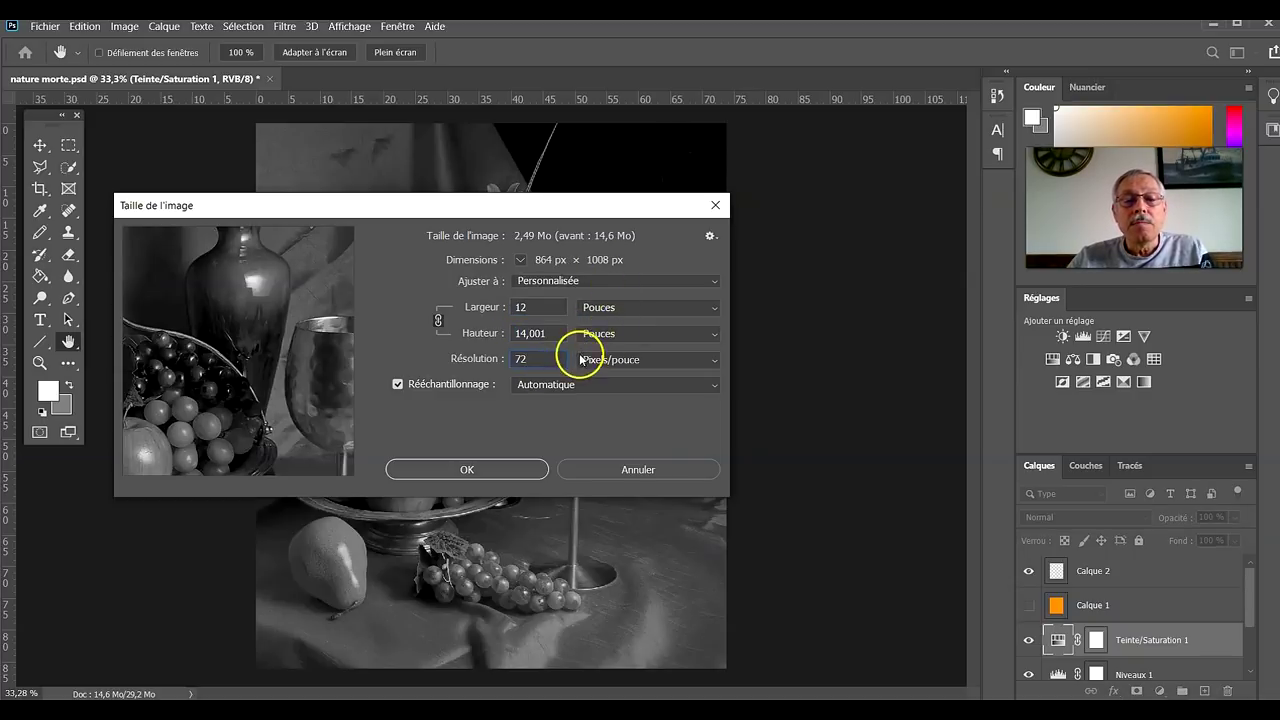
pyautogui.click(601, 313)
pyautogui.click(610, 339)
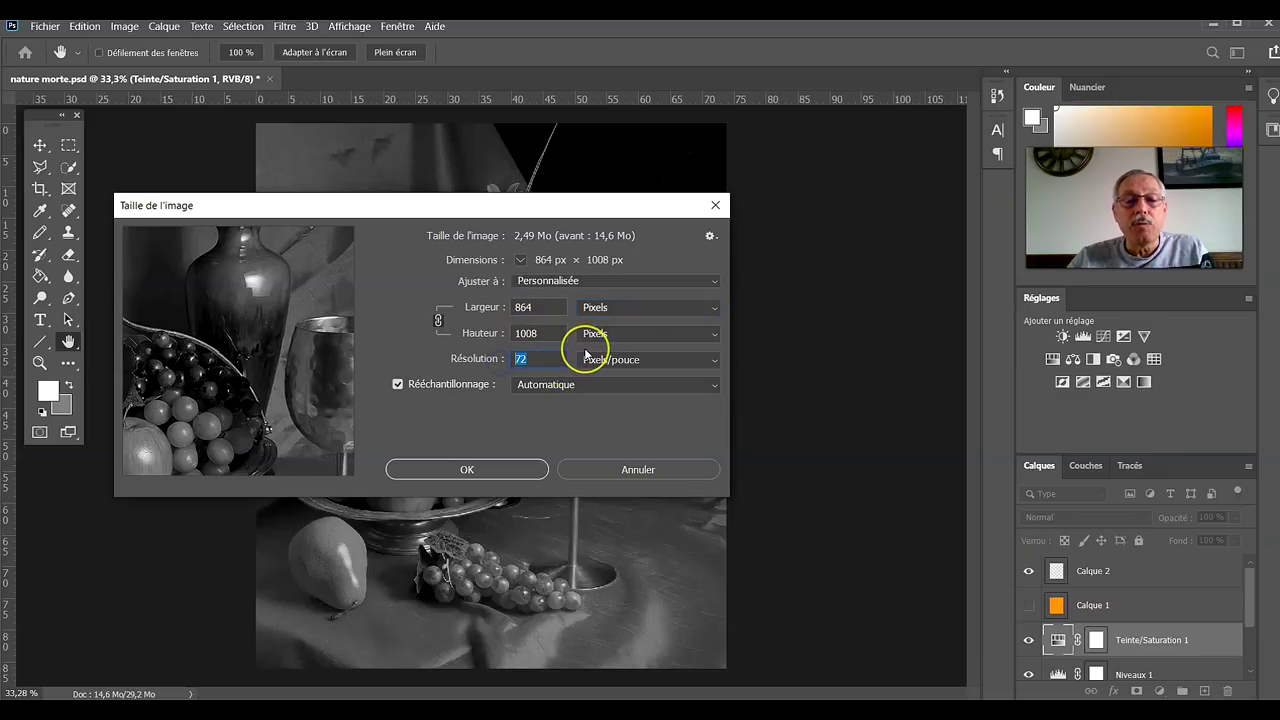
pyautogui.write('300')
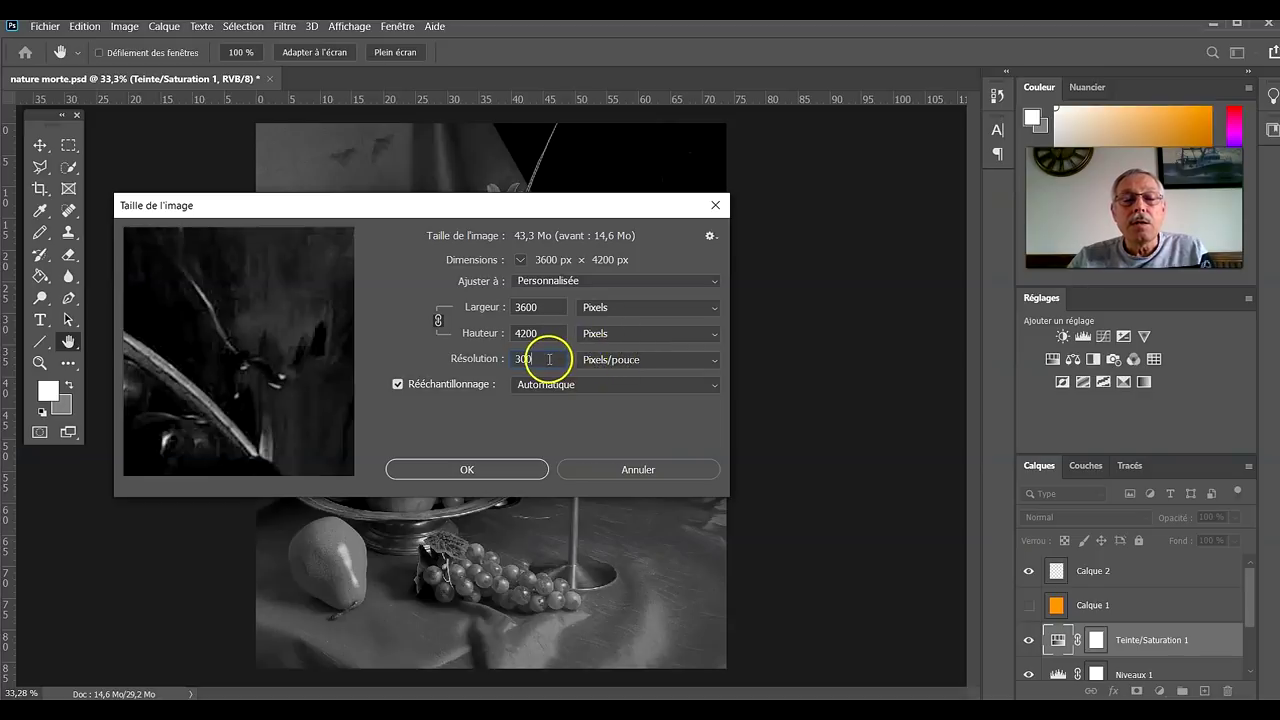
# Step: Check the new image dimensions in Pouces and Centimètres, and apply the resize to the picture
pyautogui.click(590, 306)
pyautogui.click(605, 355)
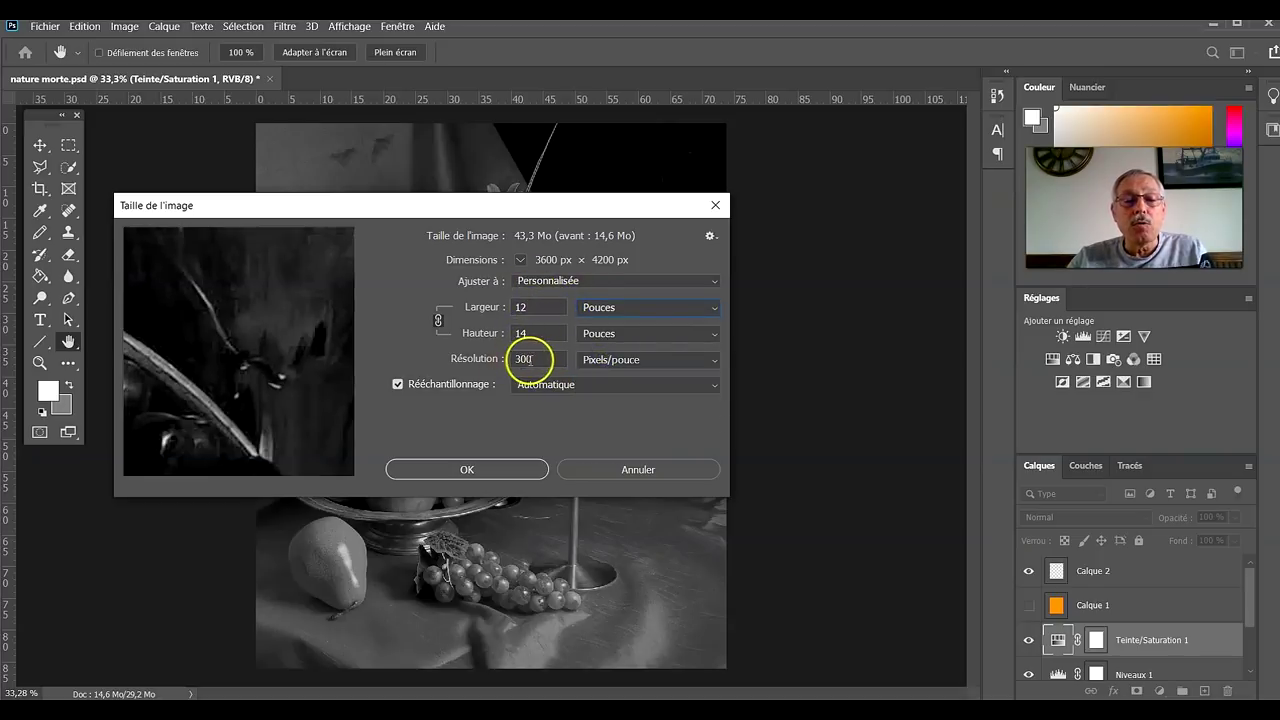
pyautogui.click(608, 306)
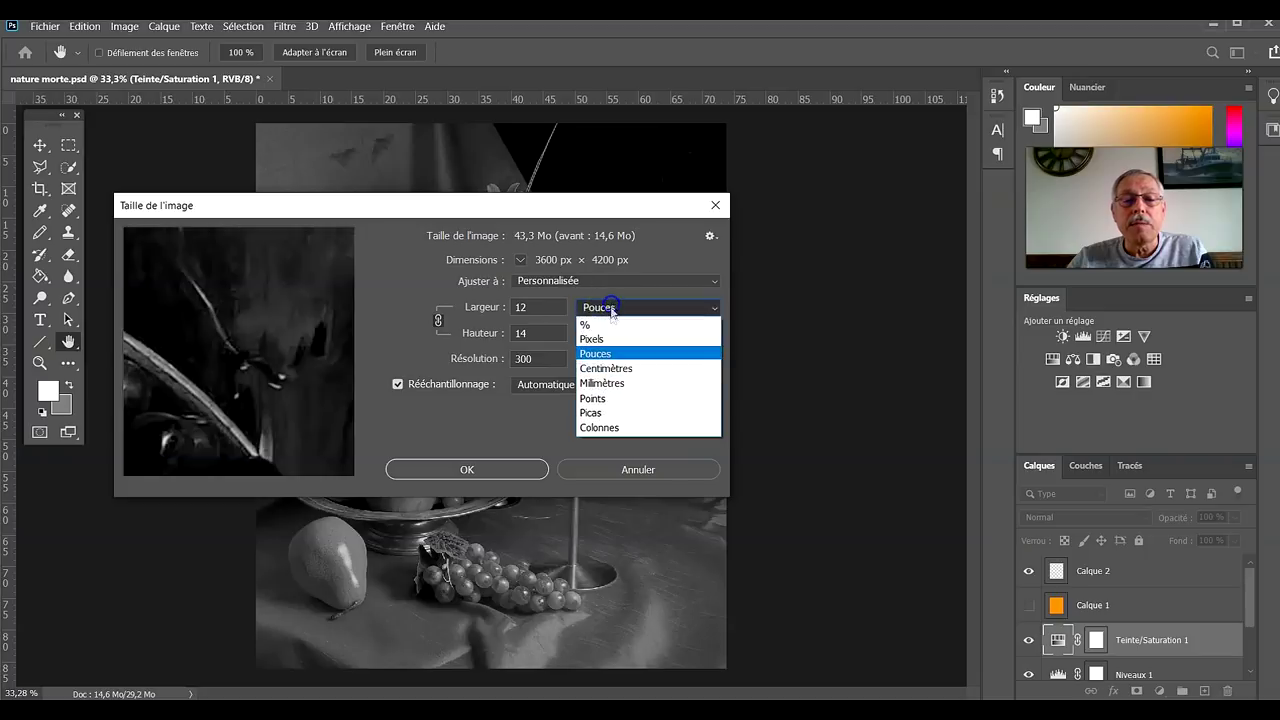
pyautogui.click(624, 370)
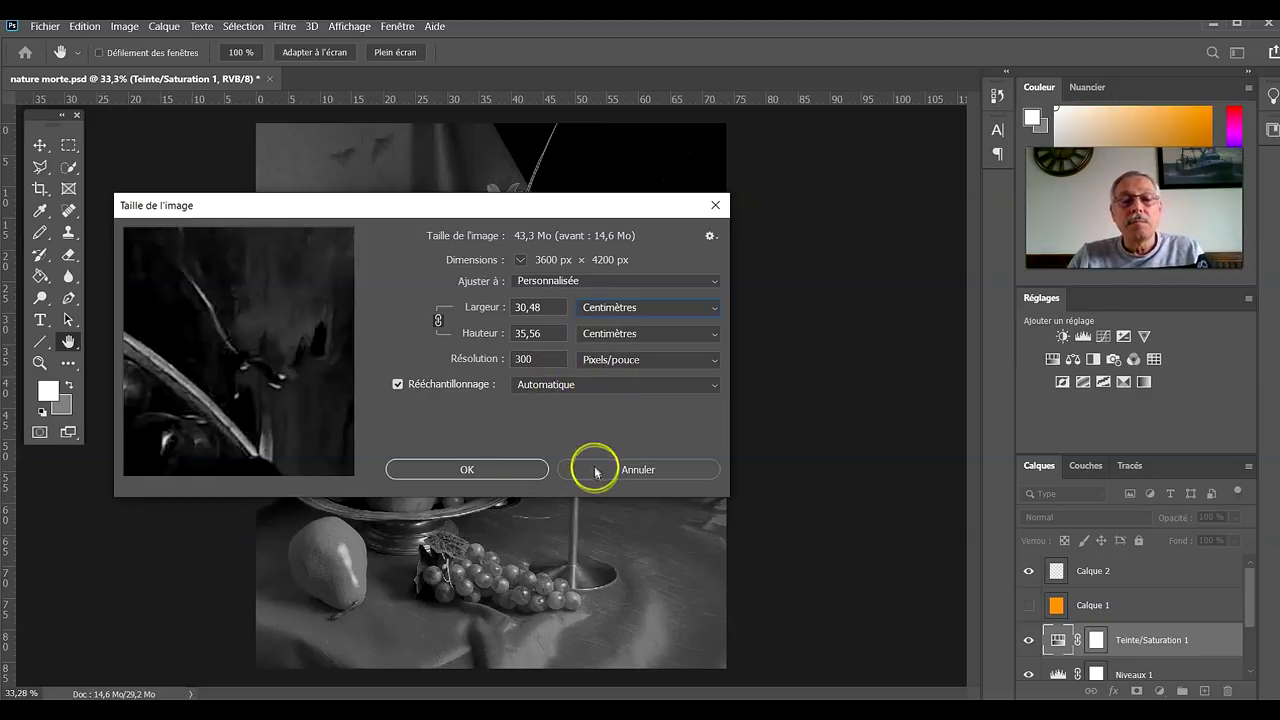
pyautogui.click(502, 472)
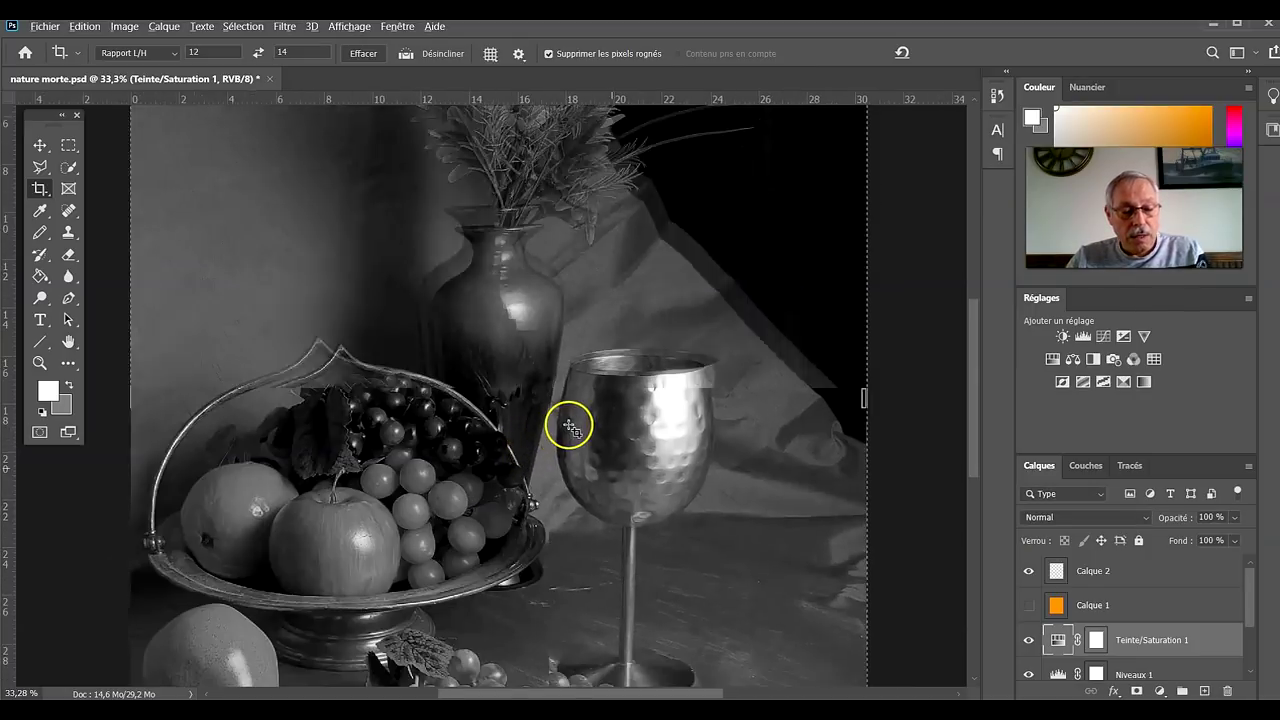
pyautogui.hotkey('ctrl', '0')
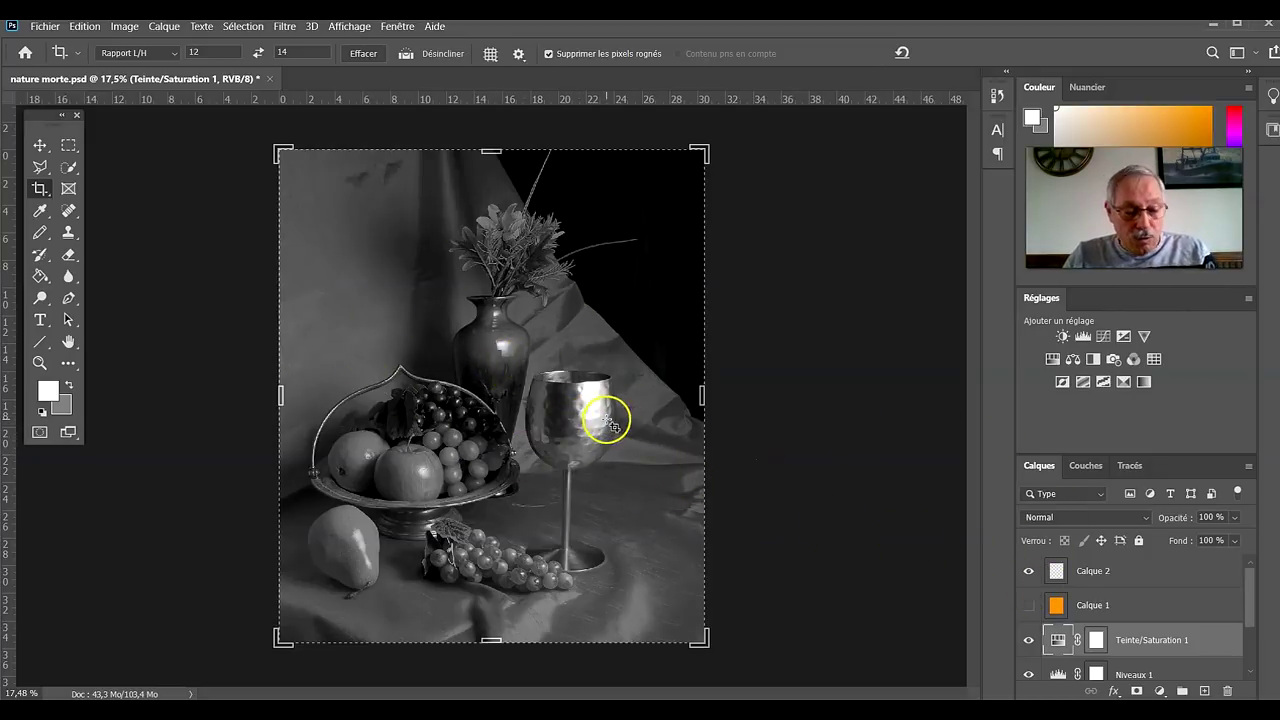
pyautogui.hotkey('ctrl', '0')
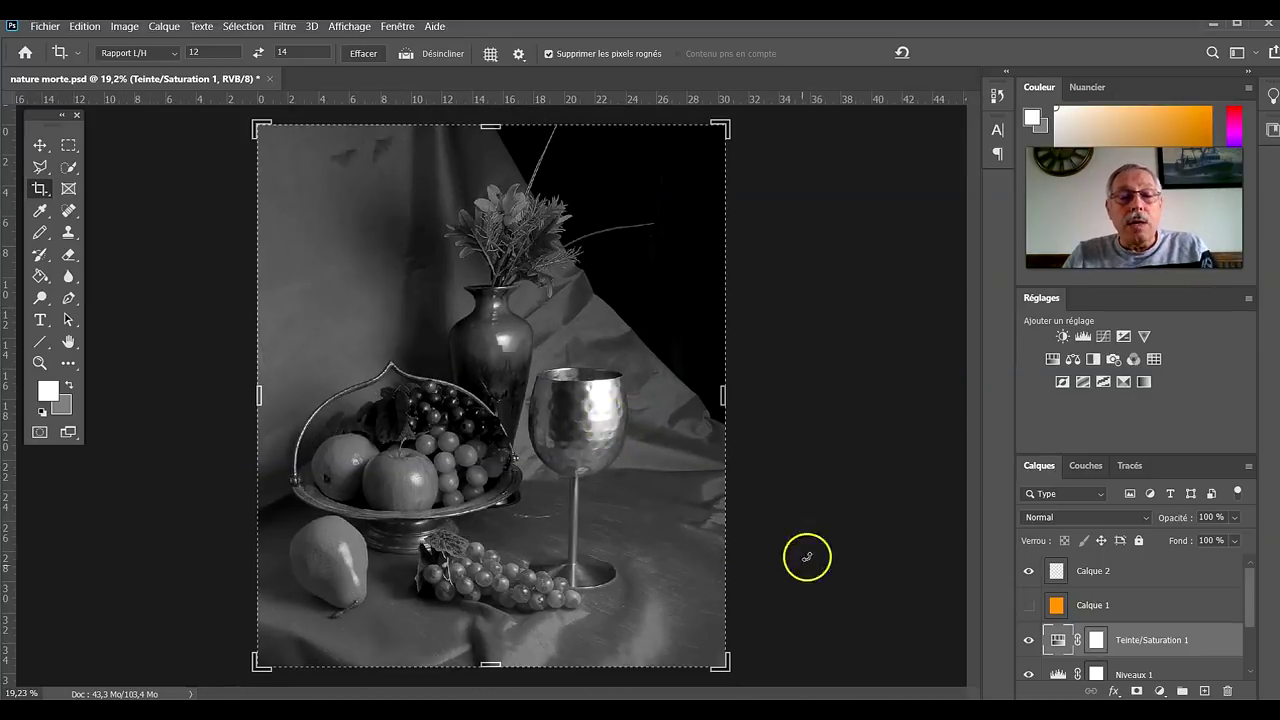
# Step: Make Calque 2 the active layer, leaving the crop preview without applying it
pyautogui.click(1180, 565)
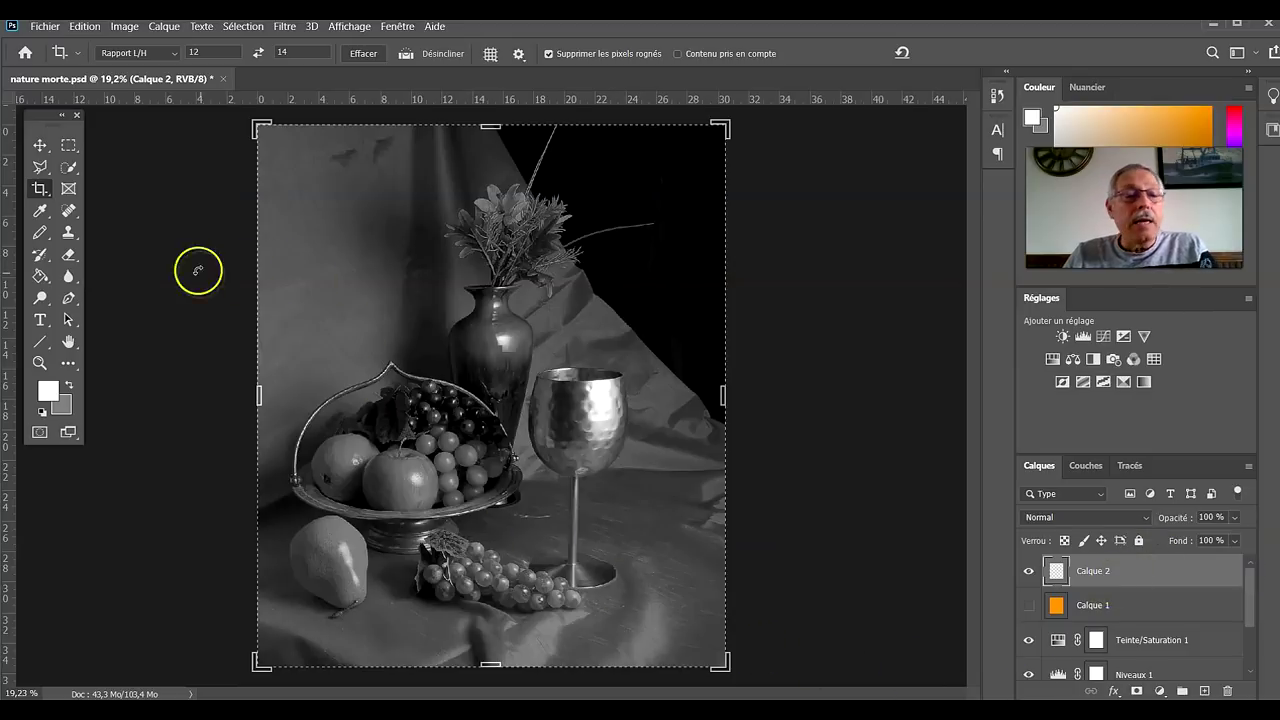
pyautogui.click(845, 167)
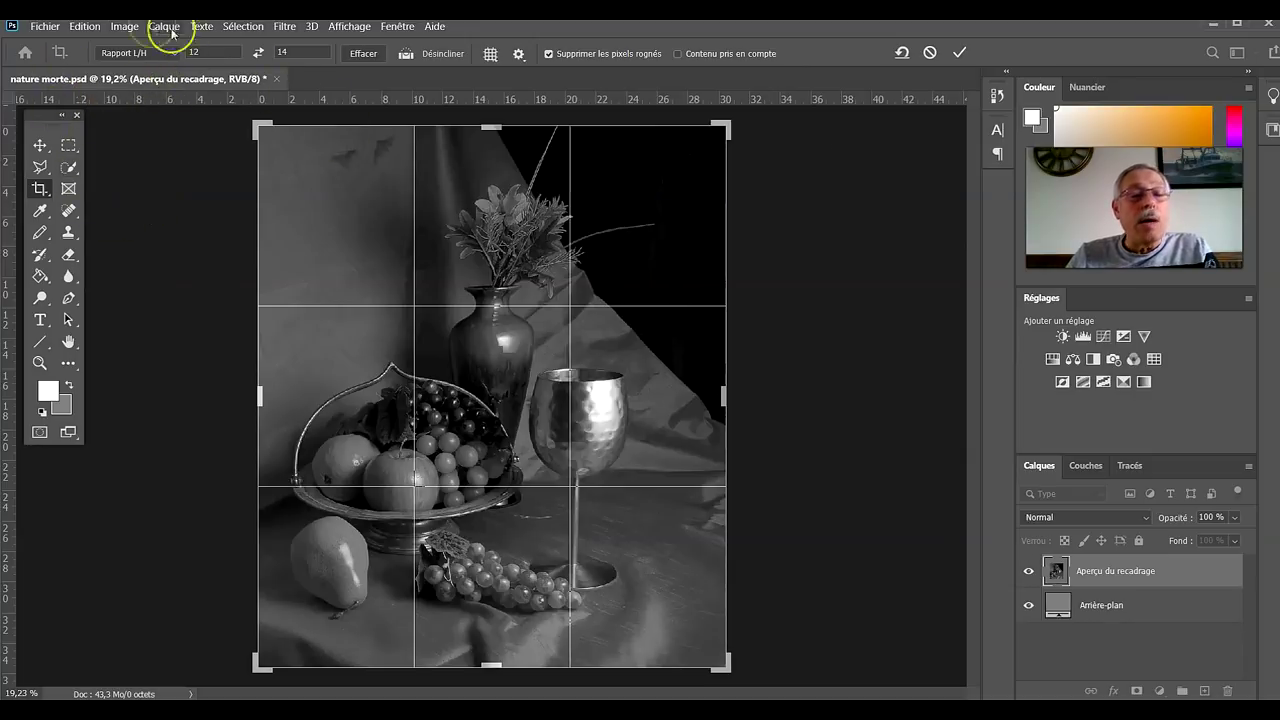
pyautogui.press('Escape')
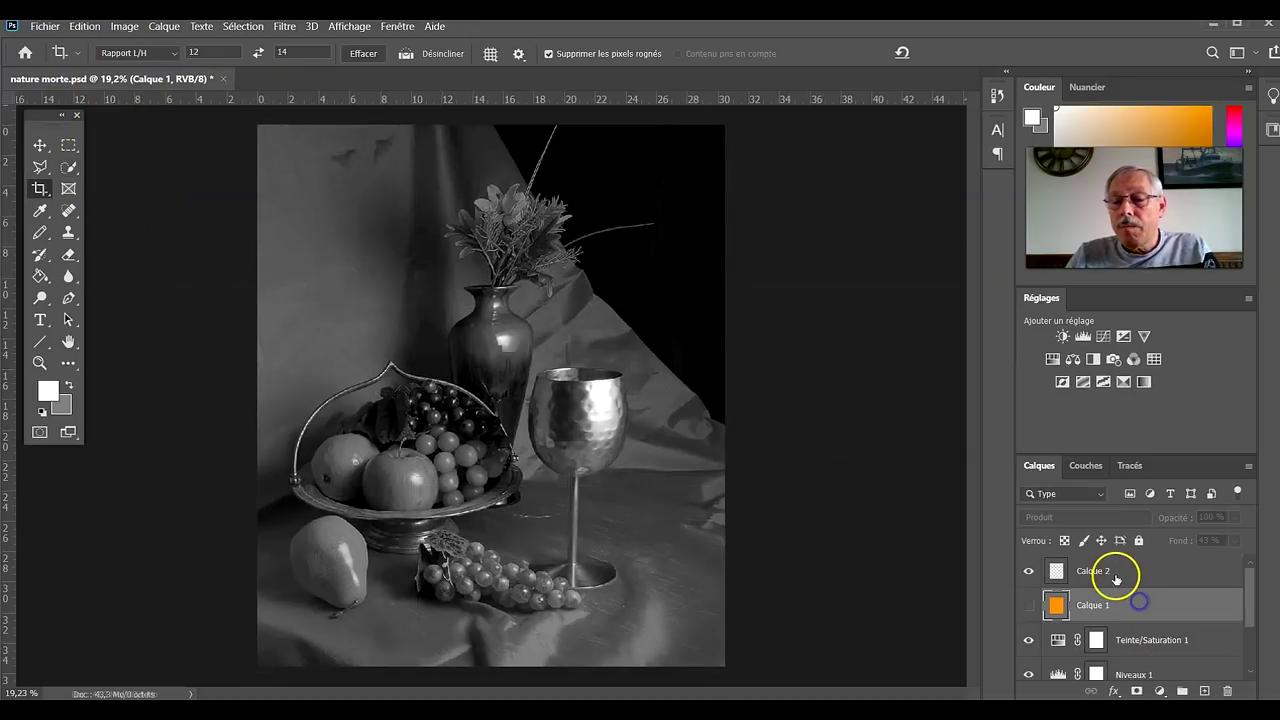
pyautogui.click(1118, 571)
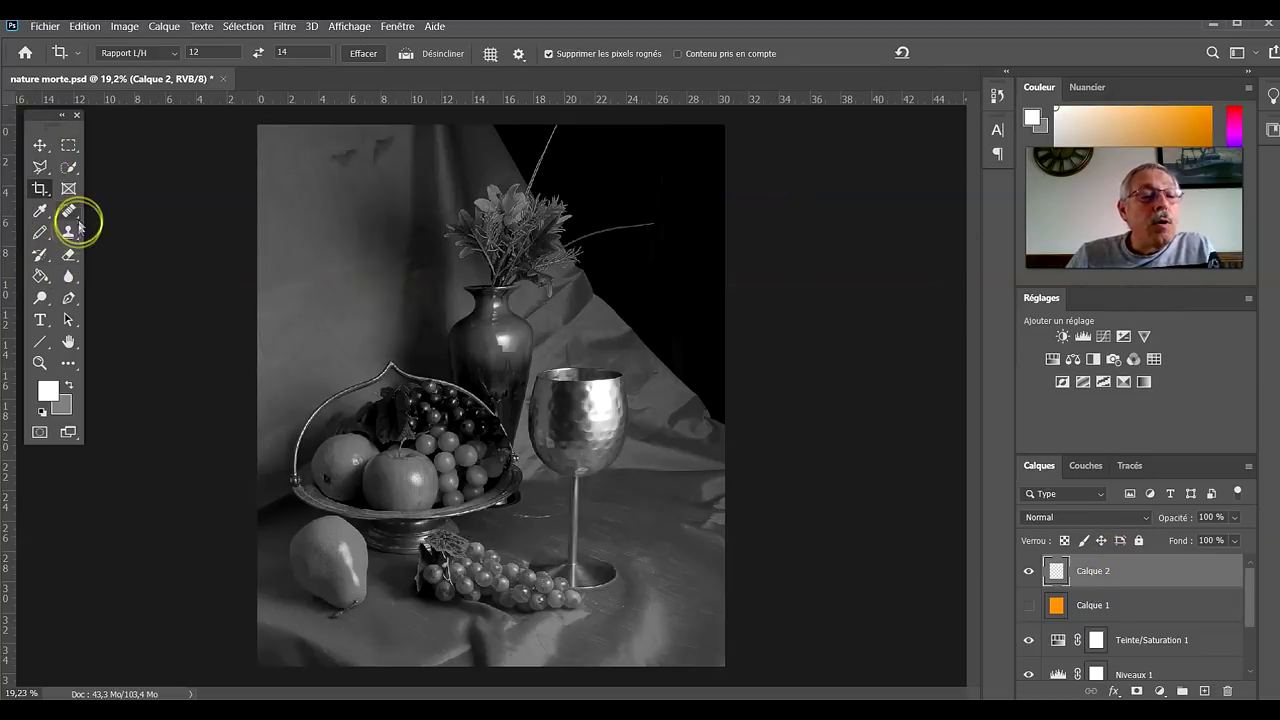
# Step: Add a new vertical guide at position 50 cm
pyautogui.click(349, 26)
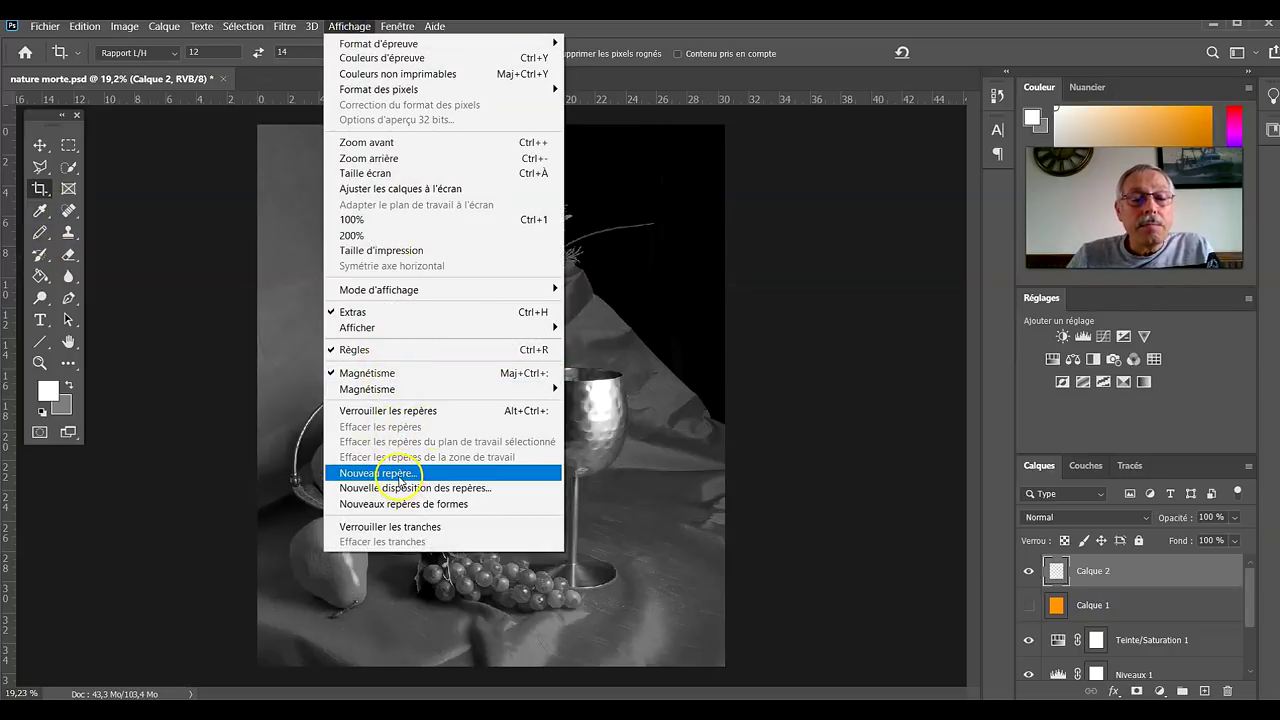
pyautogui.click(398, 474)
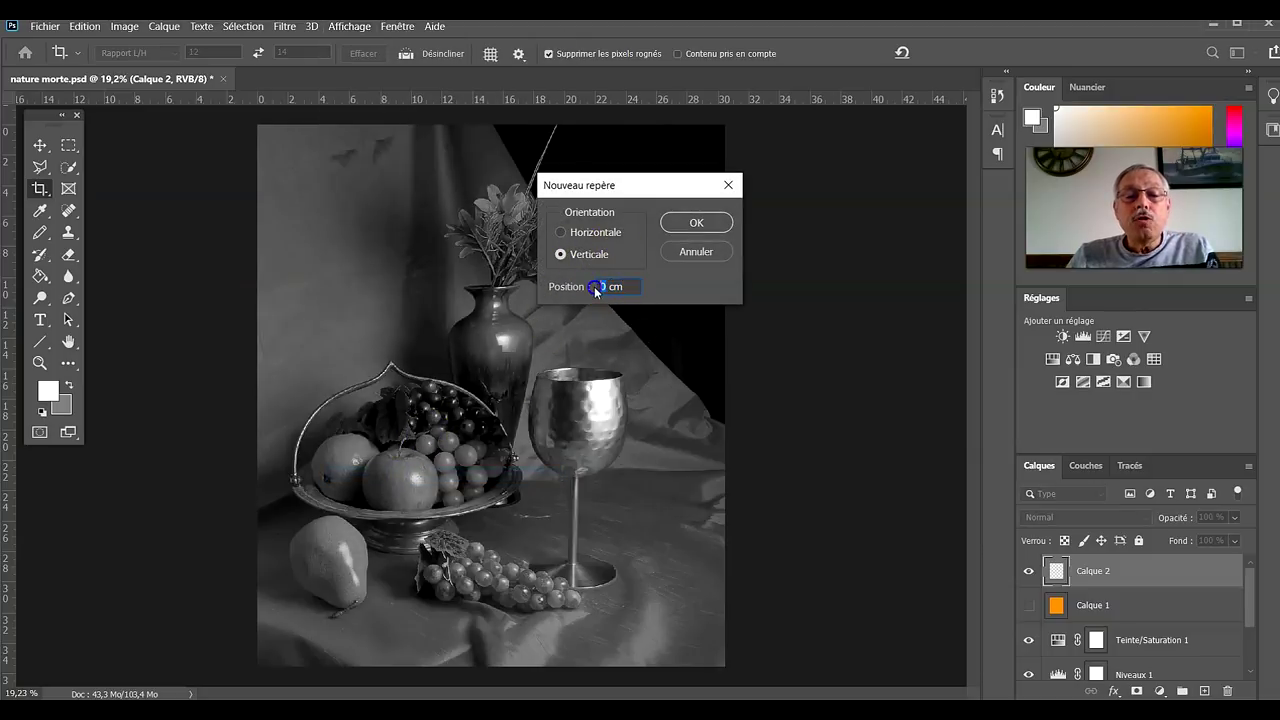
pyautogui.write('50')
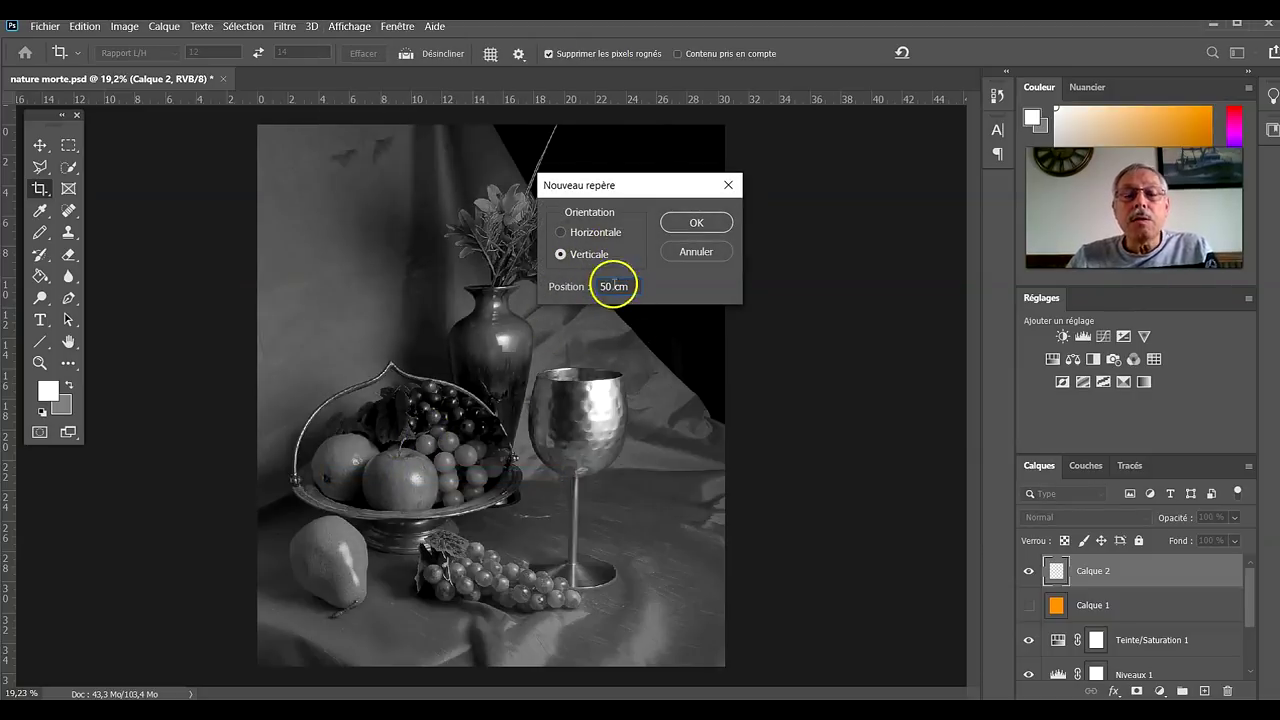
pyautogui.click(690, 222)
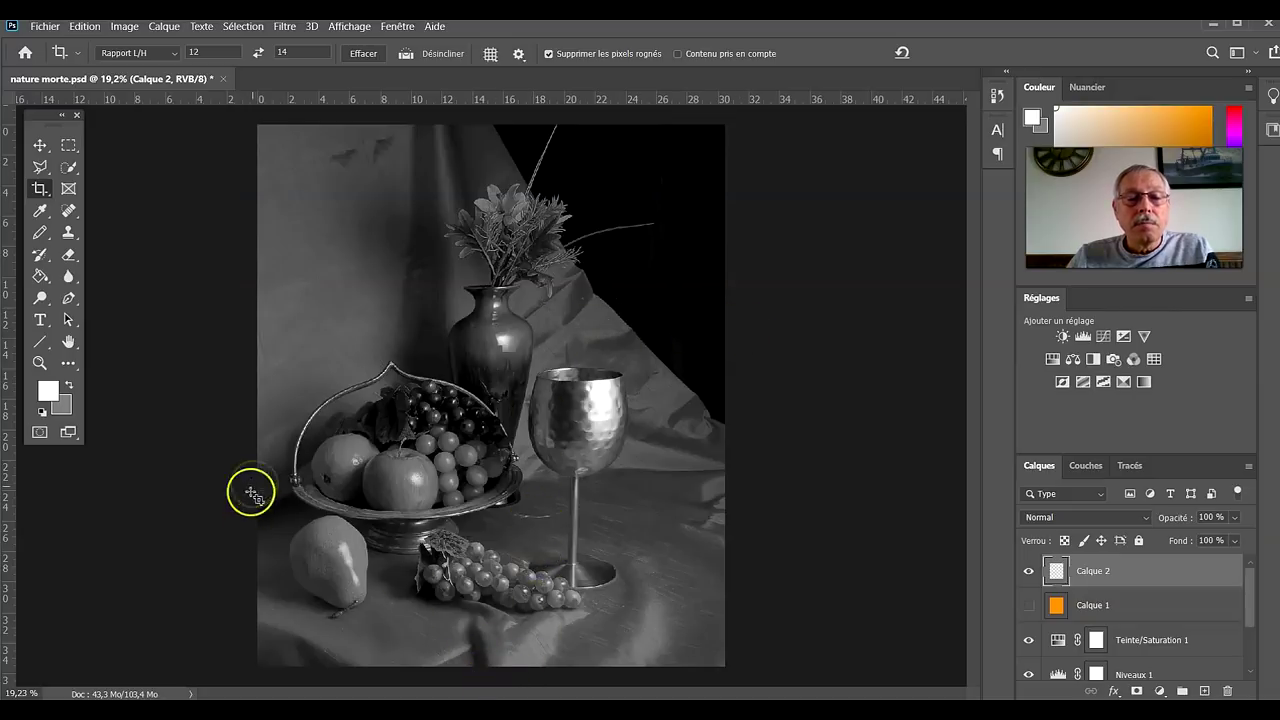
pyautogui.click(360, 26)
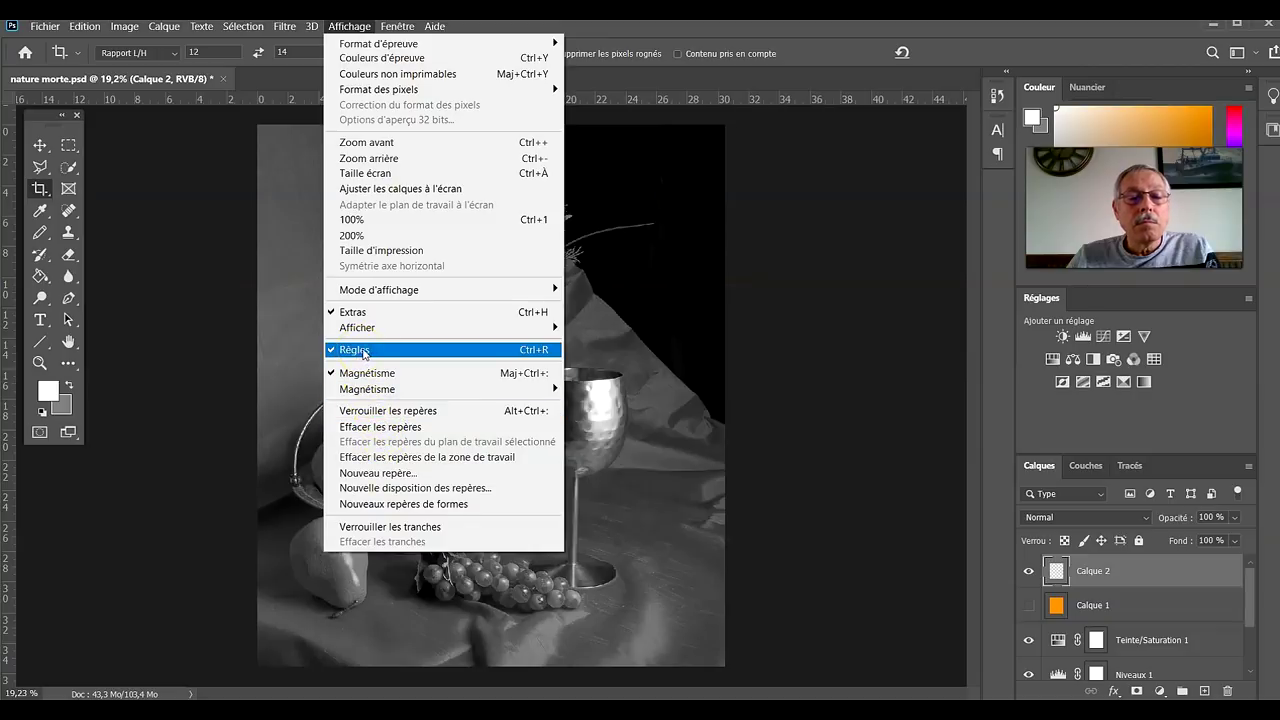
pyautogui.click(406, 474)
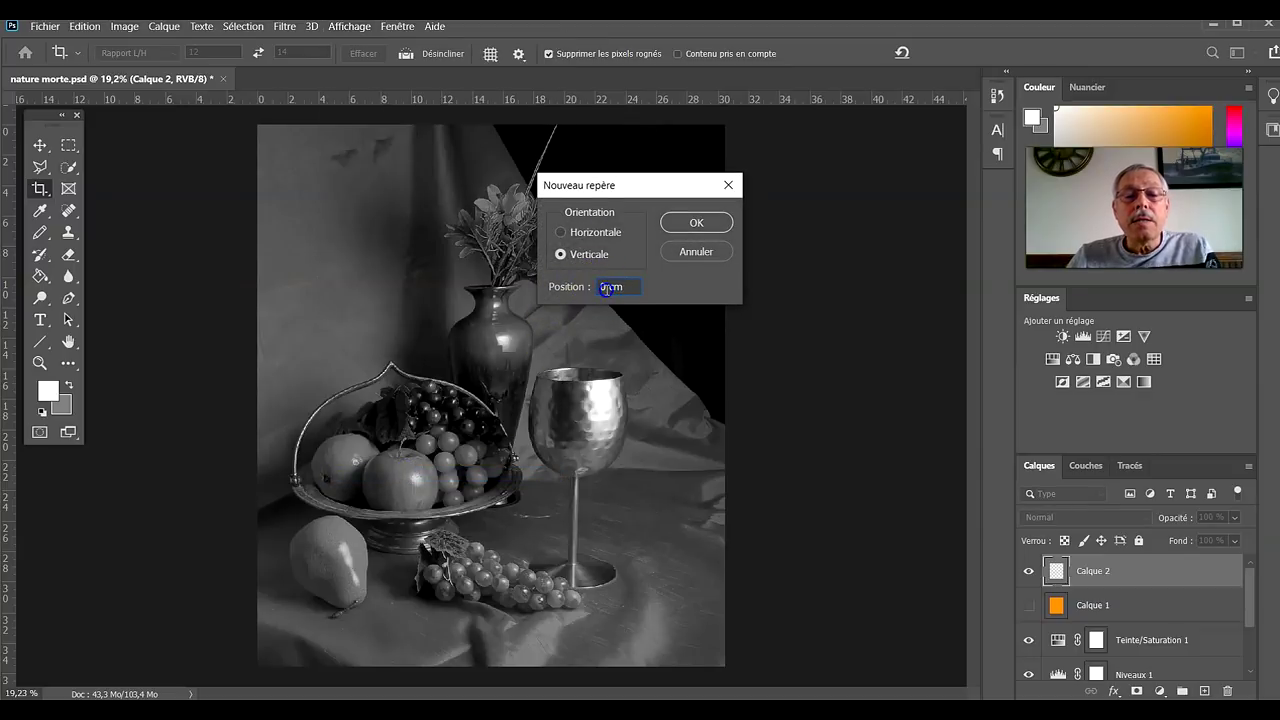
pyautogui.click(697, 251)
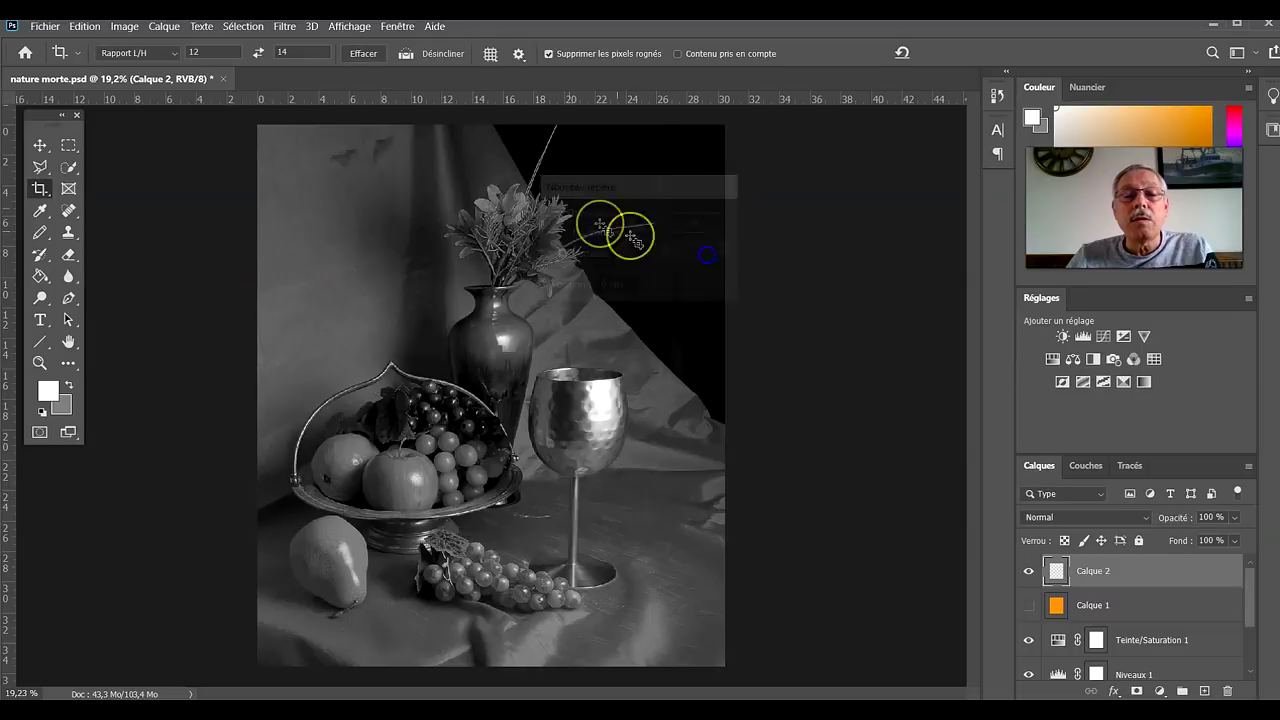
# Step: Set the ruler units to % in the Unités et règles preferences
pyautogui.click(82, 27)
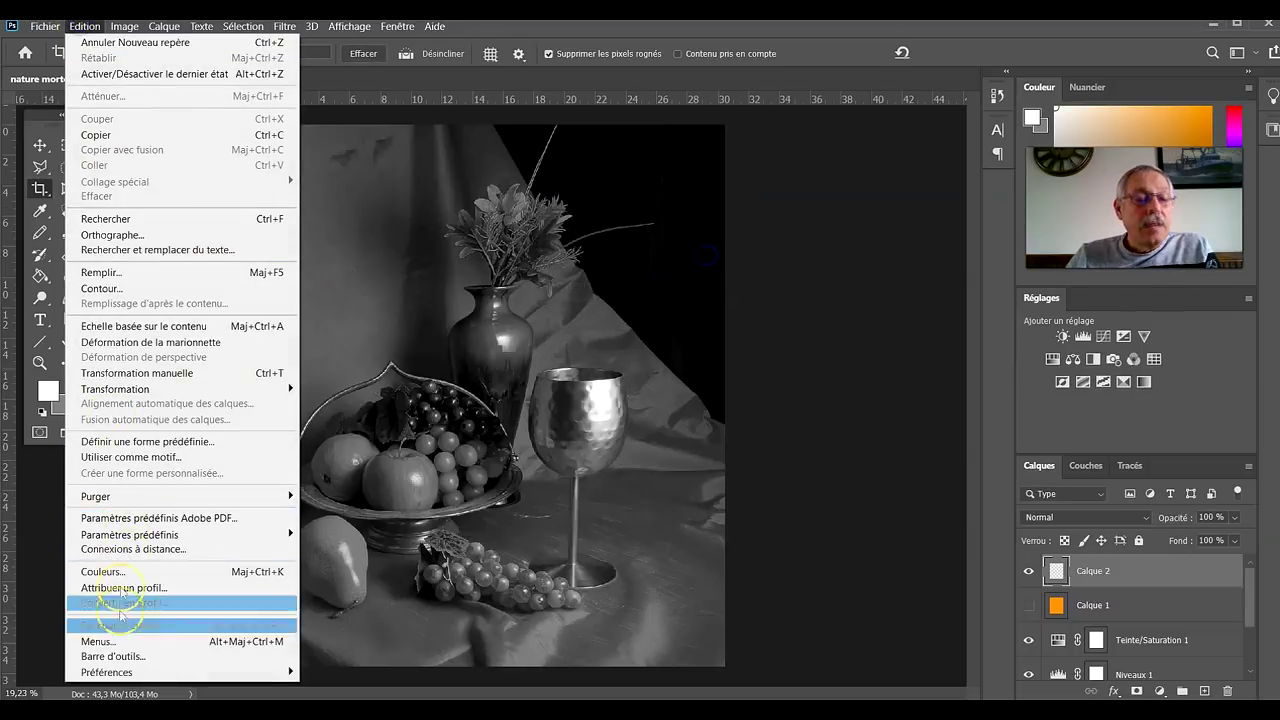
pyautogui.moveTo(134, 671)
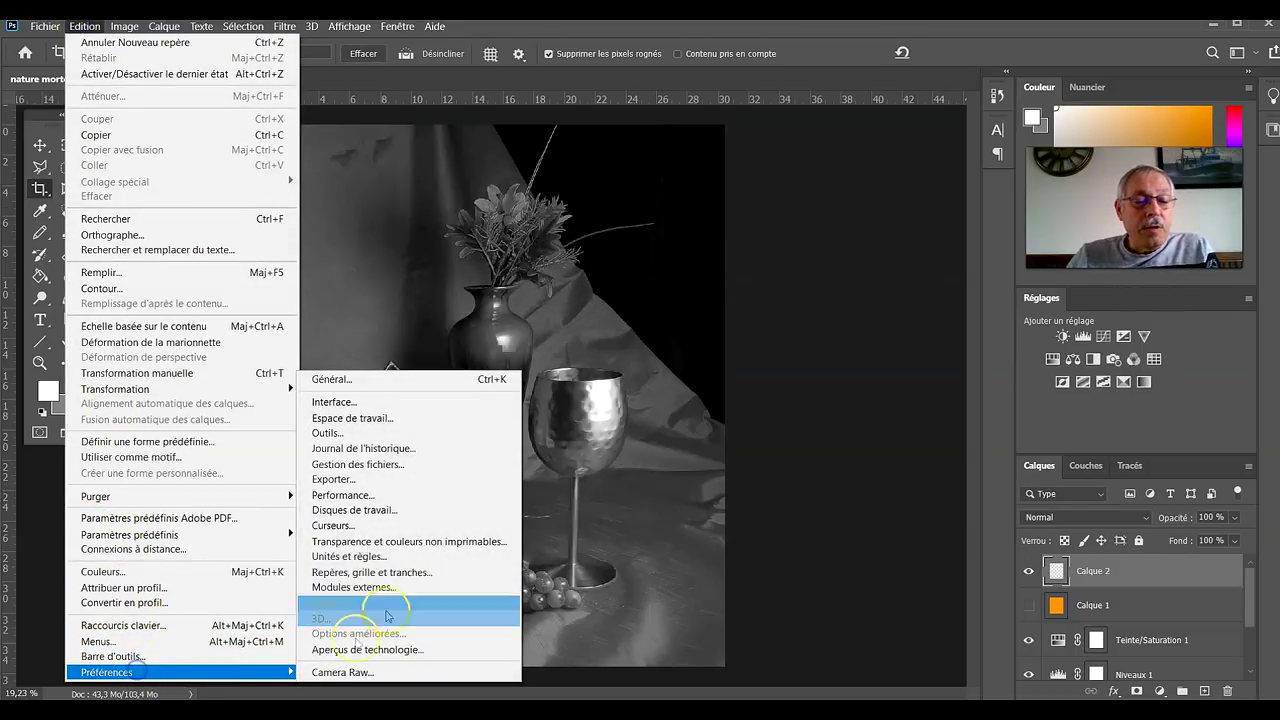
pyautogui.click(395, 557)
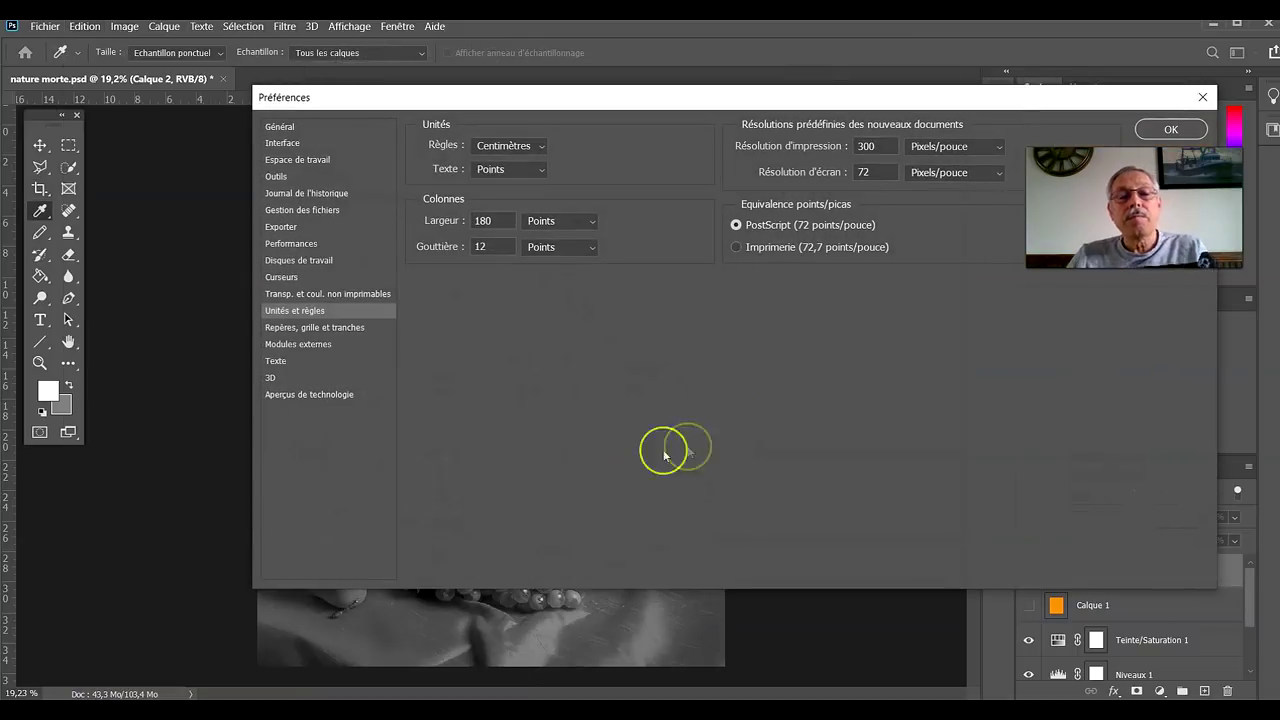
pyautogui.click(533, 147)
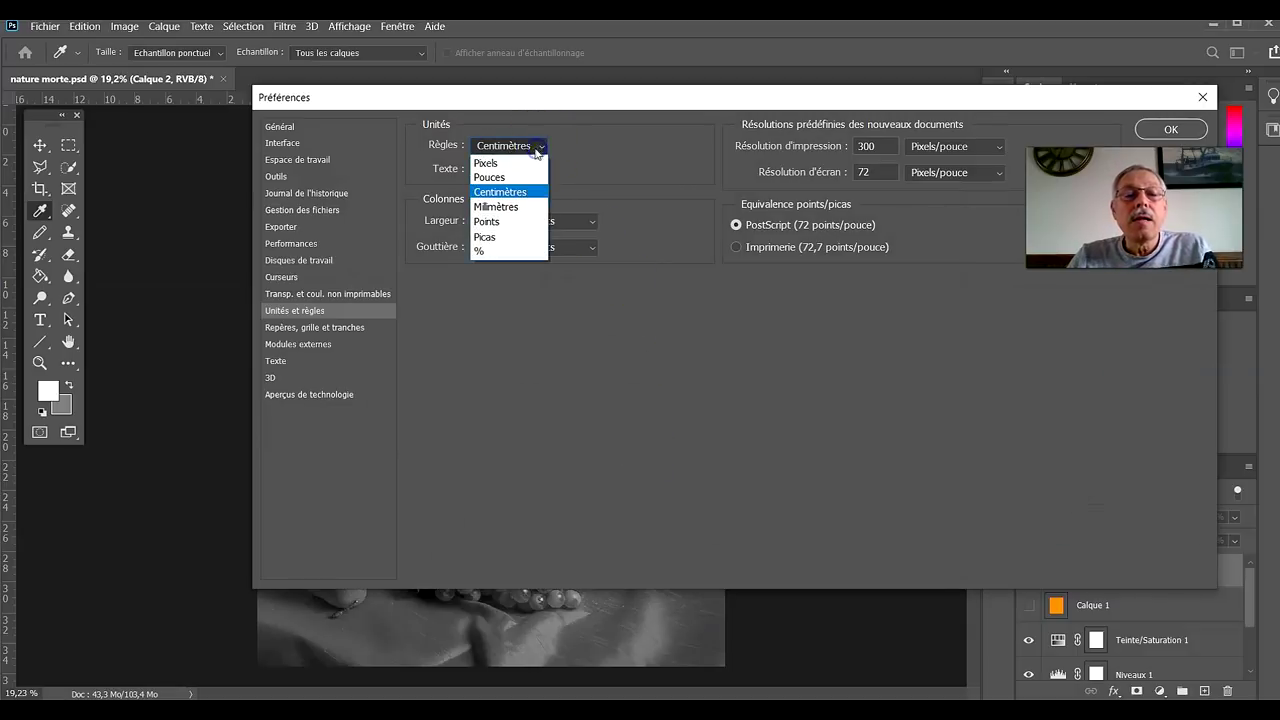
pyautogui.click(485, 251)
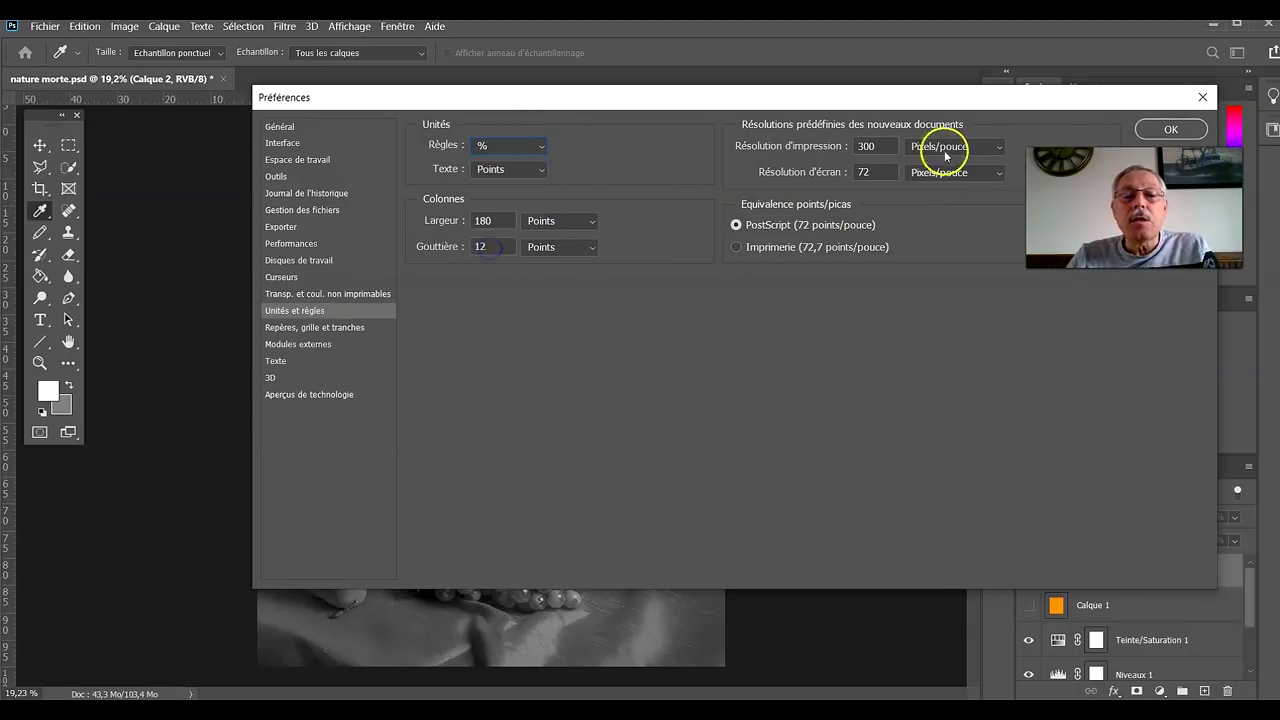
pyautogui.click(1168, 129)
pyautogui.press('c')
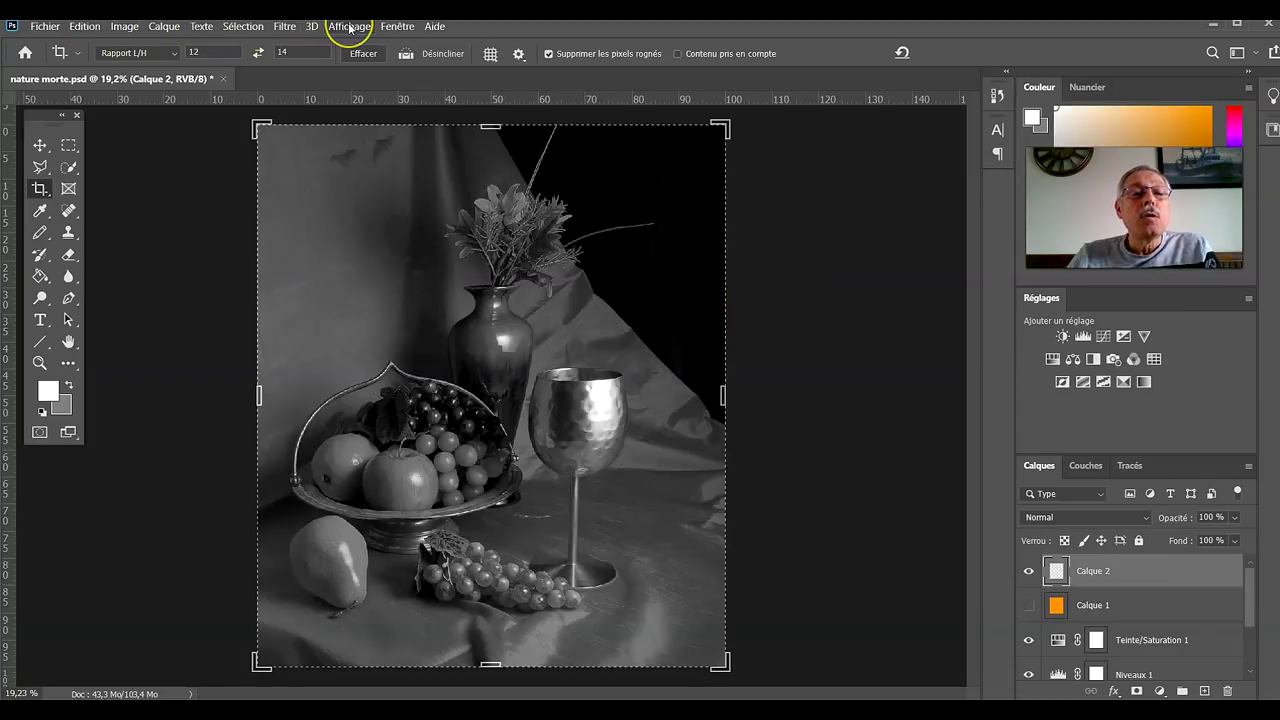
# Step: Add a vertical guide and a horizontal guide at 50 % so they cross at the picture's centre
pyautogui.click(355, 26)
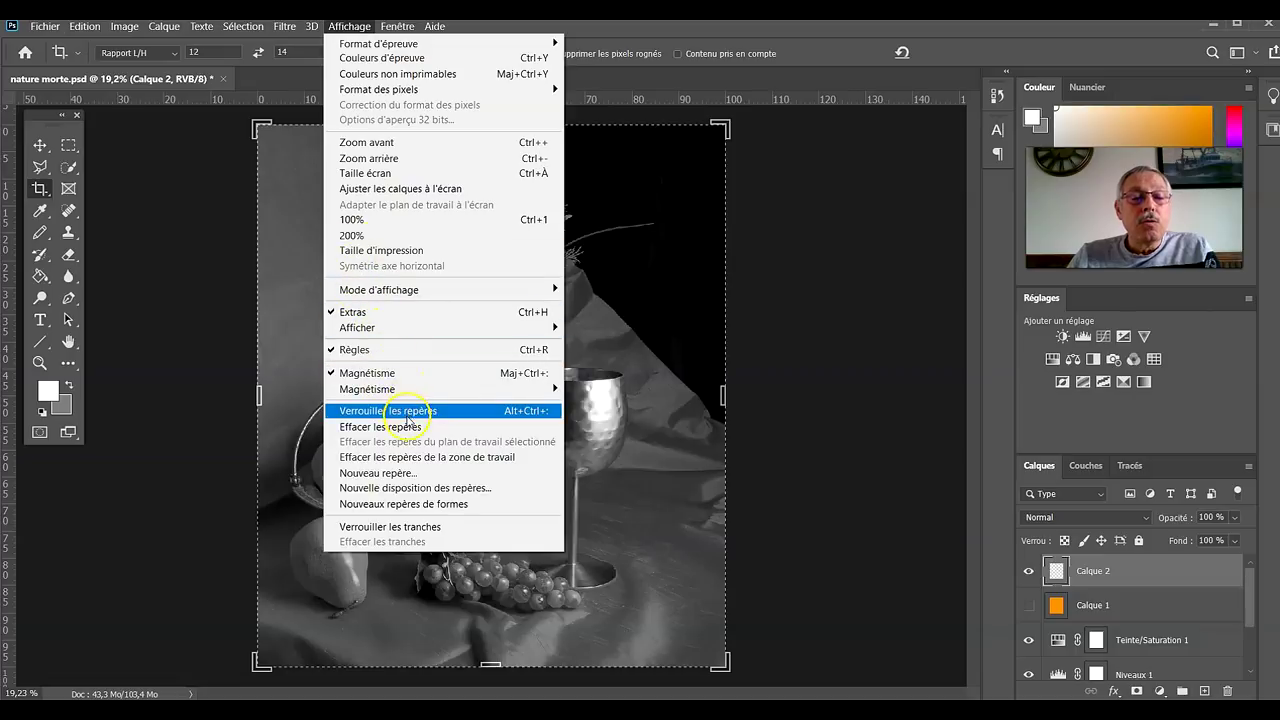
pyautogui.click(385, 473)
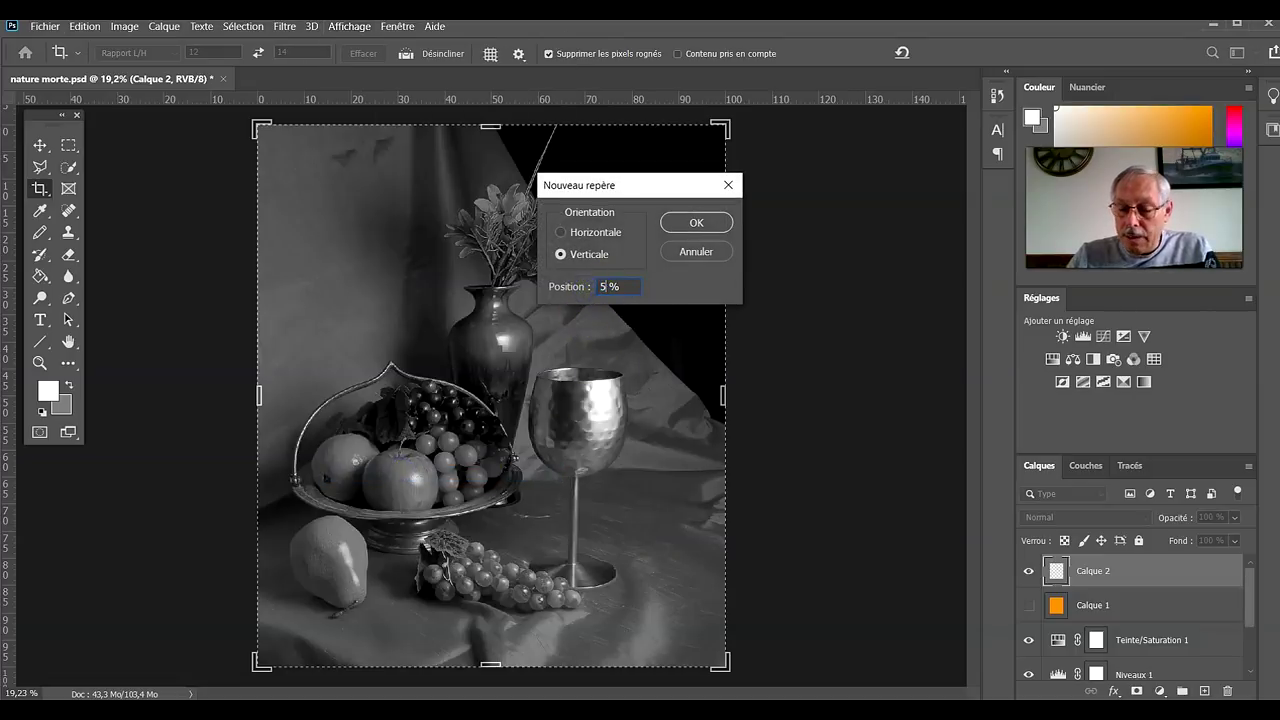
pyautogui.write('50')
pyautogui.click(696, 222)
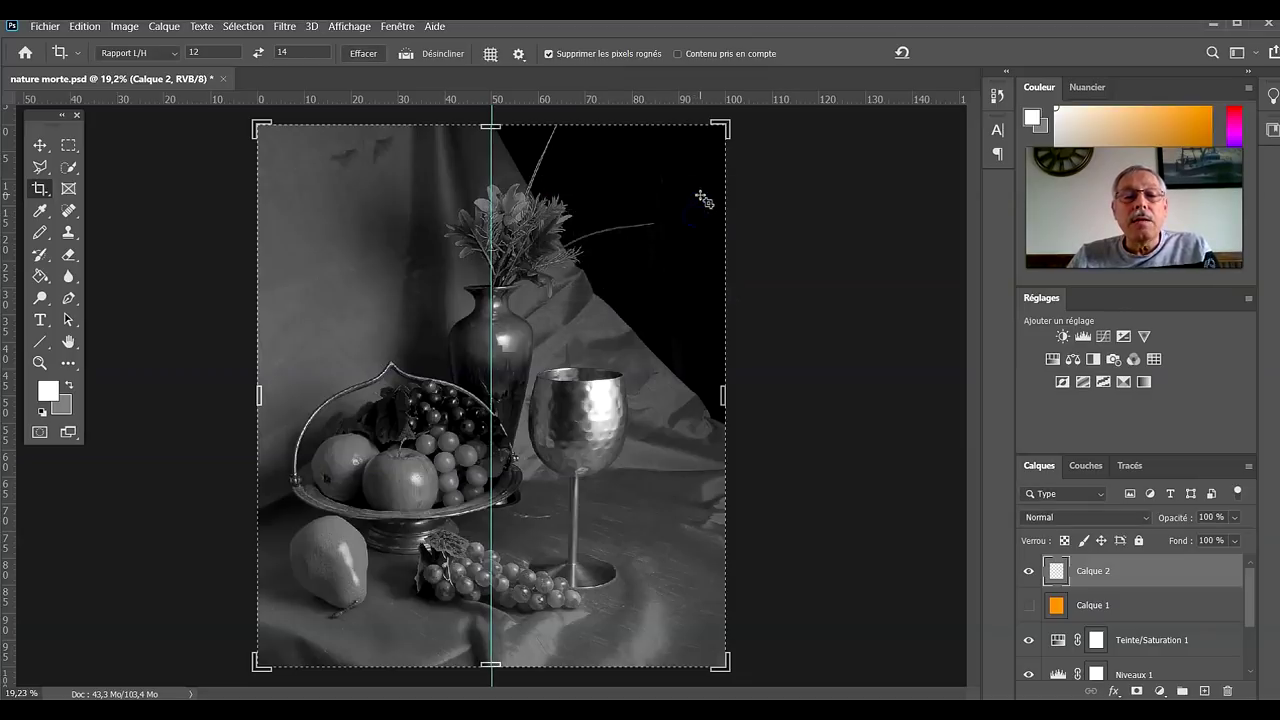
pyautogui.click(347, 27)
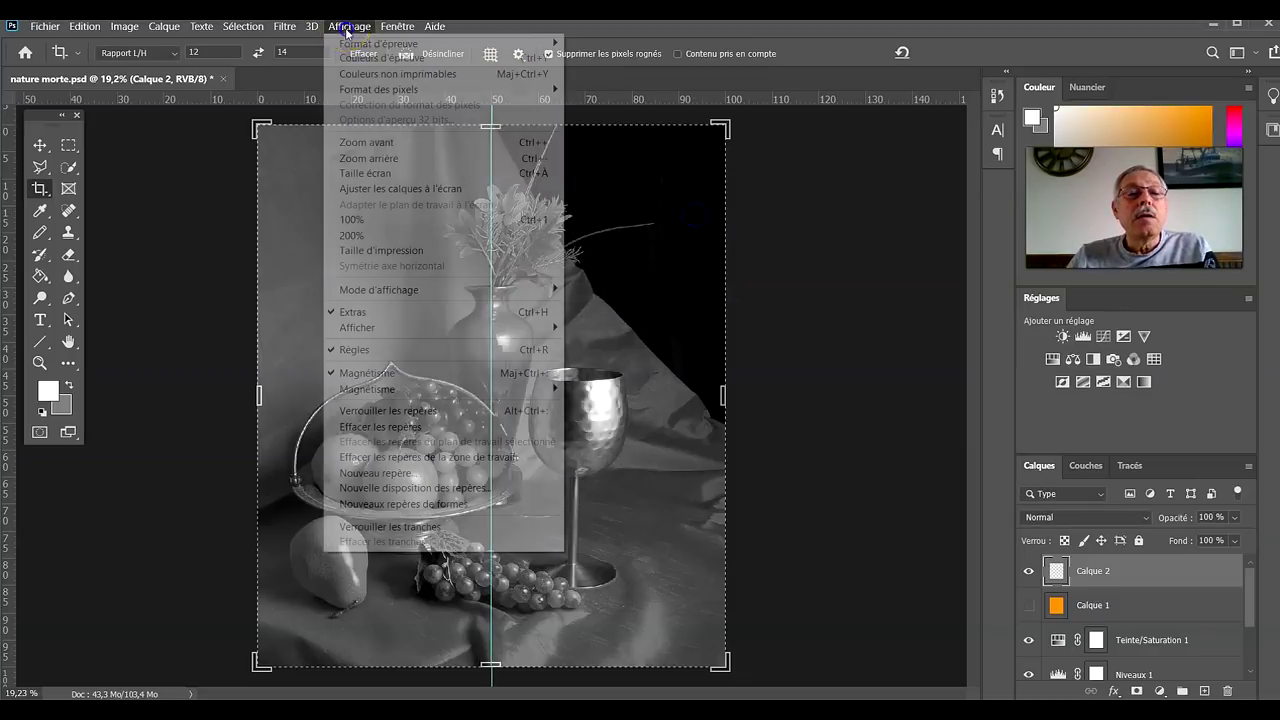
pyautogui.click(382, 473)
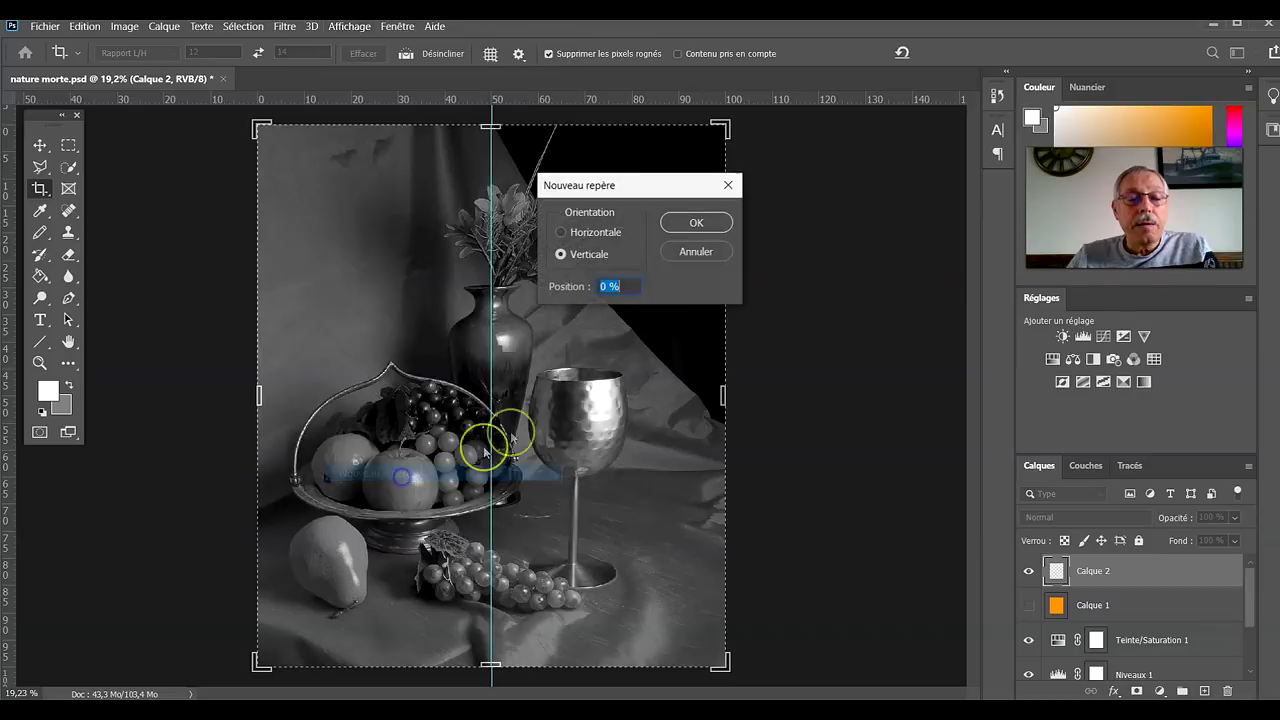
pyautogui.write('50')
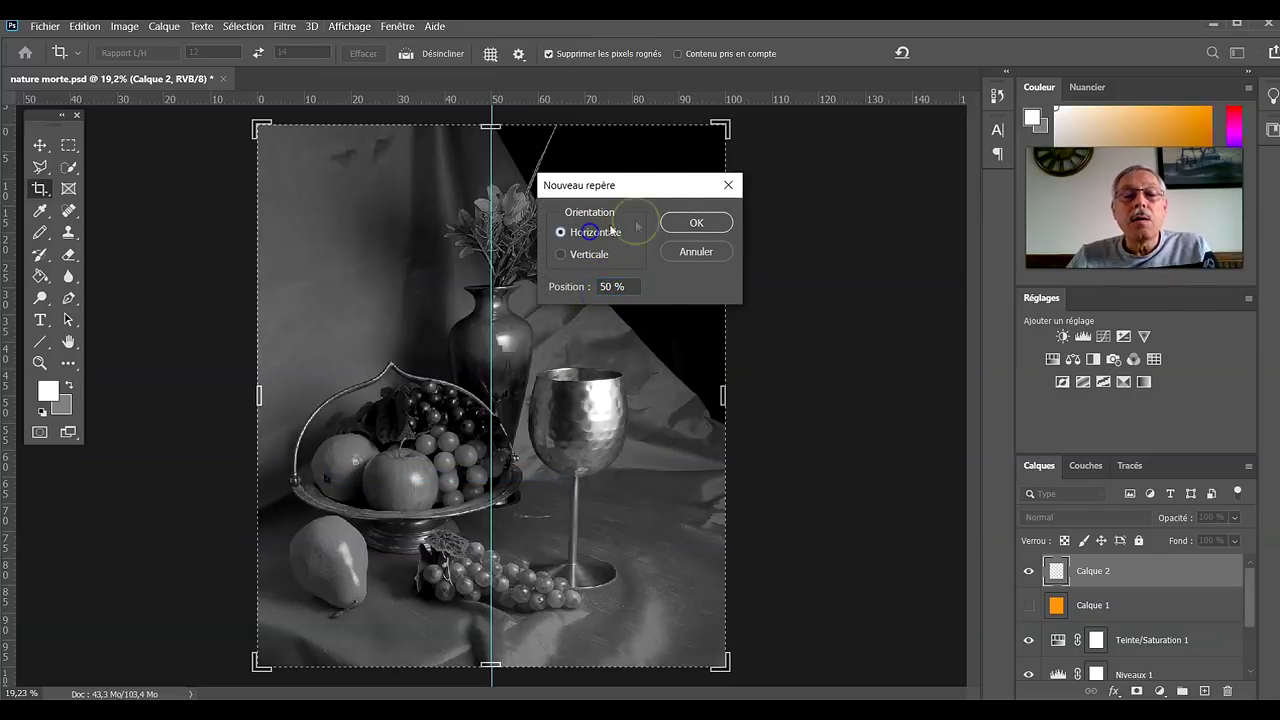
pyautogui.click(694, 222)
# Step: Add horizontal guides at 25 % and 75 % of the picture's height
pyautogui.click(352, 26)
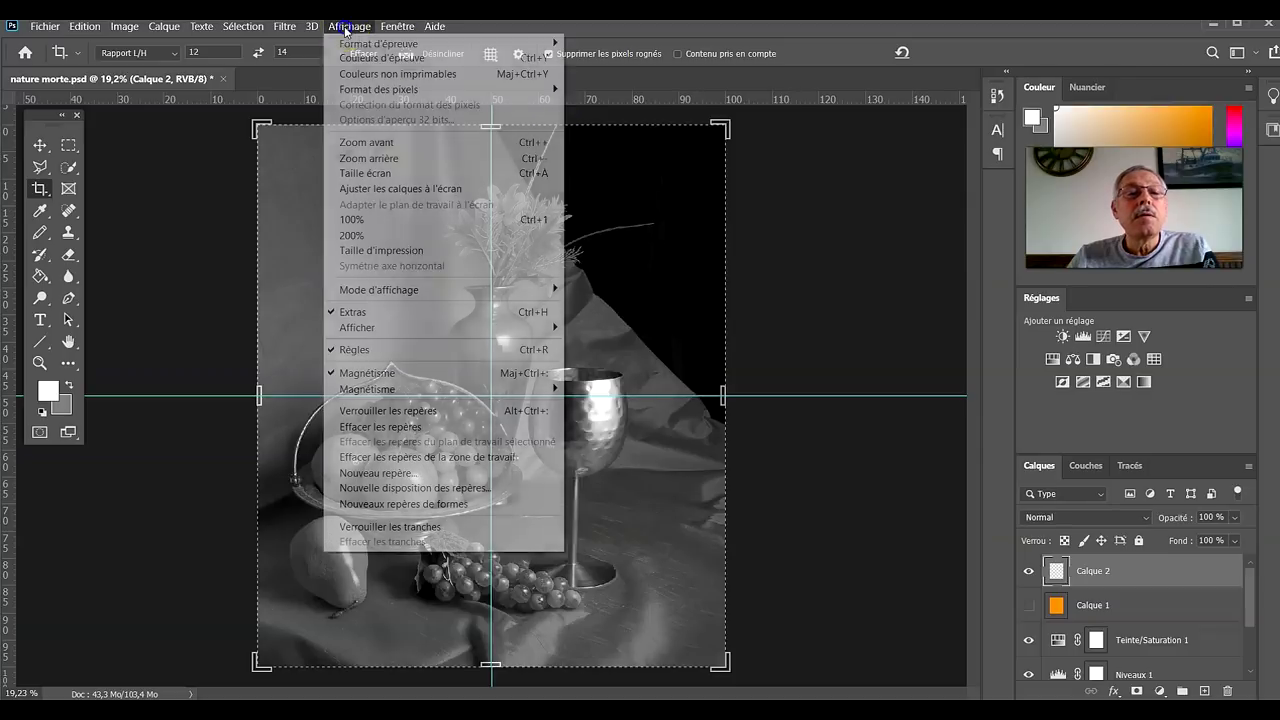
pyautogui.click(385, 473)
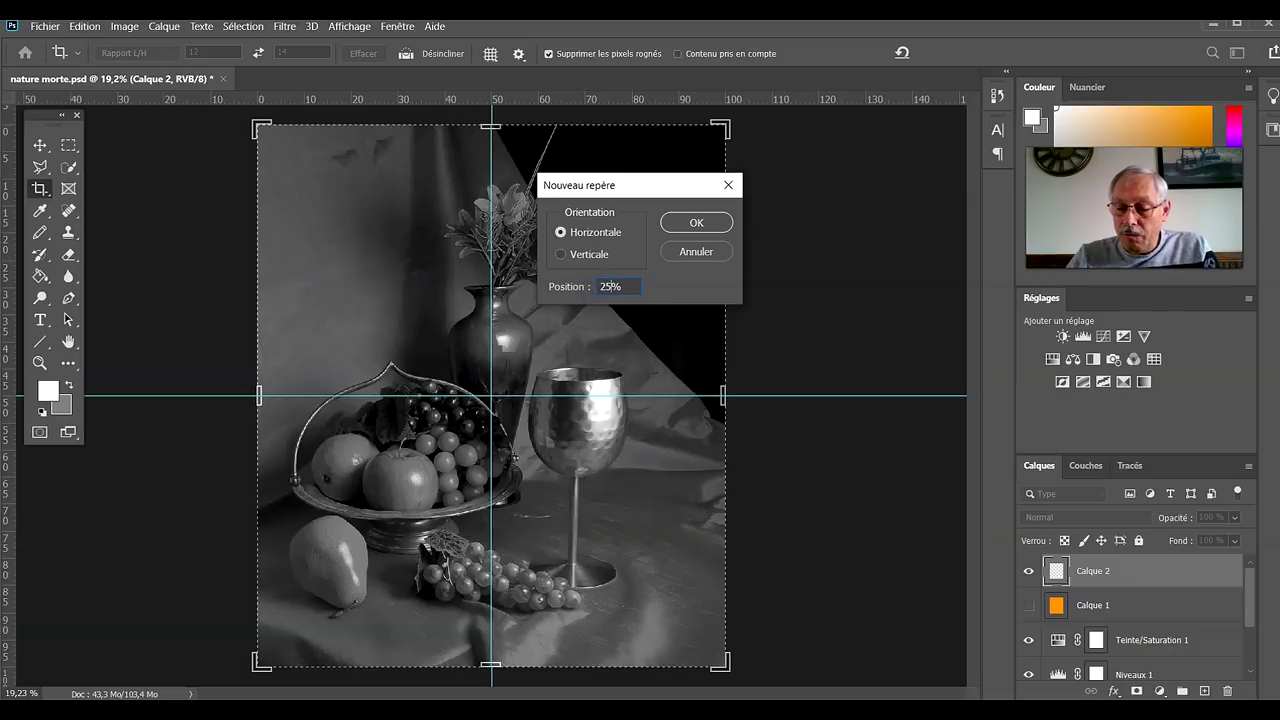
pyautogui.click(696, 222)
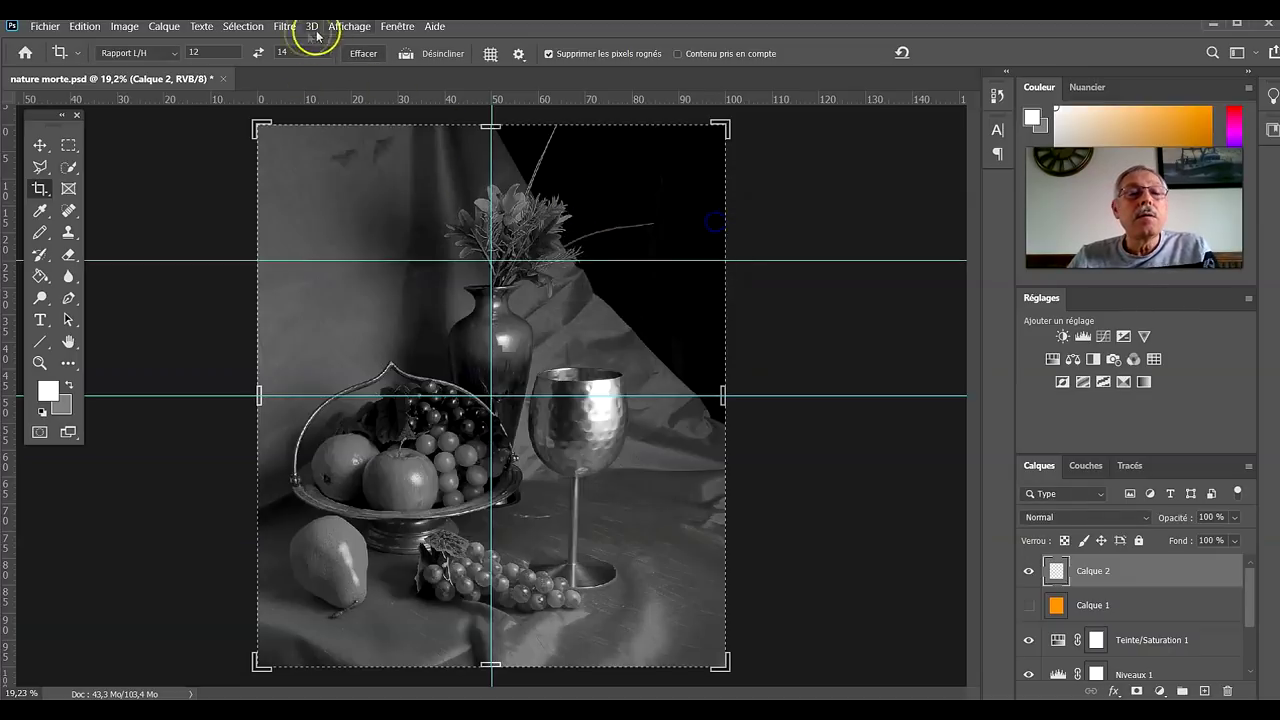
pyautogui.click(349, 26)
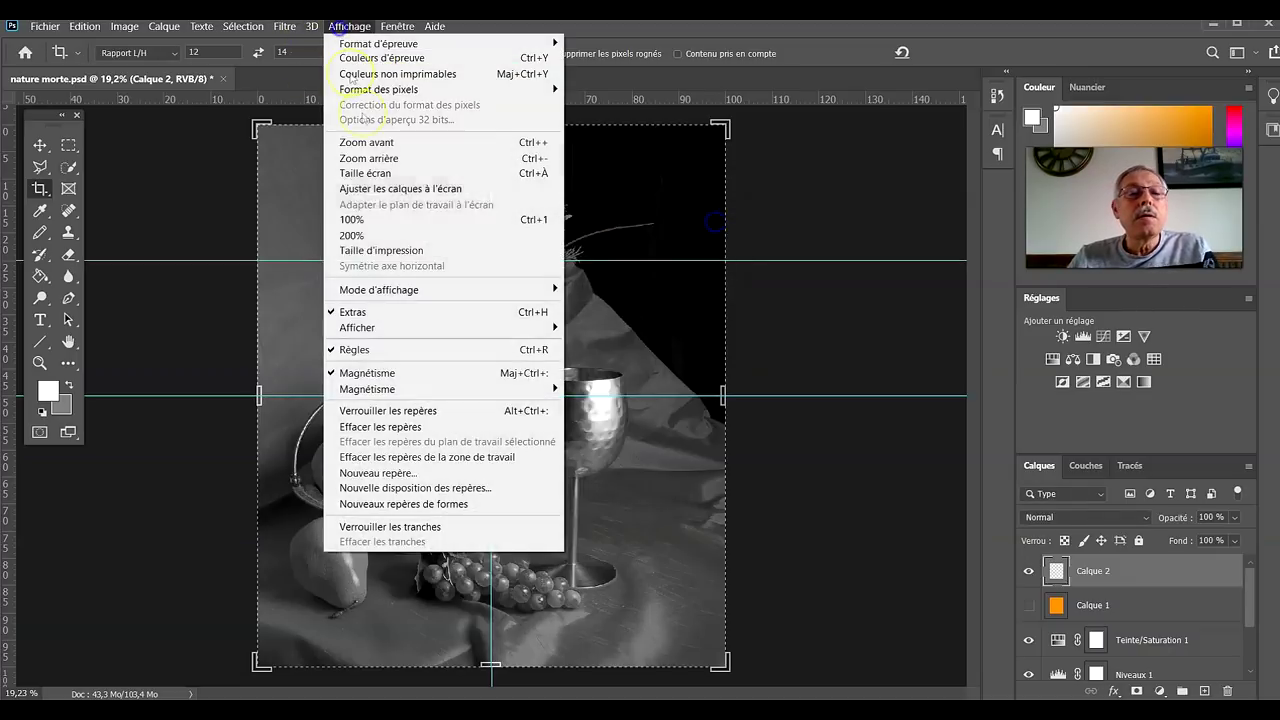
pyautogui.click(418, 475)
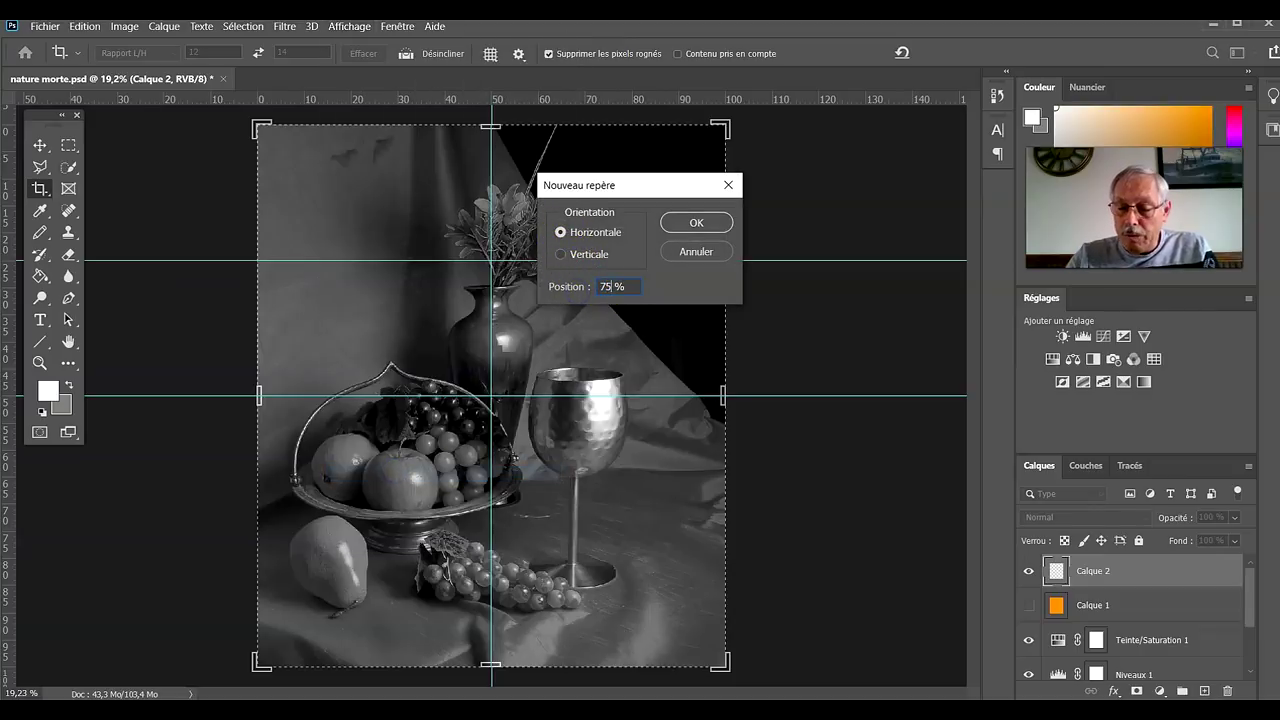
pyautogui.click(680, 222)
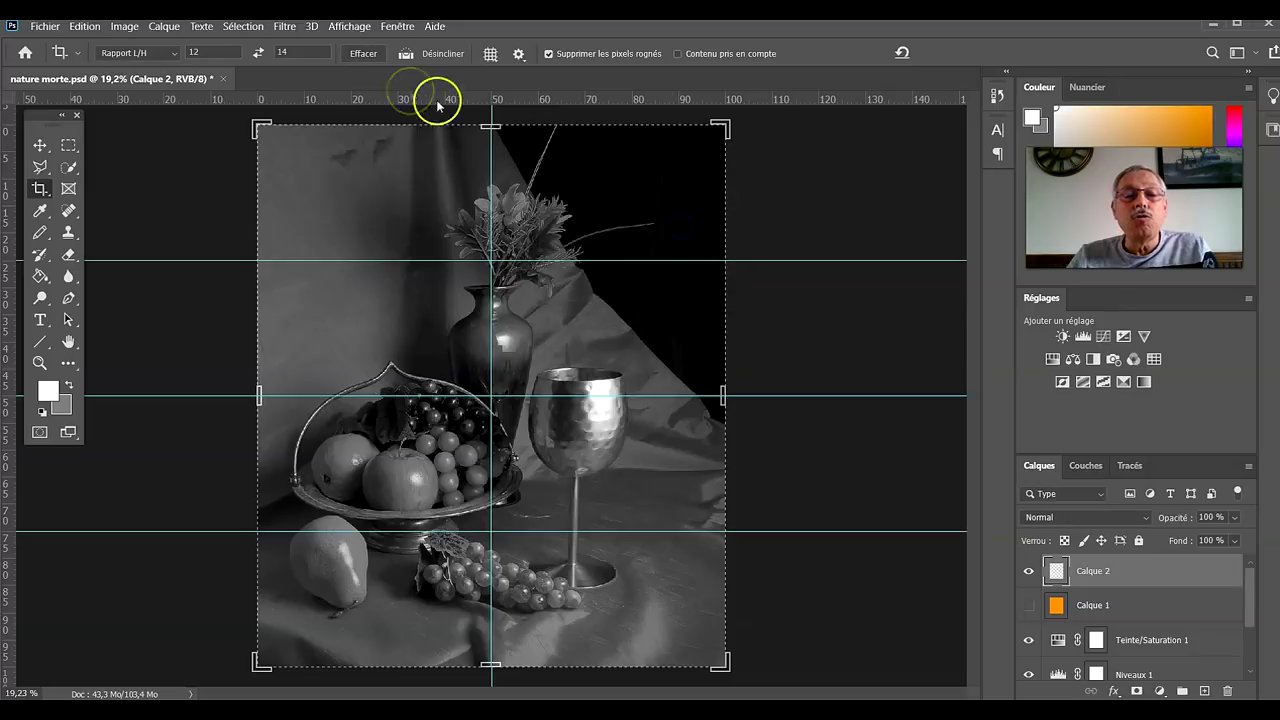
# Step: Add vertical guides at 25 % and 75 % of the picture's width
pyautogui.click(286, 24)
pyautogui.moveTo(352, 27)
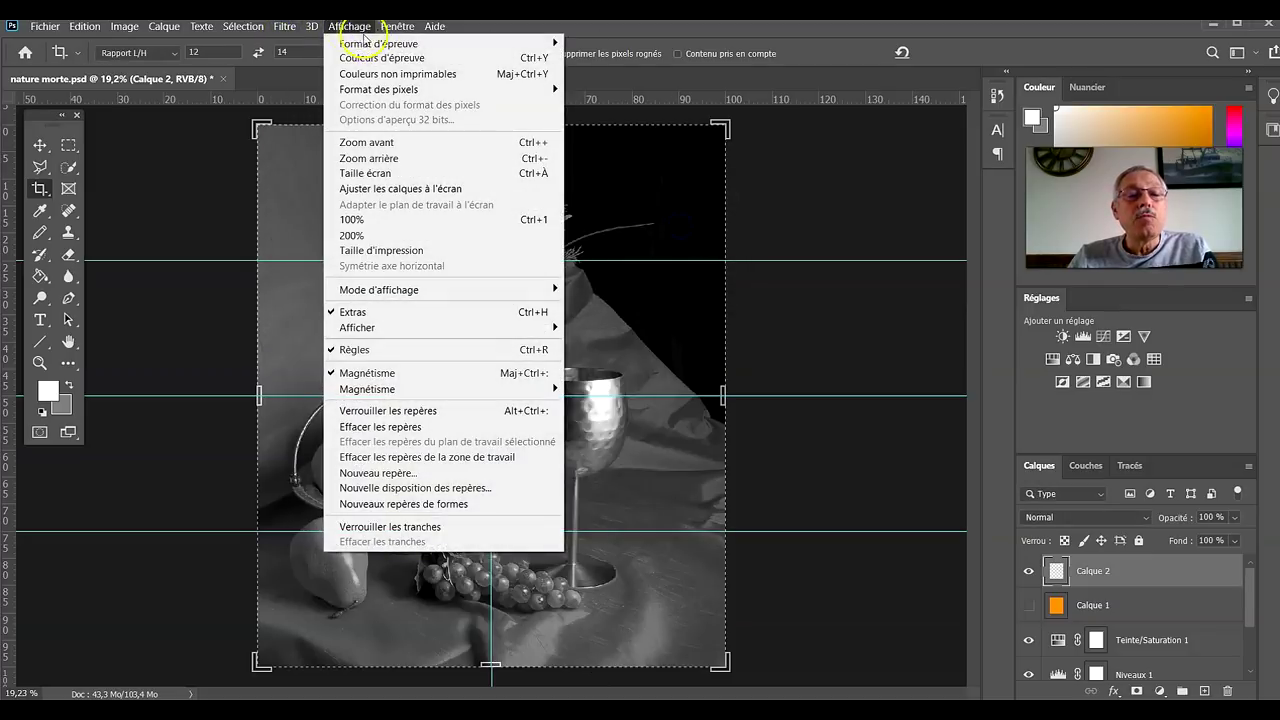
pyautogui.click(394, 476)
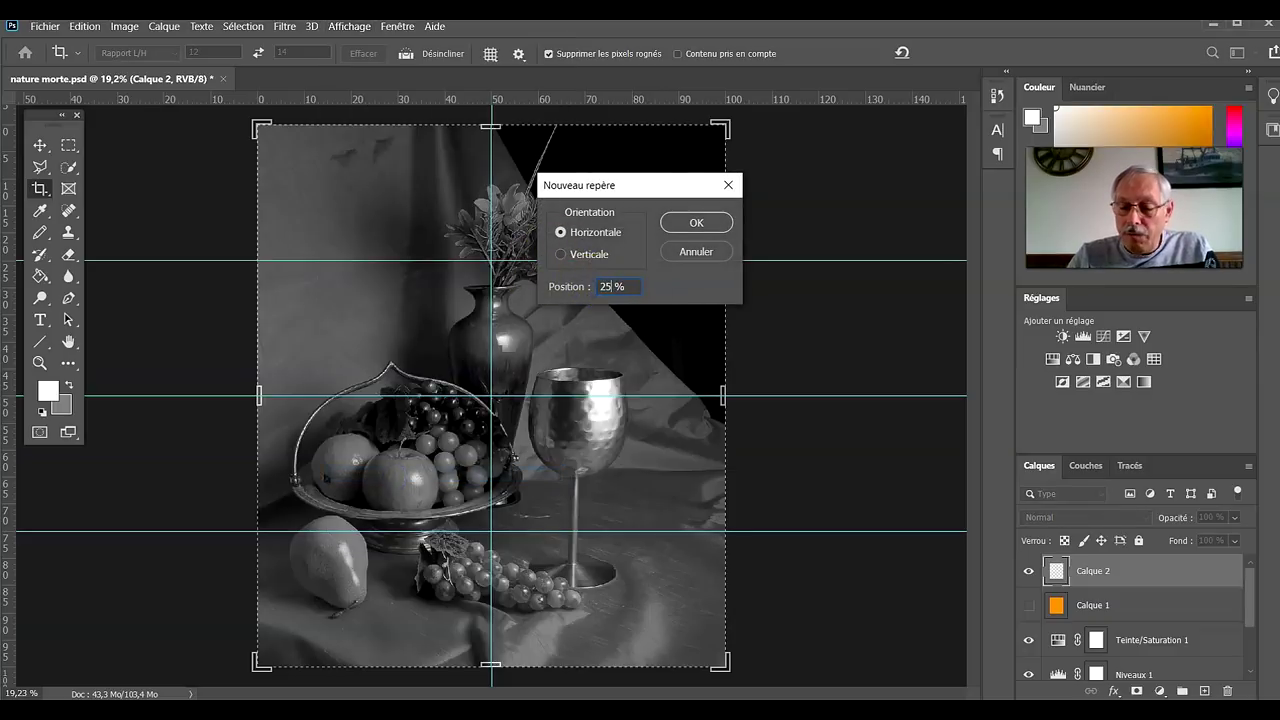
pyautogui.click(590, 255)
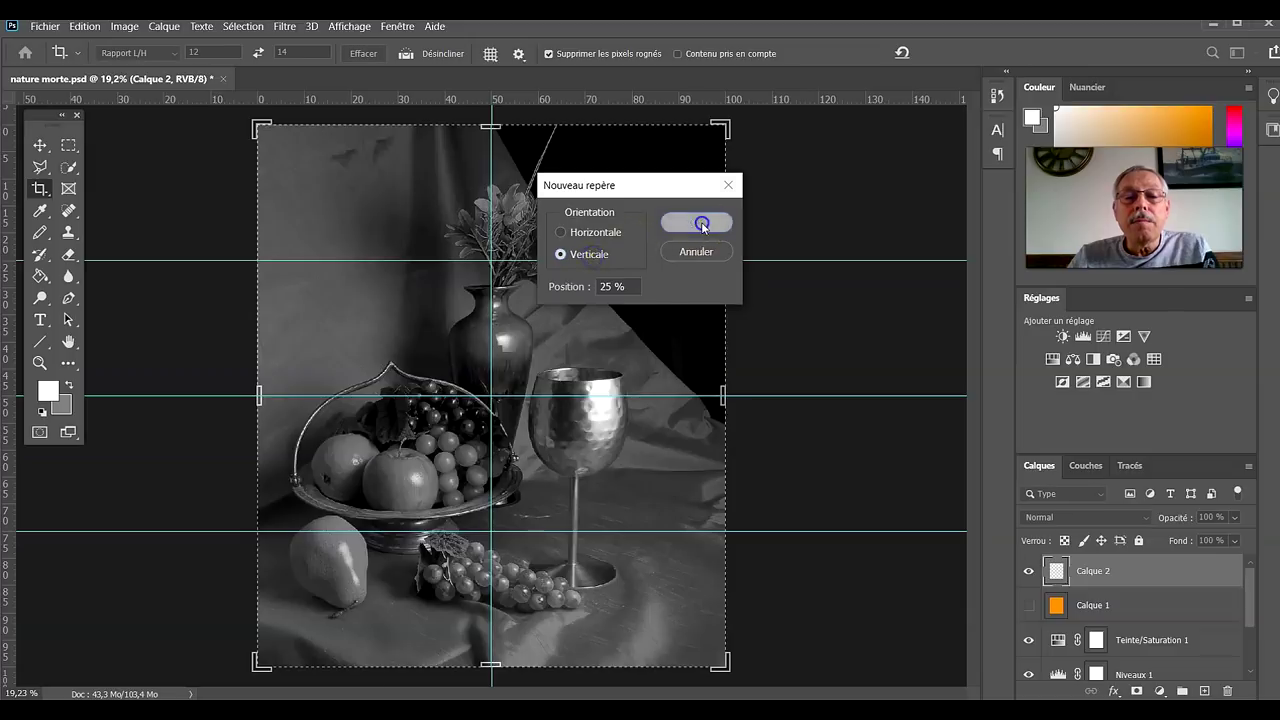
pyautogui.click(697, 222)
pyautogui.click(352, 26)
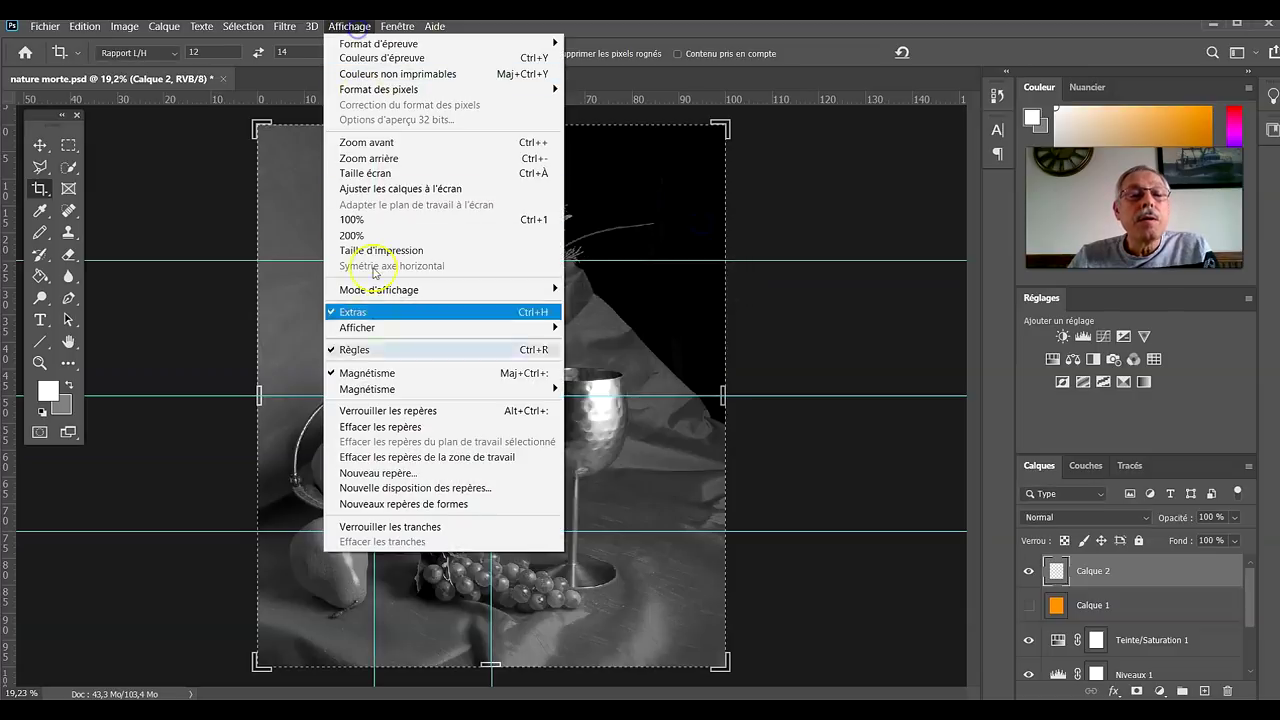
pyautogui.click(390, 473)
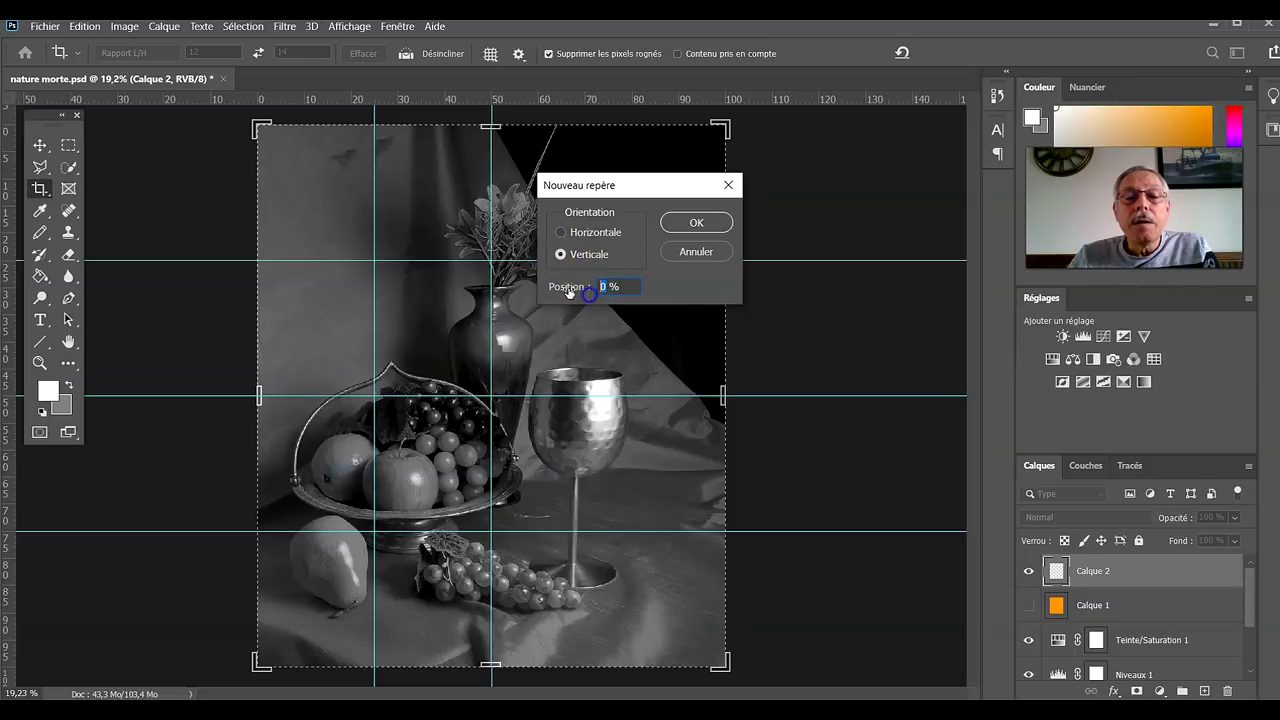
pyautogui.click(688, 222)
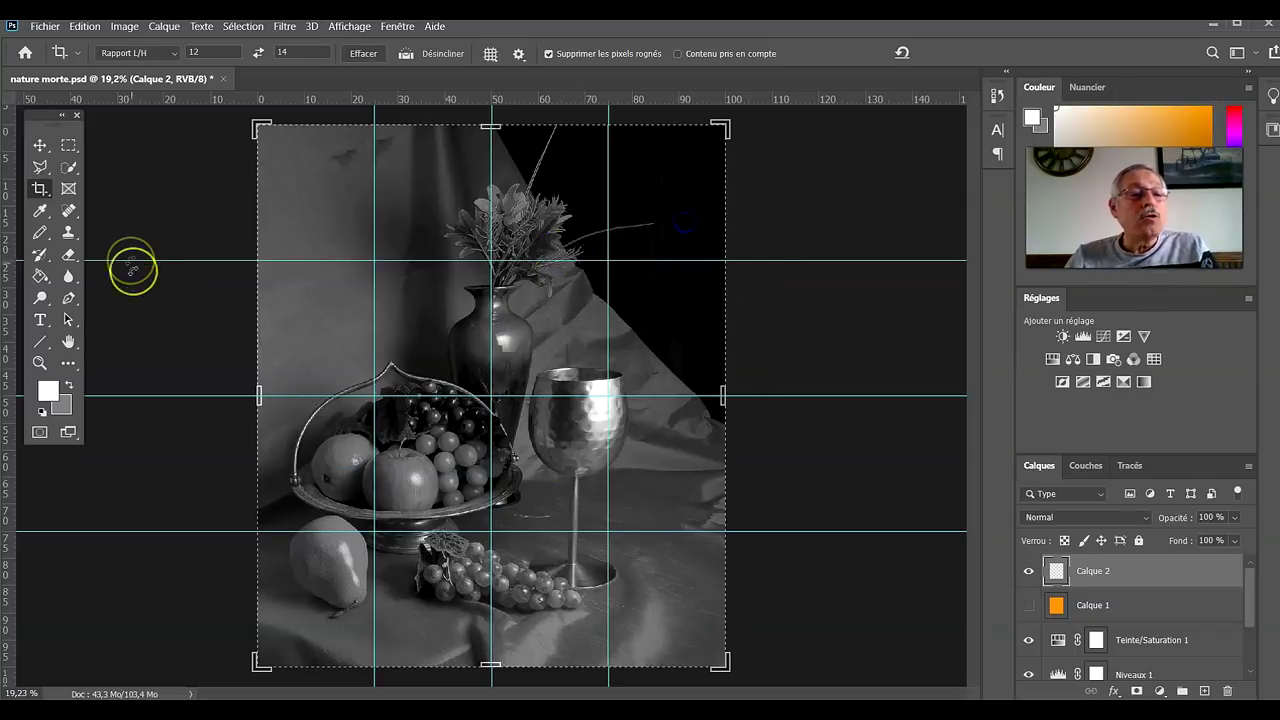
# Step: Choose the Pencil tool and set the foreground colour to red
pyautogui.click(40, 234)
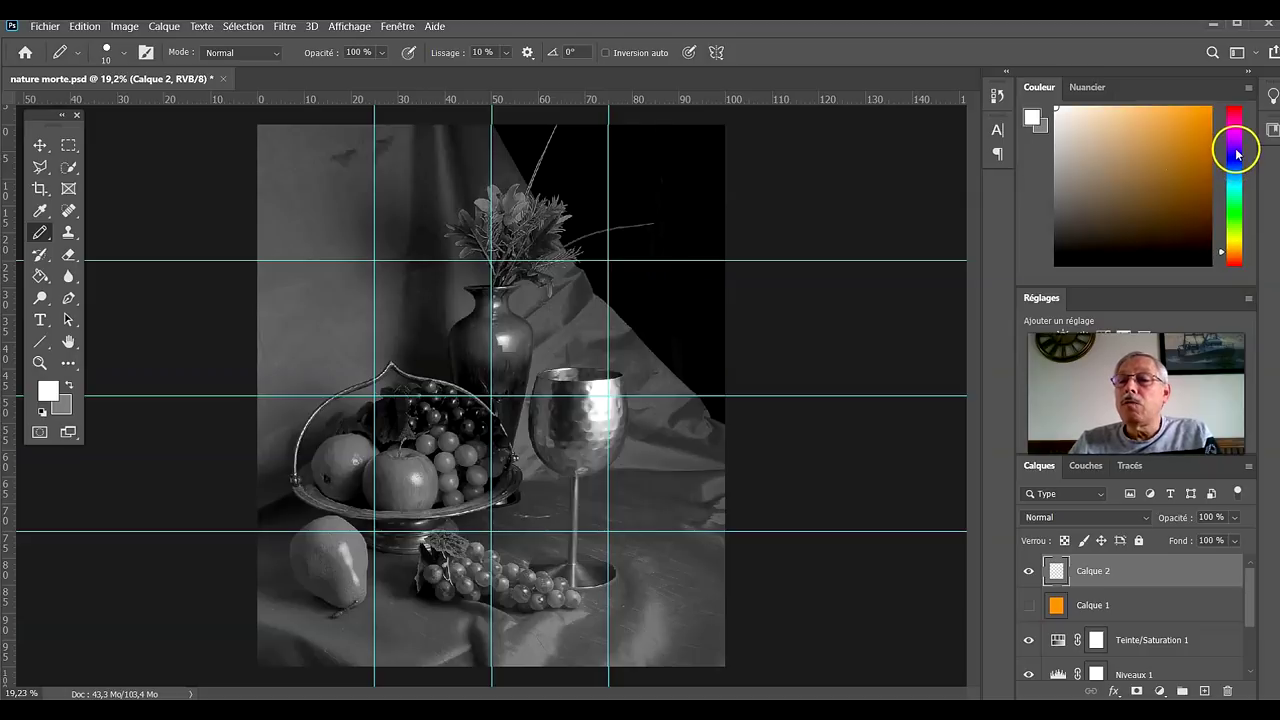
pyautogui.moveTo(1235, 116)
pyautogui.mouseDown()
pyautogui.moveTo(1235, 98)
pyautogui.moveTo(1236, 298)
pyautogui.mouseUp()
pyautogui.click(1179, 216)
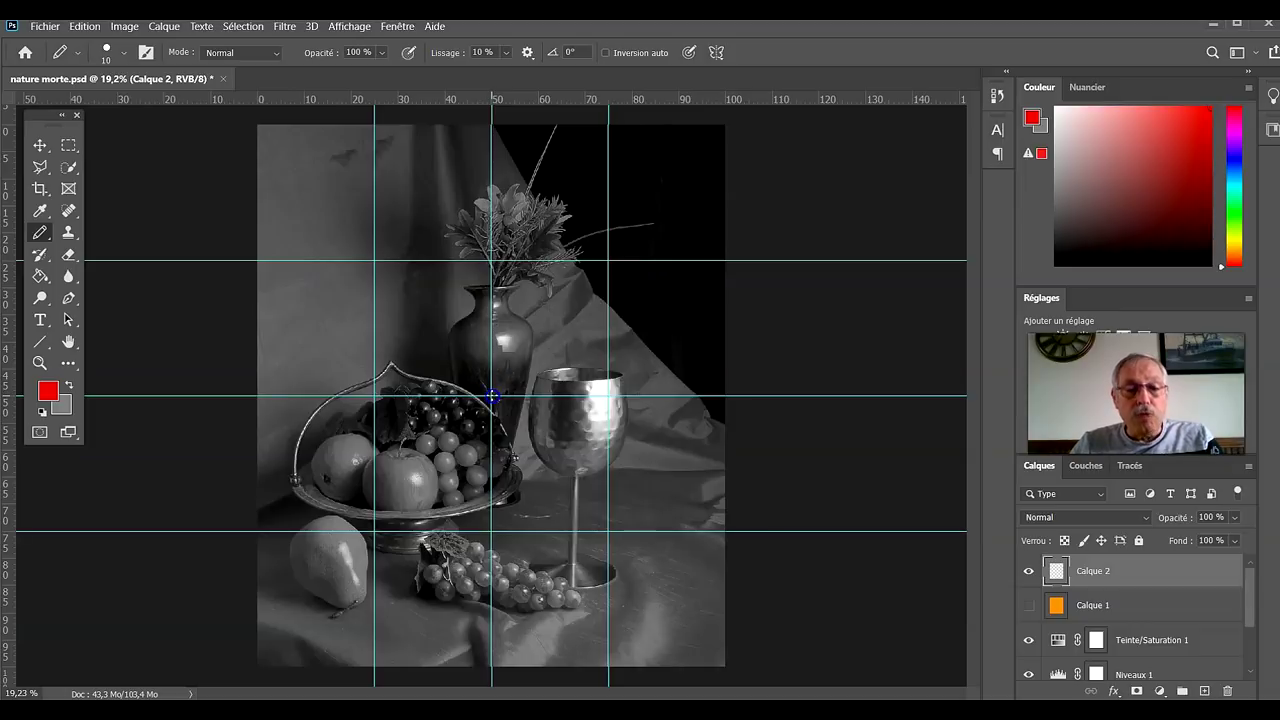
# Step: Draw a straight red line along the horizontal 50 % guide across the picture's full width
pyautogui.click(648, 400)
pyautogui.click(249, 400)
pyautogui.click(357, 398)
pyautogui.click(527, 397)
pyautogui.moveTo(795, 404)
pyautogui.mouseDown()
pyautogui.moveTo(808, 400)
pyautogui.moveTo(782, 377)
pyautogui.mouseUp()
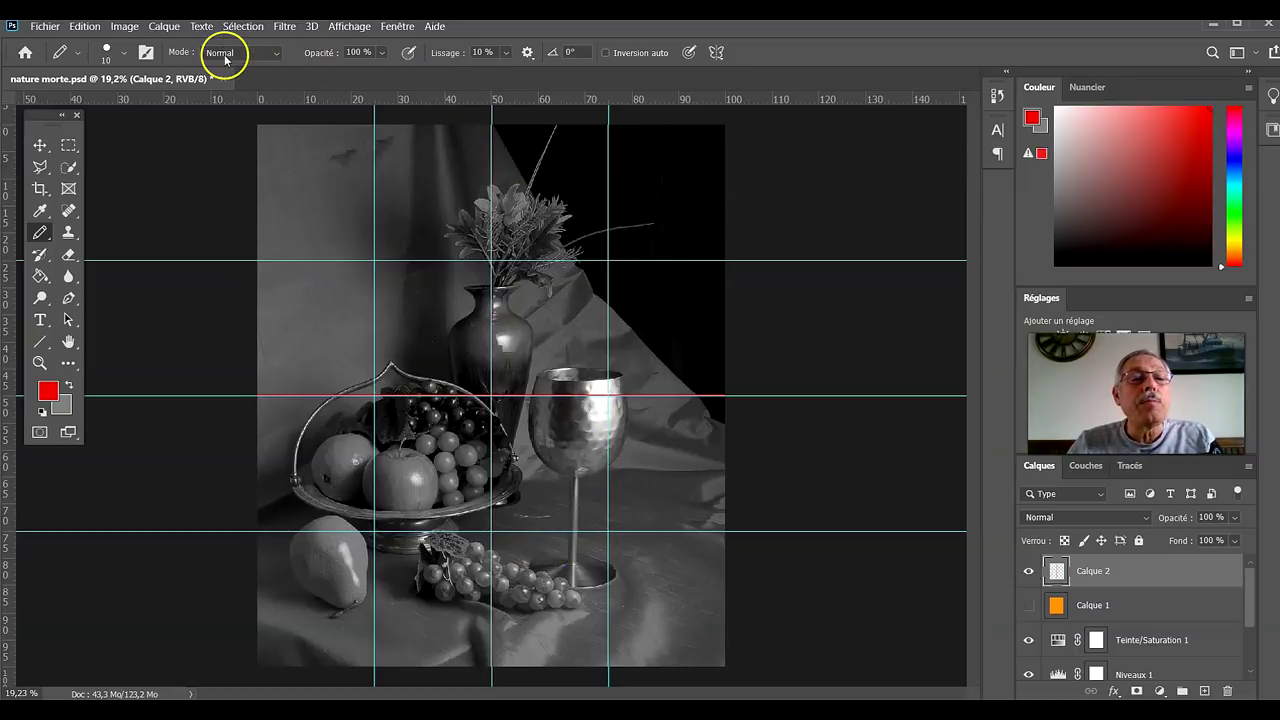
# Step: Set the pencil thickness to 15 px
pyautogui.click(124, 55)
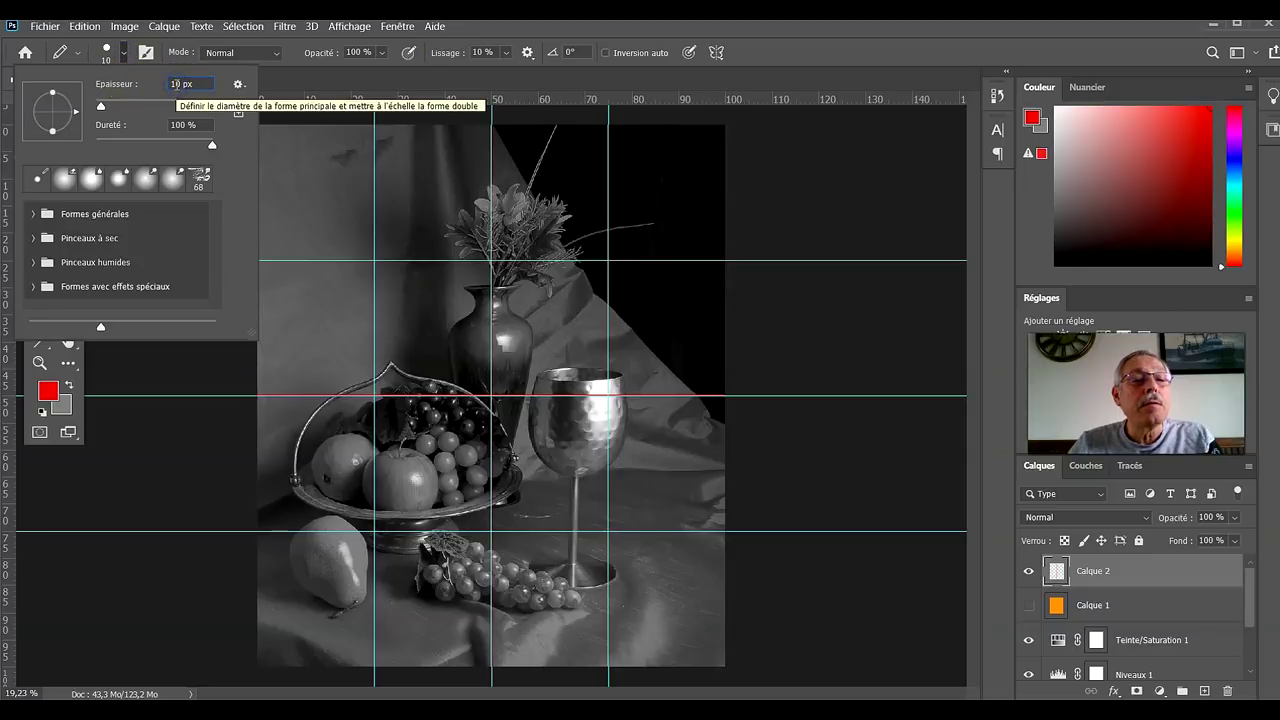
pyautogui.click(176, 86)
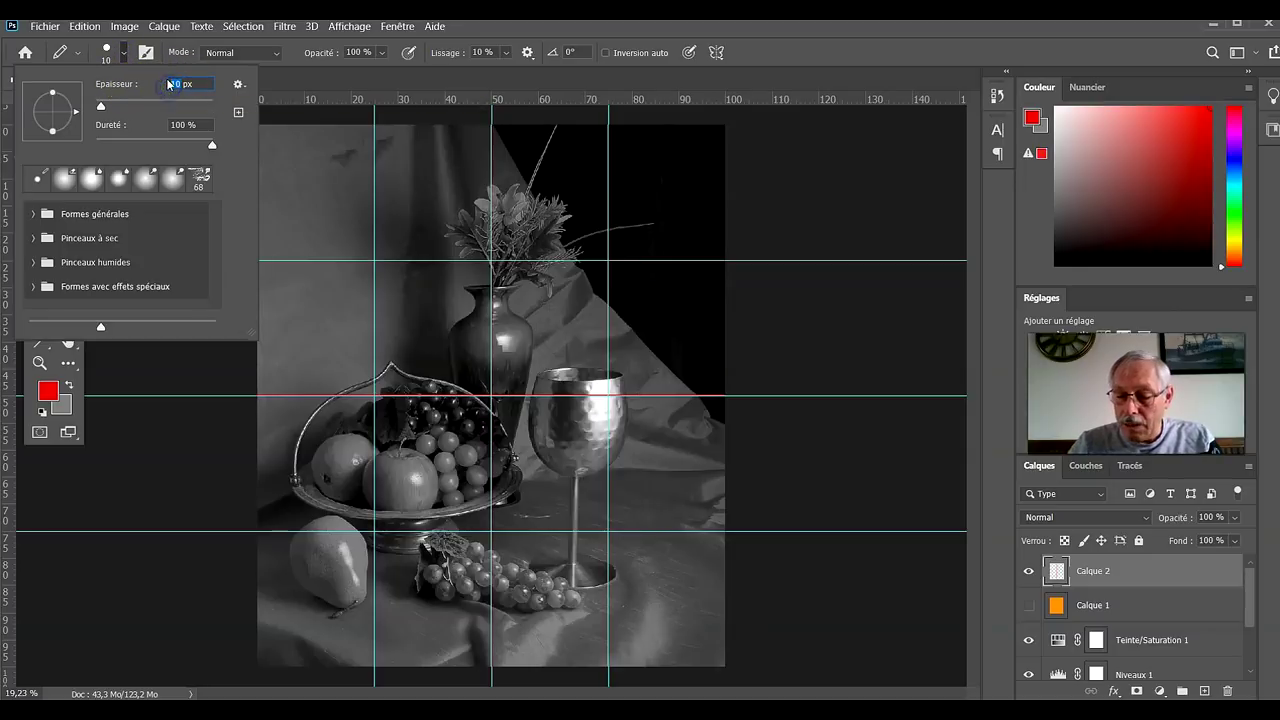
pyautogui.write('15')
pyautogui.click(829, 152)
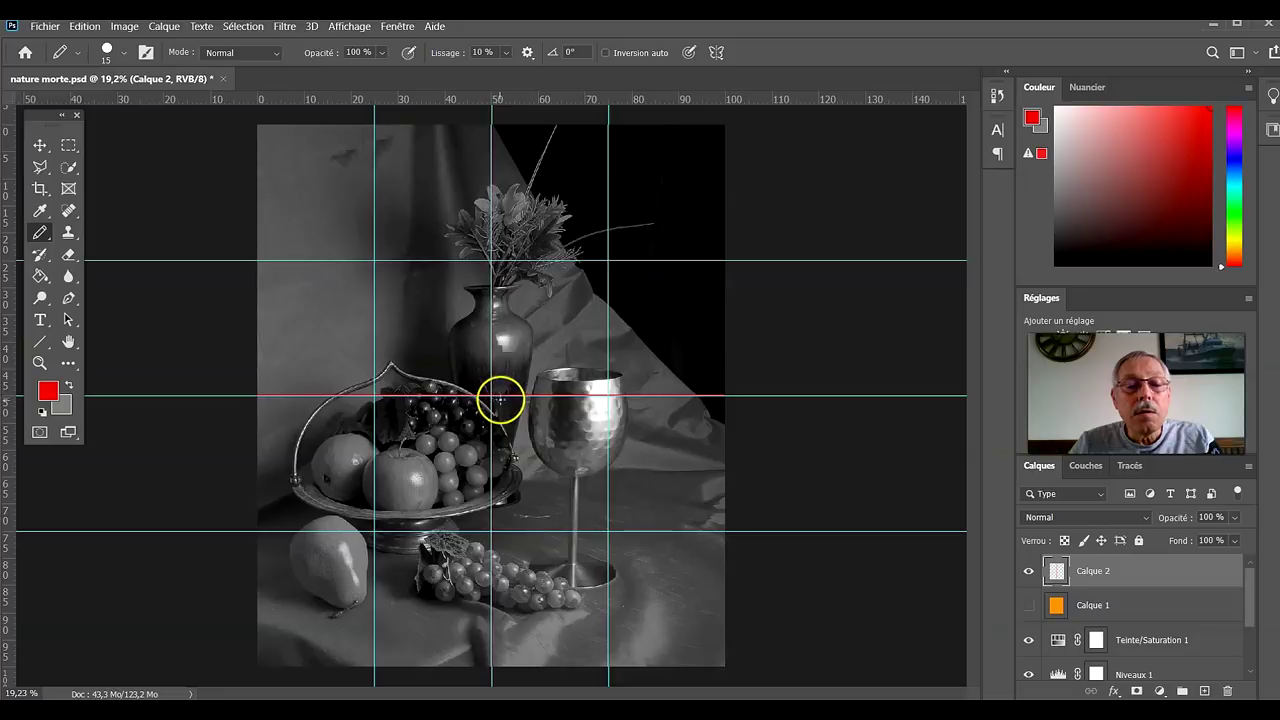
# Step: Retrace the horizontal 50 % guide in red with the thicker pencil, out to the picture's edge
pyautogui.scroll(3, 491, 397)
pyautogui.scroll(1, 479, 387)
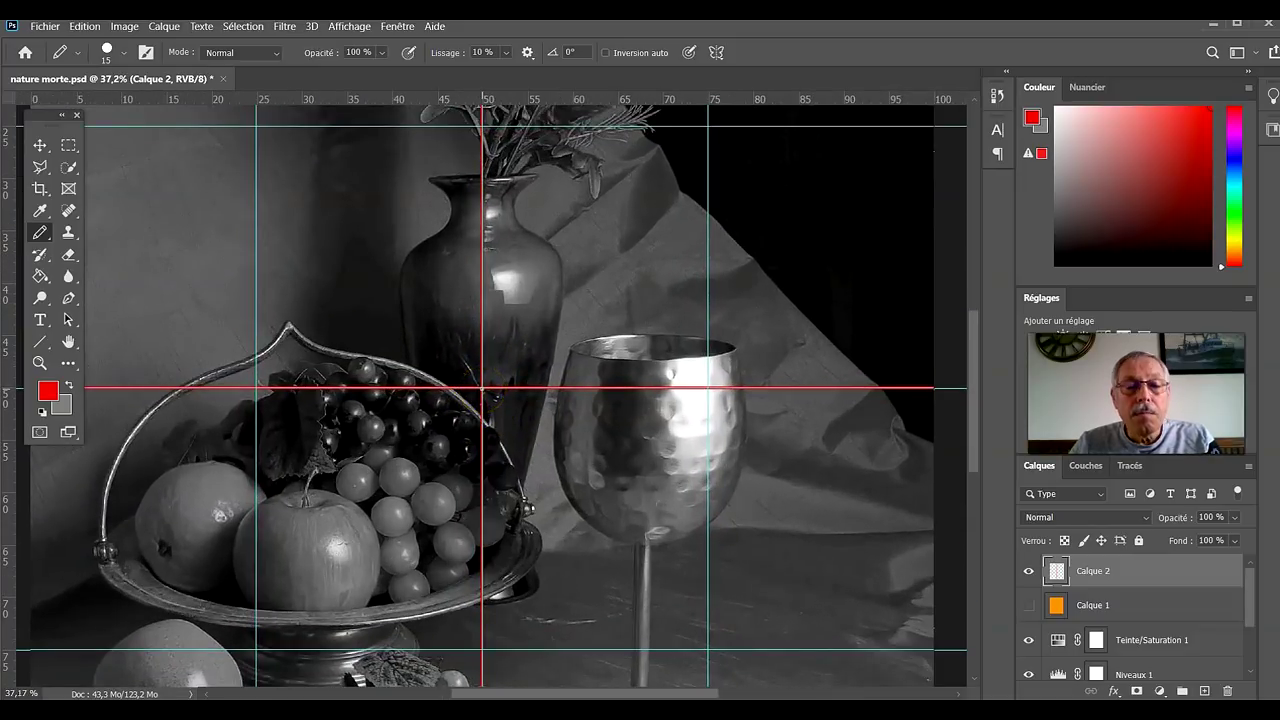
pyautogui.keyDown('shift'); pyautogui.click(482, 388); pyautogui.keyUp('shift')
pyautogui.hotkey('ctrl', 'z')
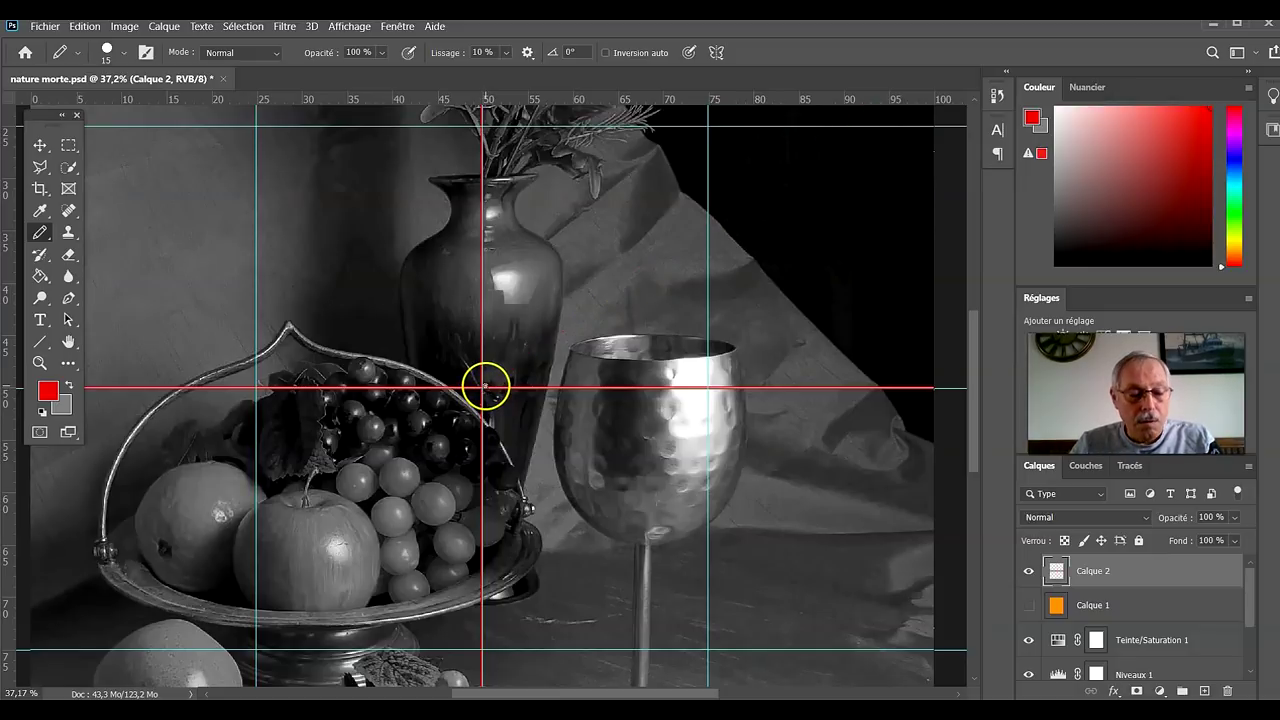
pyautogui.moveTo(482, 388)
pyautogui.mouseDown()
pyautogui.moveTo(7, 393)
pyautogui.moveTo(985, 397)
pyautogui.mouseUp()
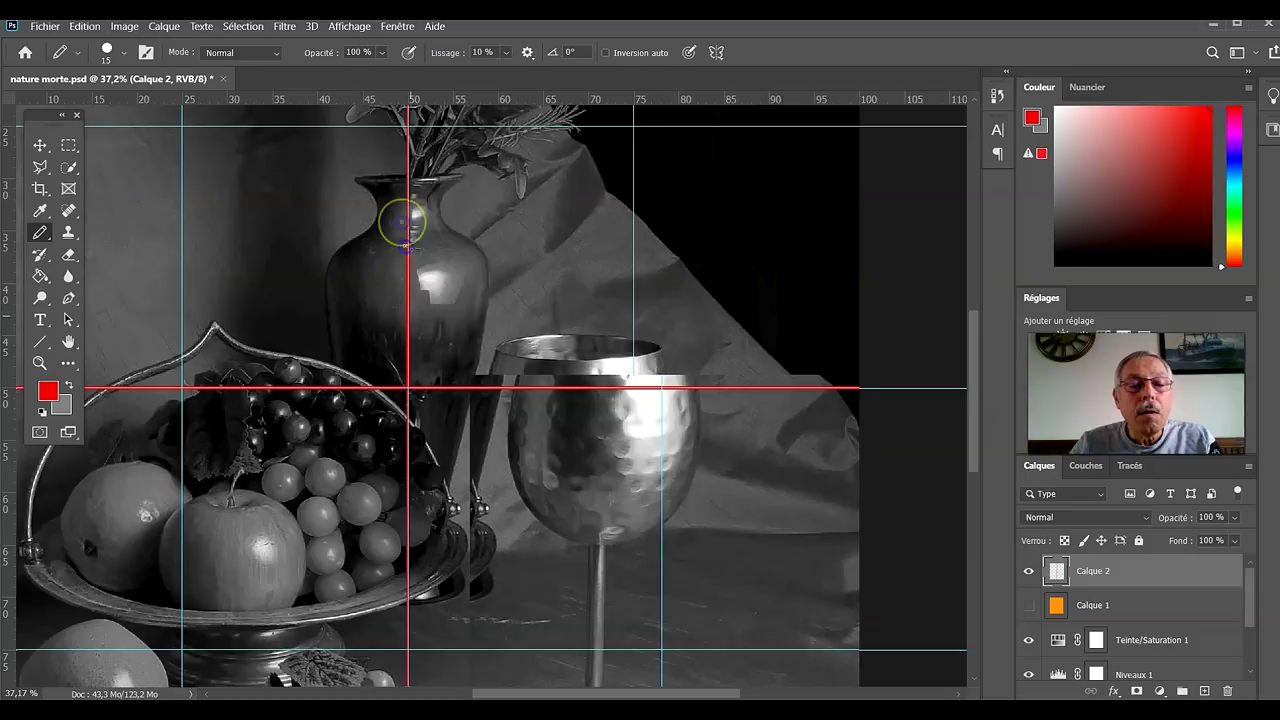
# Step: Draw a straight red line along the vertical 50 % guide over the picture's full height
pyautogui.scroll(3, 405, 245)
pyautogui.scroll(5, 415, 430)
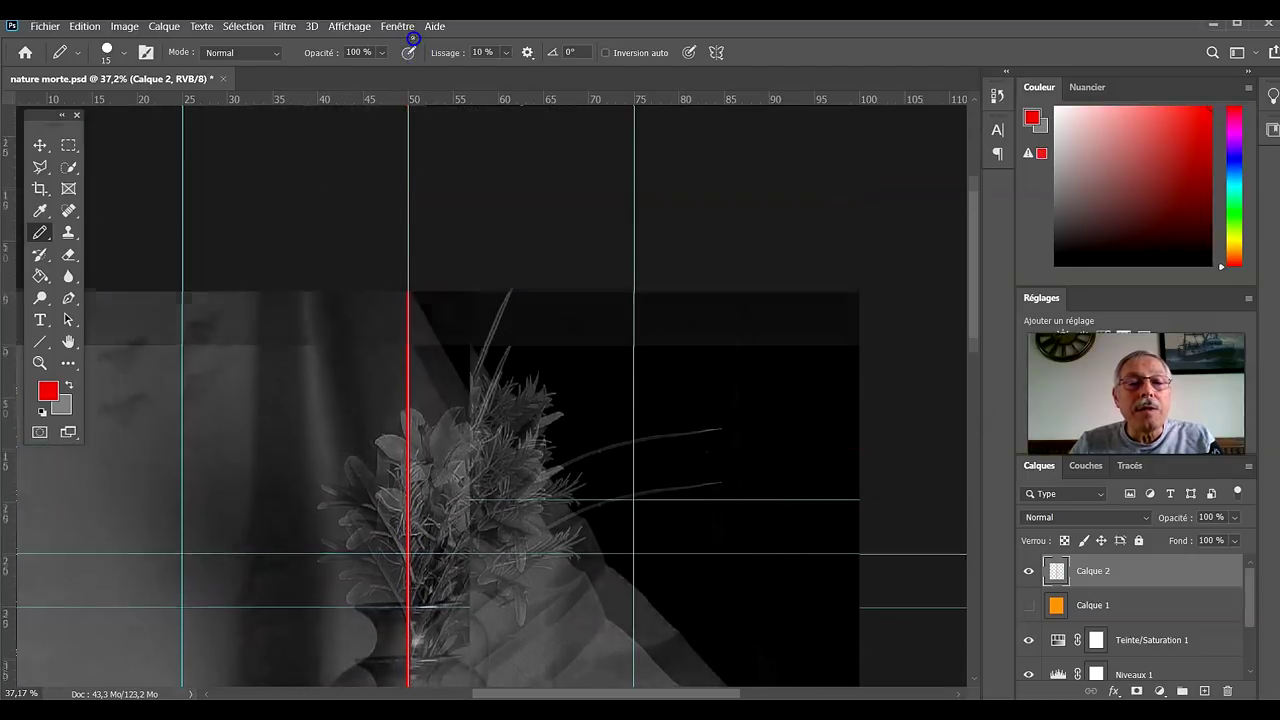
pyautogui.scroll(-8, 421, 395)
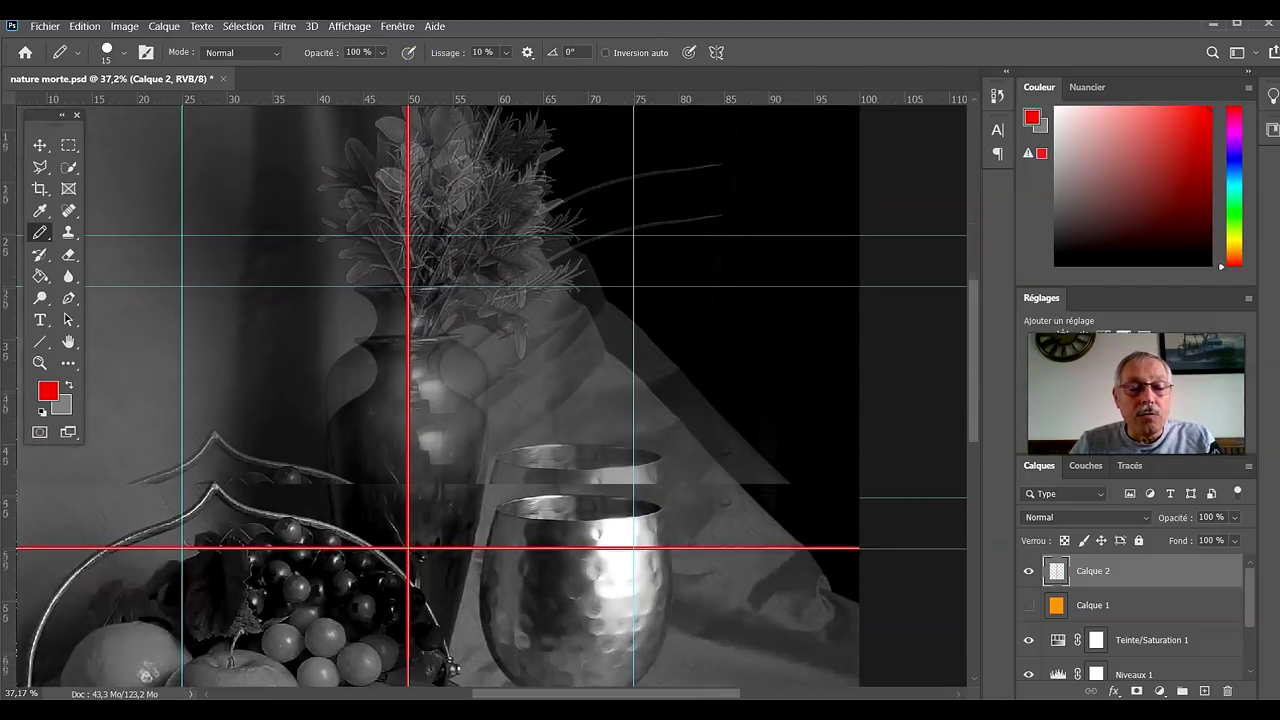
pyautogui.scroll(-3, 437, 644)
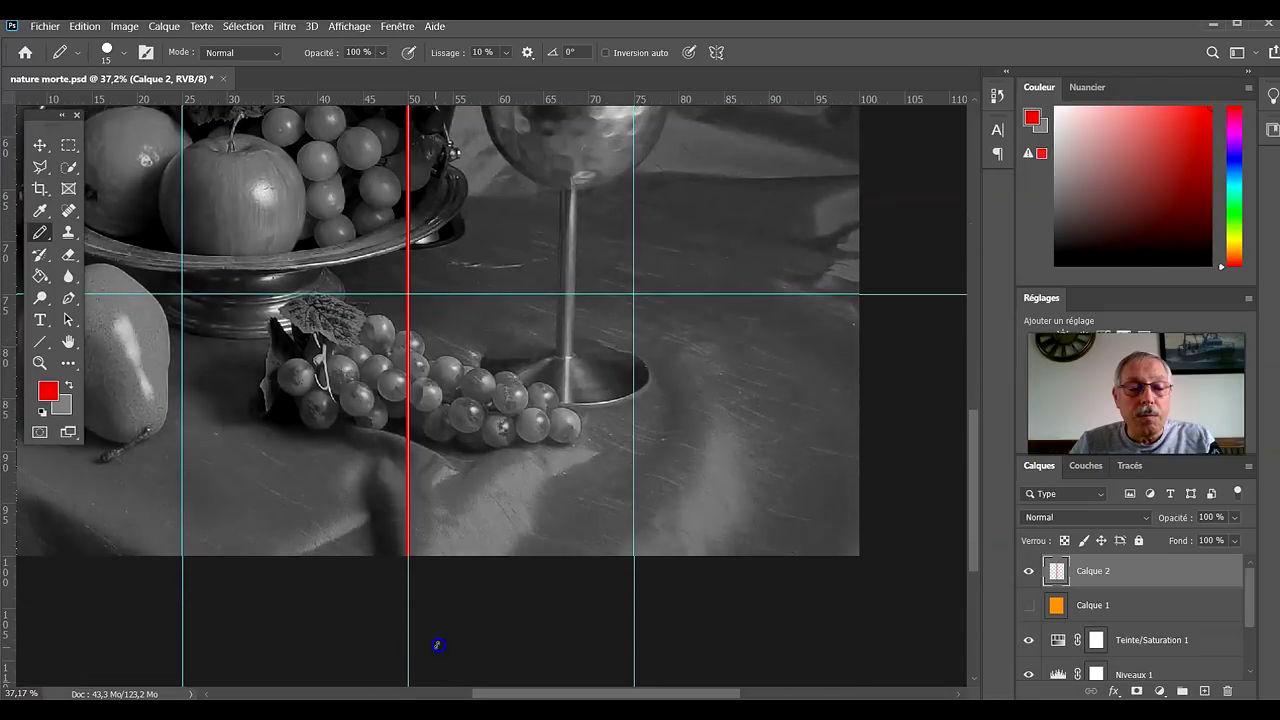
# Step: Draw straight red lines along the vertical 75 % and 25 % guides over the picture's full height
pyautogui.scroll(1, 638, 641)
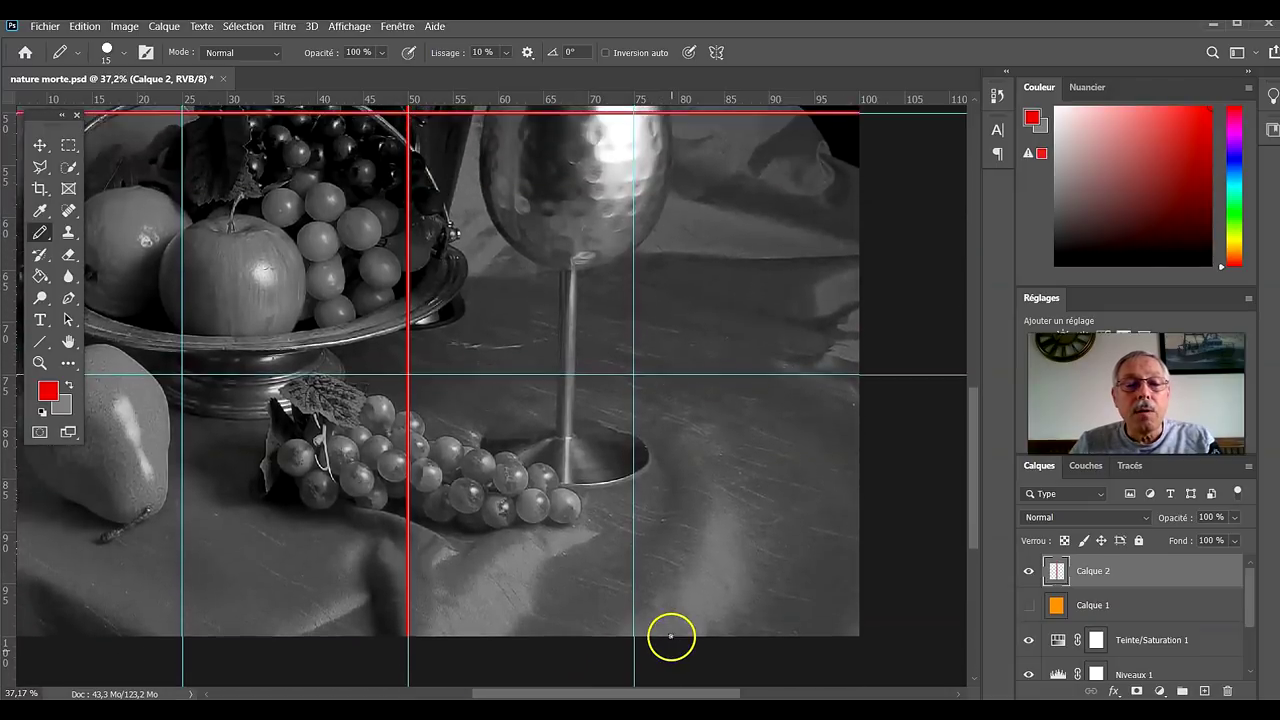
pyautogui.scroll(1, 799, 601)
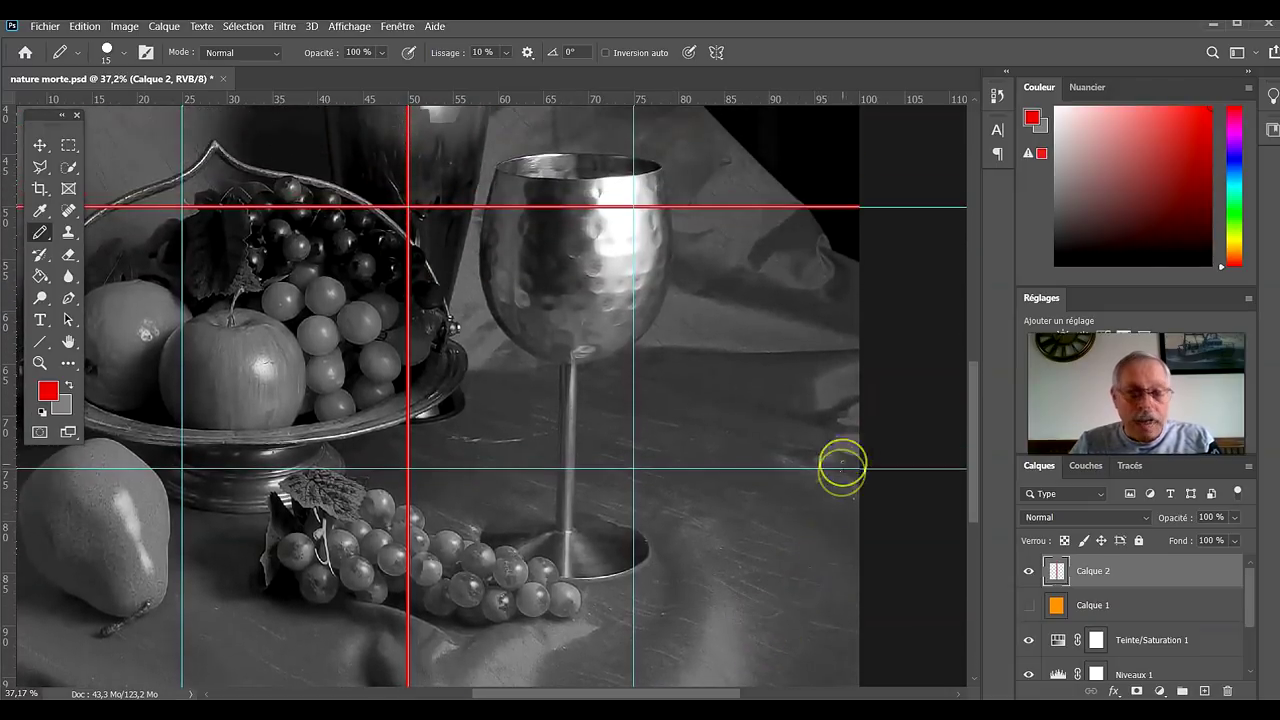
pyautogui.scroll(2, 660, 274)
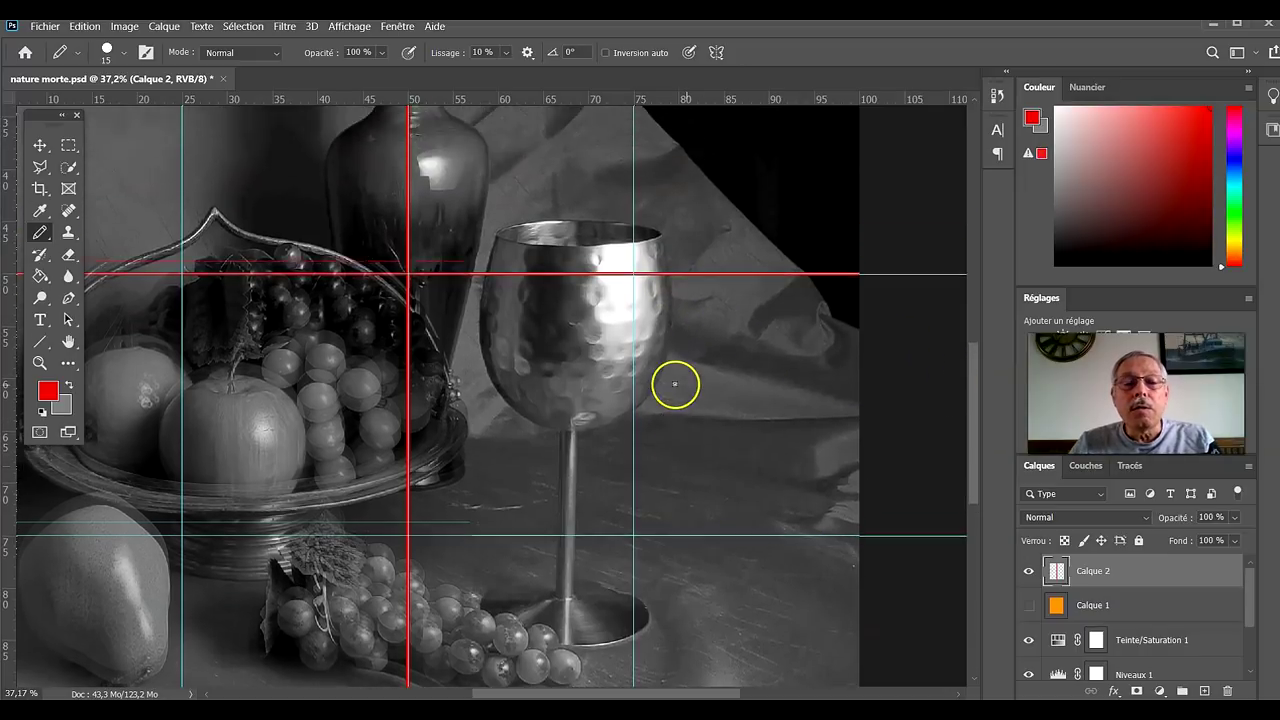
pyautogui.scroll(-2, 706, 406)
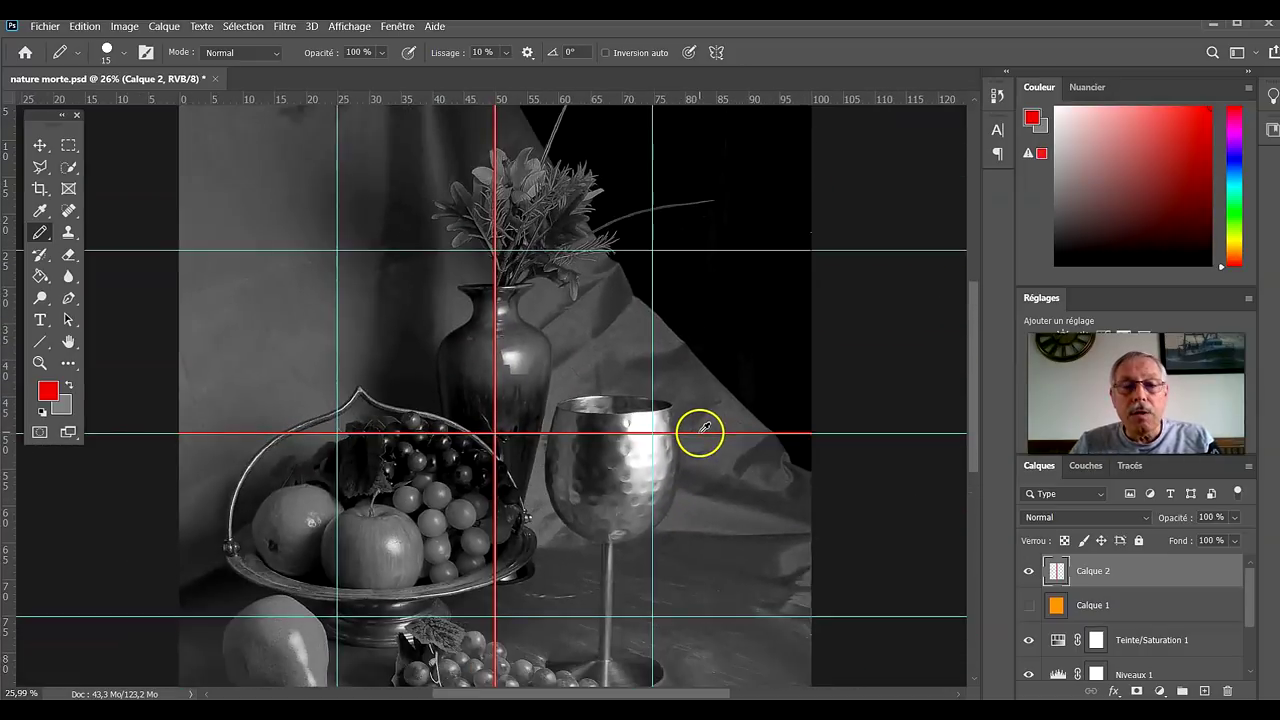
pyautogui.scroll(-1, 680, 520)
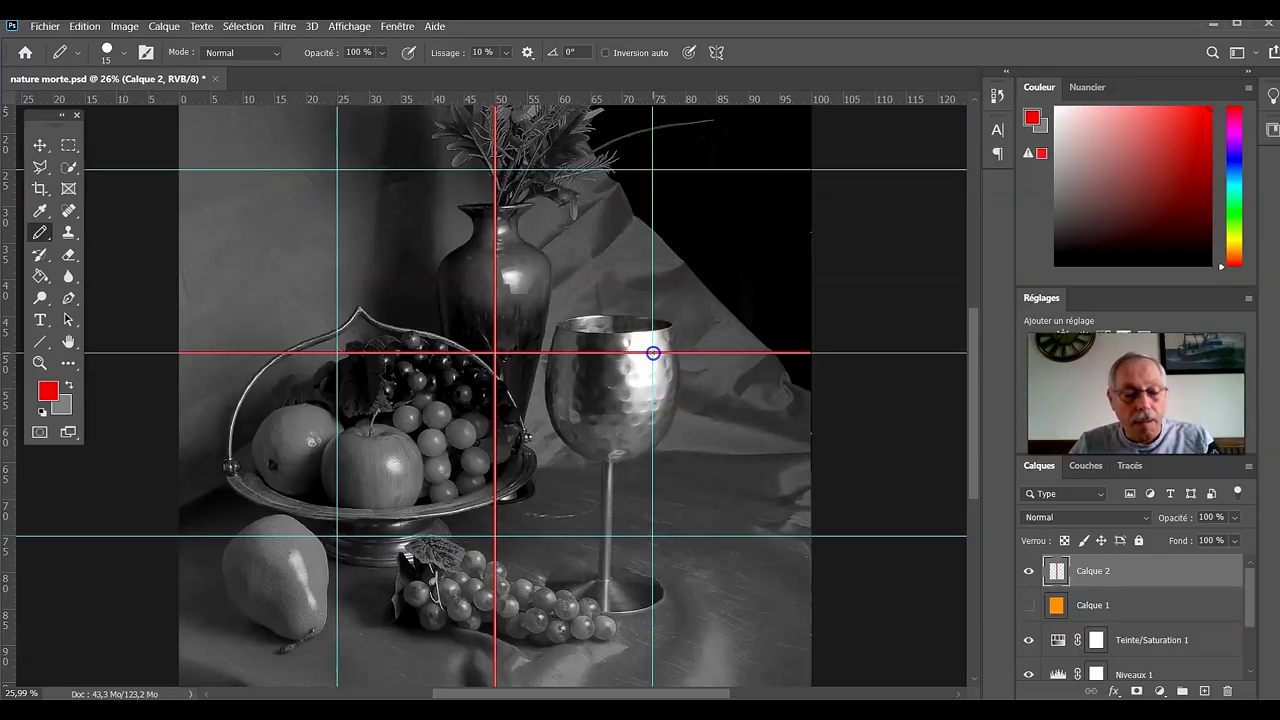
pyautogui.keyDown('shift'); pyautogui.click(646, 557); pyautogui.keyUp('shift')
pyautogui.scroll(-1, 646, 557)
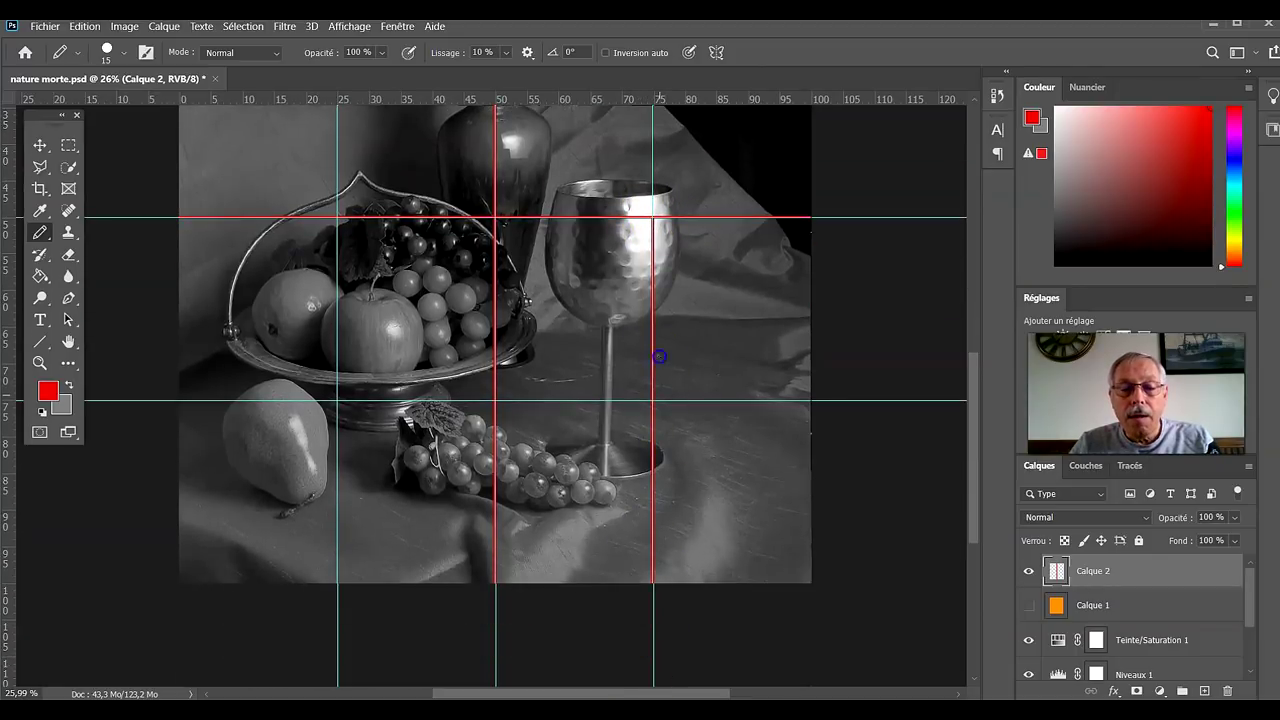
pyautogui.scroll(4, 640, 110)
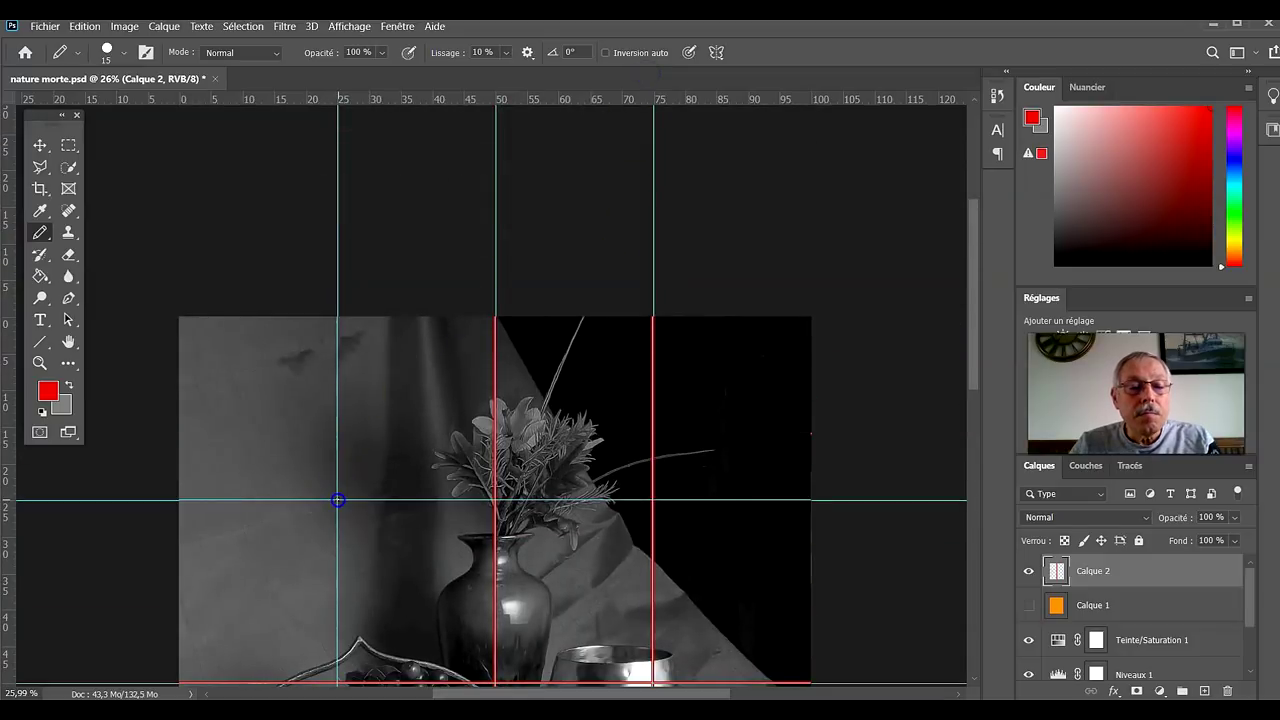
pyautogui.keyDown('shift'); pyautogui.click(351, 677); pyautogui.keyUp('shift')
pyautogui.scroll(-4, 351, 677)
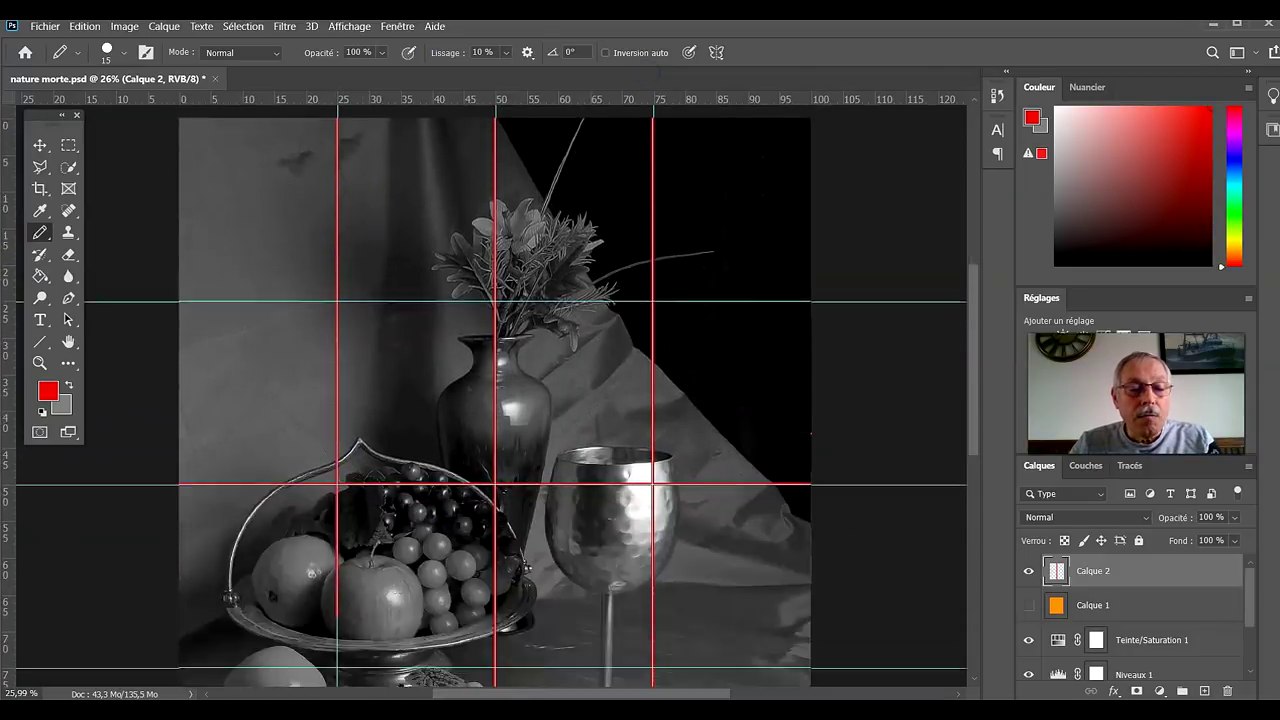
# Step: Draw straight red lines along the horizontal 75 % and 25 % guides across the picture's full width
pyautogui.scroll(-1, 229, 529)
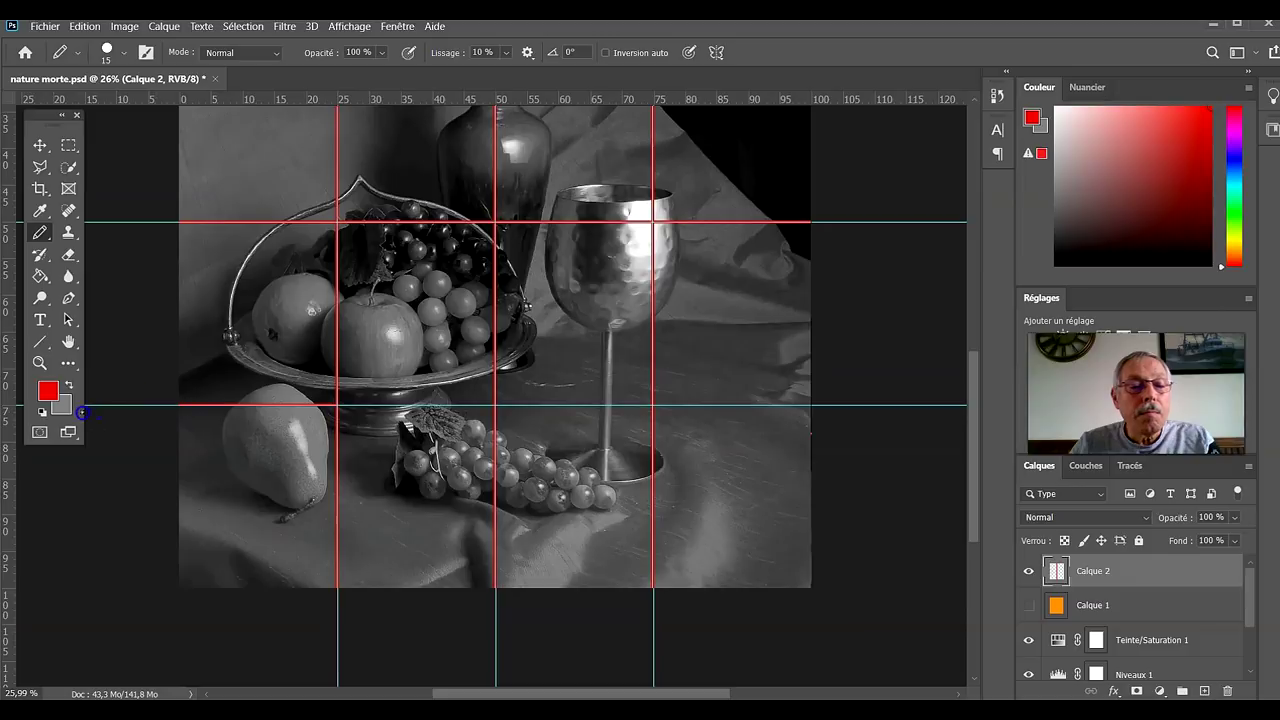
pyautogui.scroll(4, 746, 366)
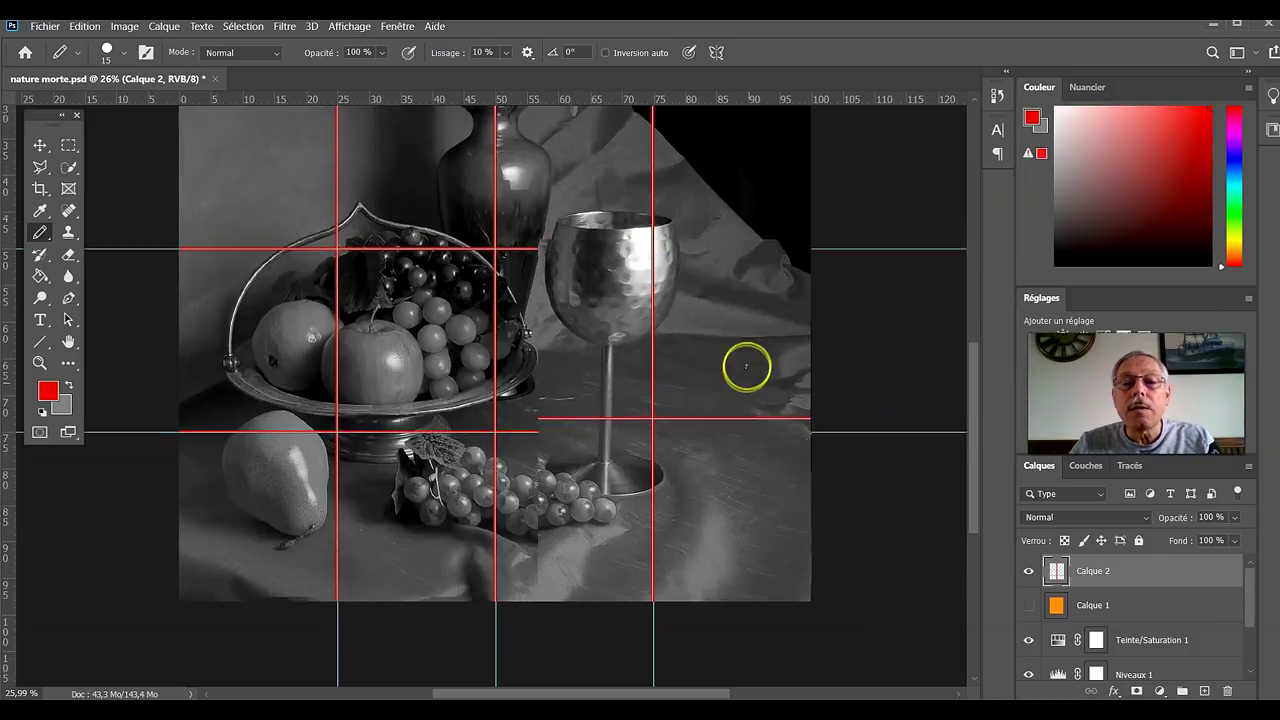
pyautogui.scroll(4, 649, 277)
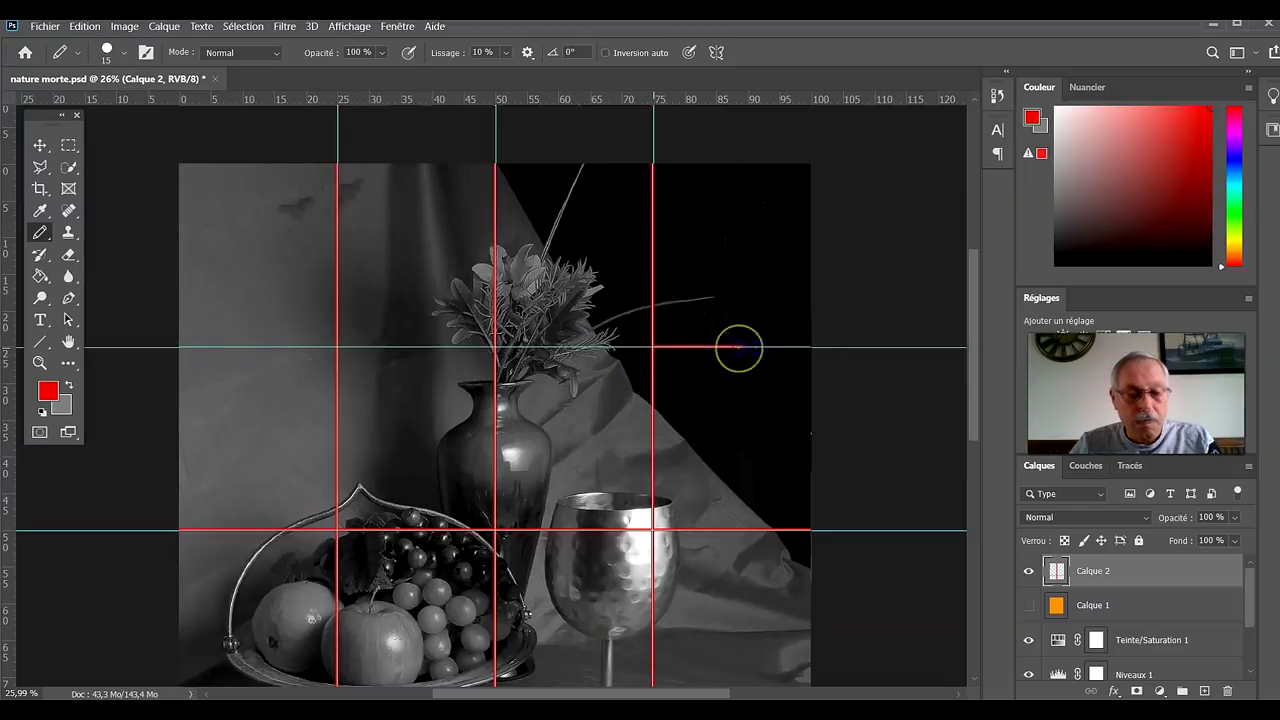
pyautogui.moveTo(863, 346); pyautogui.dragTo(80, 350)
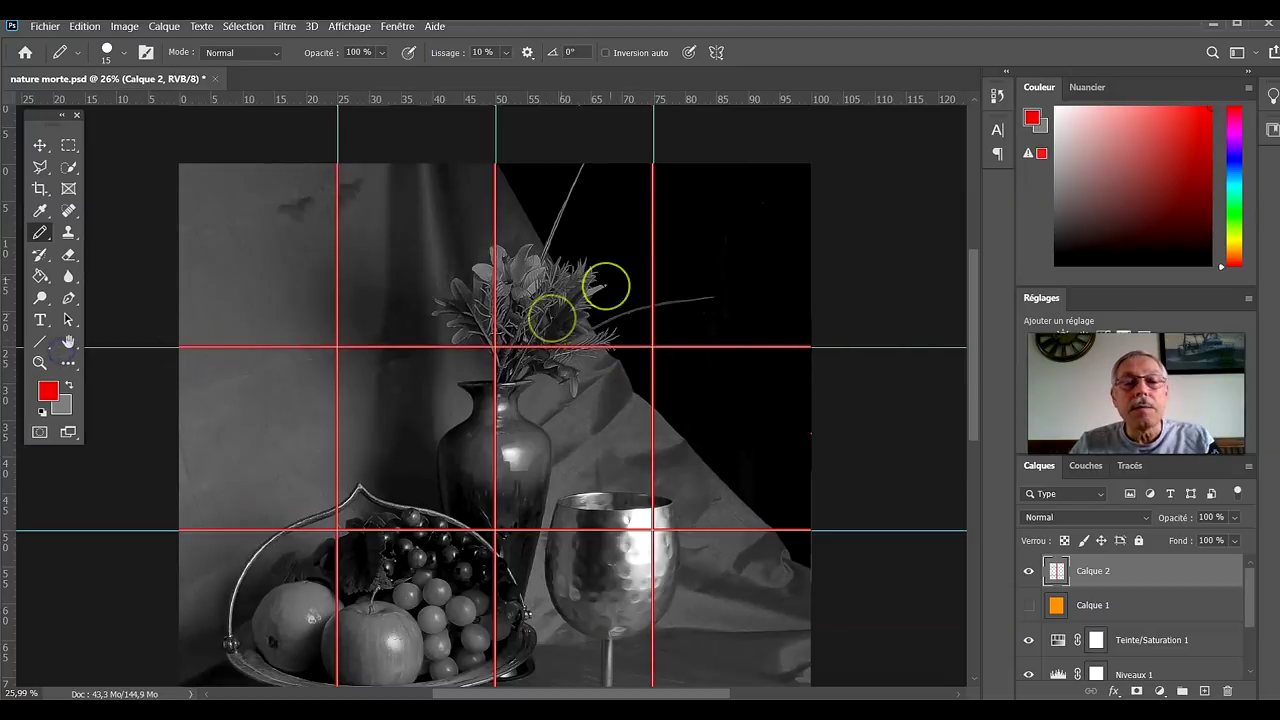
# Step: Draw two red diagonals joining the picture's opposite corners through its centre
pyautogui.scroll(-1, 680, 340)
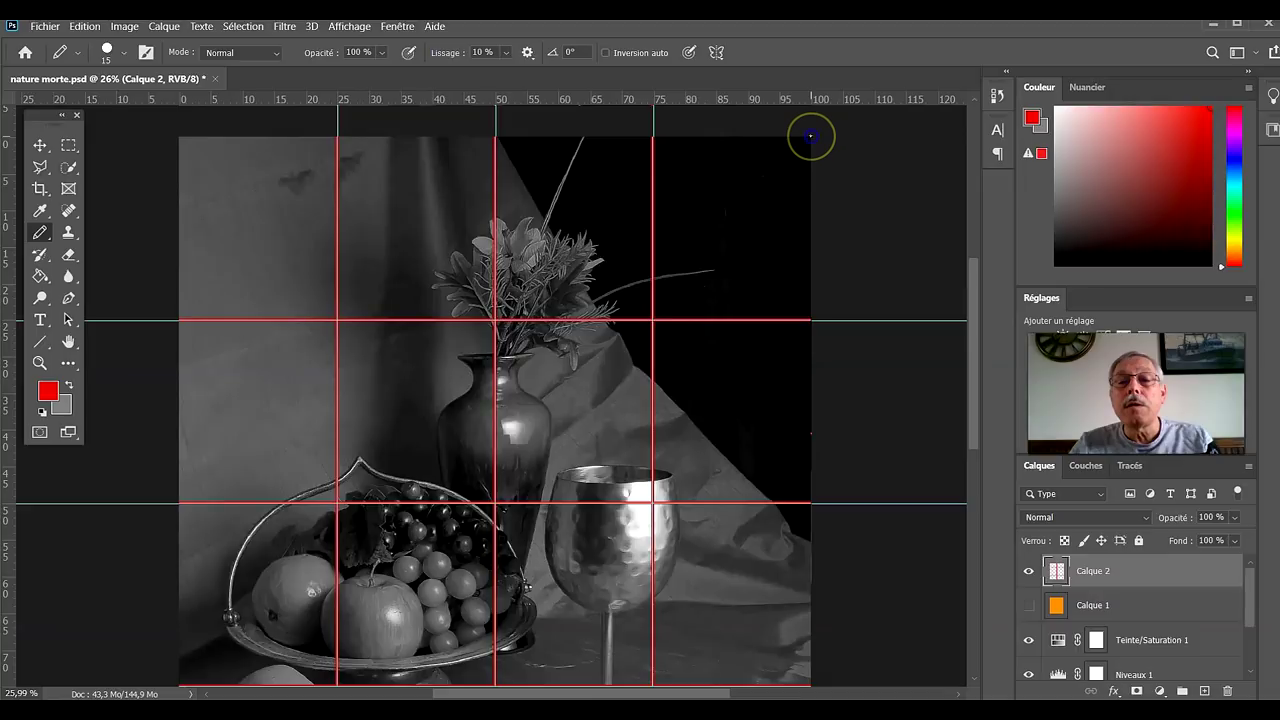
pyautogui.scroll(-4, 563, 409)
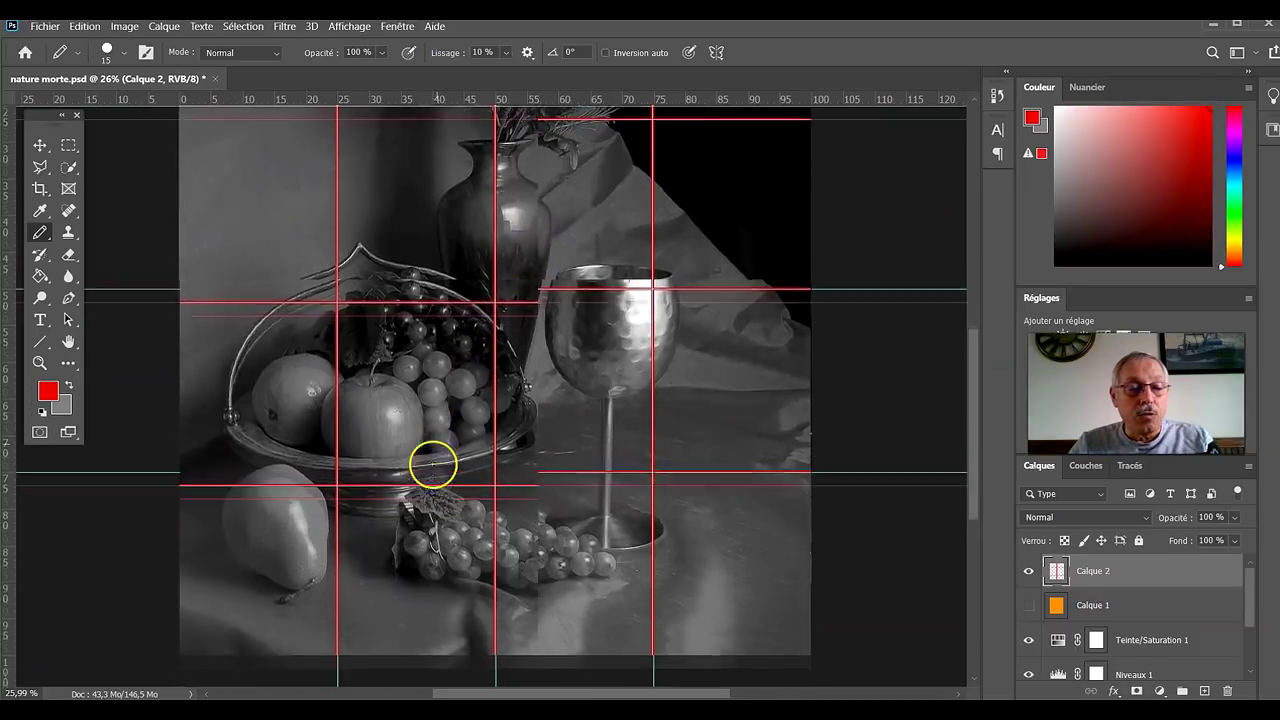
pyautogui.keyDown('shift'); pyautogui.click(178, 589); pyautogui.keyUp('shift')
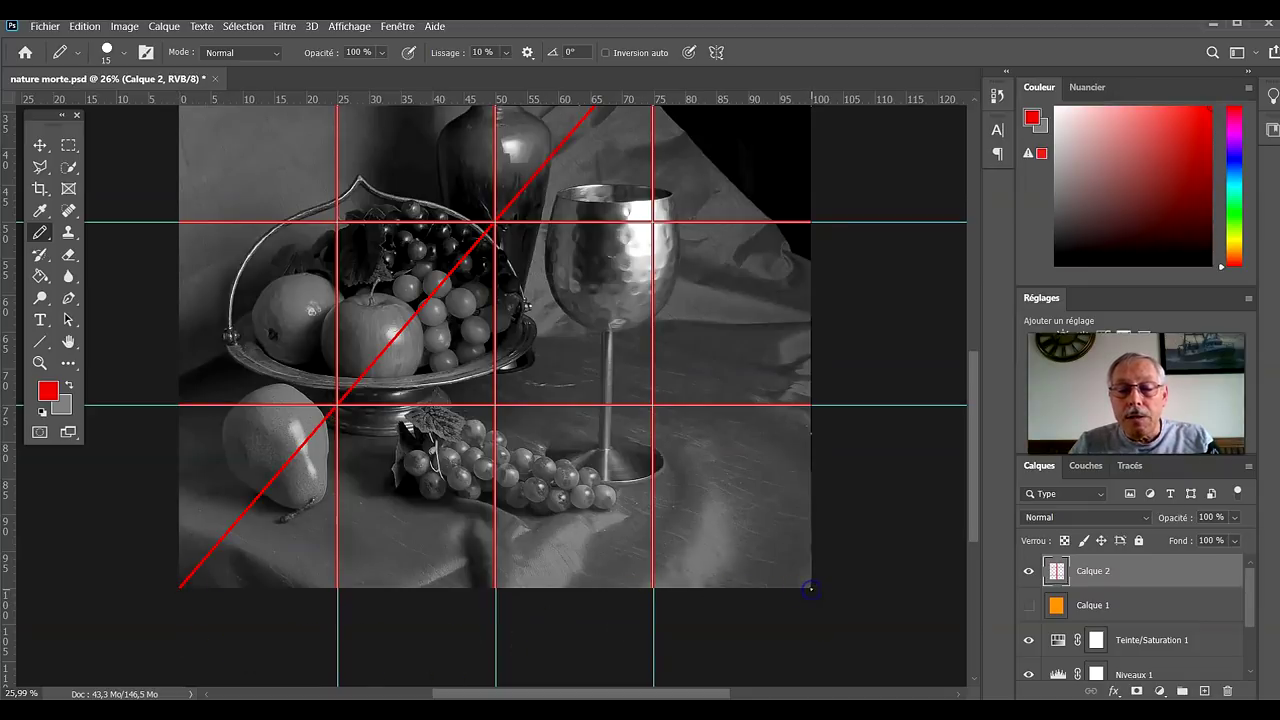
pyautogui.scroll(8, 440, 526)
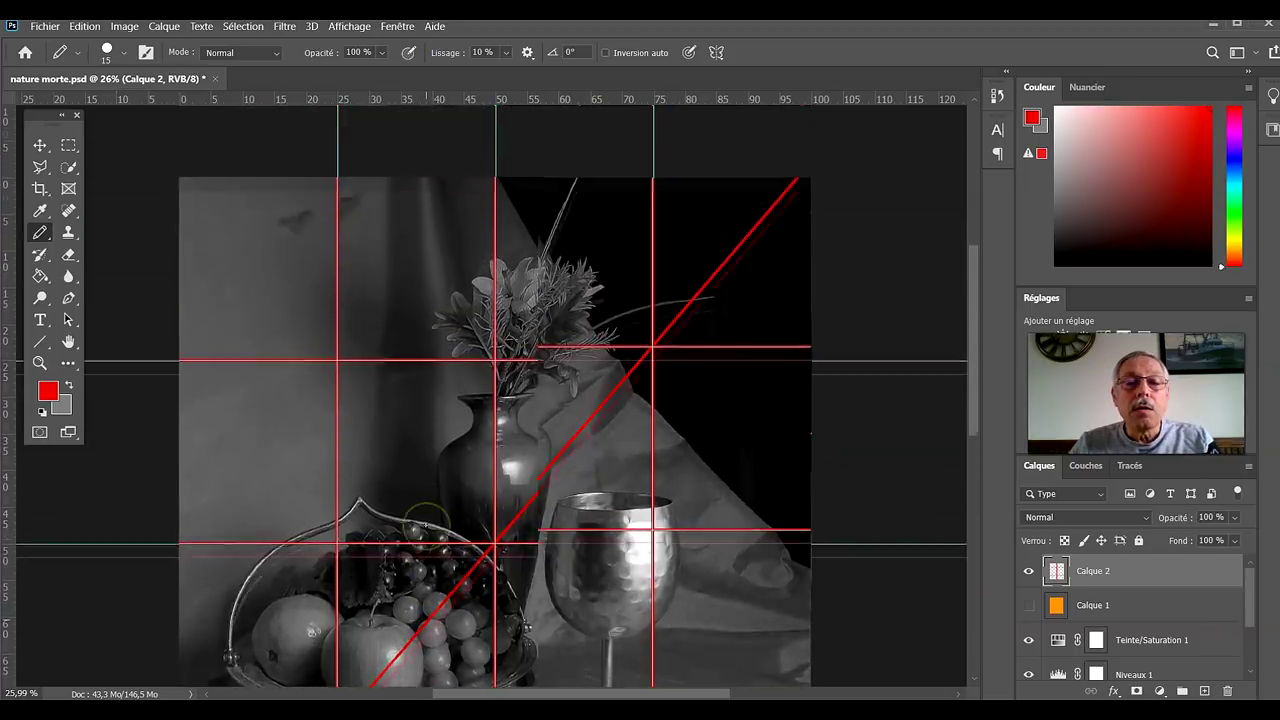
pyautogui.scroll(3, 425, 520)
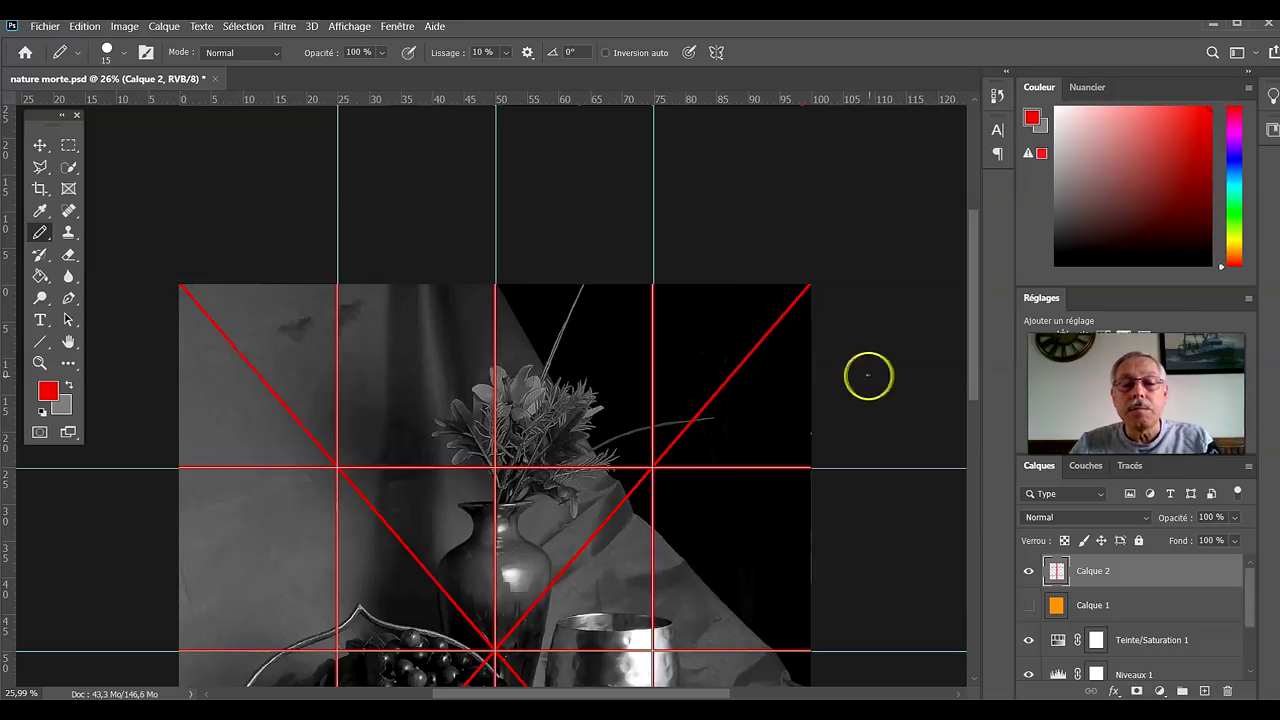
# Step: Draw red diagonals from the midpoints of the picture's right and left edges to the midpoint of its top edge
pyautogui.scroll(-3, 869, 371)
pyautogui.scroll(-1, 869, 376)
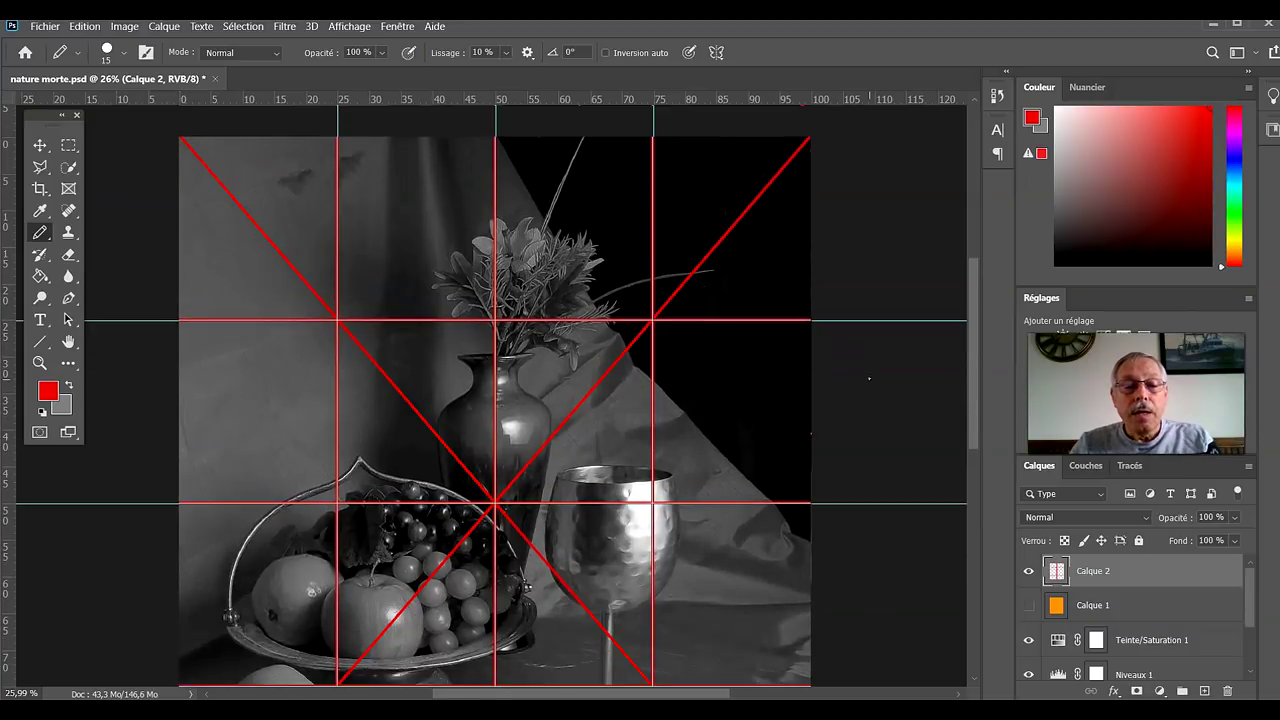
pyautogui.scroll(1, 860, 411)
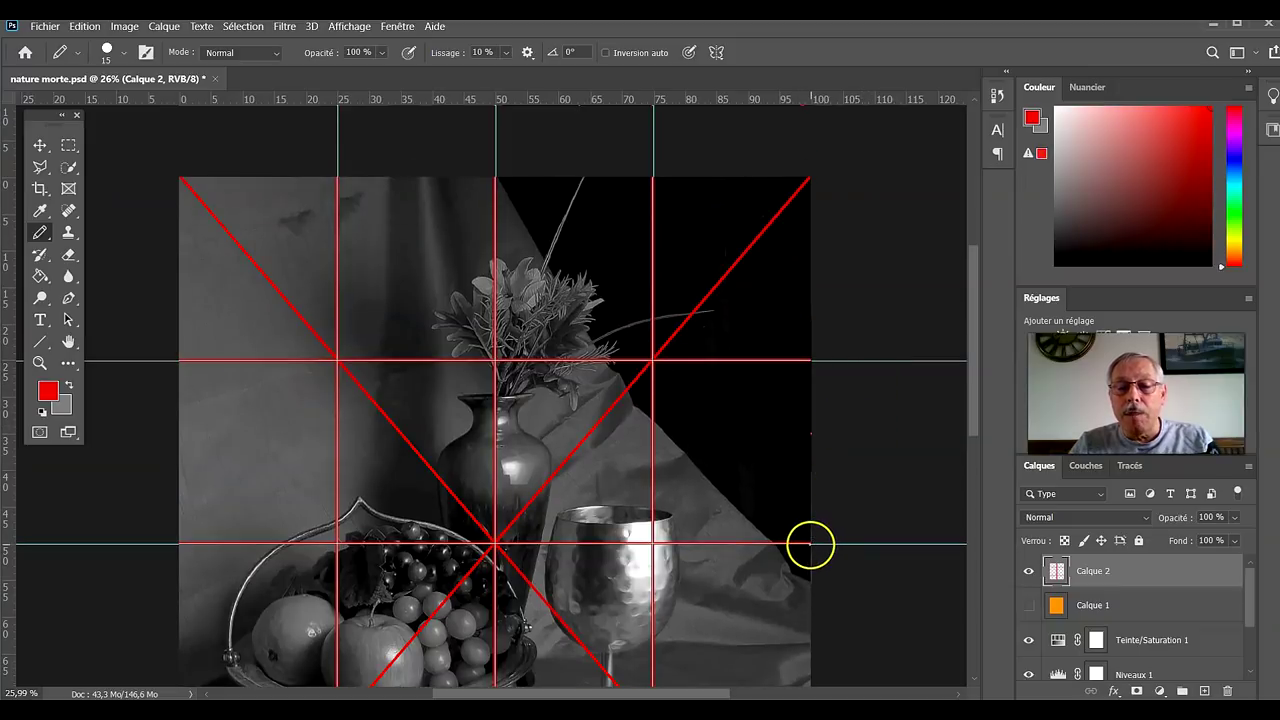
pyautogui.keyDown('shift'); pyautogui.click(496, 177); pyautogui.keyUp('shift')
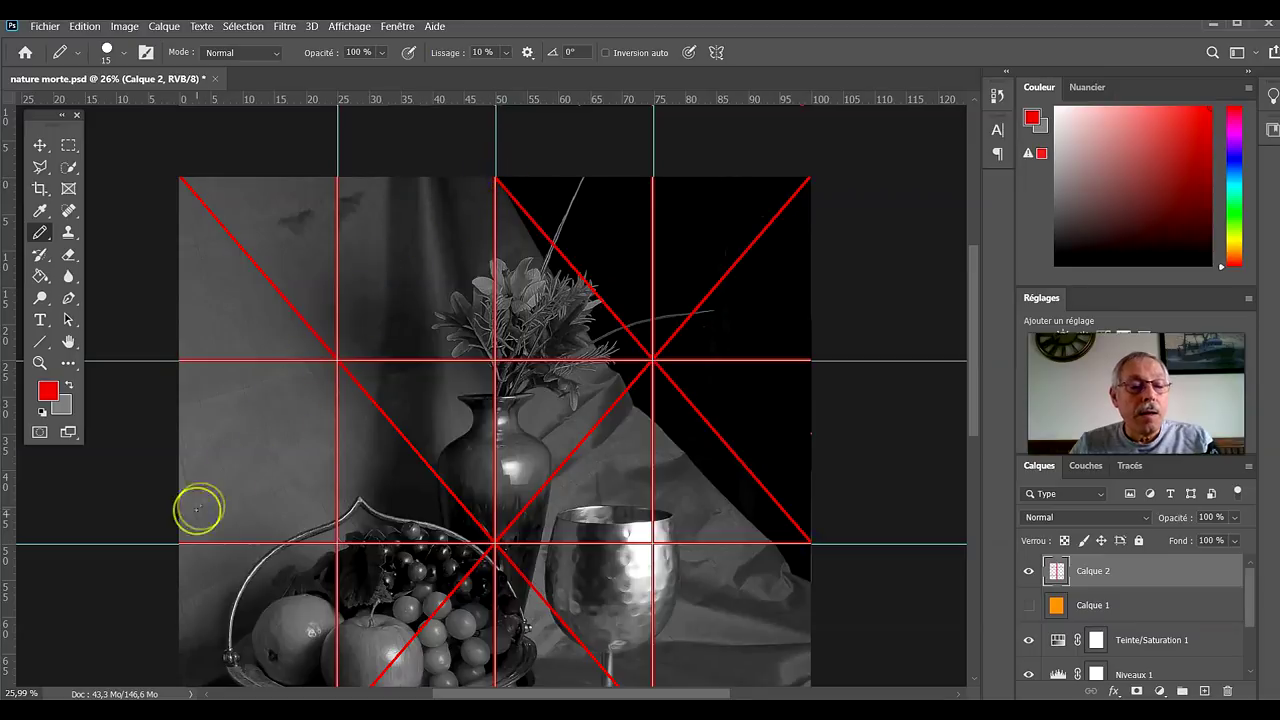
# Step: Draw red diagonals from the midpoints of the picture's left and right edges to the midpoint of its bottom edge
pyautogui.scroll(-5, 229, 486)
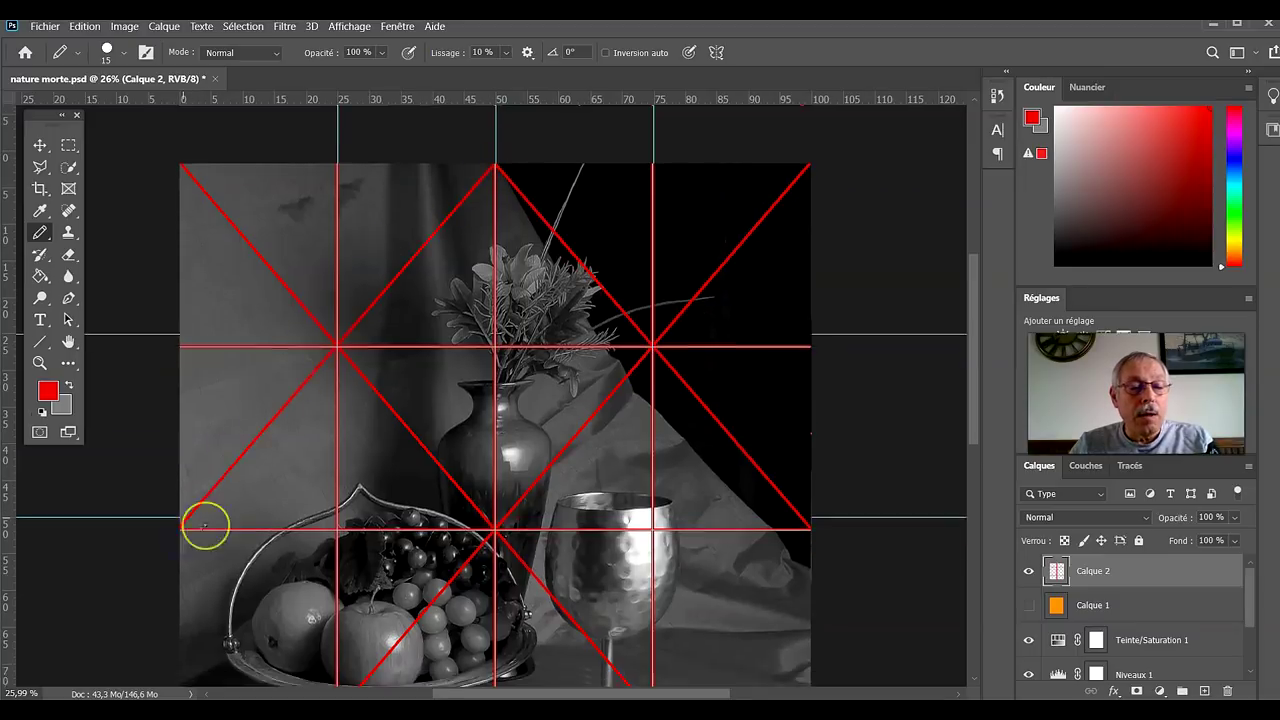
pyautogui.scroll(-2, 250, 475)
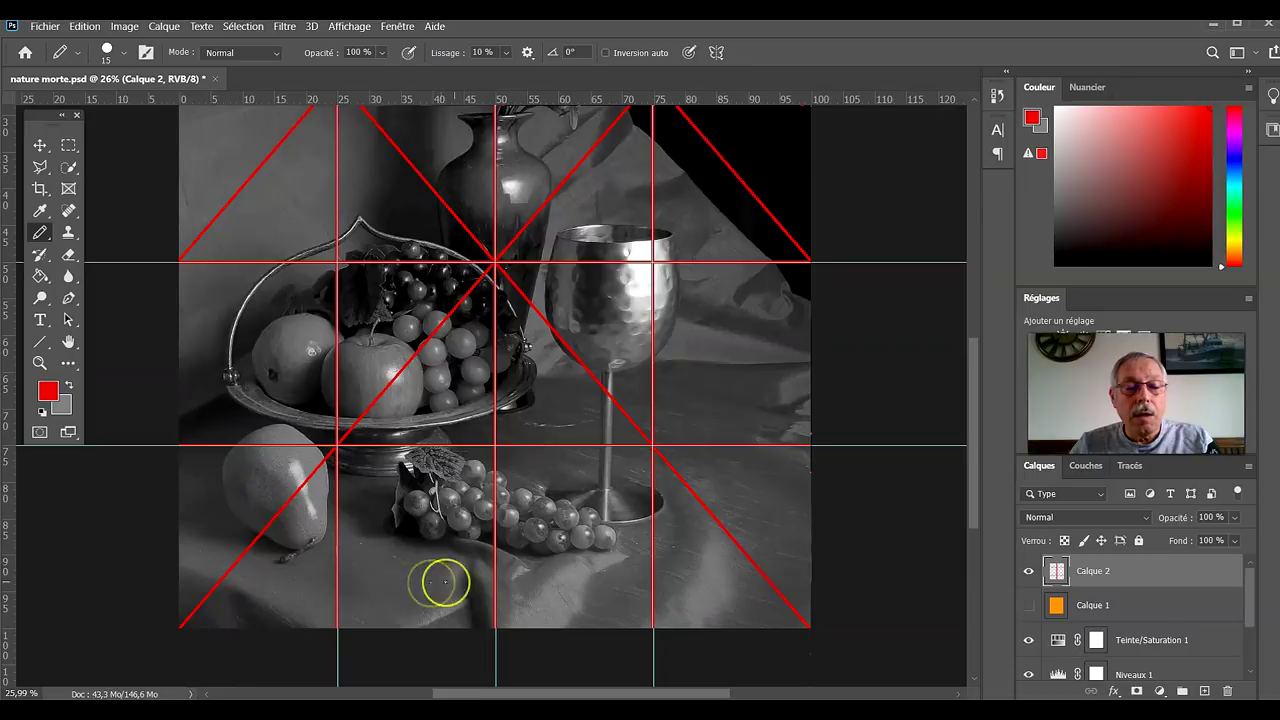
pyautogui.keyDown('shift'); pyautogui.click(495, 628); pyautogui.keyUp('shift')
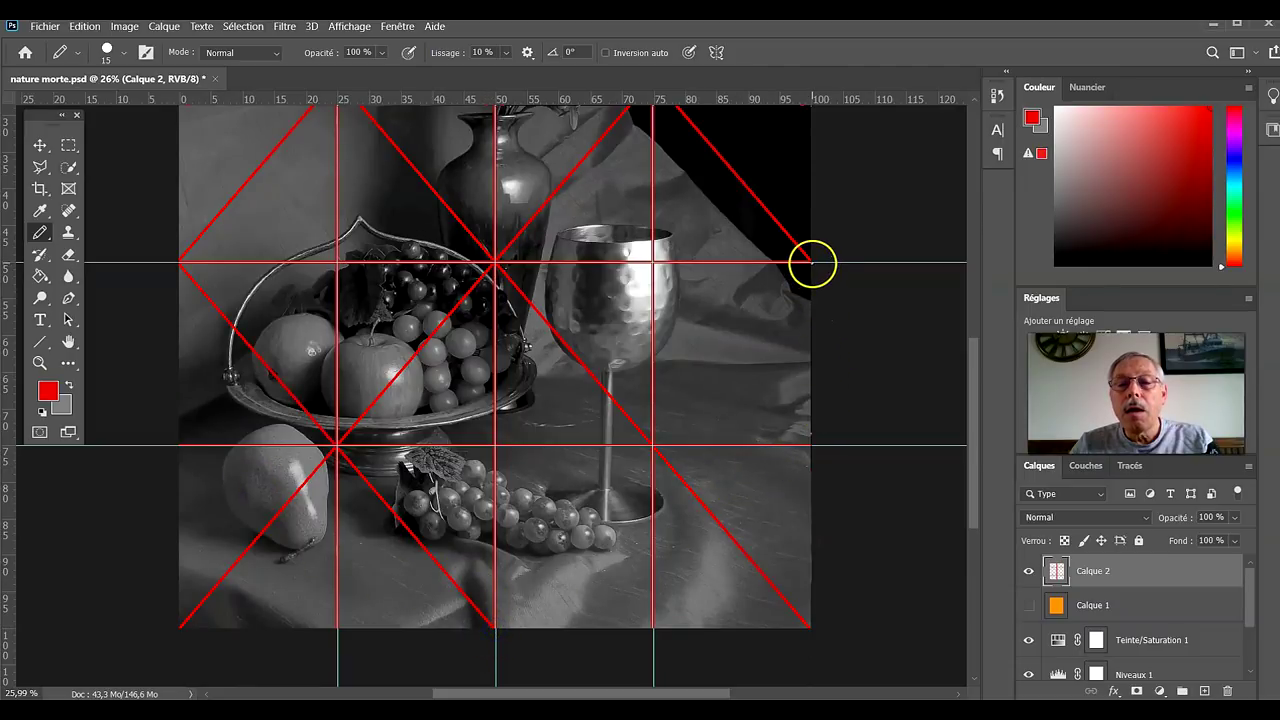
pyautogui.keyDown('shift'); pyautogui.click(495, 628); pyautogui.keyUp('shift')
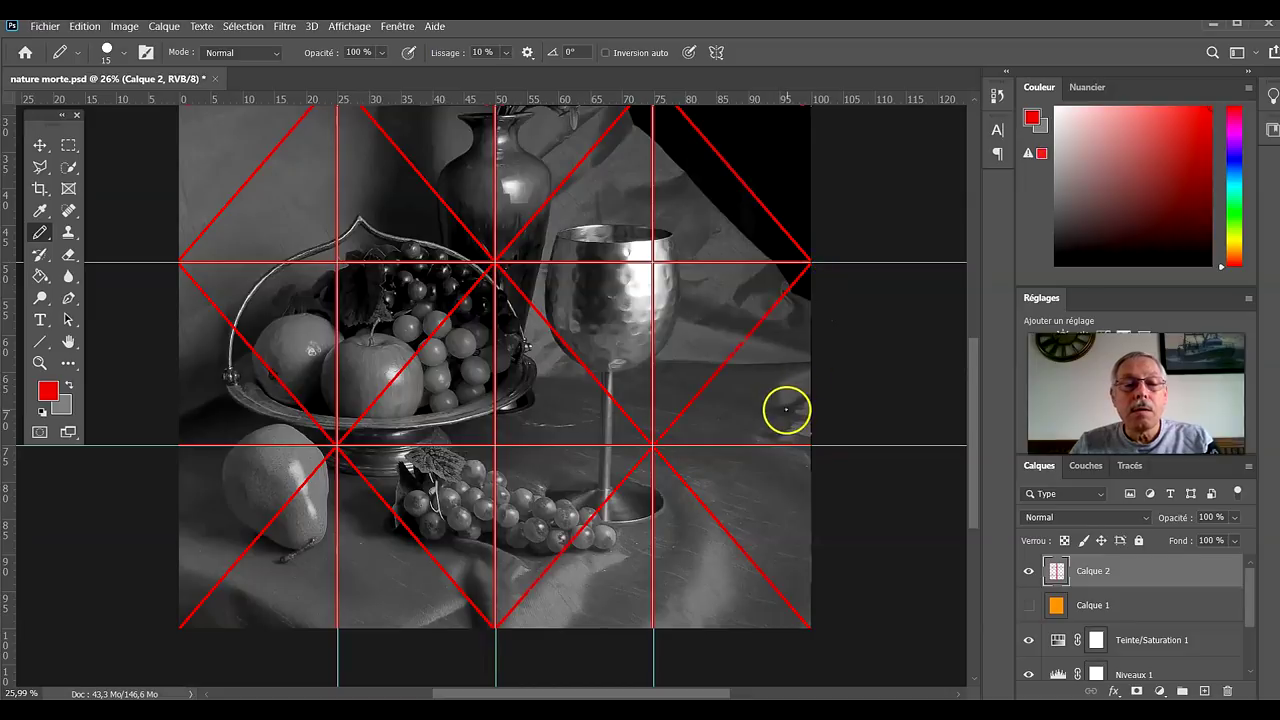
# Step: Examine the red grid and its diagonals over the full height of the picture
pyautogui.scroll(1, 765, 427)
pyautogui.scroll(5, 765, 427)
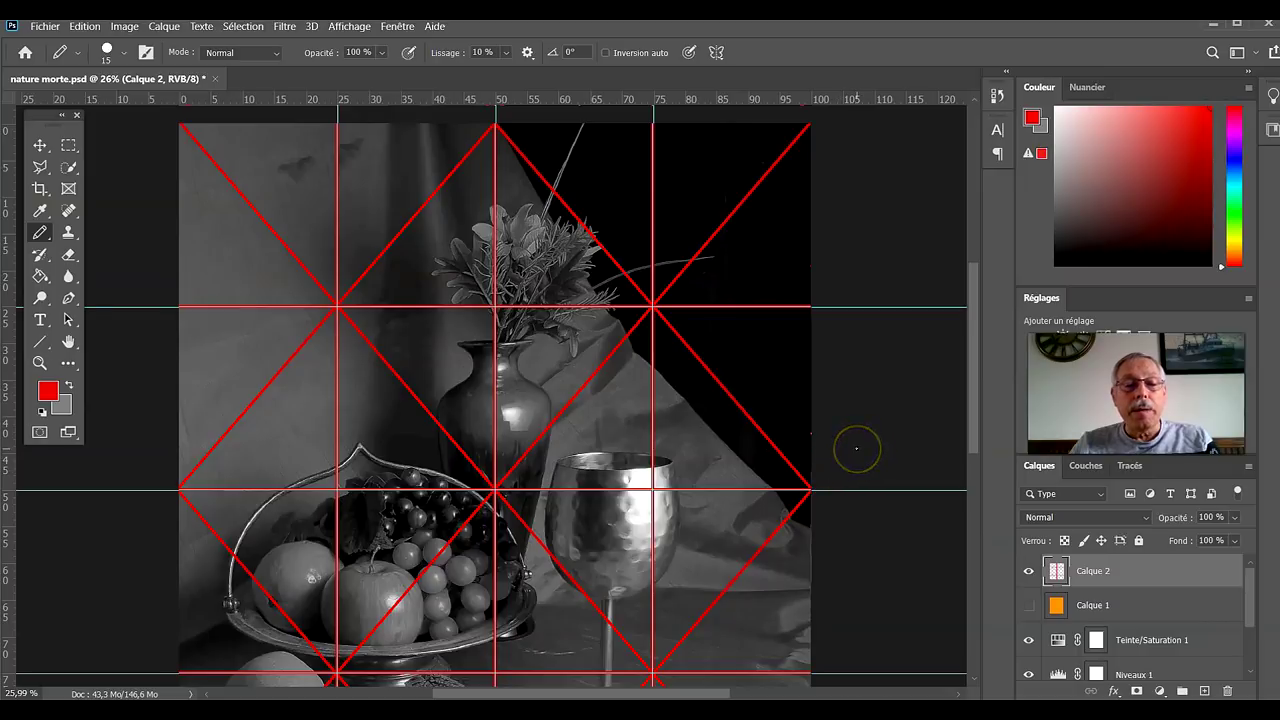
pyautogui.scroll(-2, 856, 446)
pyautogui.scroll(-1, 855, 443)
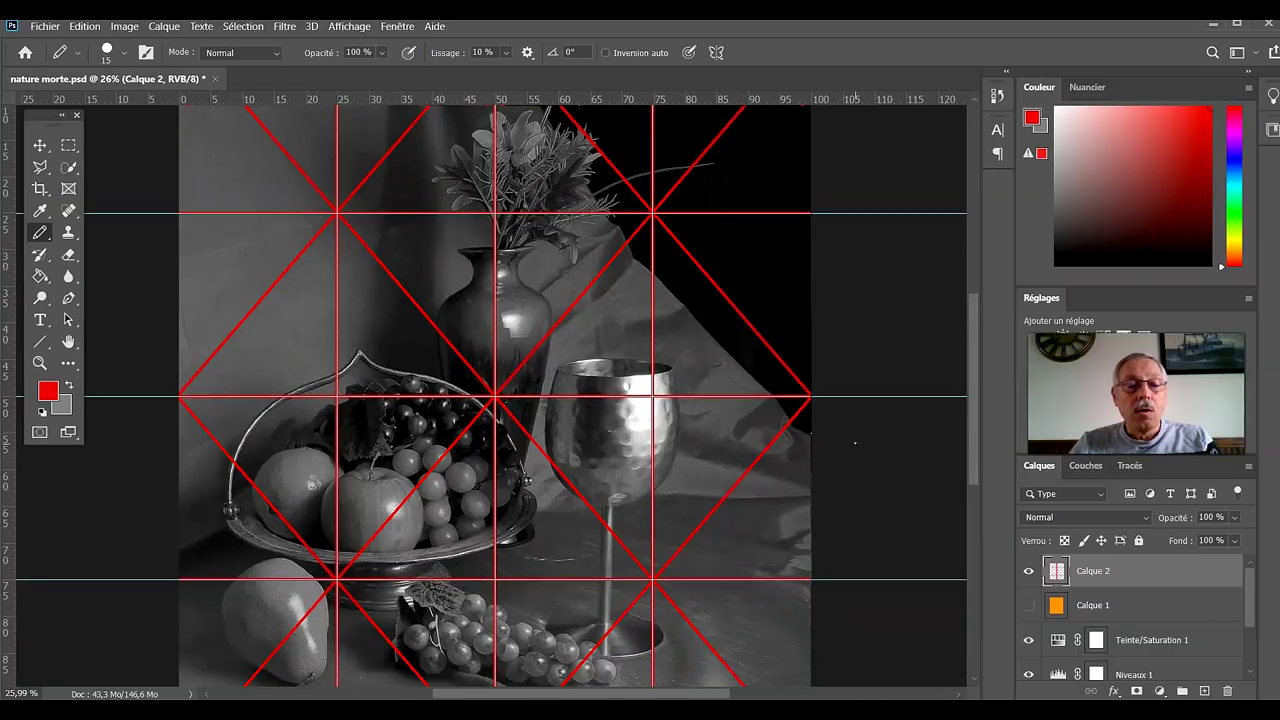
pyautogui.scroll(-1, 852, 437)
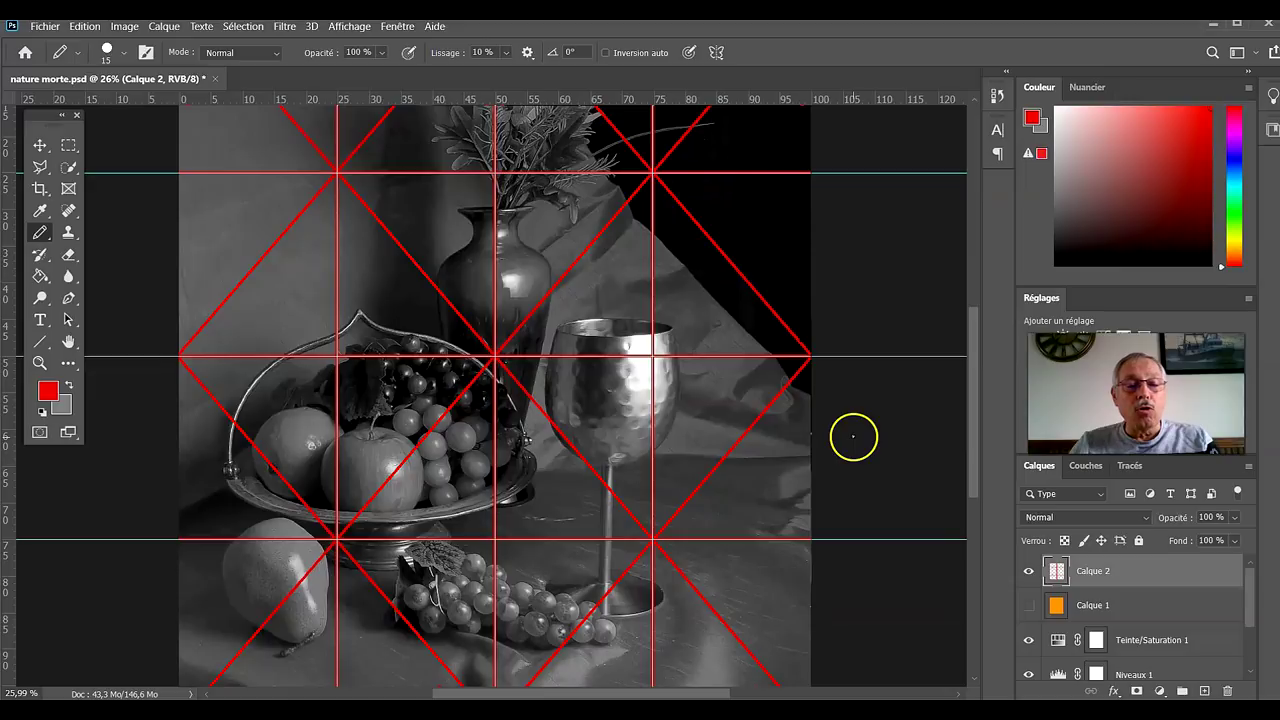
pyautogui.scroll(-1, 853, 437)
pyautogui.scroll(-2, 853, 437)
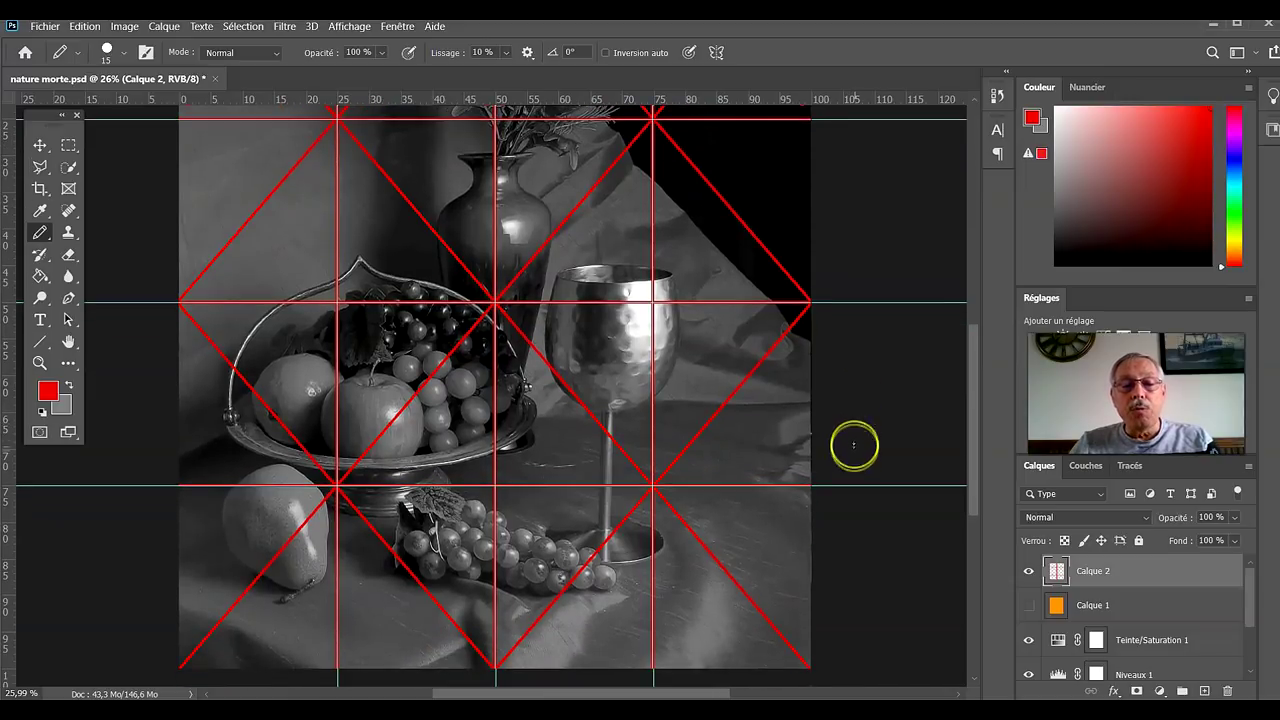
pyautogui.scroll(4, 623, 509)
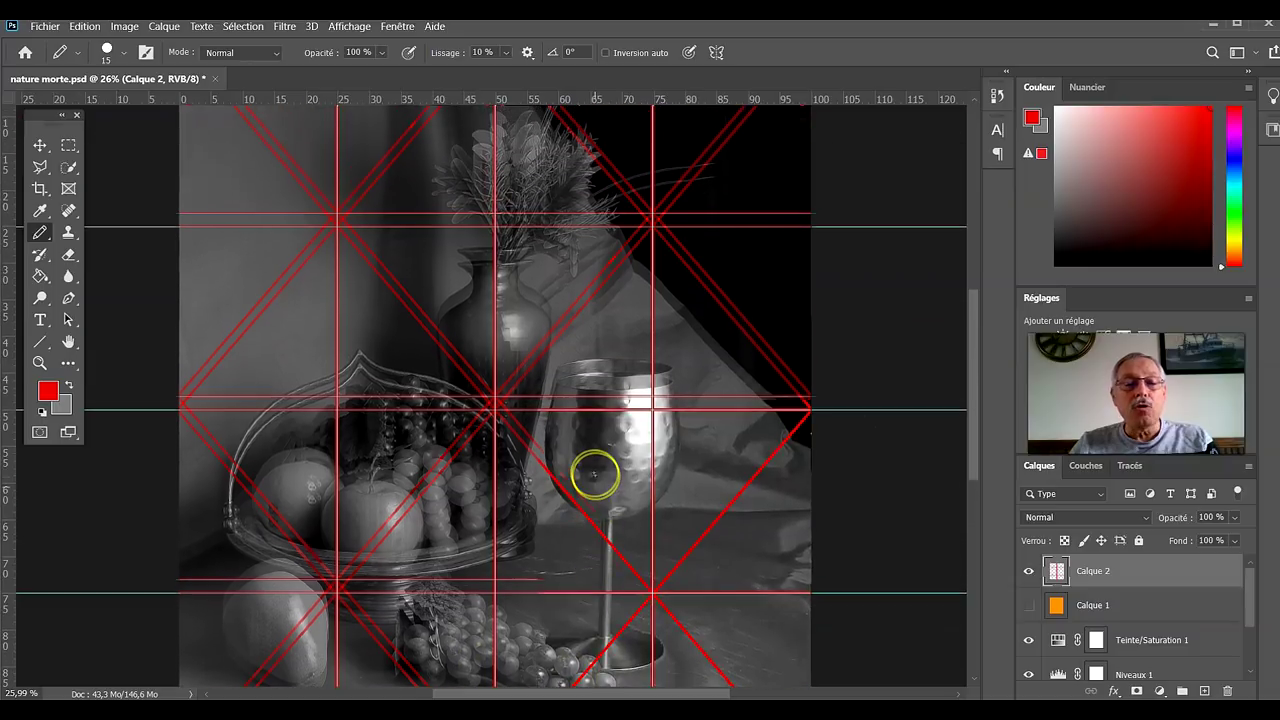
# Step: Clear all guides from the document, leaving the drawn red grid in full view
pyautogui.click(349, 26)
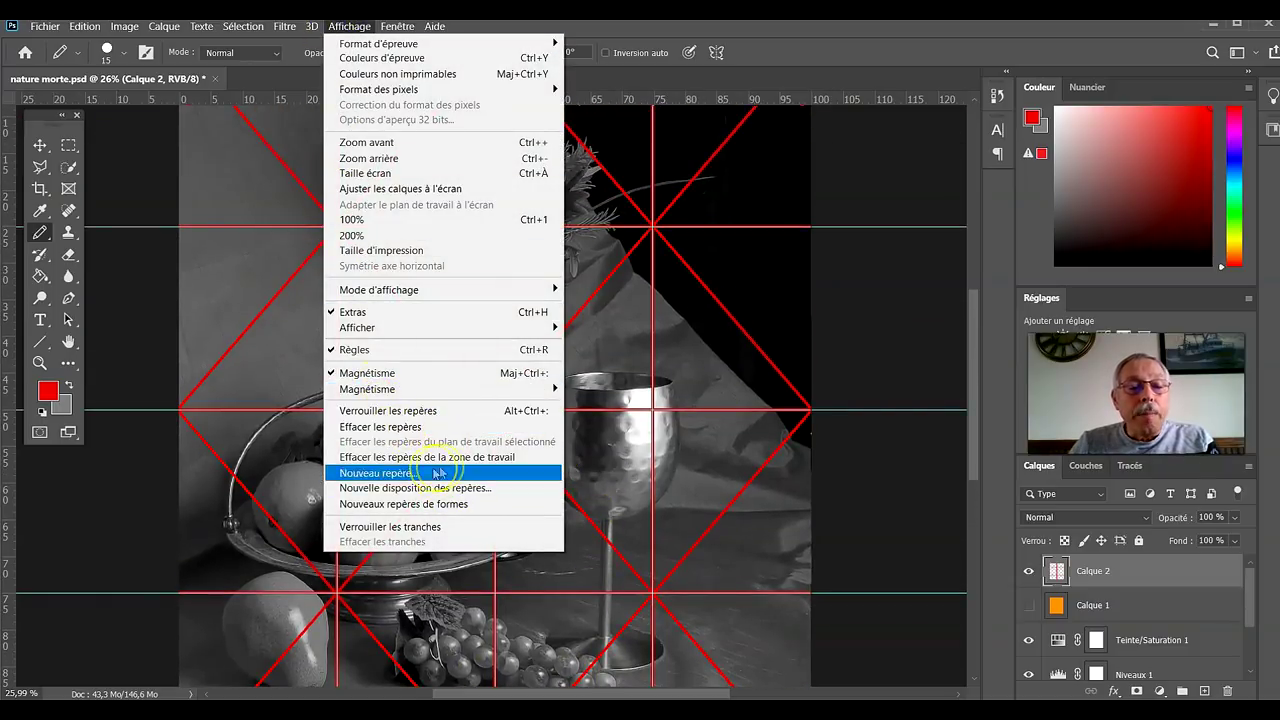
pyautogui.click(399, 429)
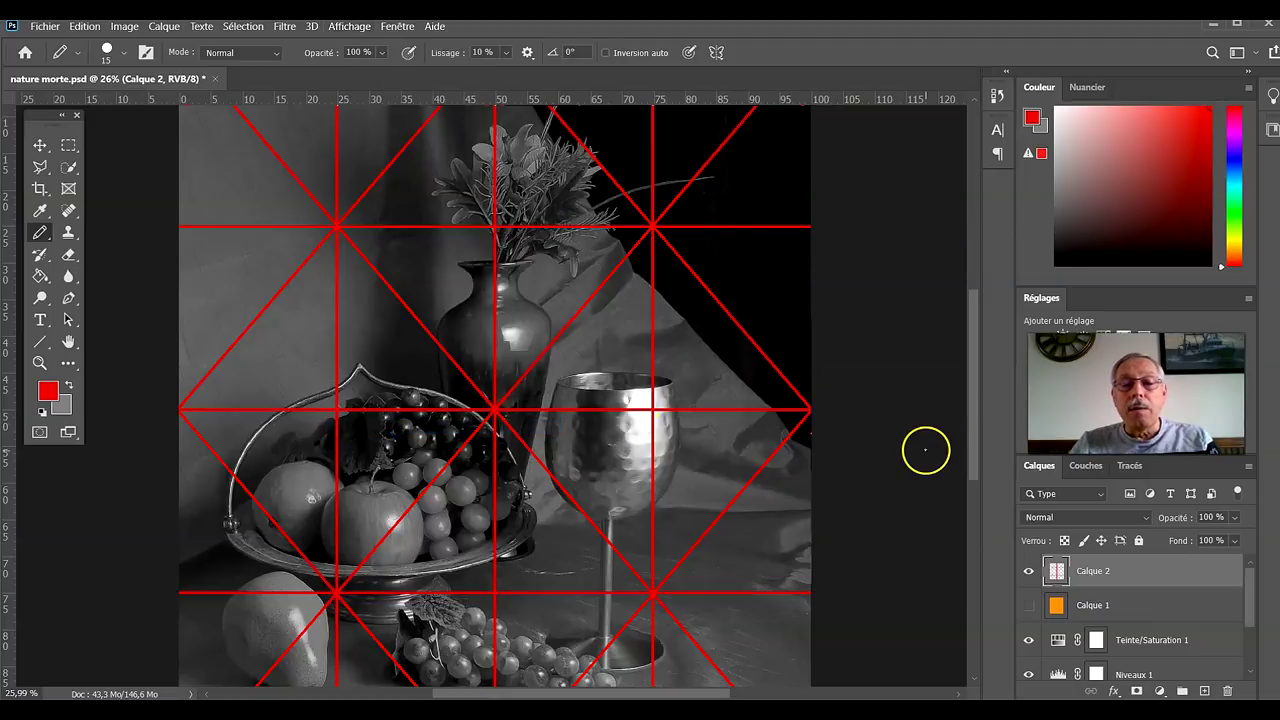
pyautogui.scroll(-3, 880, 445)
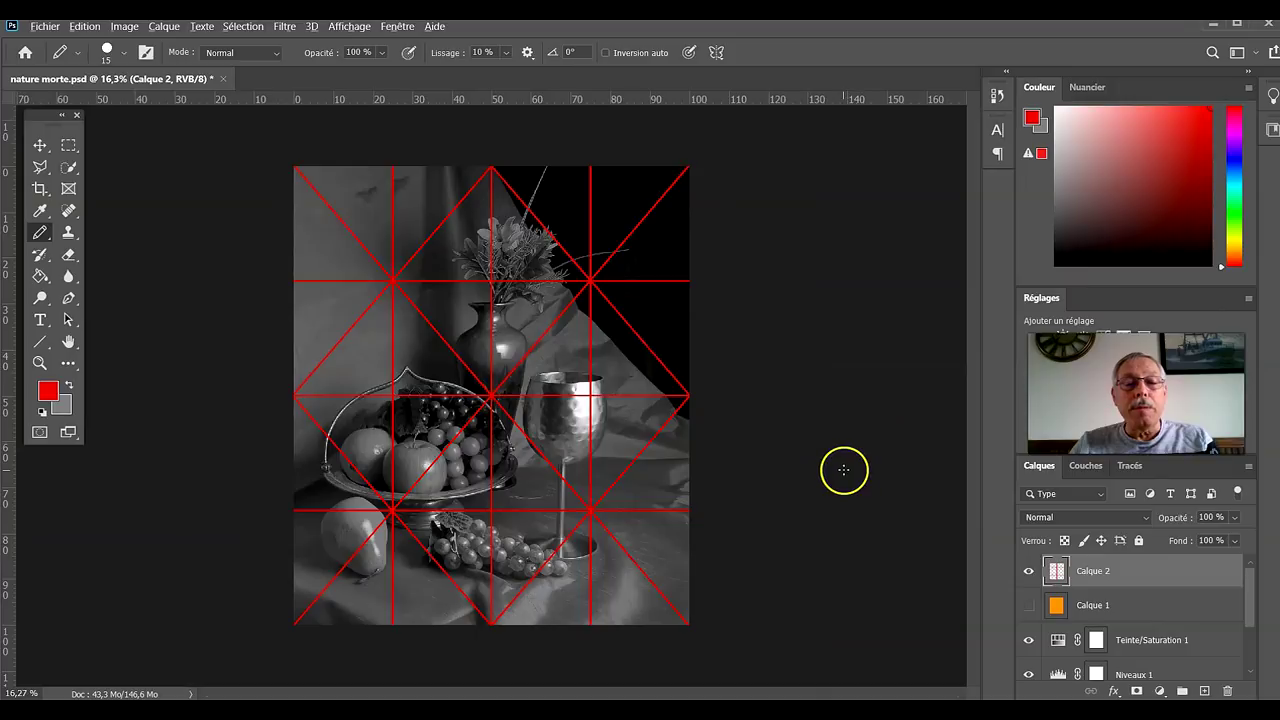
pyautogui.scroll(1, 843, 466)
# Step: Save a JPEG copy of the gridded picture under "nature morte-" plus a suffix, at quality 12 (Maximum) with the standard baseline format
pyautogui.click(45, 26)
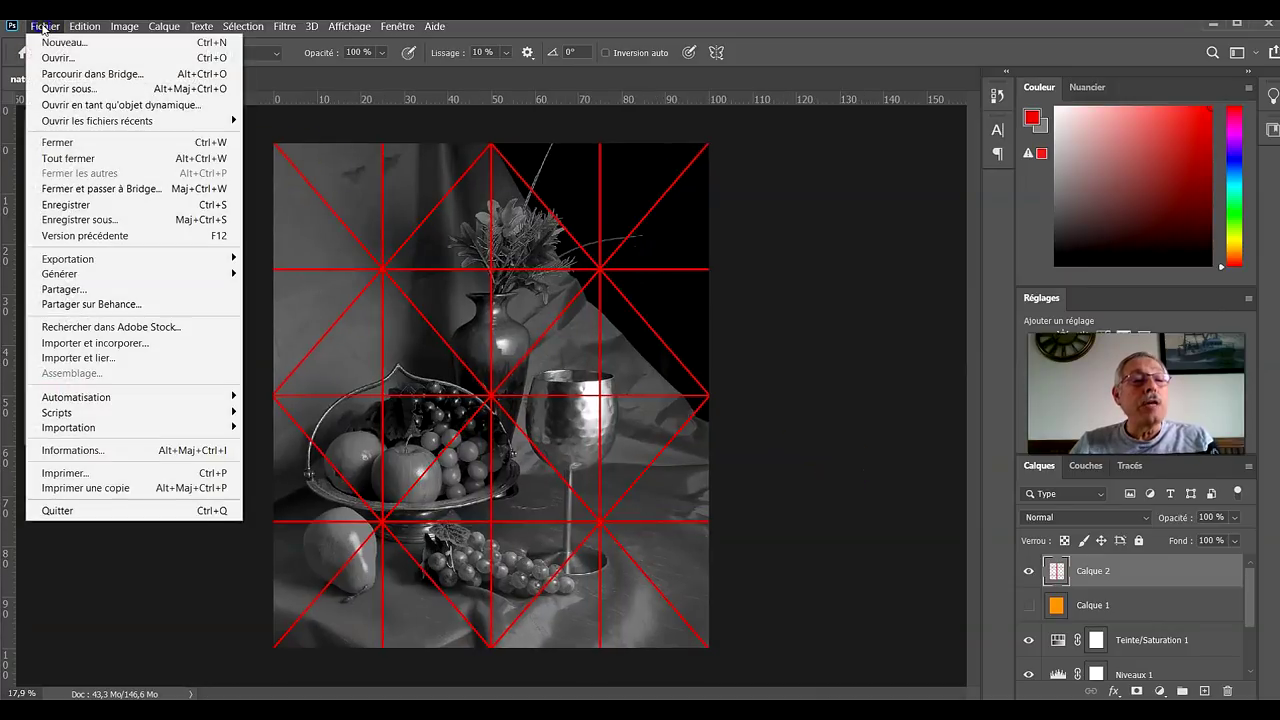
pyautogui.click(75, 220)
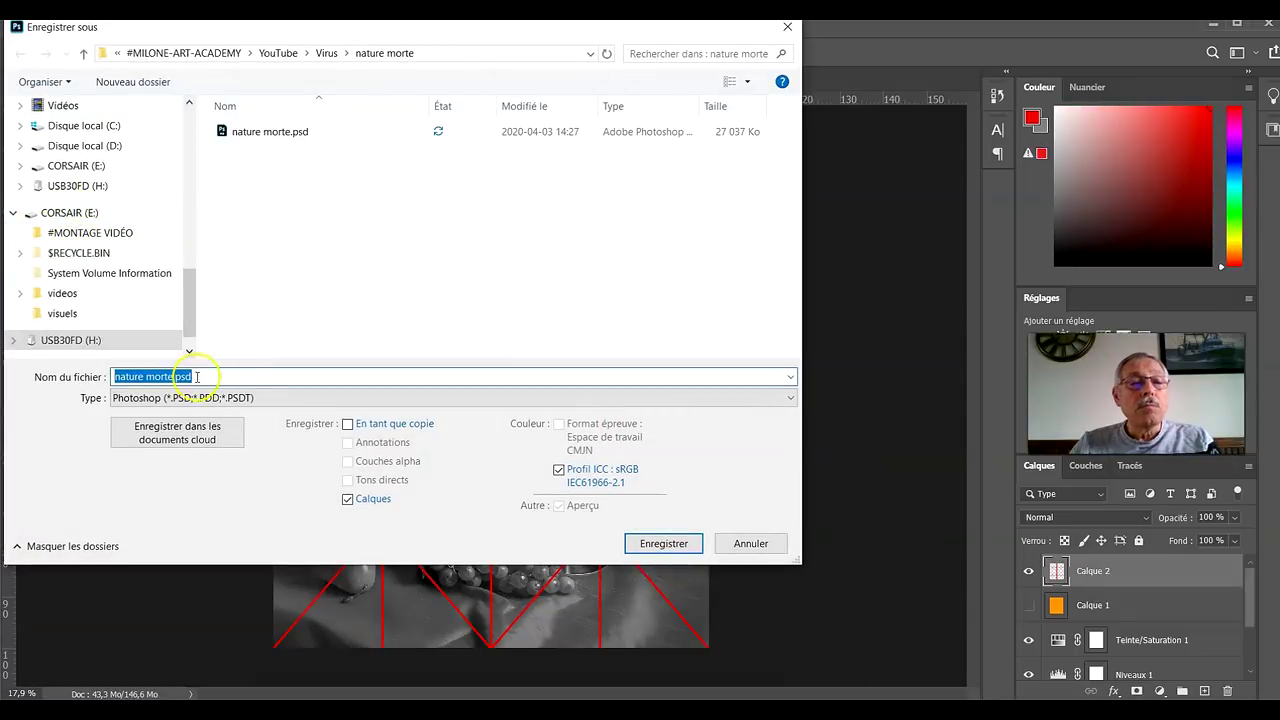
pyautogui.click(200, 398)
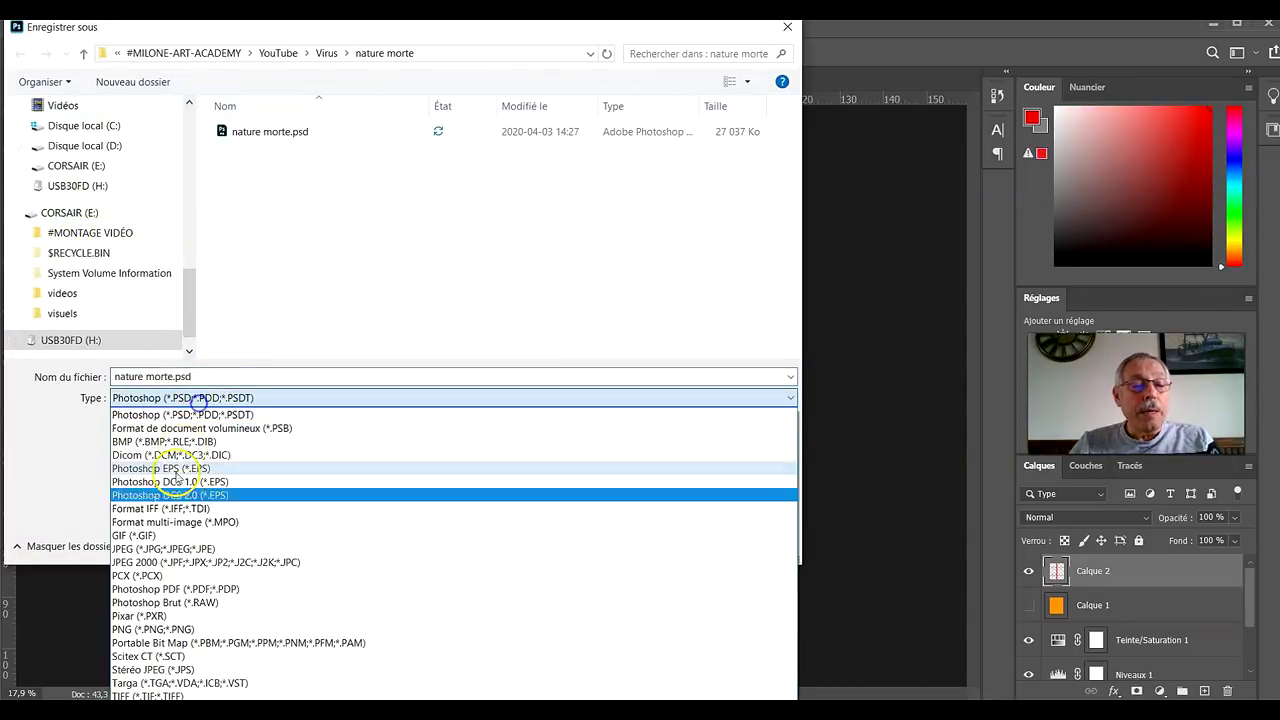
pyautogui.click(160, 548)
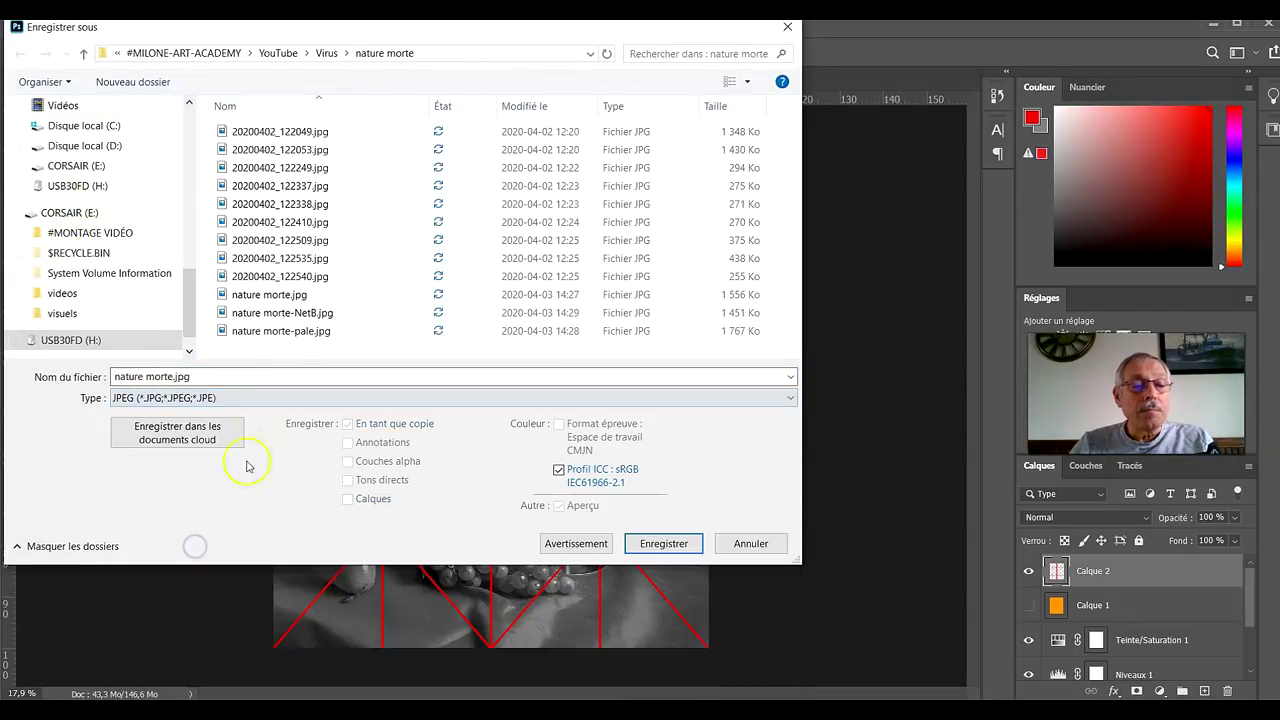
pyautogui.doubleClick(175, 376)
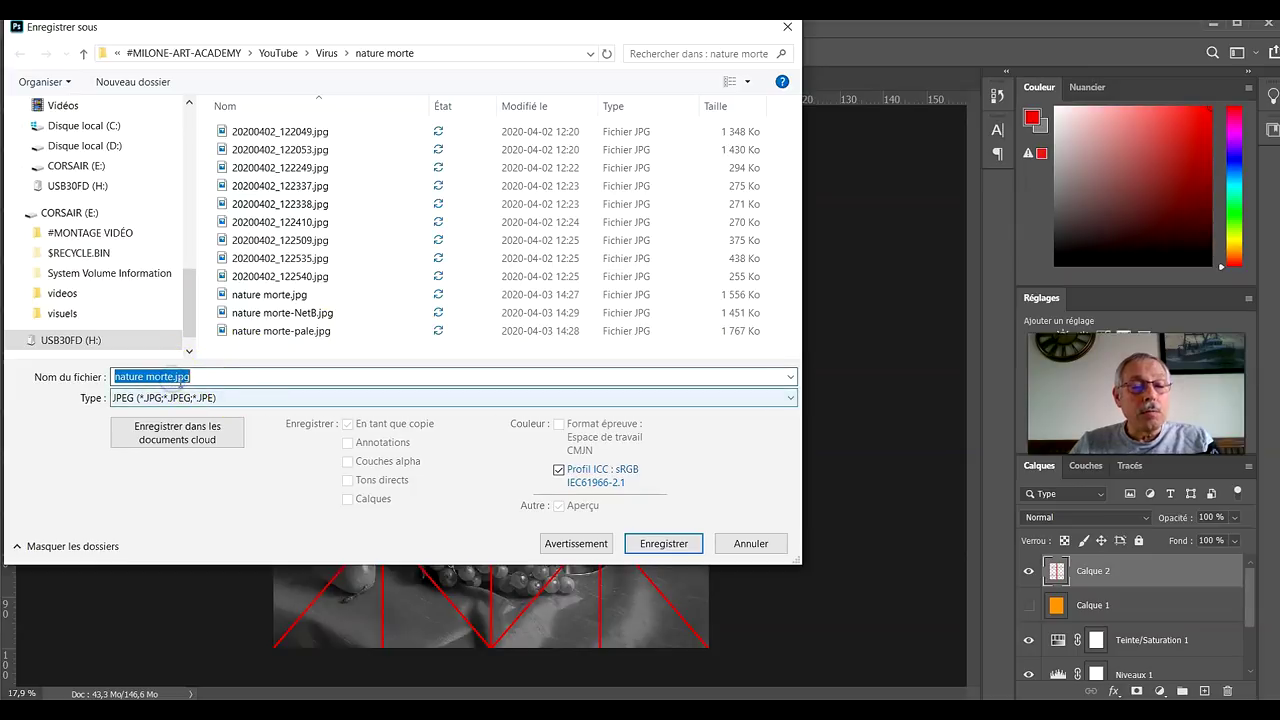
pyautogui.click(172, 378)
pyautogui.write('-')
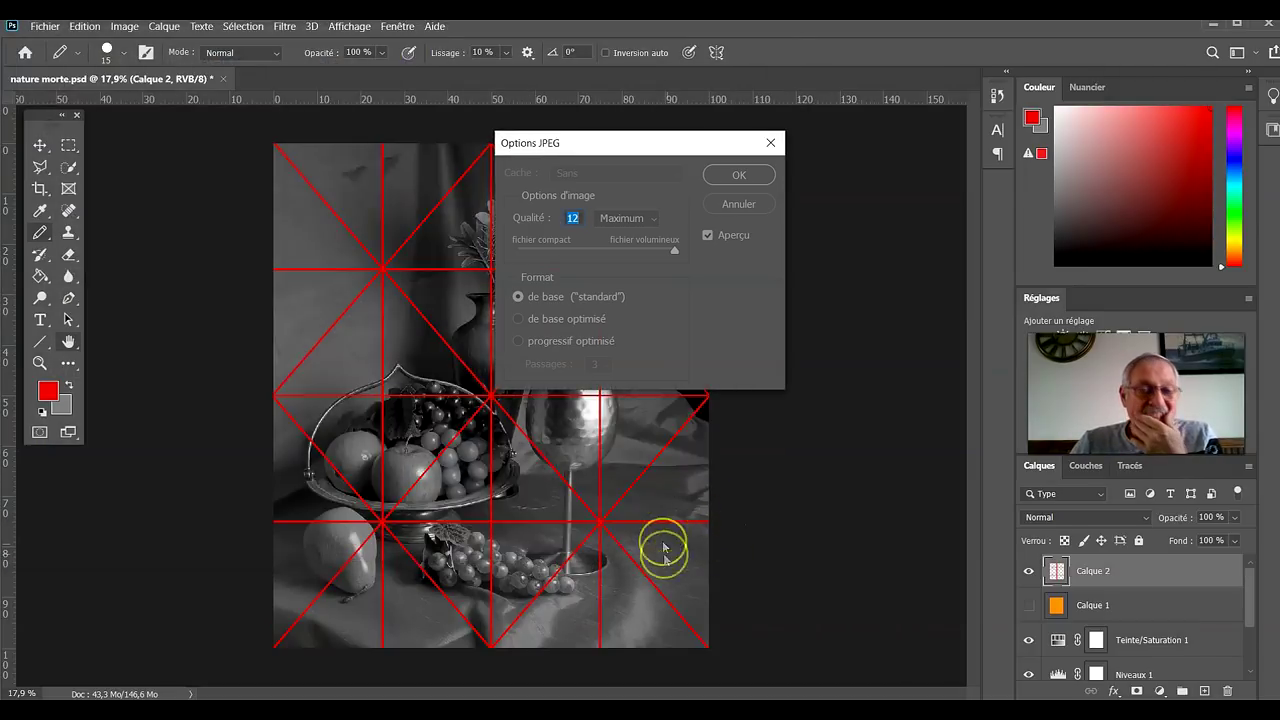
pyautogui.click(735, 177)
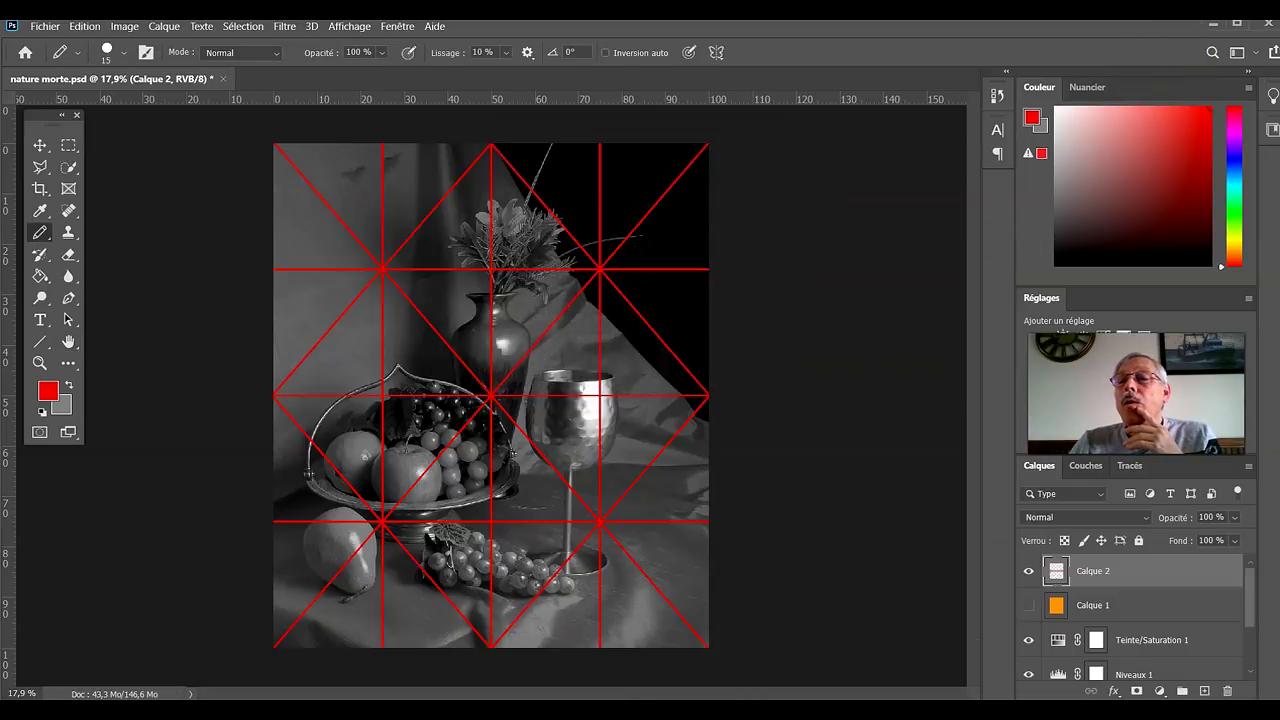
# Step: Switch to the "nature morte" folder in File Explorer and rename nature morte.jpg as nature morte-14x14.jpg
pyautogui.click(1213, 23)
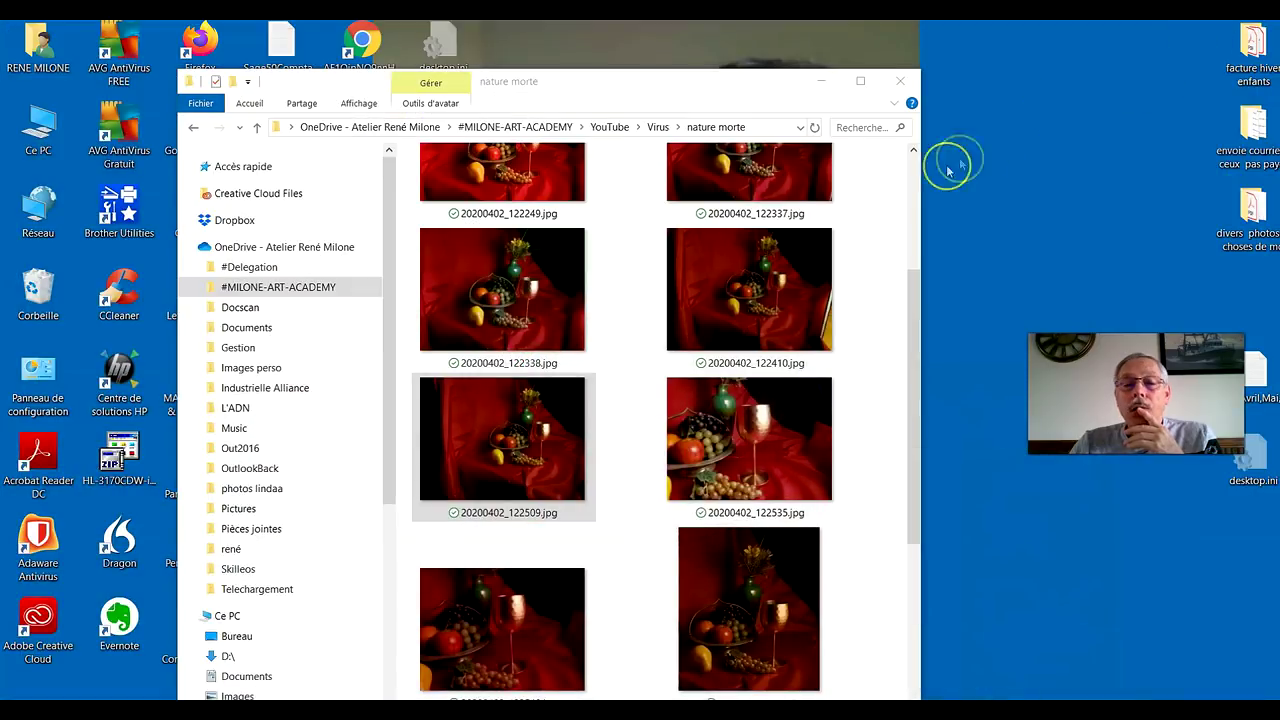
pyautogui.moveTo(910, 337); pyautogui.dragTo(918, 587)
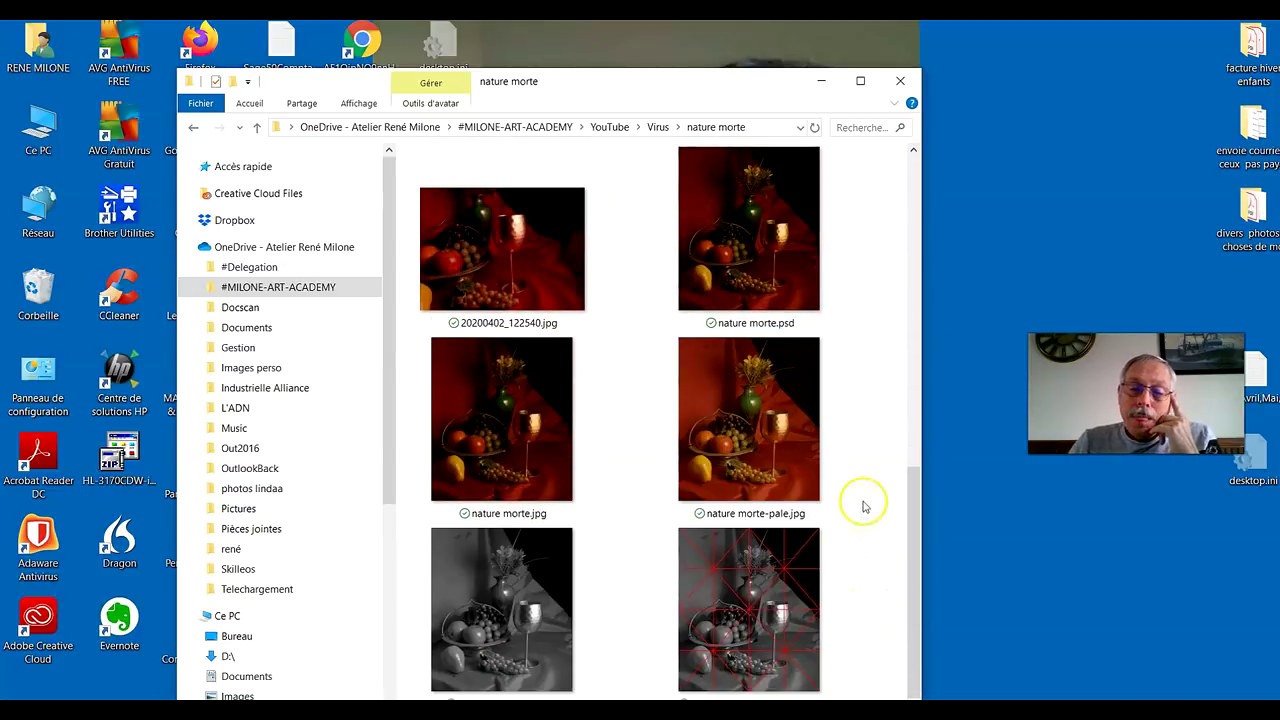
pyautogui.click(517, 514)
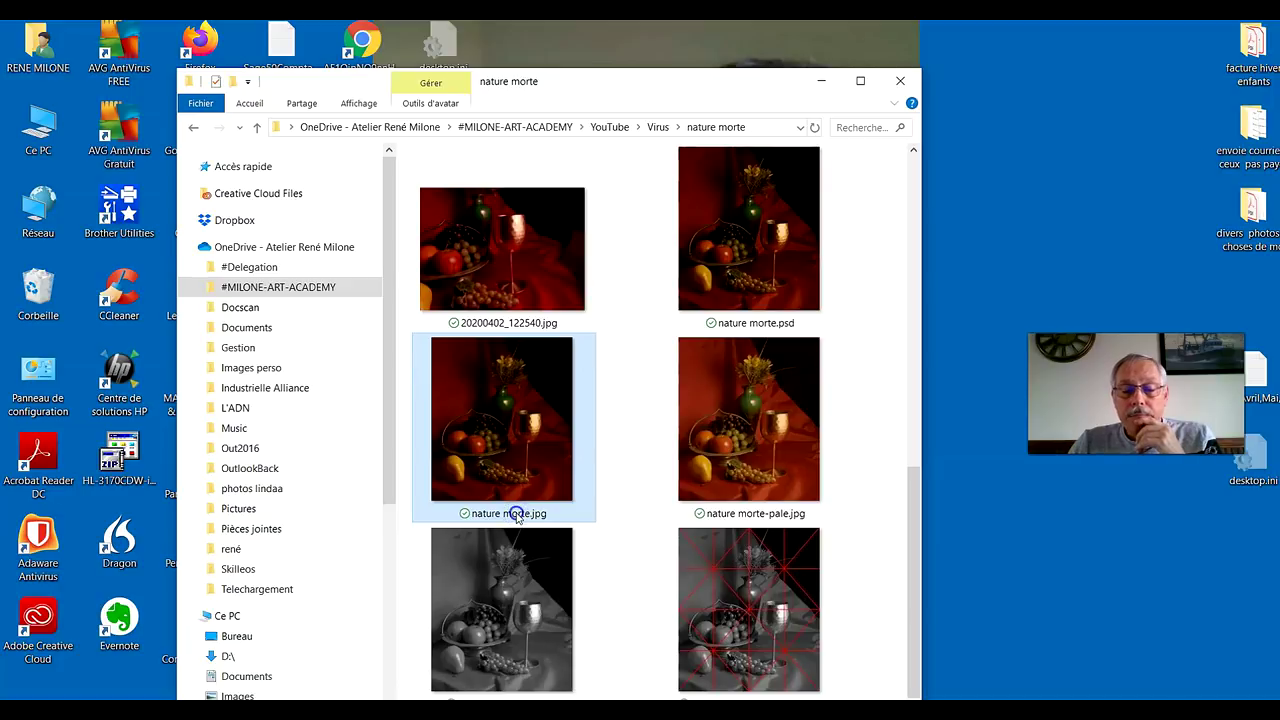
pyautogui.click(517, 514)
pyautogui.click(521, 512)
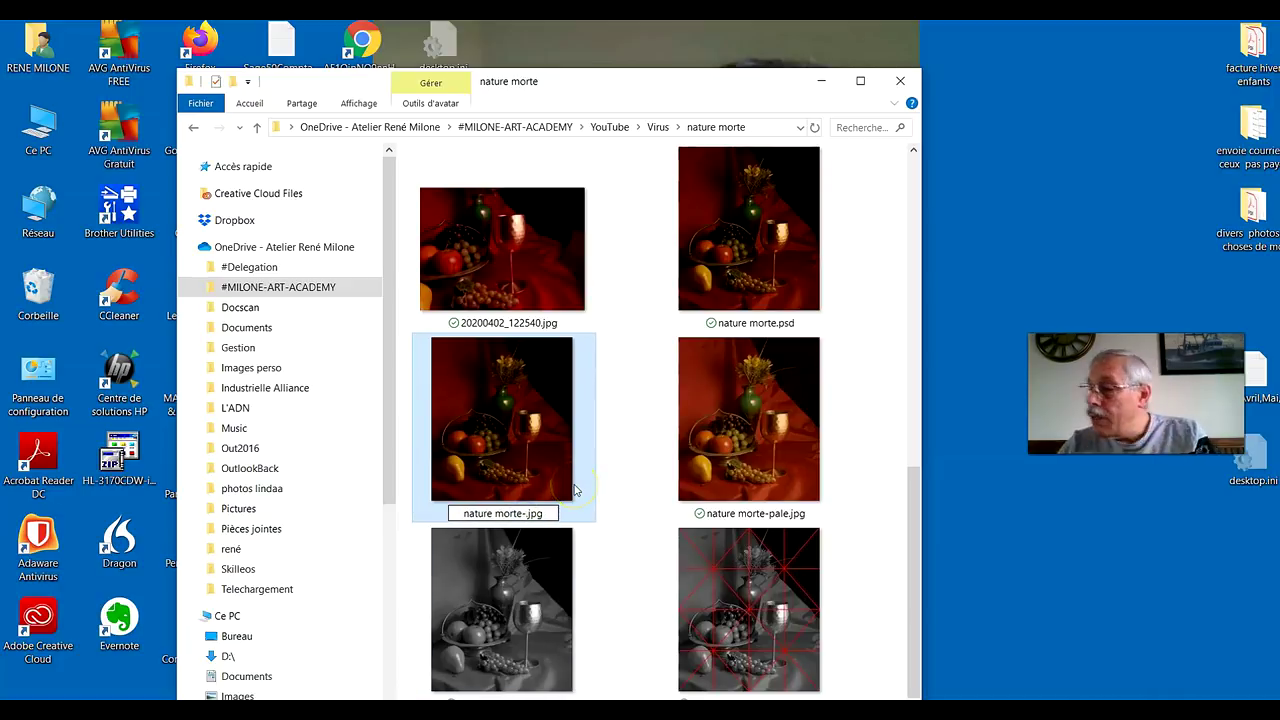
pyautogui.write('-1')
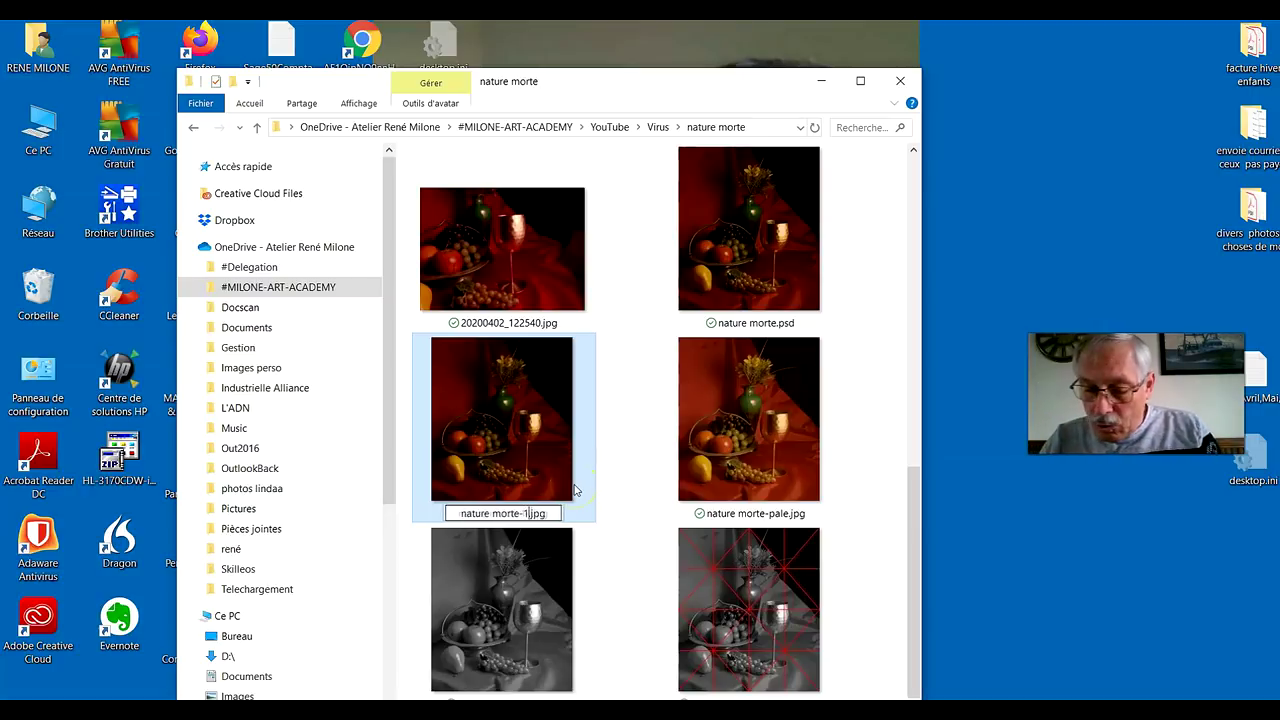
pyautogui.write('4x14')
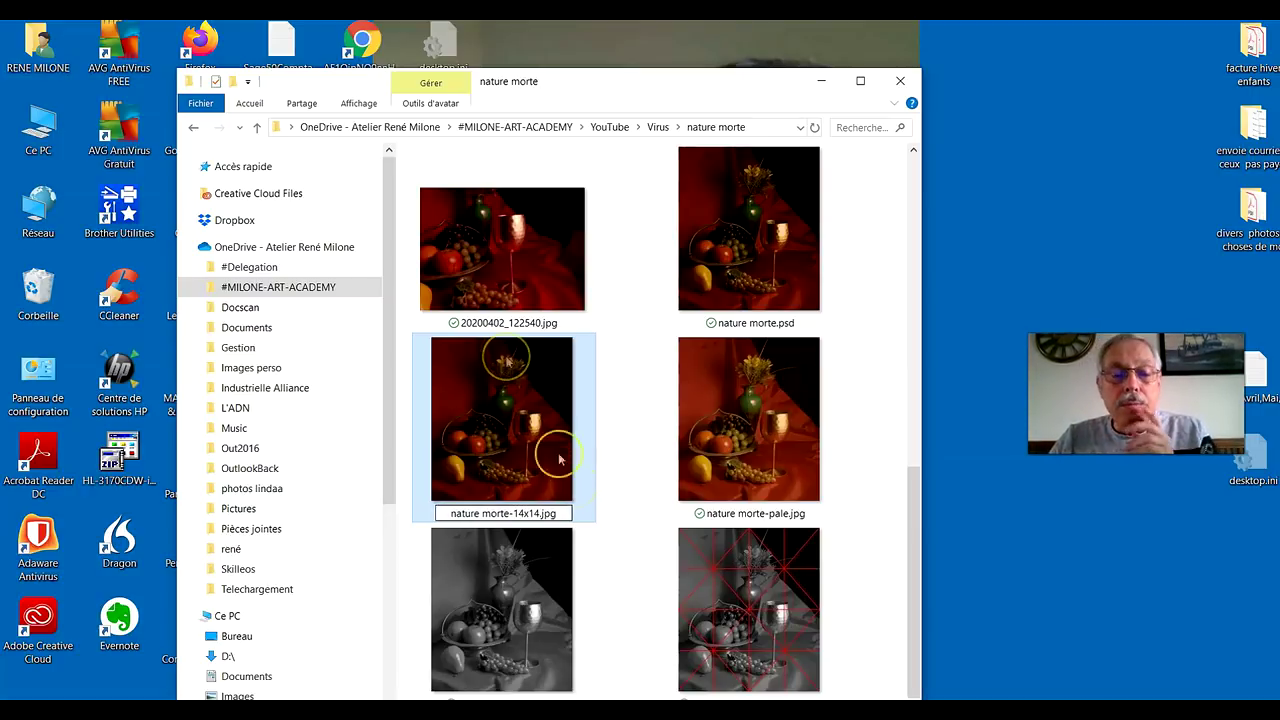
pyautogui.click(943, 440)
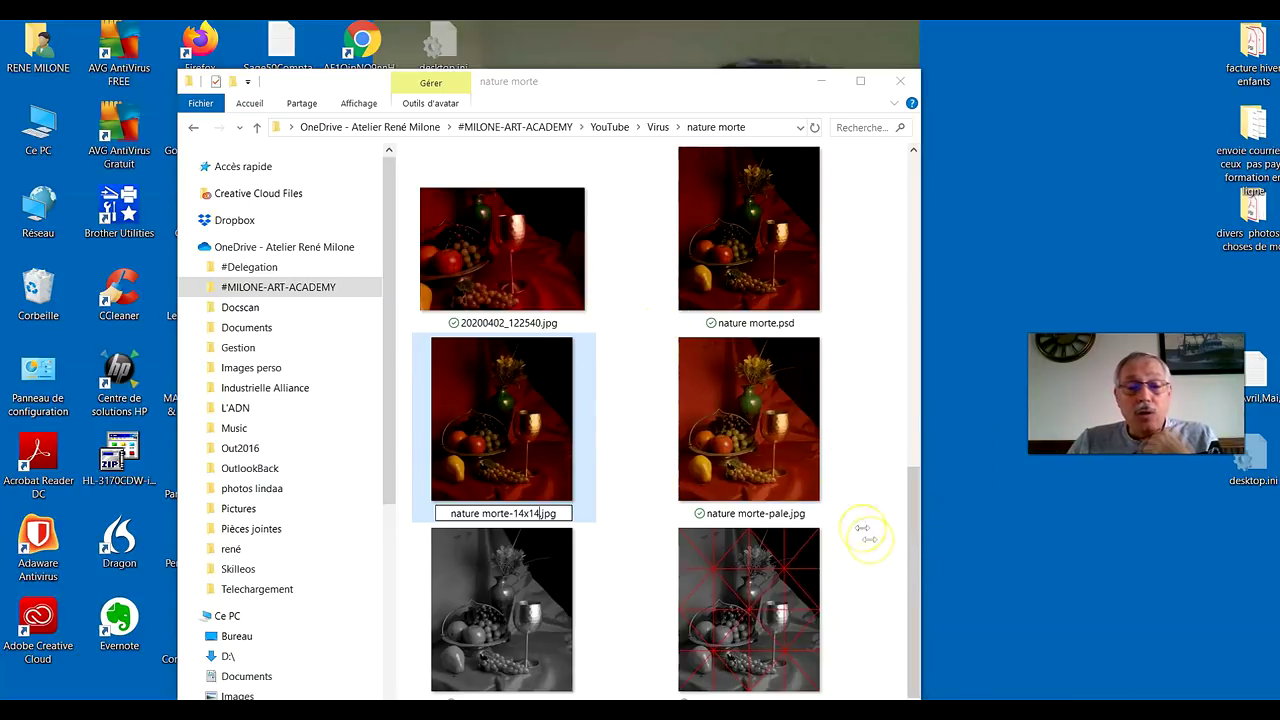
pyautogui.click(919, 585)
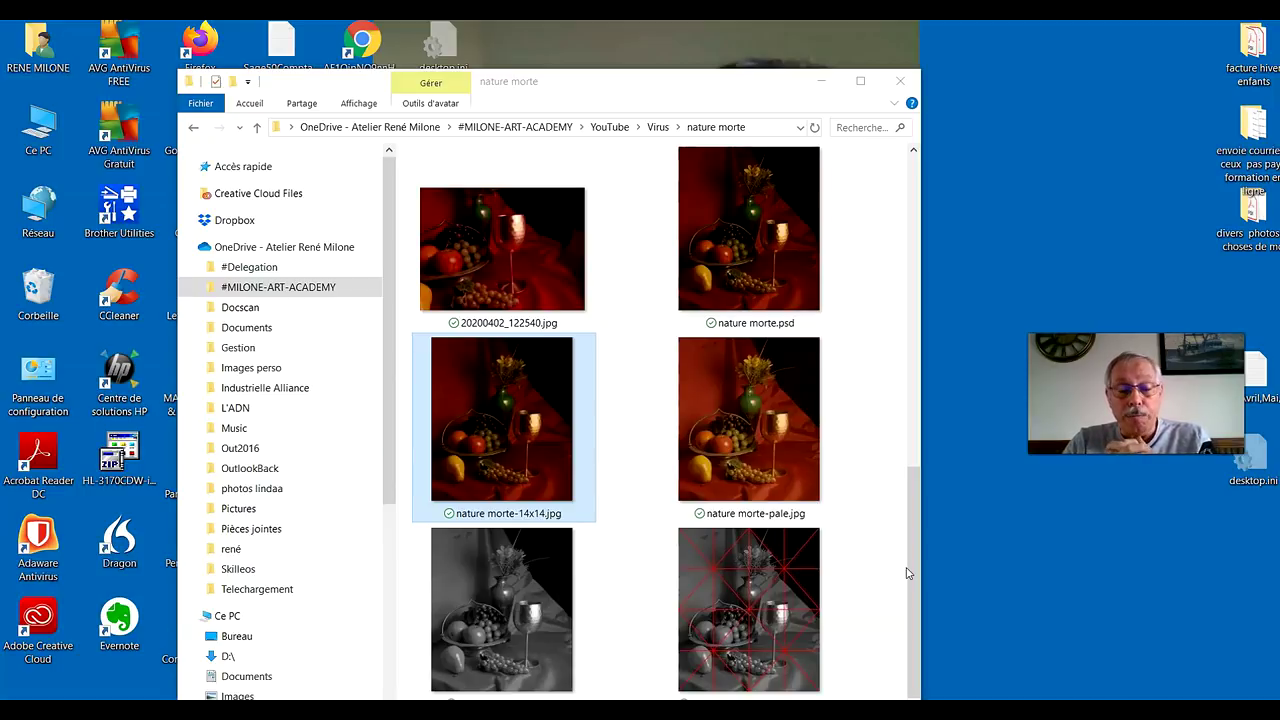
# Step: Open the gridded, black-and-white and pale JPEGs together for printing and turn off fitting the image to the frame
pyautogui.click(913, 543)
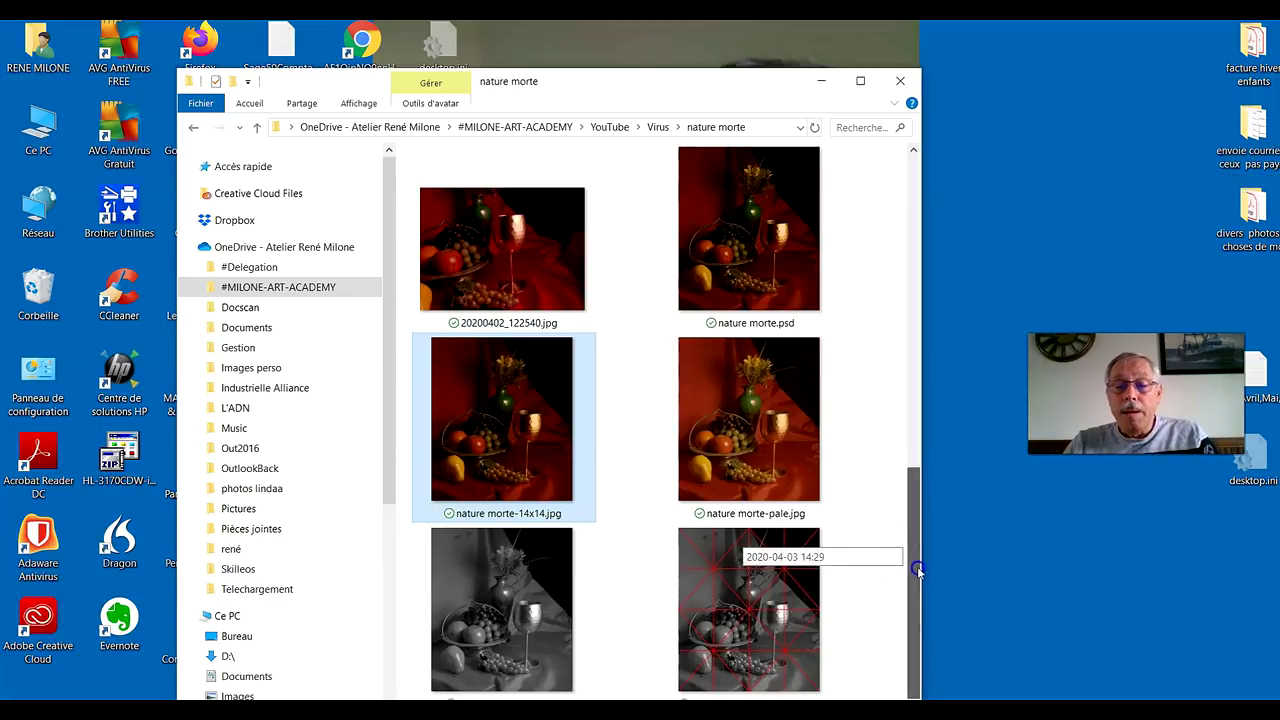
pyautogui.click(750, 615)
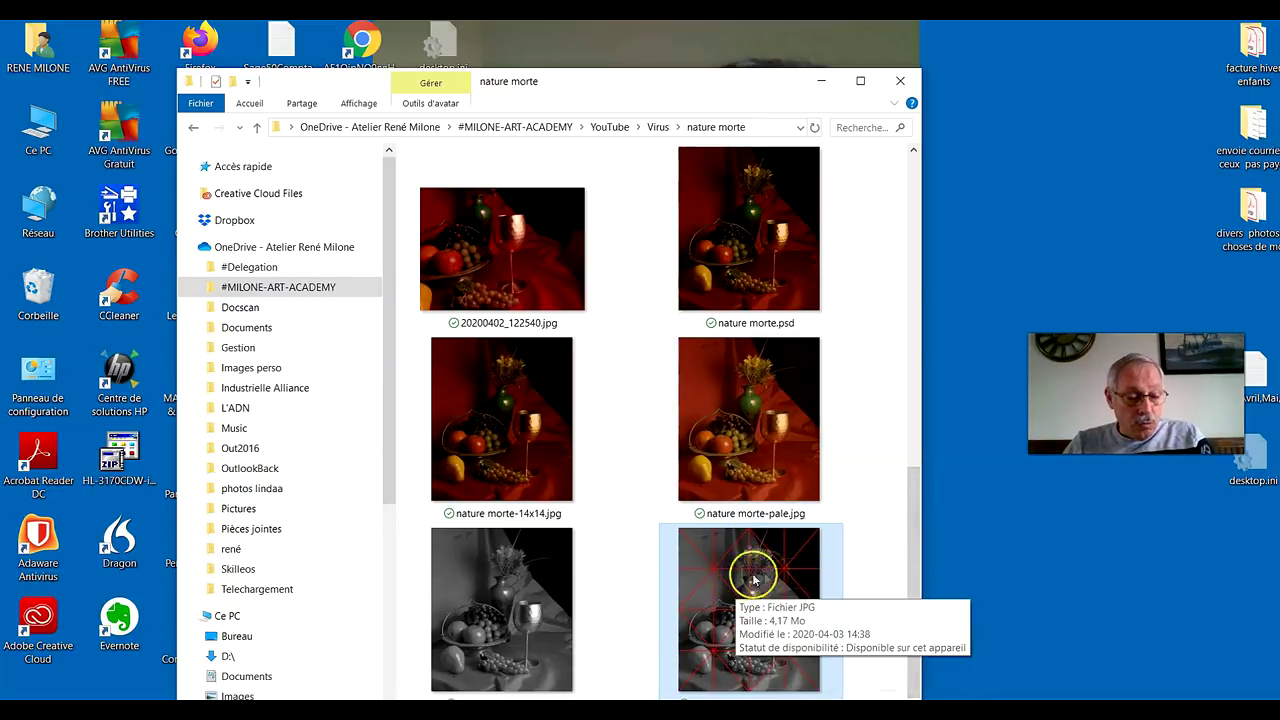
pyautogui.keyDown('ctrl'); pyautogui.click(532, 578); pyautogui.keyUp('ctrl')
pyautogui.keyDown('ctrl'); pyautogui.click(726, 418); pyautogui.keyUp('ctrl')
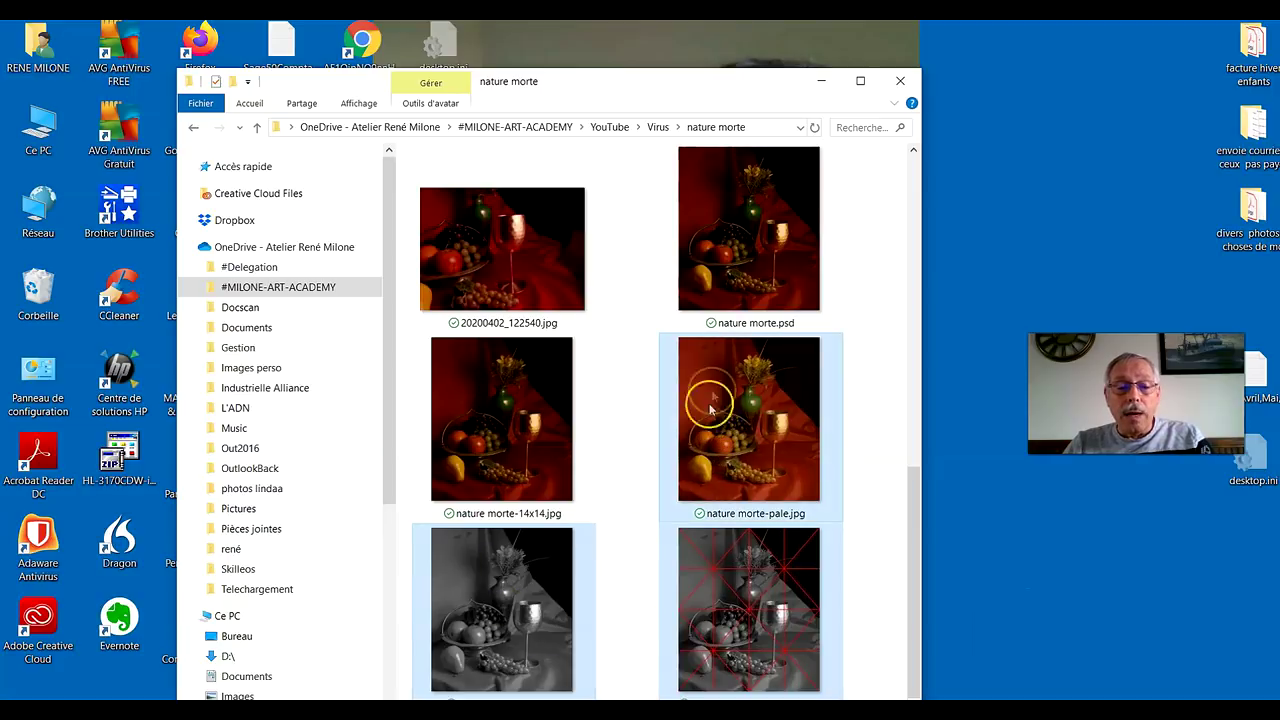
pyautogui.rightClick(755, 489)
pyautogui.click(444, 252)
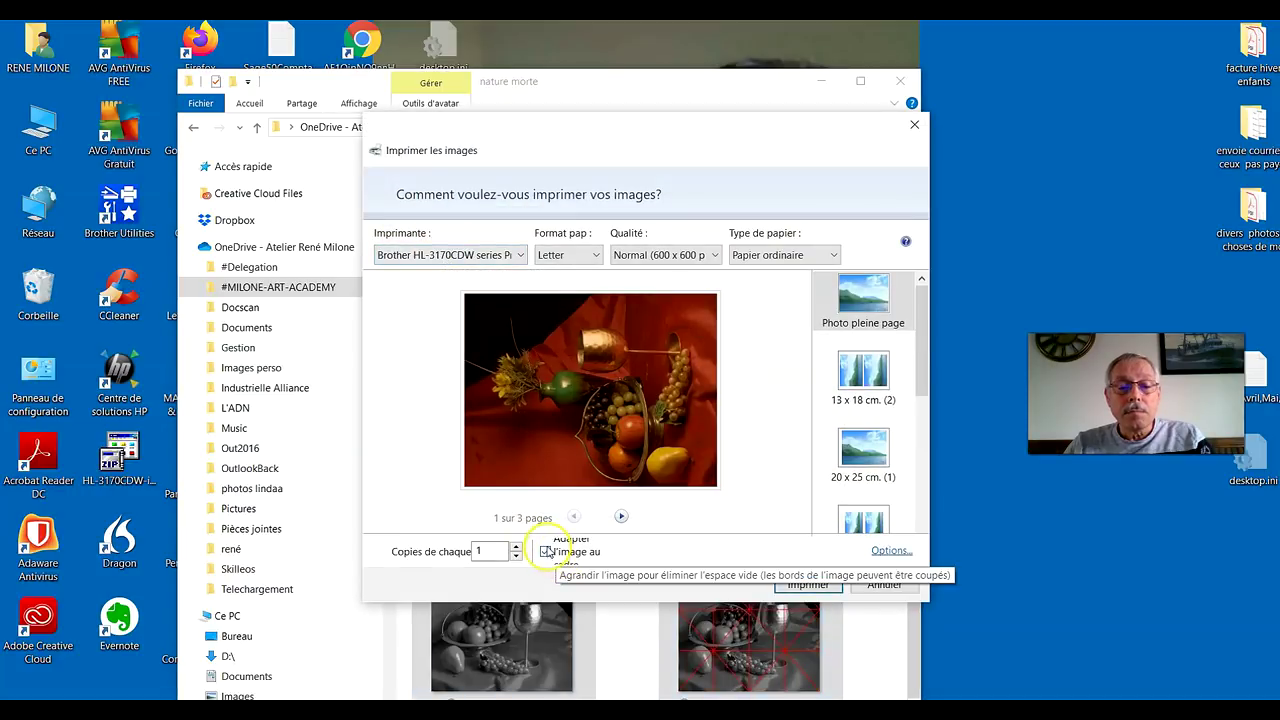
pyautogui.click(545, 552)
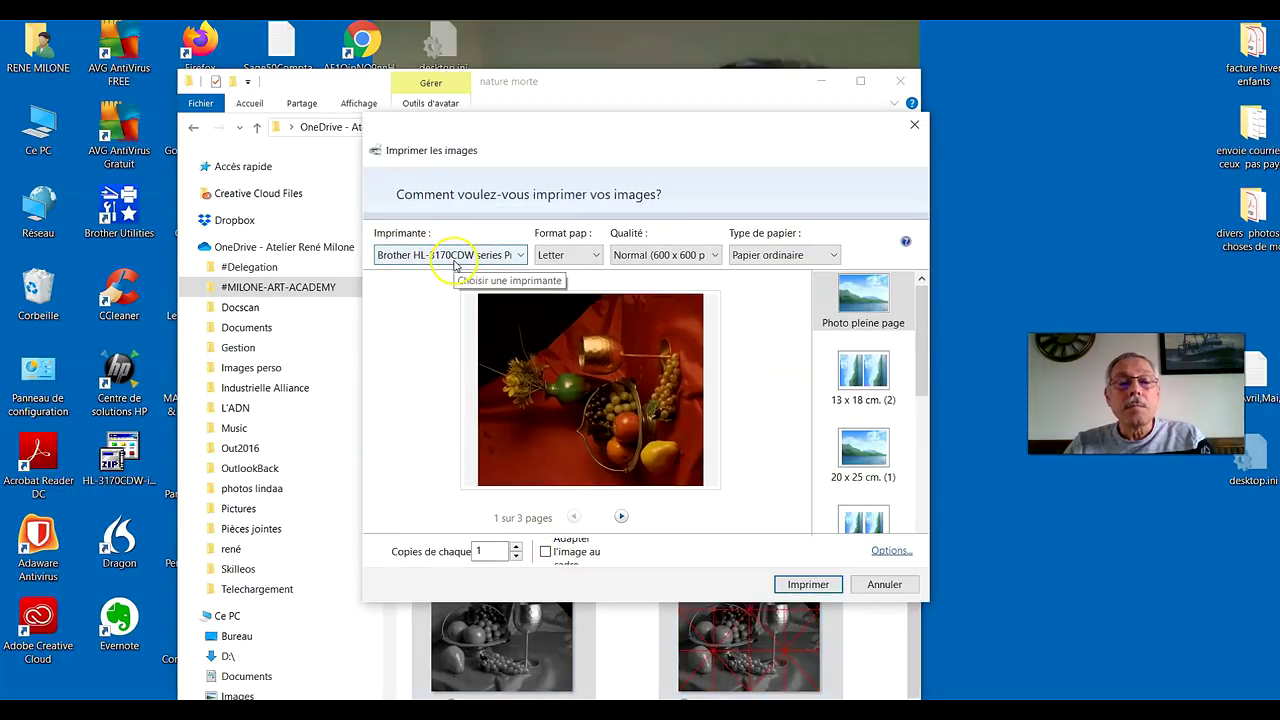